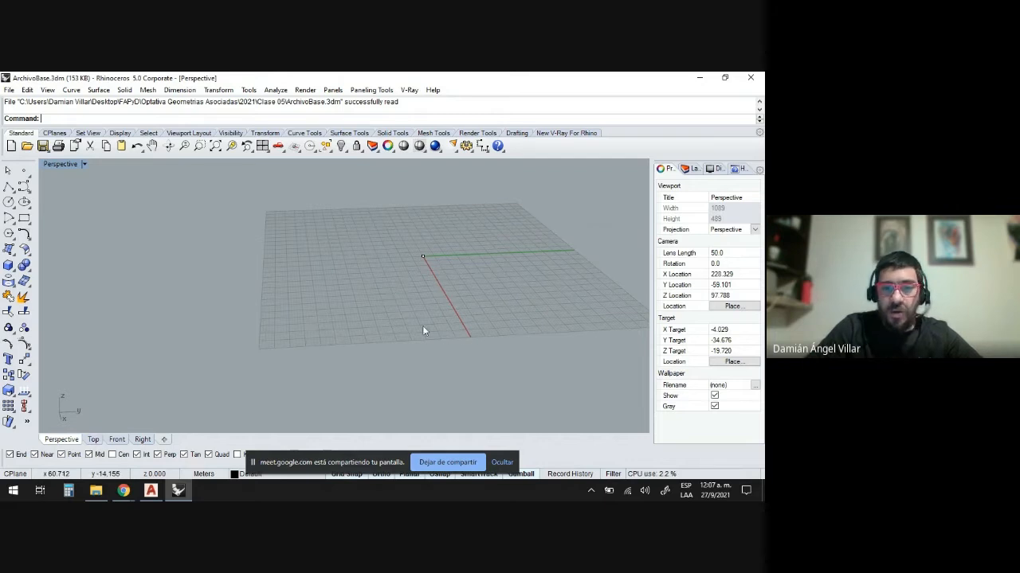
Inspect the existing point at the grid origin and leave it deselected
left_click(502, 462)
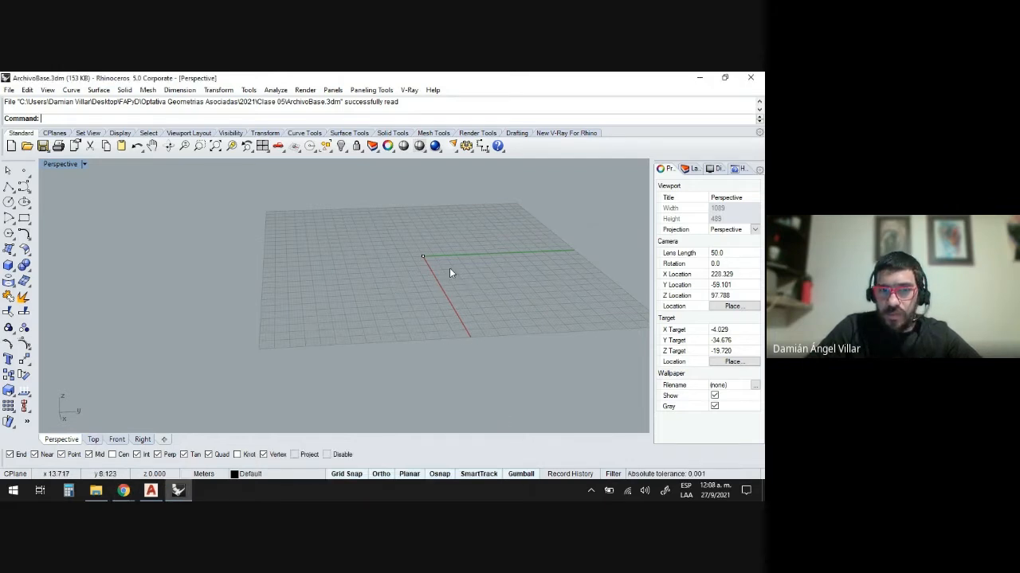
left_click_drag(368, 196, 453, 324)
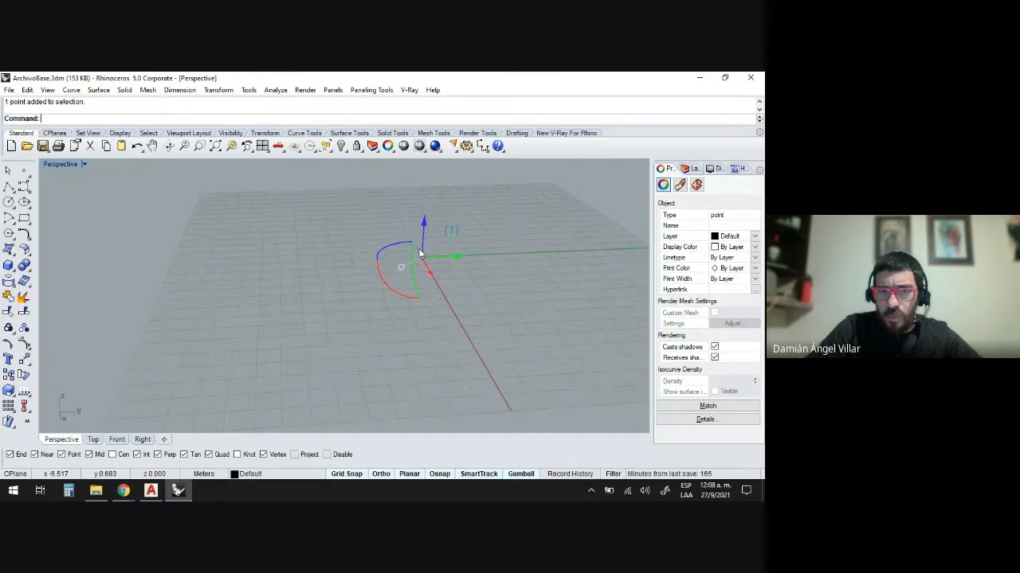
scroll(424, 267, "up", 3)
right_click_drag(424, 268, 402, 321)
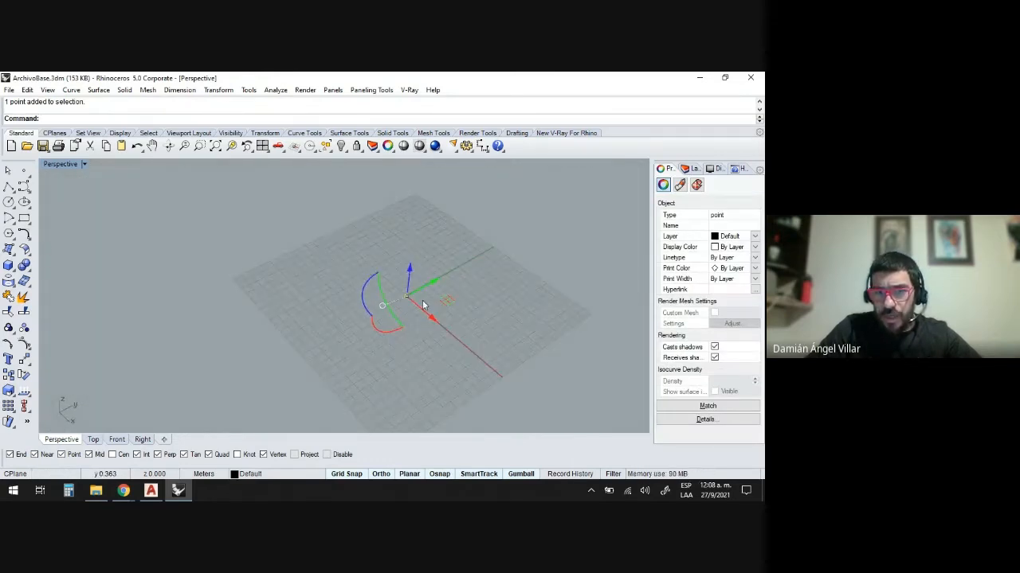
left_click(426, 304)
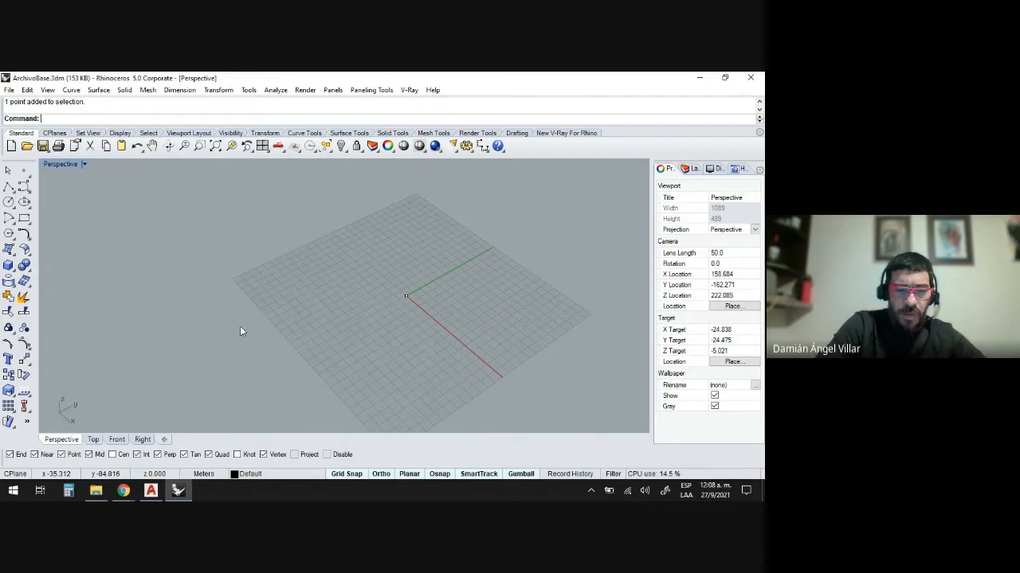
Launch Grasshopper and place a Point parameter on the empty canvas
type("Grasshopper")
key("Return")
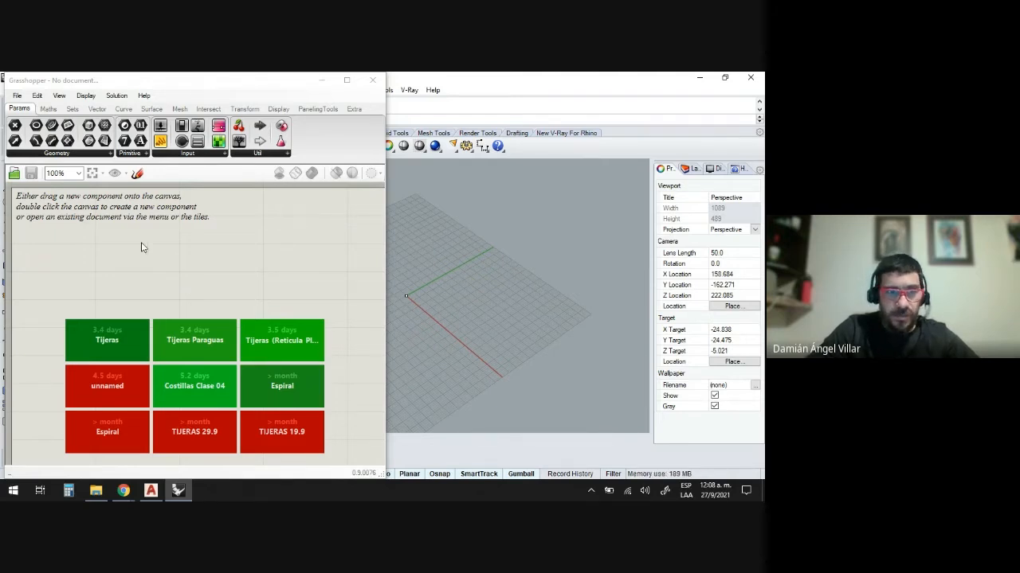
double_click(79, 257)
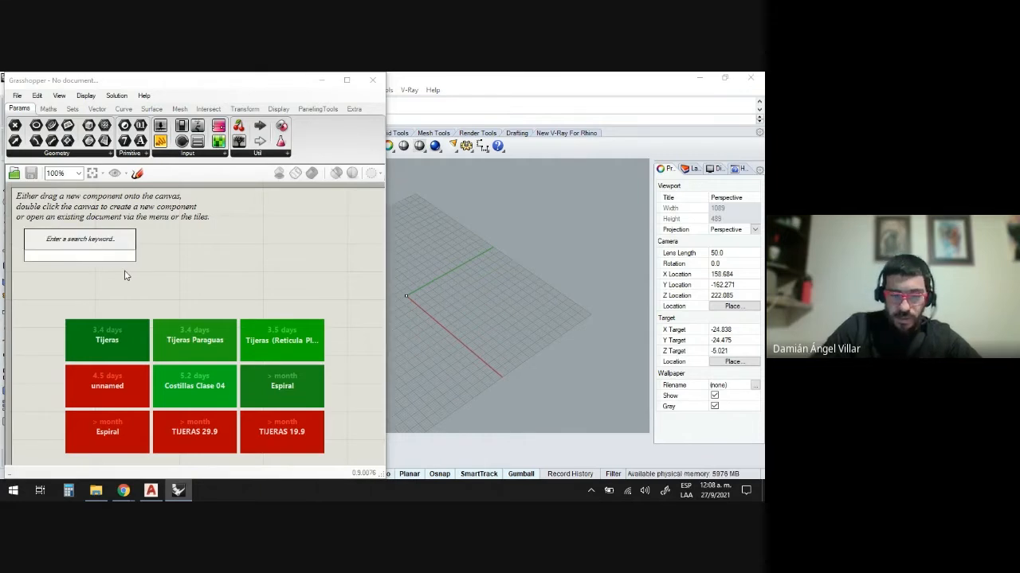
type("P")
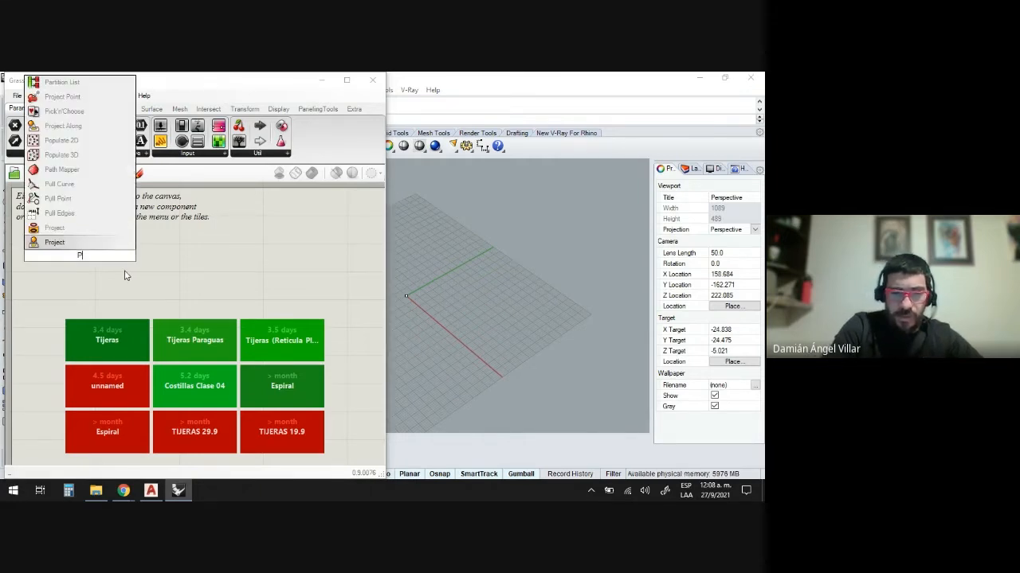
type("OIN")
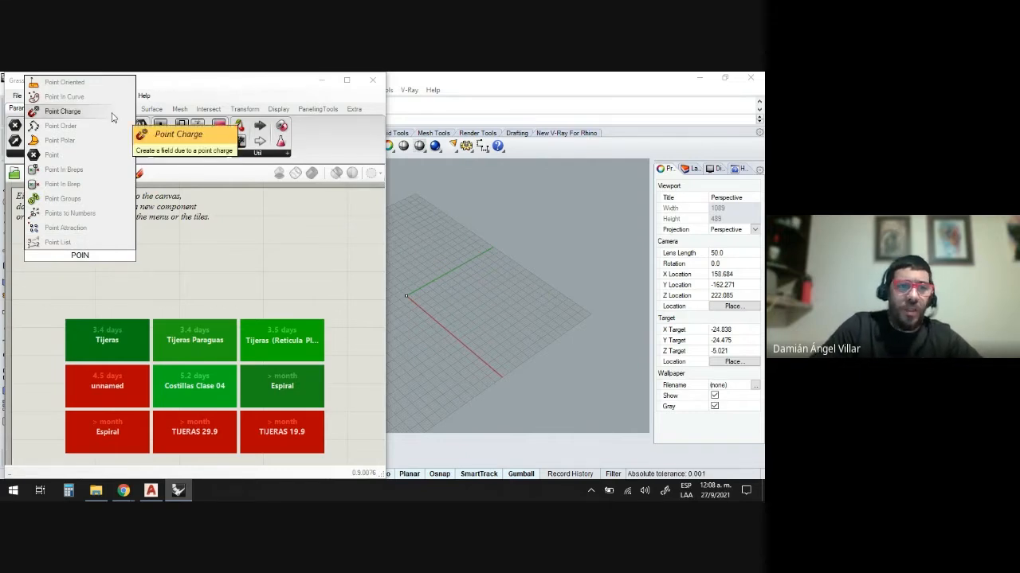
left_click(56, 155)
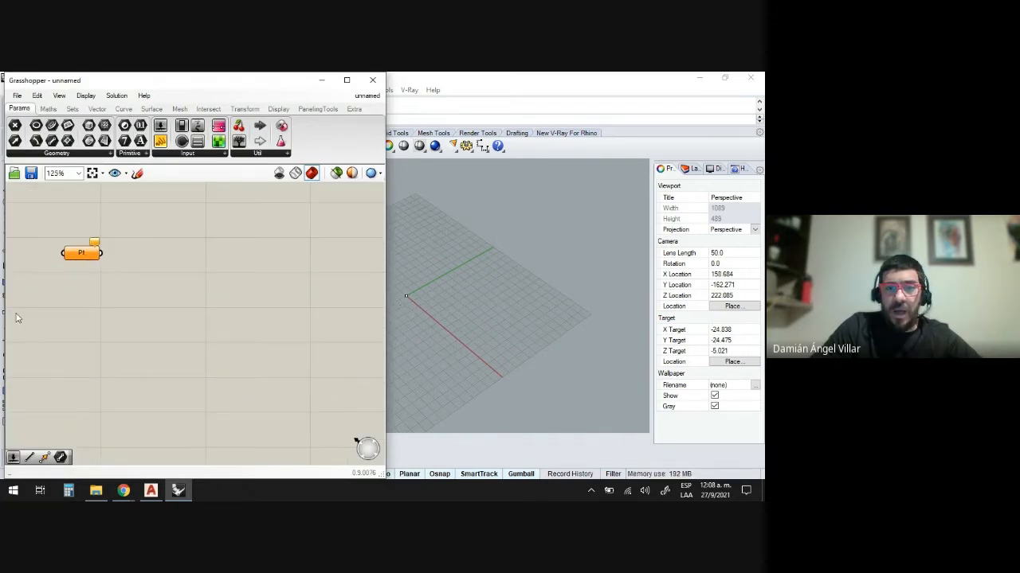
Reference the Rhino point at the grid origin in the Point parameter as a single point
right_click(78, 256)
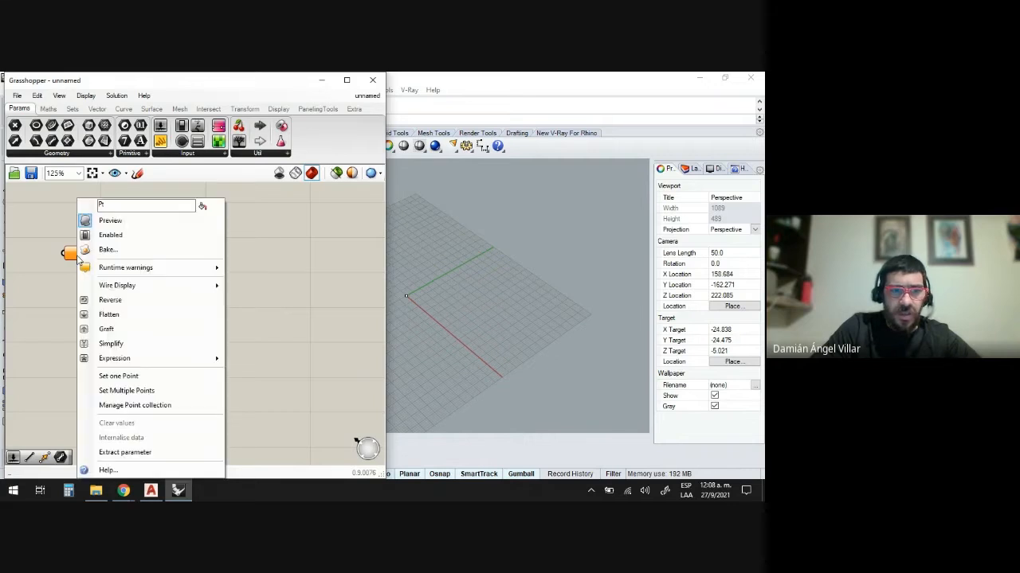
left_click(139, 380)
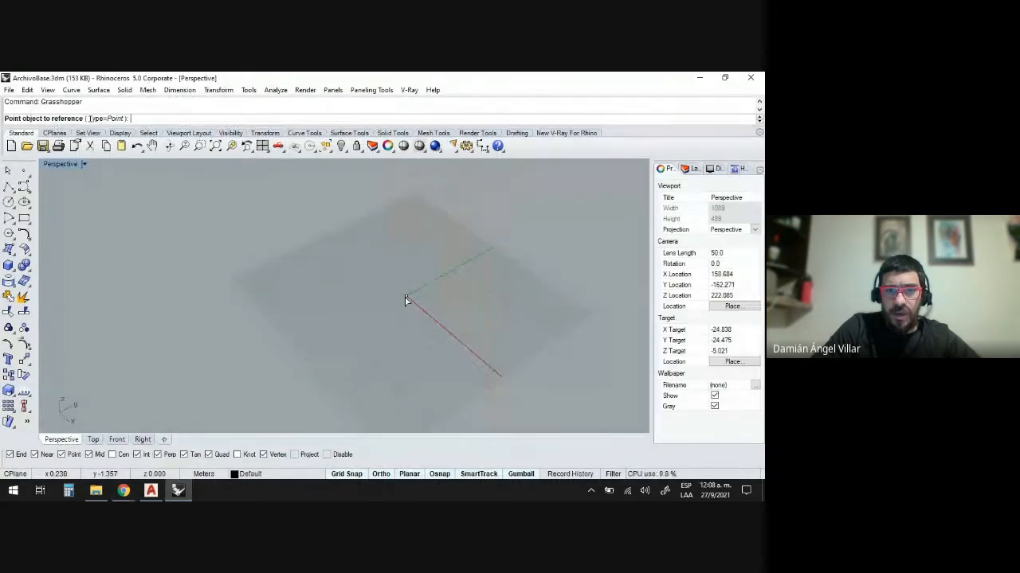
left_click(406, 296)
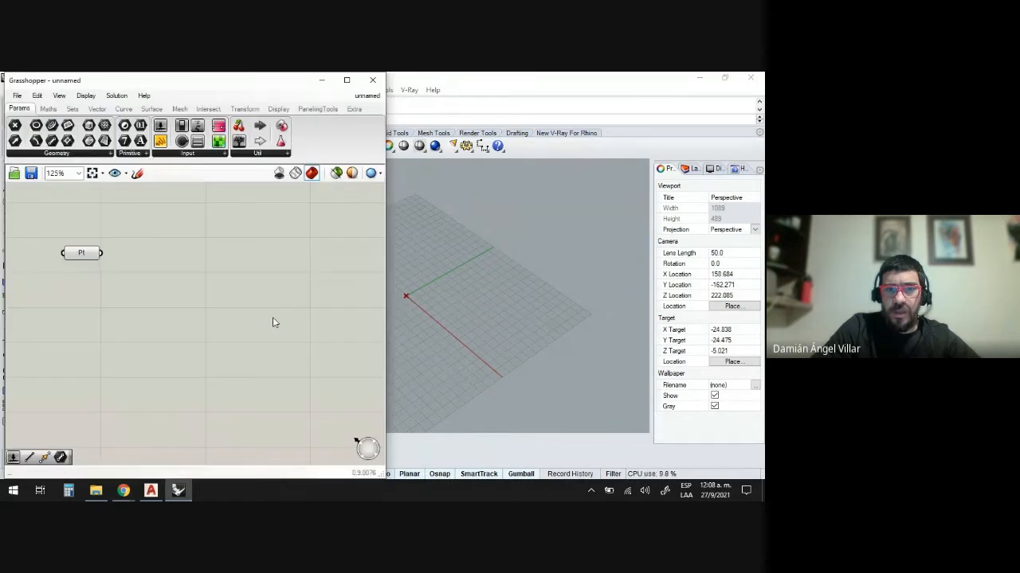
Add a number slider below the Point parameter and set its value to 18
double_click(73, 295)
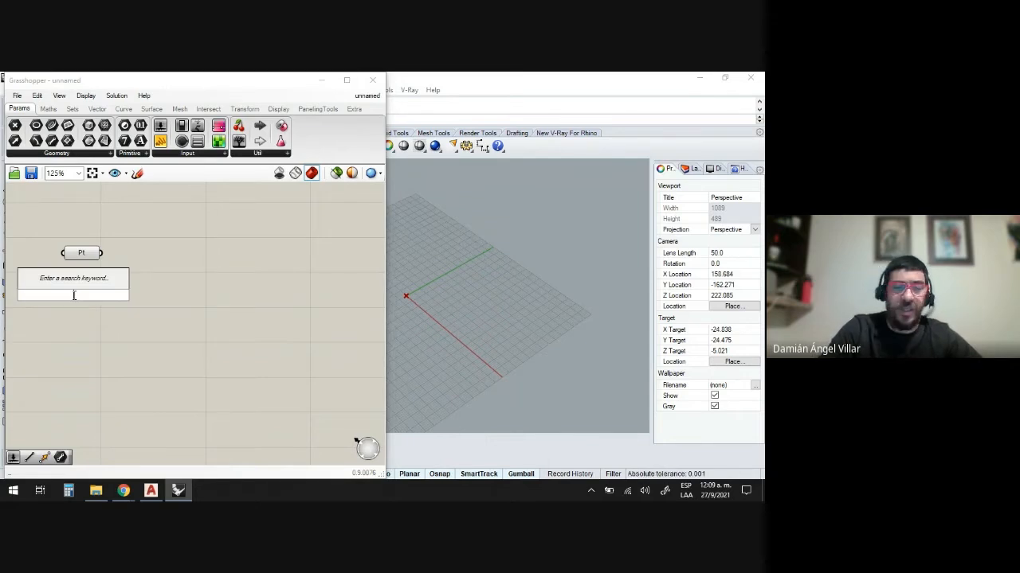
type("slider")
key("Return")
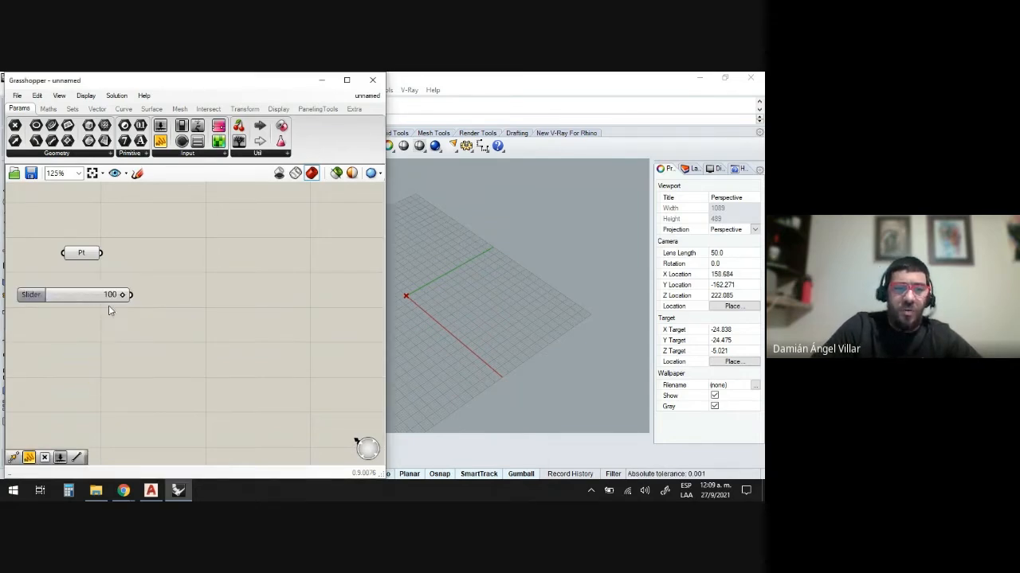
left_click_drag(123, 295, 67, 309)
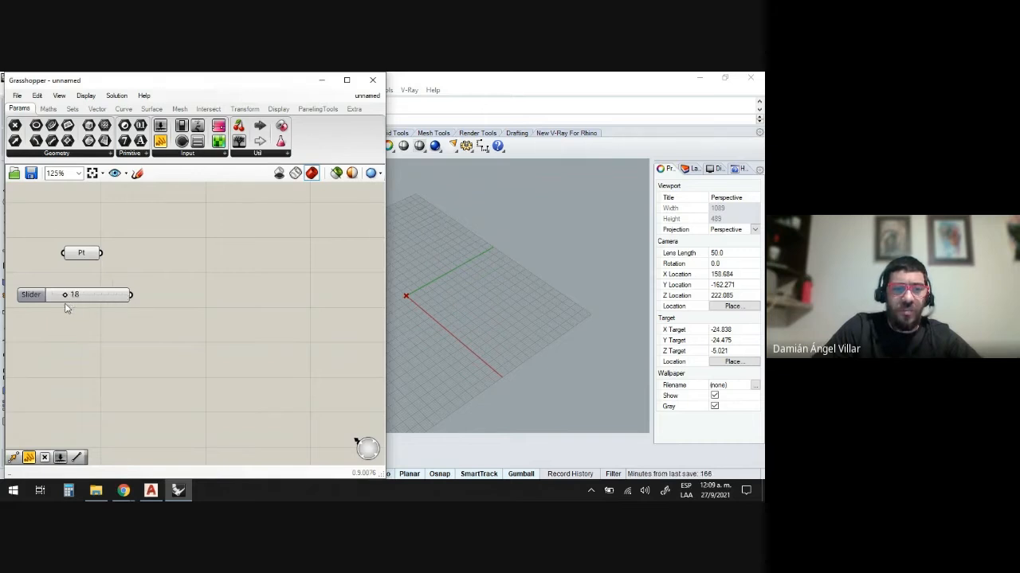
Set the slider's maximum to 35 and name it TAMAÑO
double_click(40, 296)
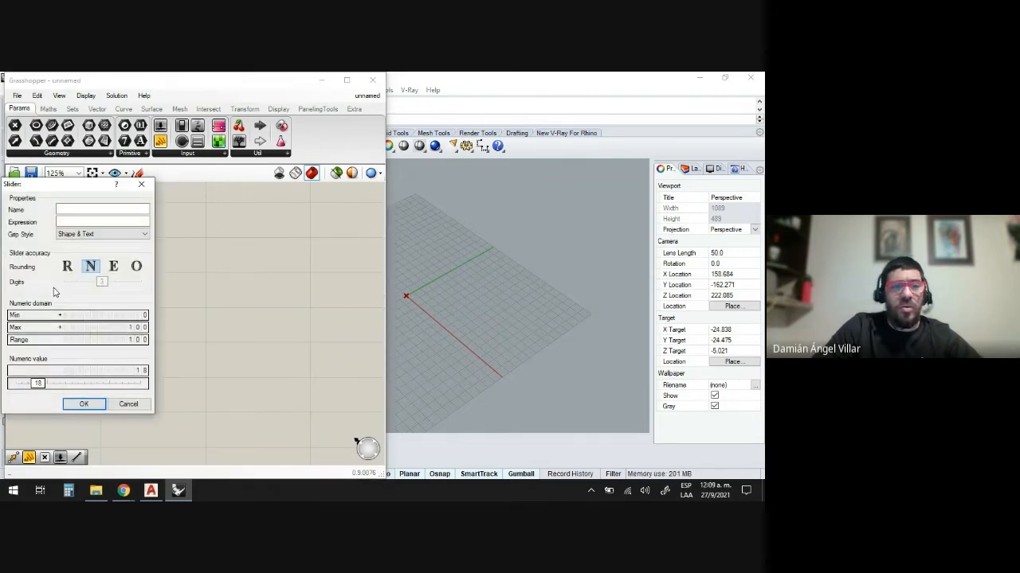
double_click(127, 330)
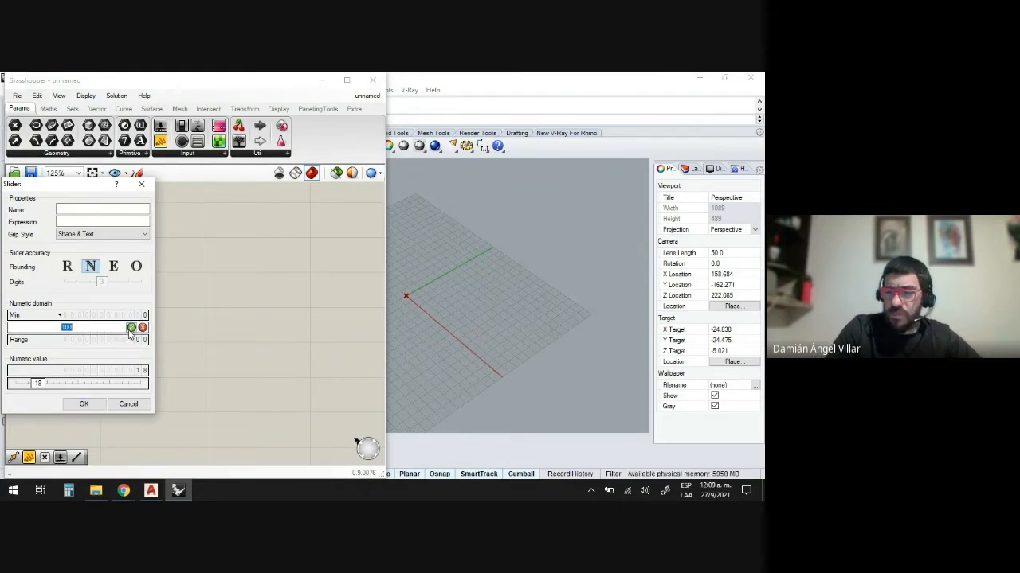
type("25")
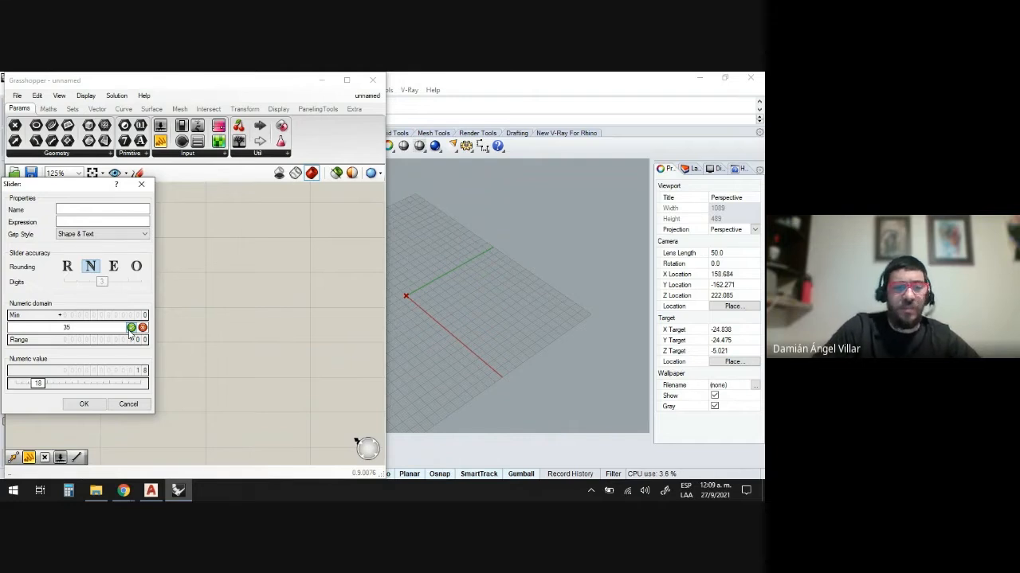
left_click(72, 210)
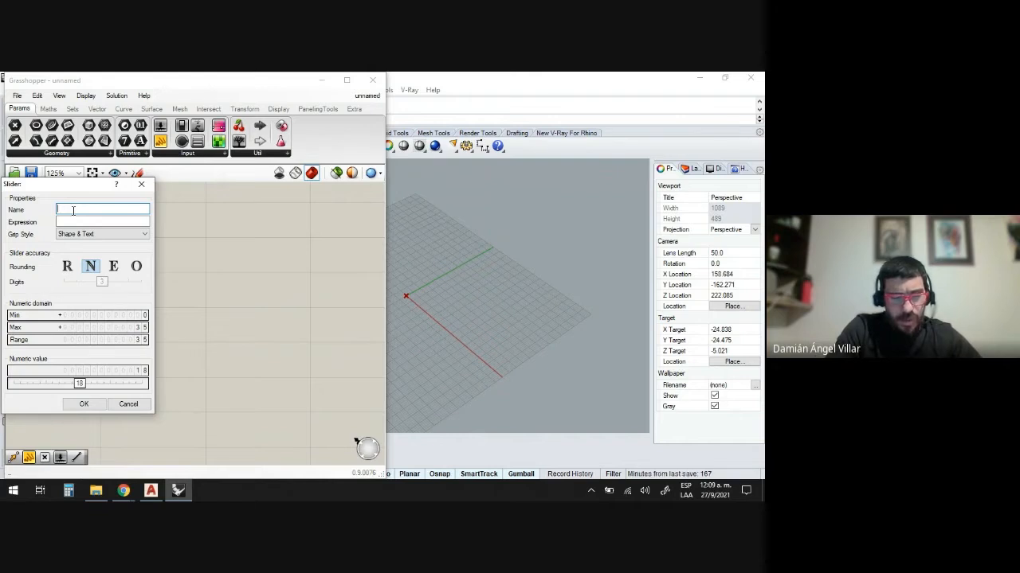
type("tAMAÑO")
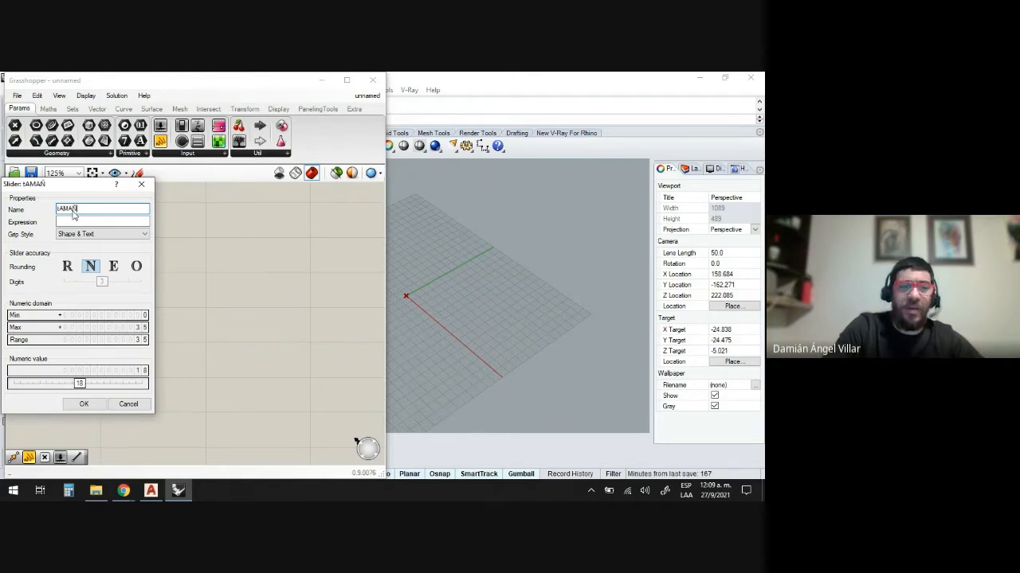
key("BackSpace")
key("BackSpace")
key("BackSpace")
key("BackSpace")
key("BackSpace")
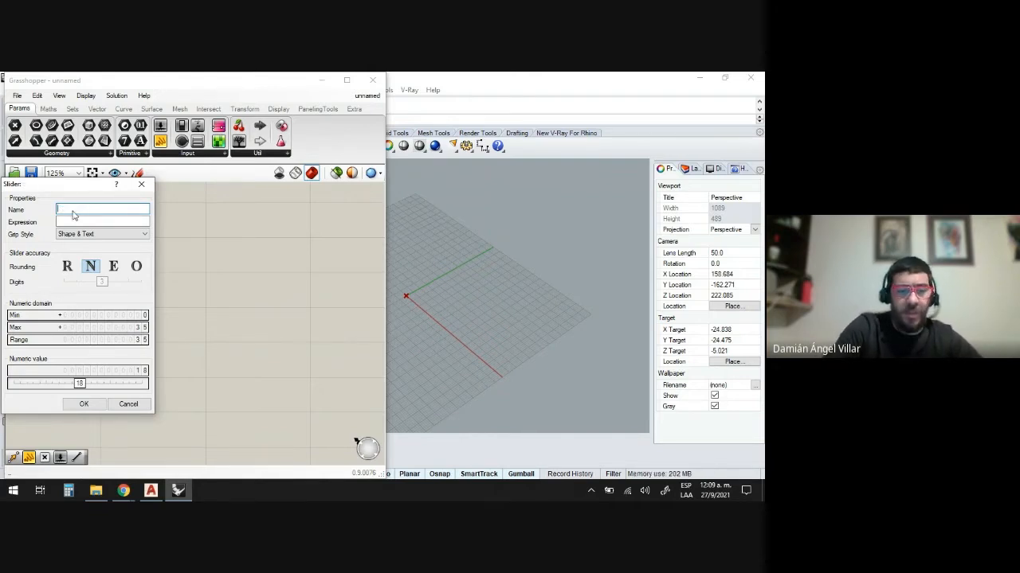
type("TAMAÑO")
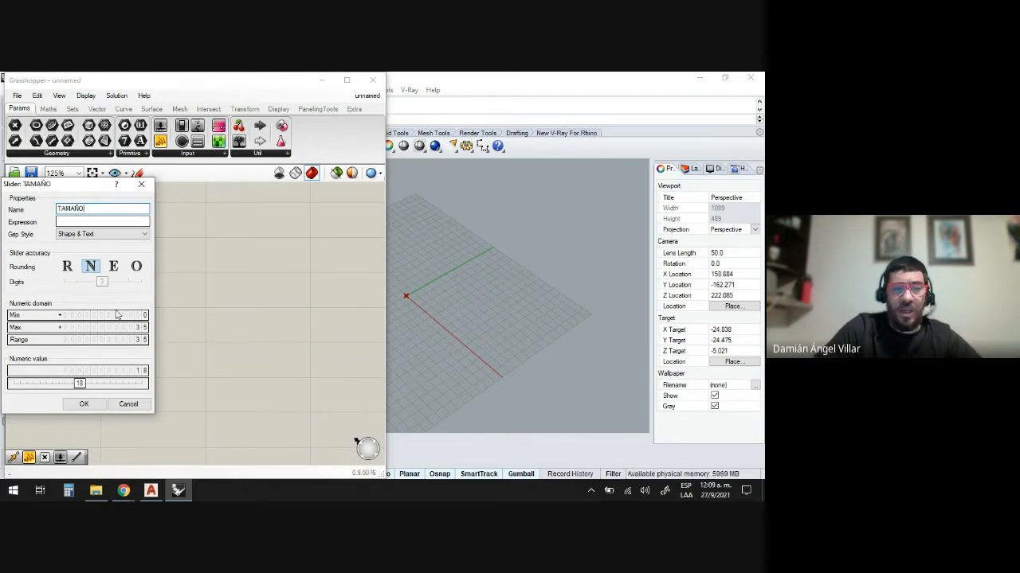
left_click(90, 407)
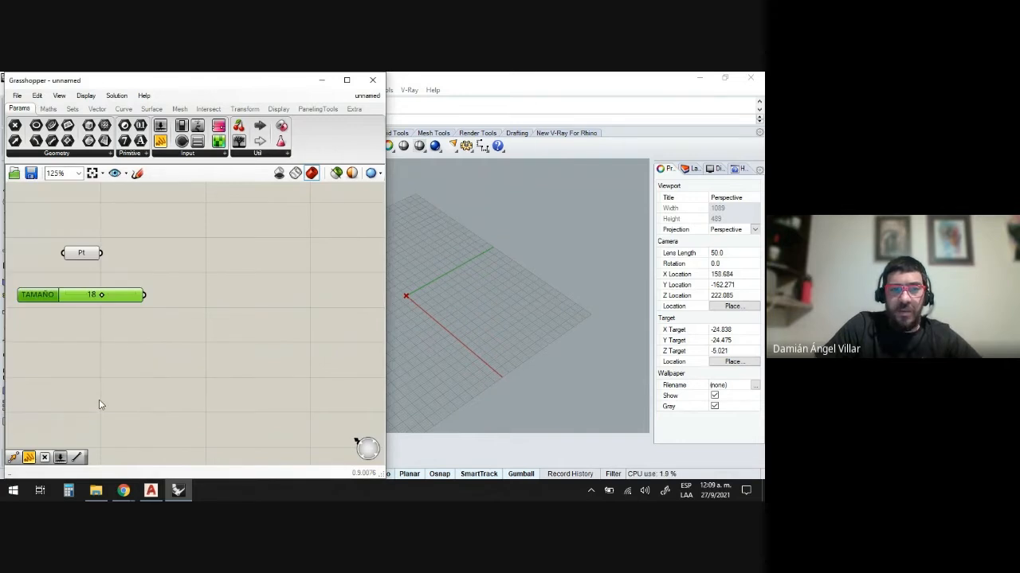
Add a second number slider with value 10 and place it beneath the TAMAÑO slider
right_click(60, 336)
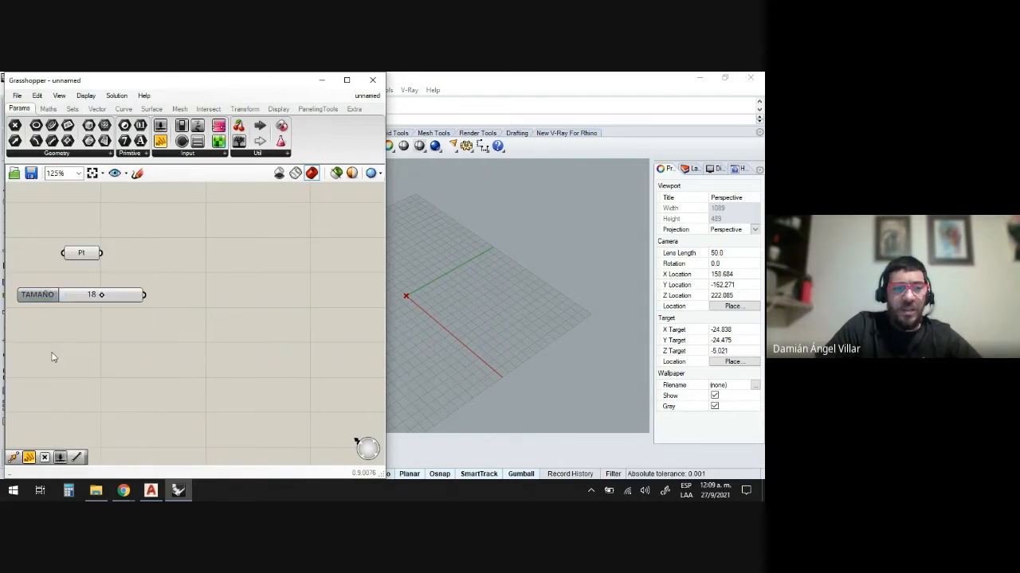
left_click(51, 357)
double_click(59, 349)
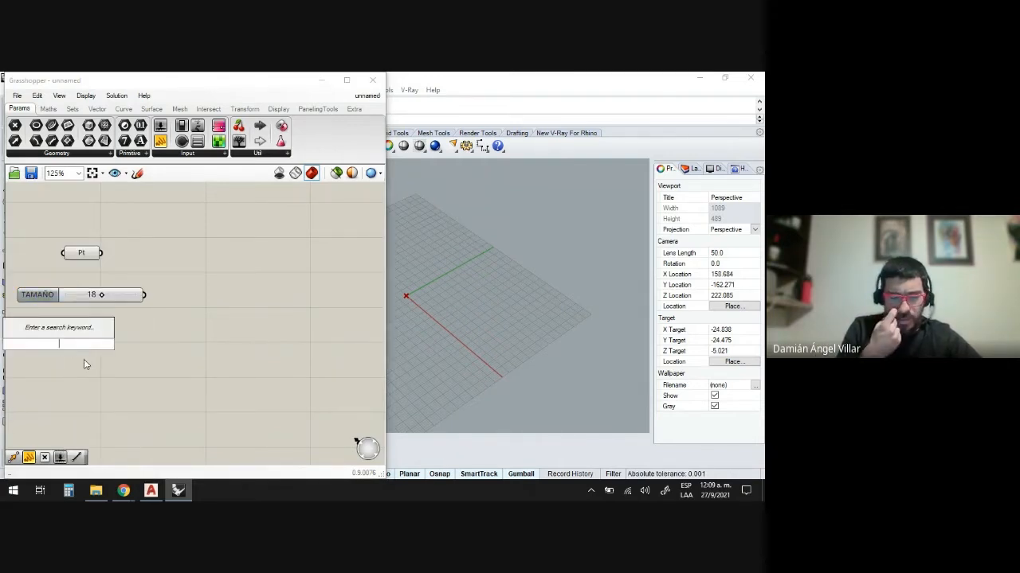
type("10")
key("Return")
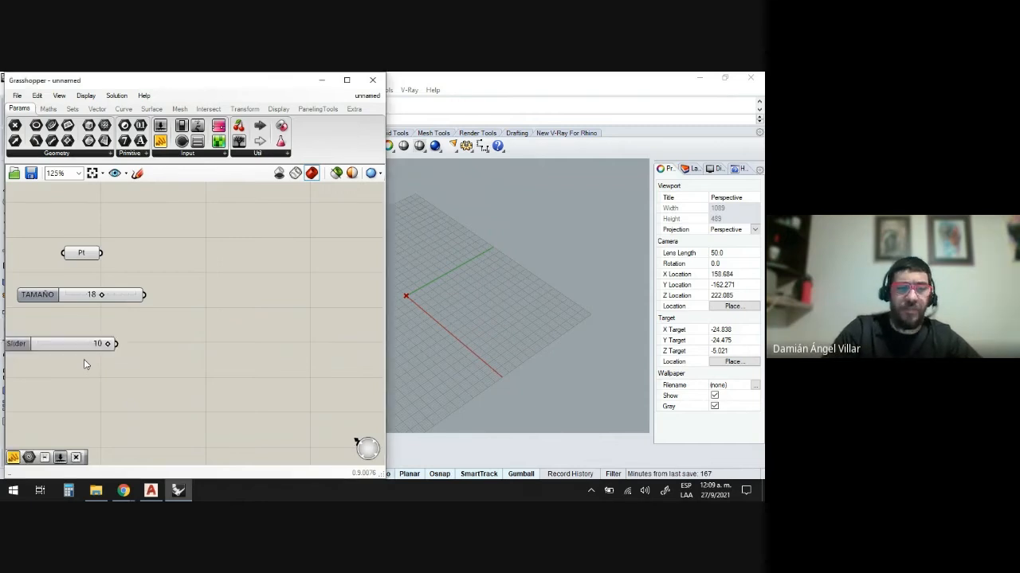
left_click_drag(19, 349, 46, 341)
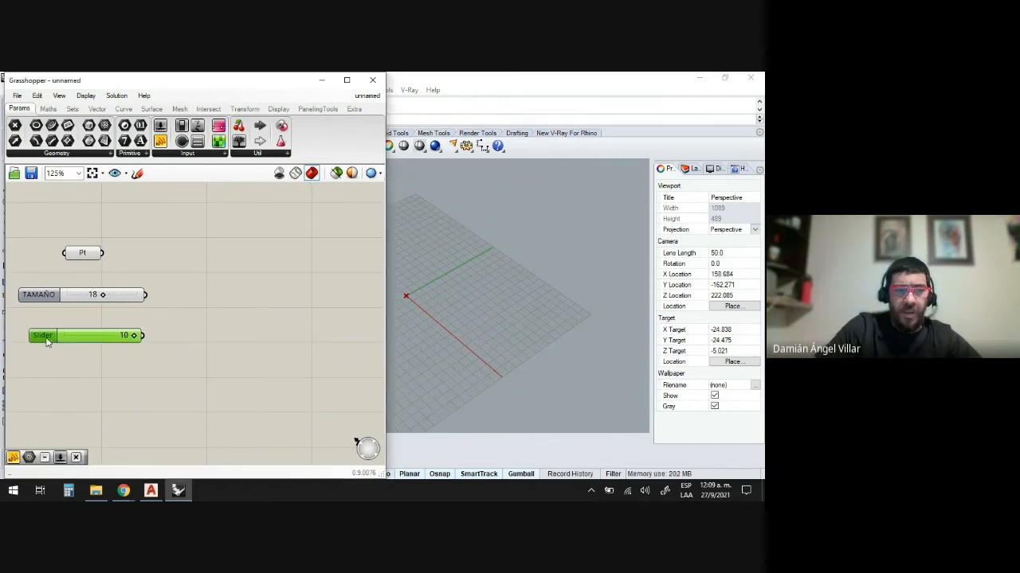
Set the second slider's maximum to 40 and its rounding to R with 1 decimal digit
double_click(46, 341)
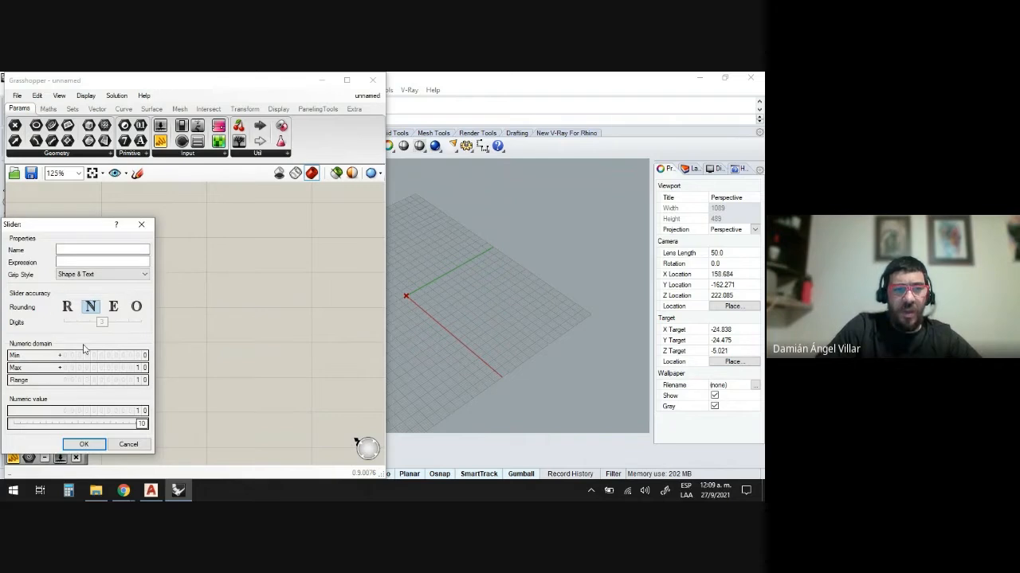
double_click(109, 368)
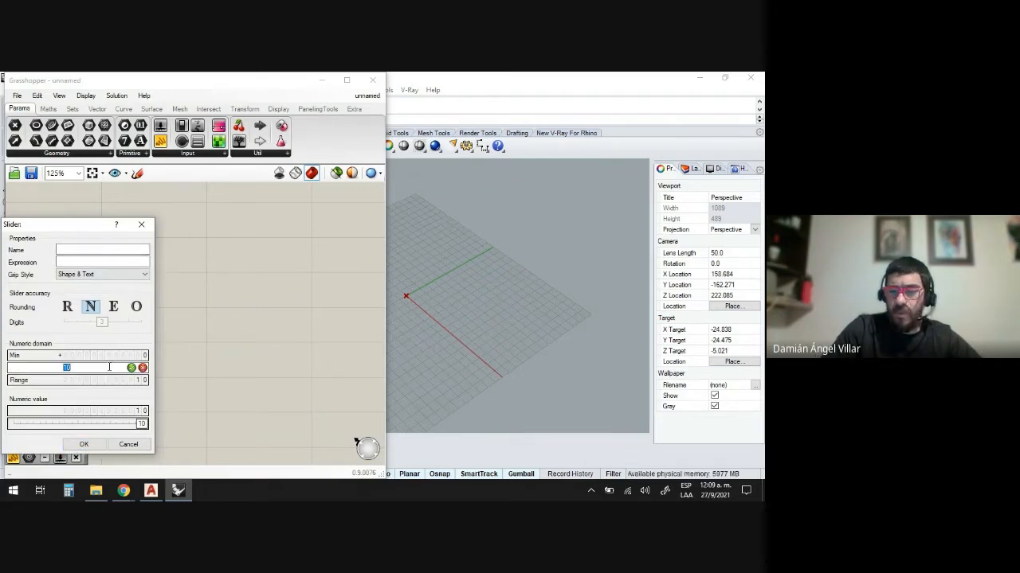
type("40")
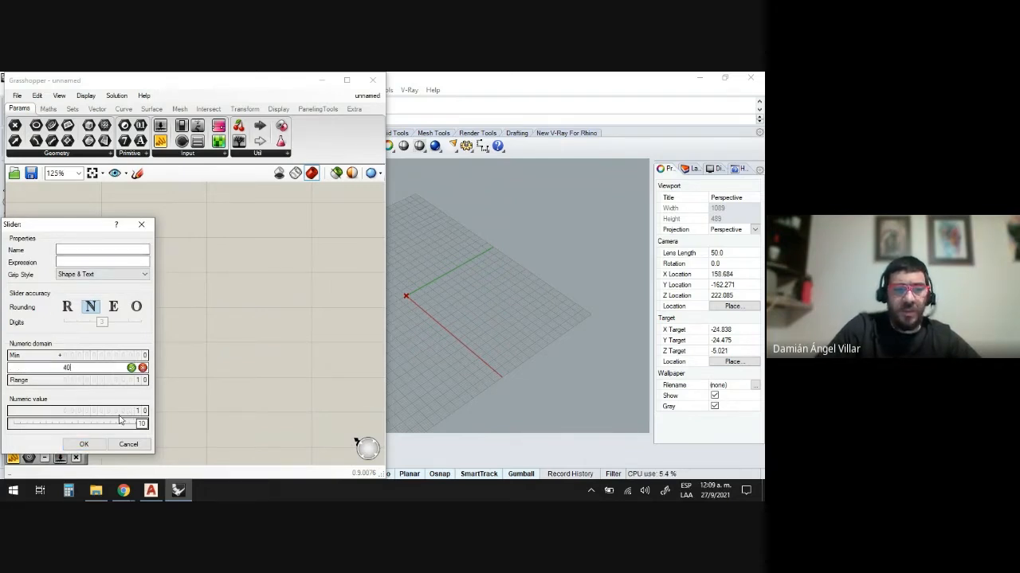
left_click(66, 306)
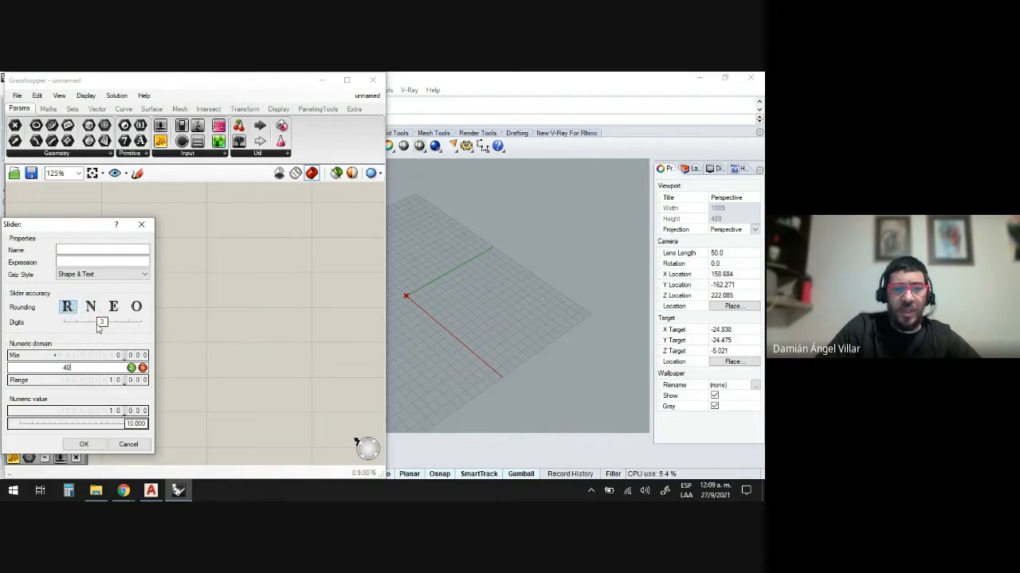
left_click_drag(100, 324, 80, 326)
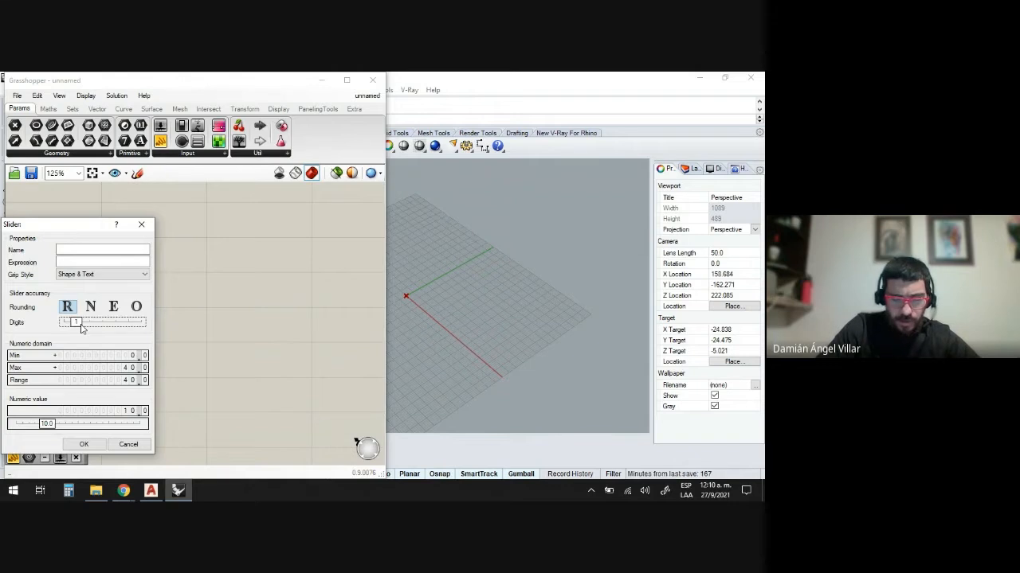
Name the second slider APERTURA, align it beneath the TAMAÑO slider and set its value to 36.2
left_click(88, 248)
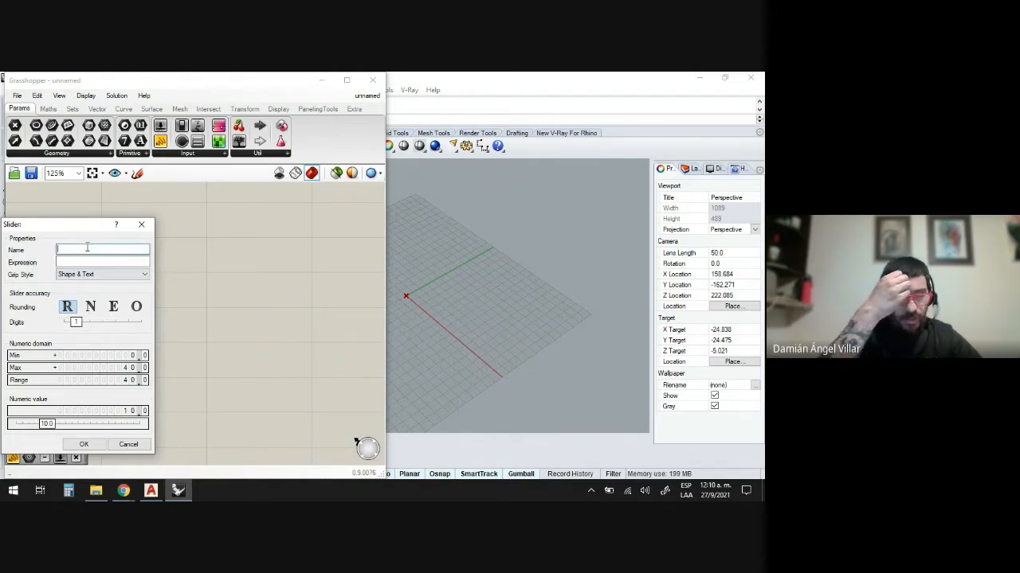
type("APW")
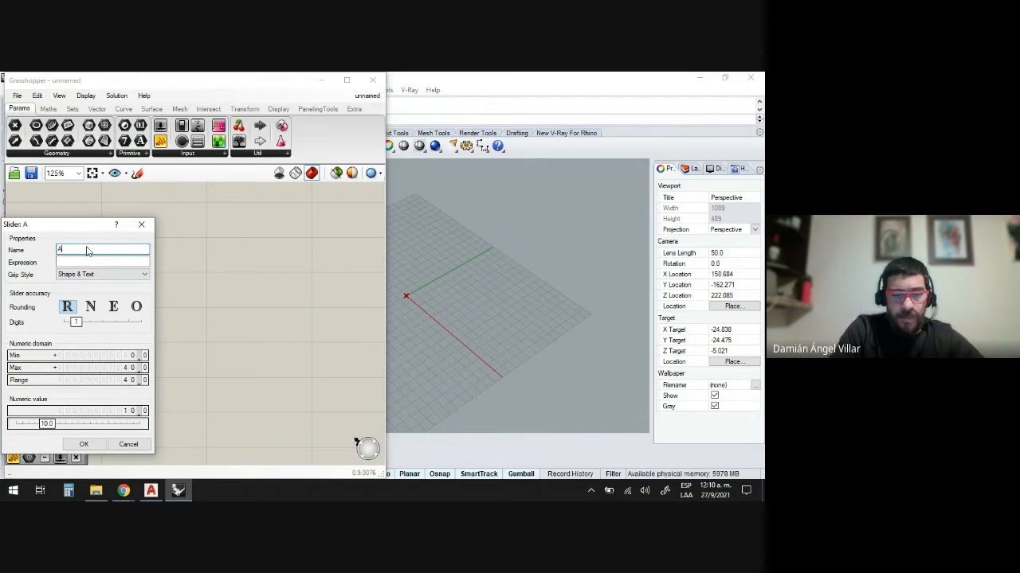
key("BackSpace")
key("BackSpace")
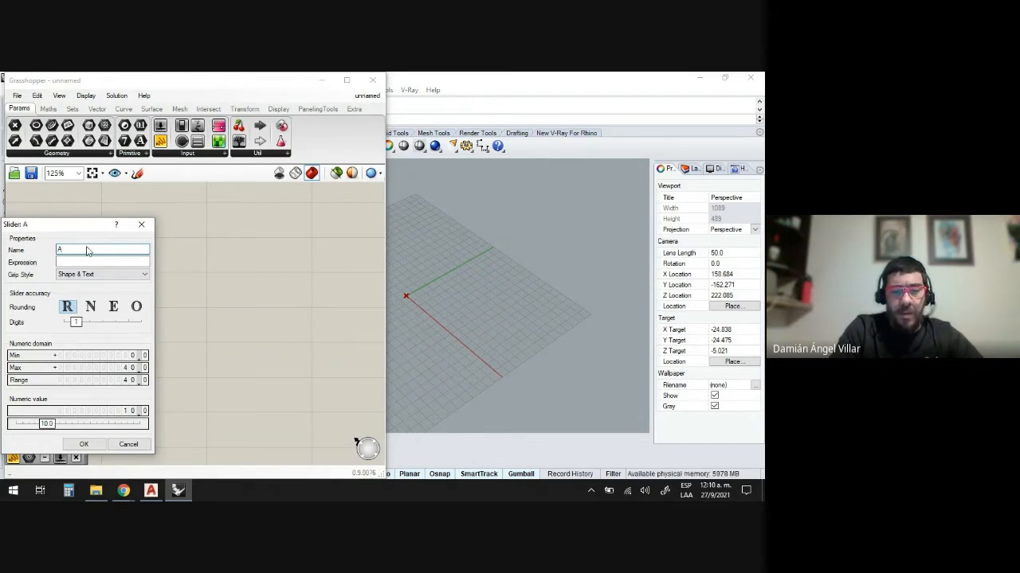
type("PERTURA")
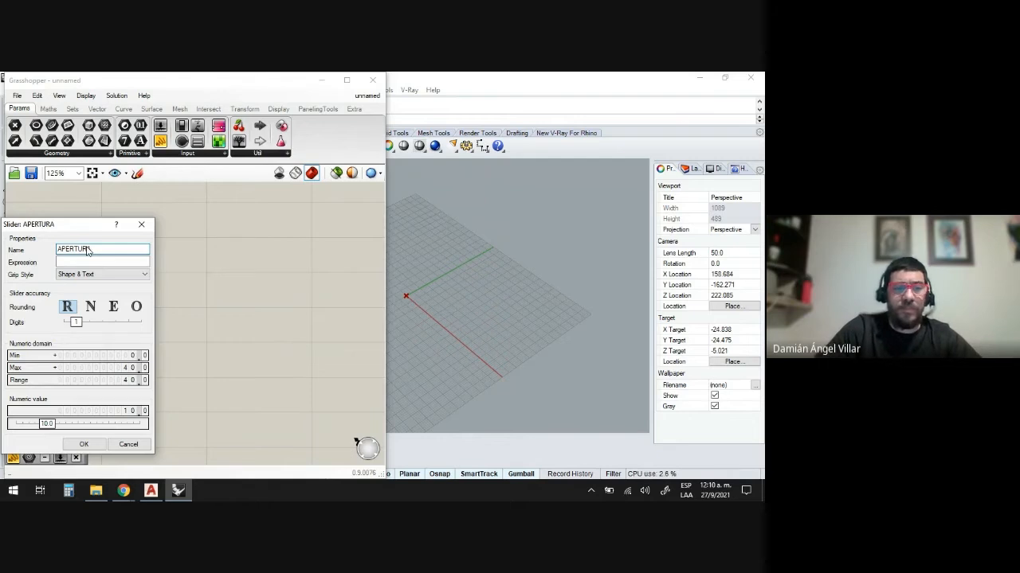
left_click(82, 444)
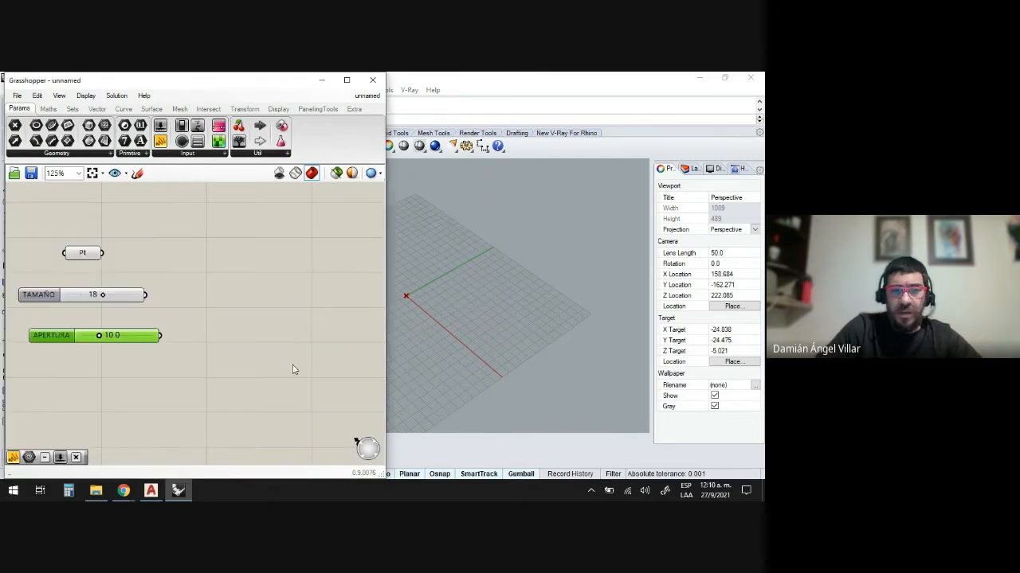
left_click_drag(51, 342, 135, 337)
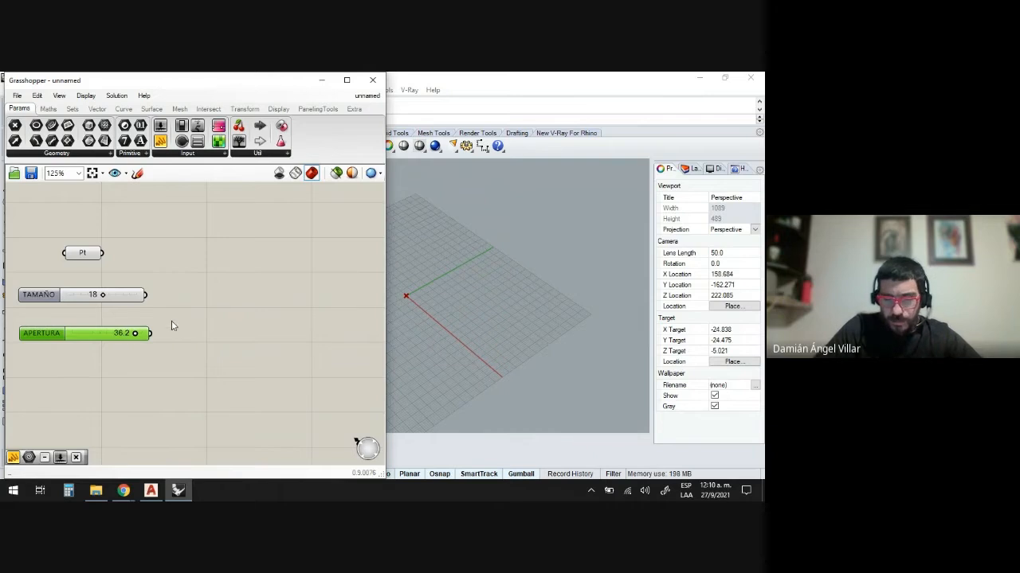
Add a Move component to the canvas and connect the Point parameter to its G input
scroll(80, 296, "down", 3)
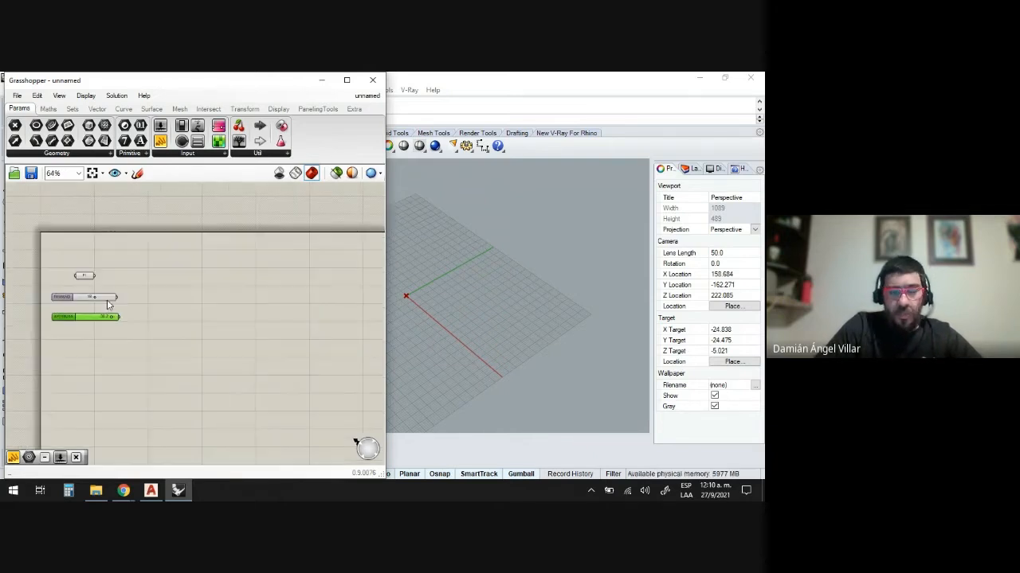
scroll(107, 299, "up", 2)
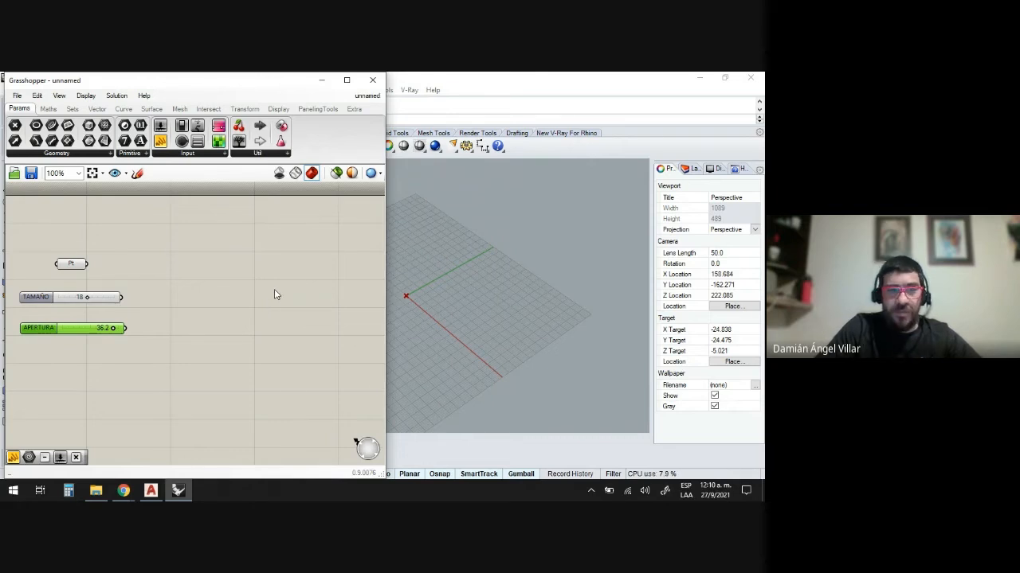
scroll(239, 299, "up", 1)
double_click(245, 299)
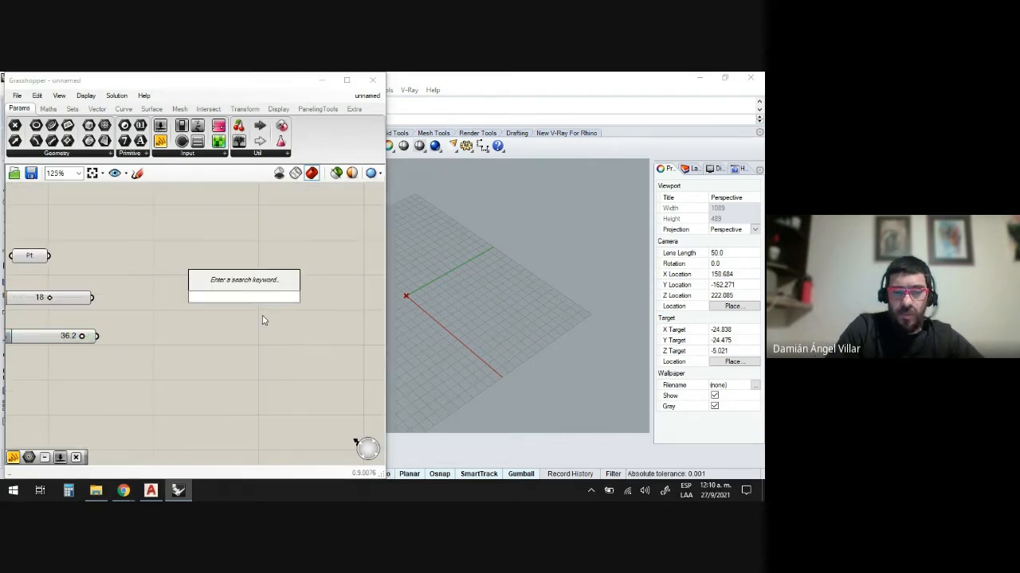
type("MOVE")
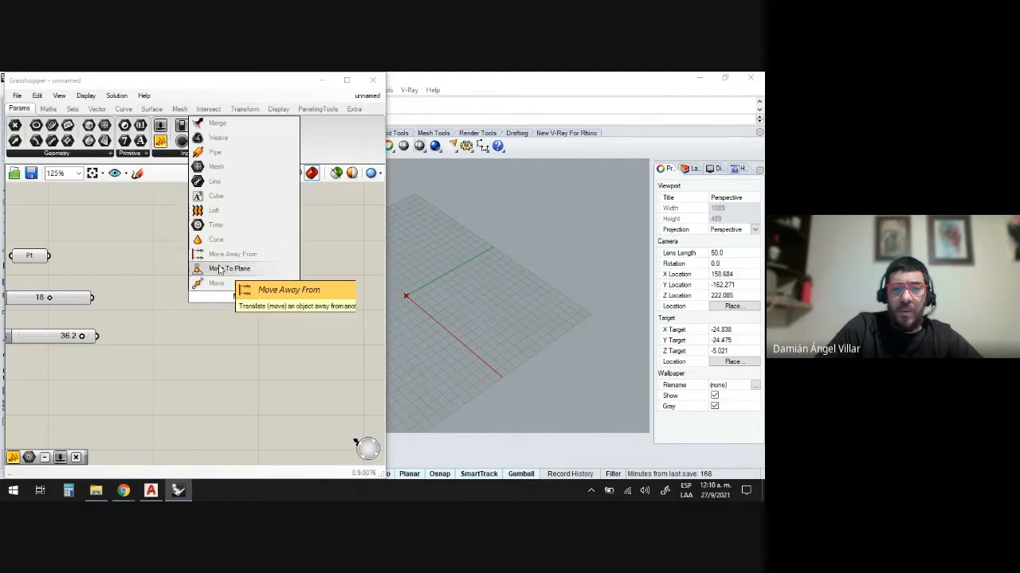
left_click(237, 284)
left_click_drag(247, 306, 280, 322)
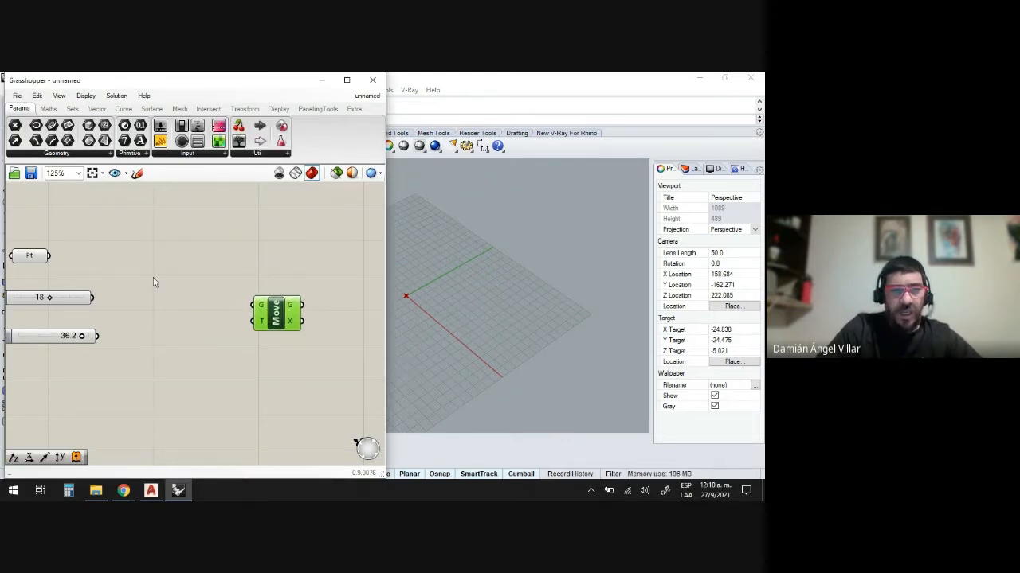
left_click_drag(50, 256, 300, 315)
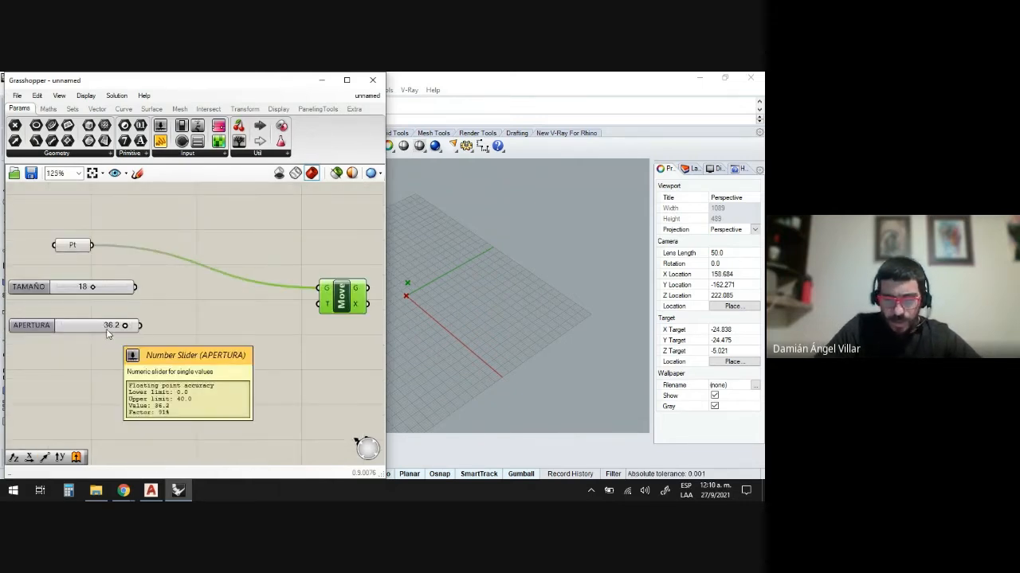
Add a Multiplication component between the sliders and Move, and connect the TAMAÑO slider to its A input
scroll(57, 288, "up", 3)
scroll(57, 288, "down", 3)
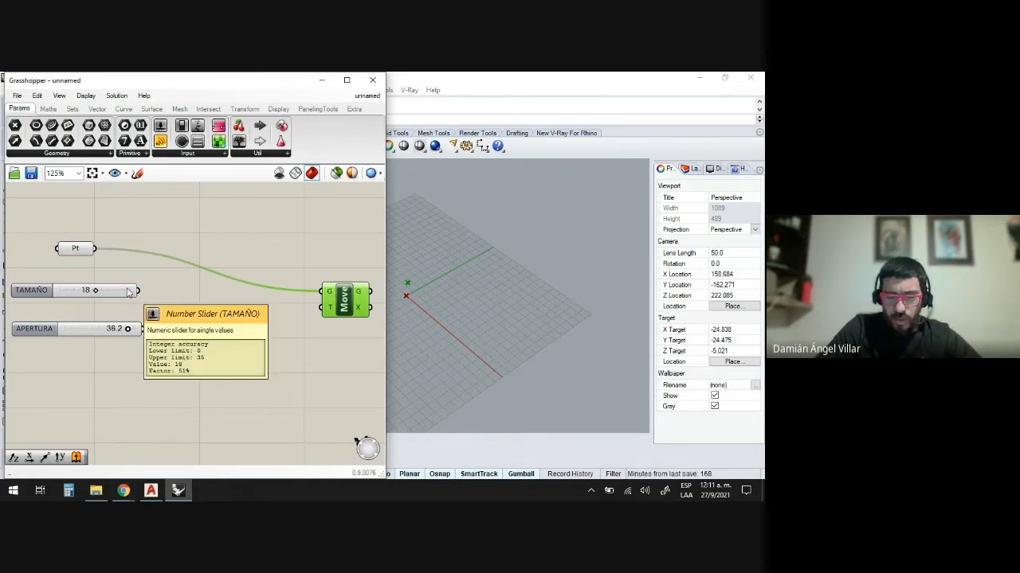
double_click(192, 340)
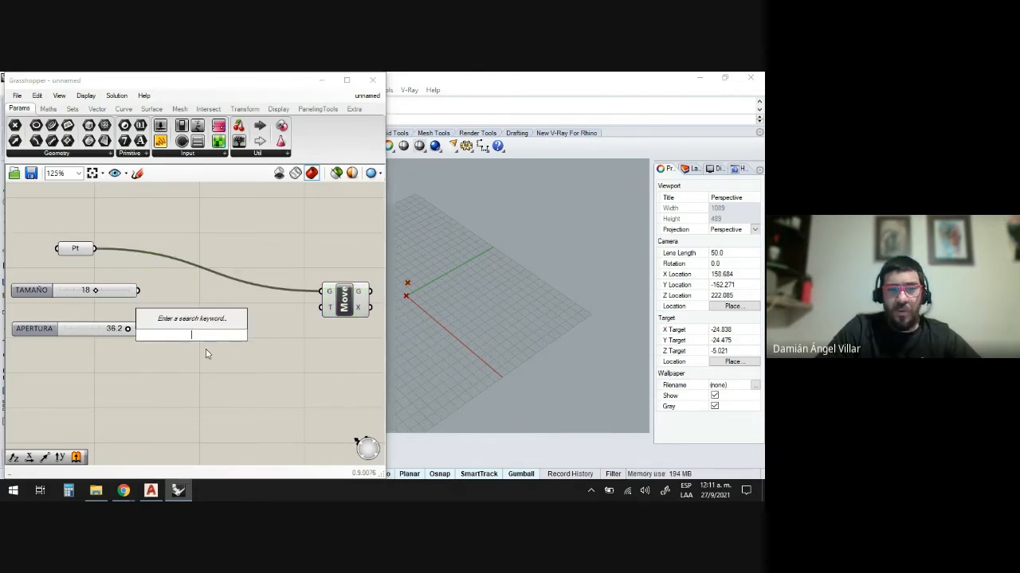
type("*")
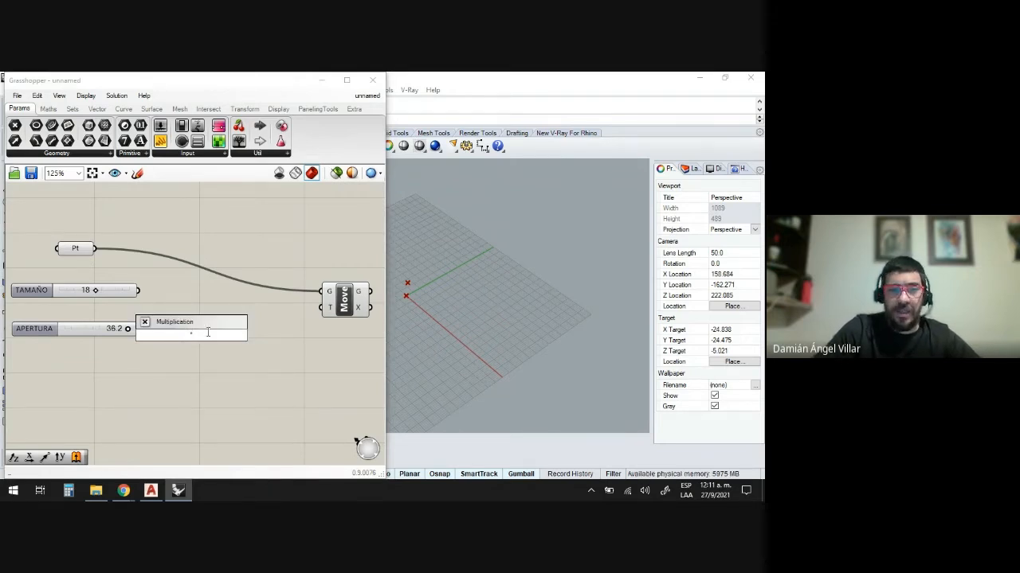
key("Return")
left_click_drag(191, 338, 229, 347)
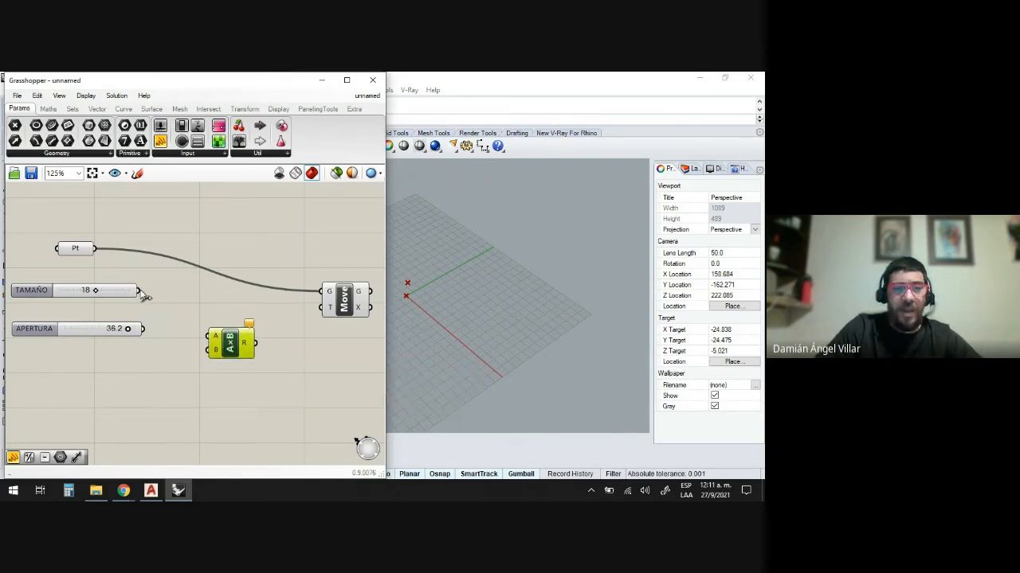
left_click_drag(140, 292, 209, 337)
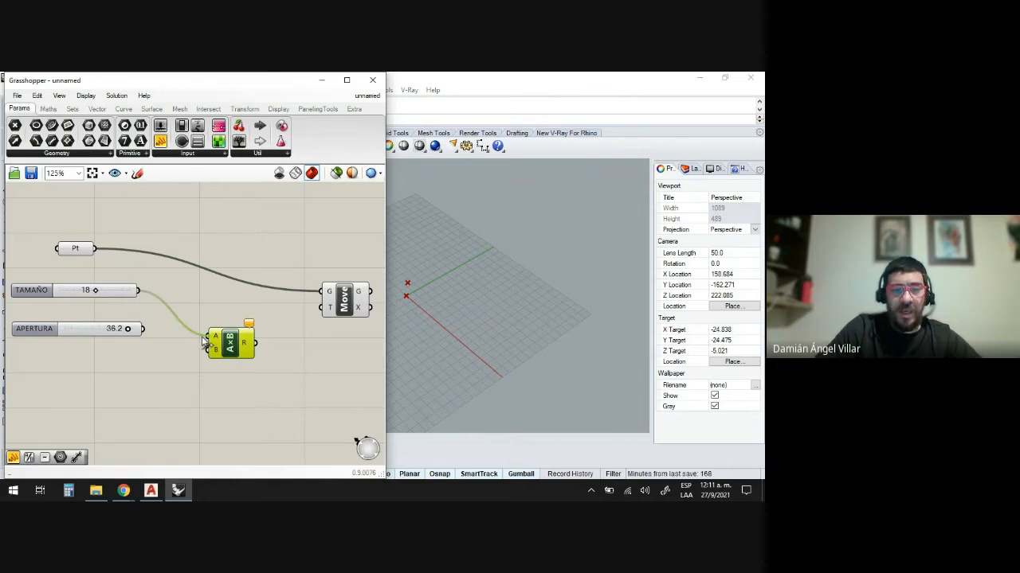
Add a panel containing 2 and connect it to the B input of the Multiplication component
double_click(168, 365)
type("//")
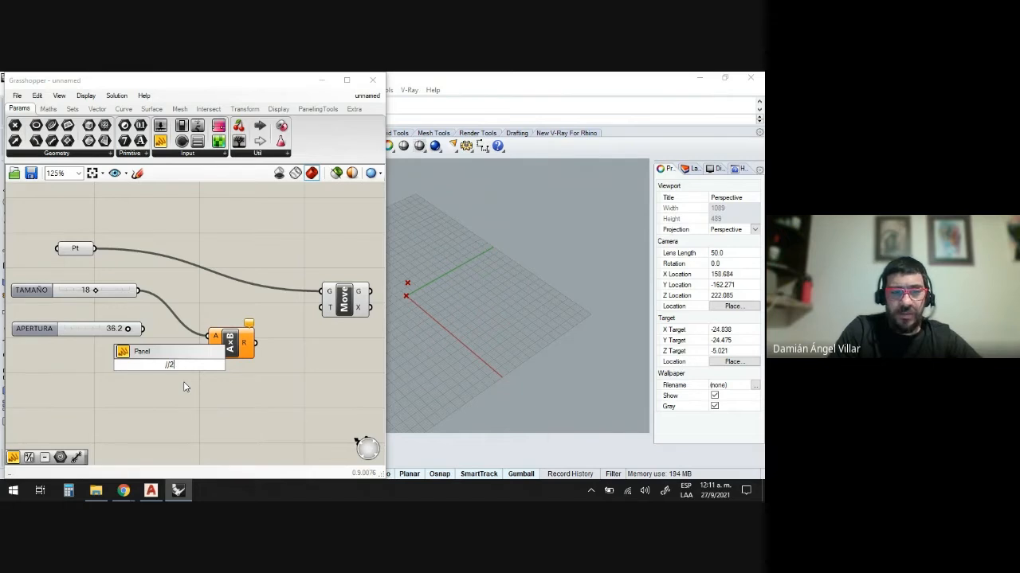
type("2")
key("Return")
left_click_drag(220, 408, 186, 353)
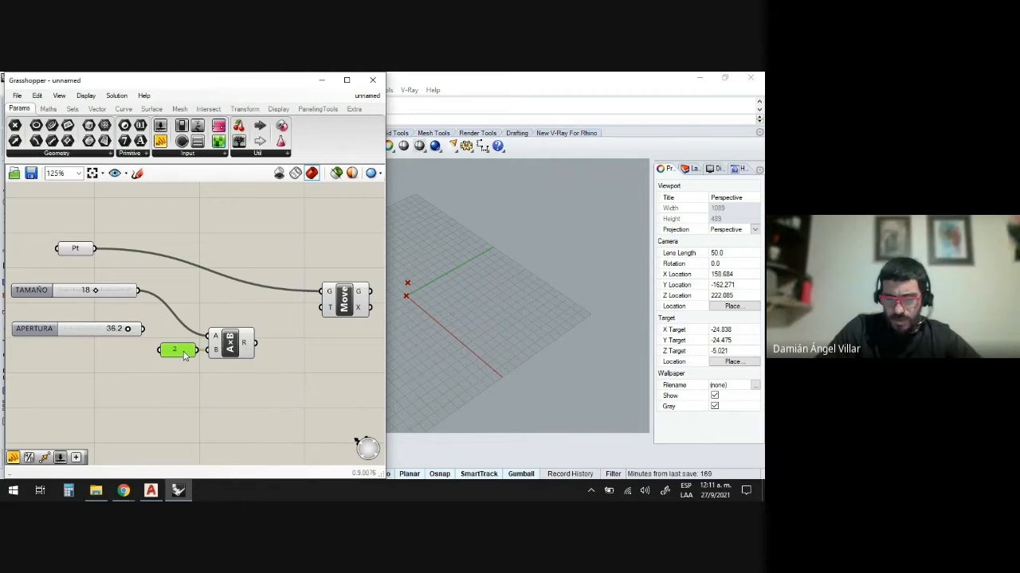
Add a Minimum component, feeding the Multiplication result into its A input and the APERTURA slider into B
double_click(285, 375)
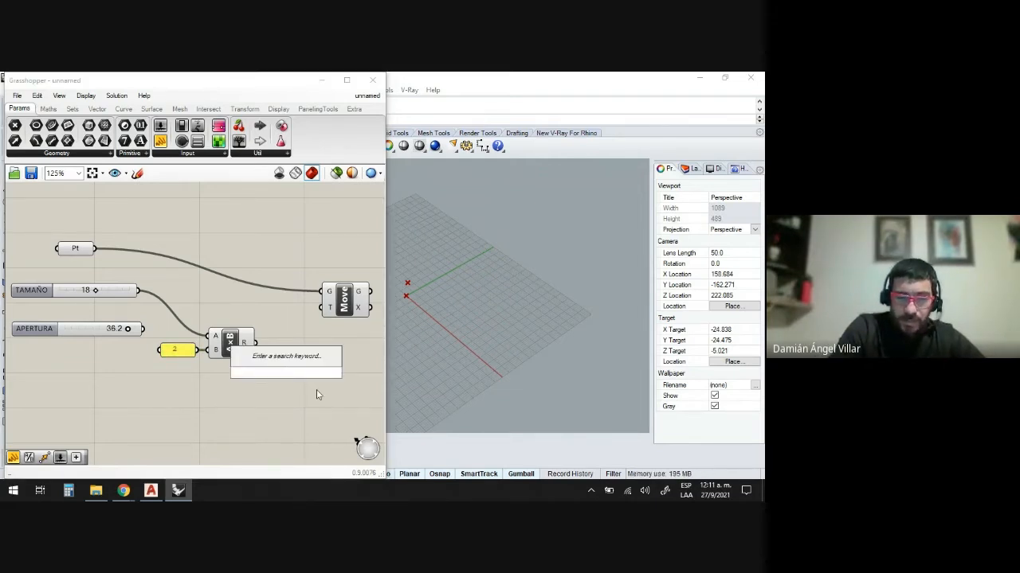
type("MIN")
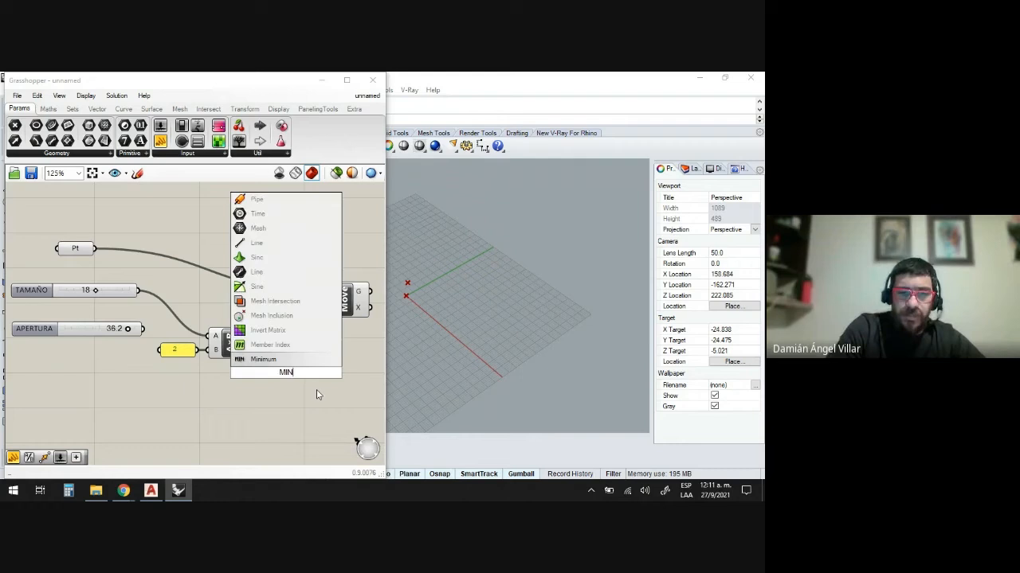
left_click(265, 360)
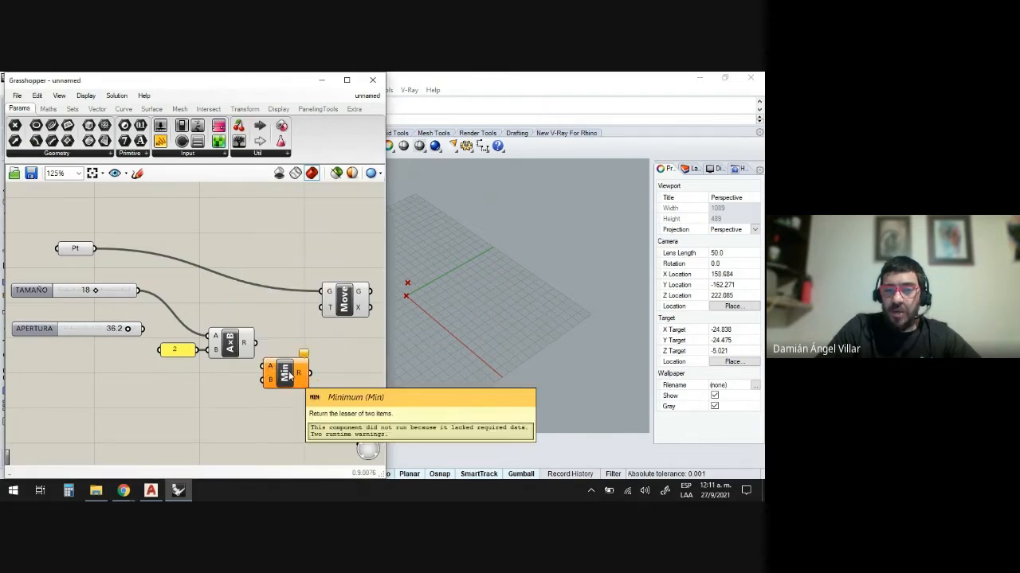
left_click_drag(289, 375, 309, 372)
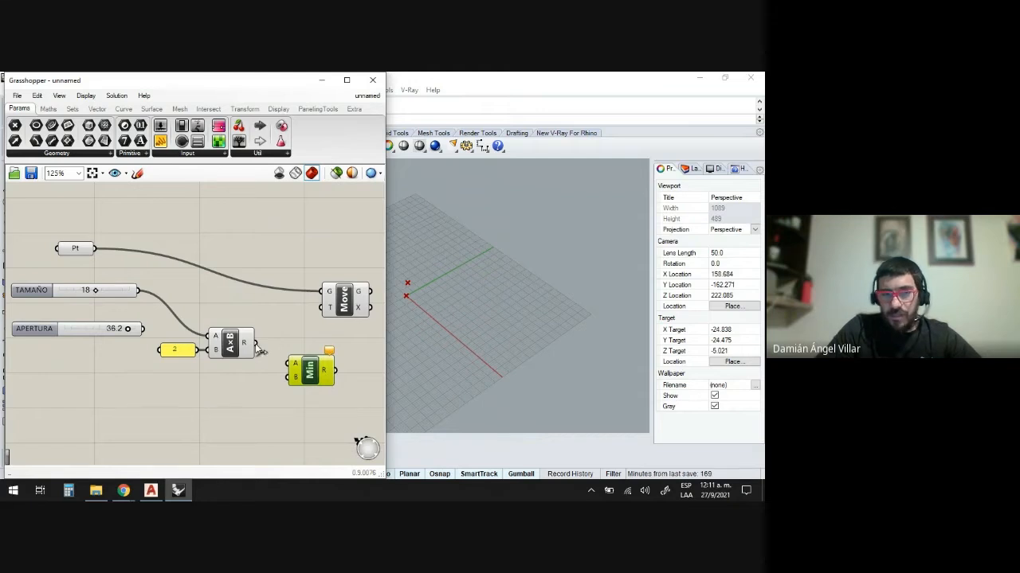
left_click_drag(255, 344, 290, 365)
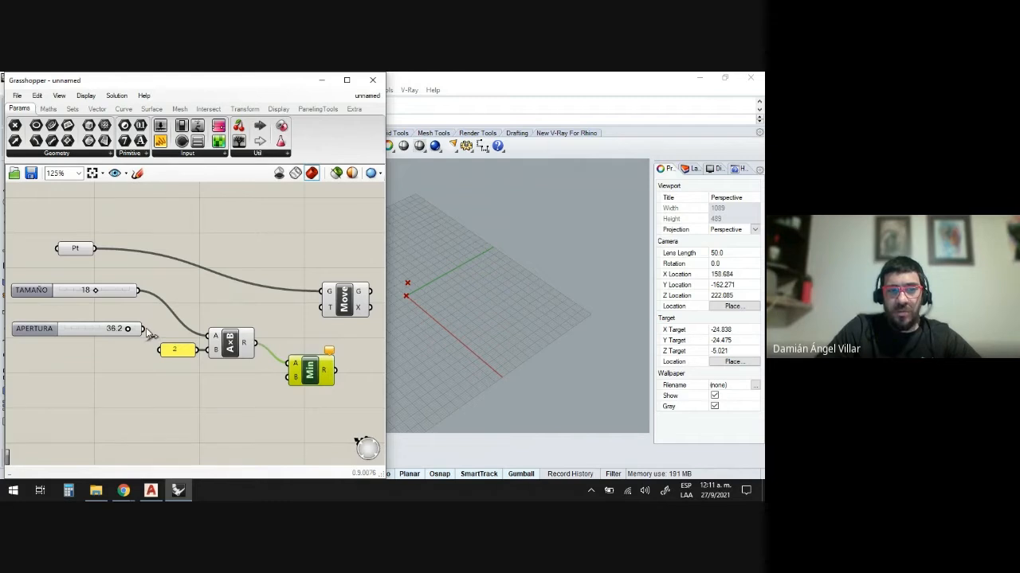
left_click_drag(143, 328, 289, 376)
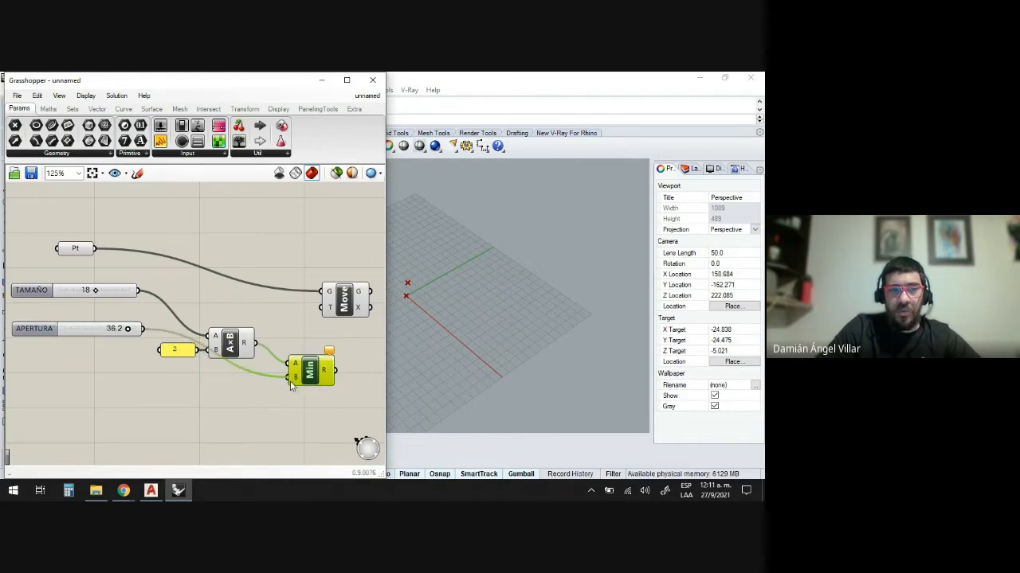
Reposition the Multiplication component and the panel containing 2 slightly higher, above the Minimum component
left_click_drag(230, 348, 241, 332)
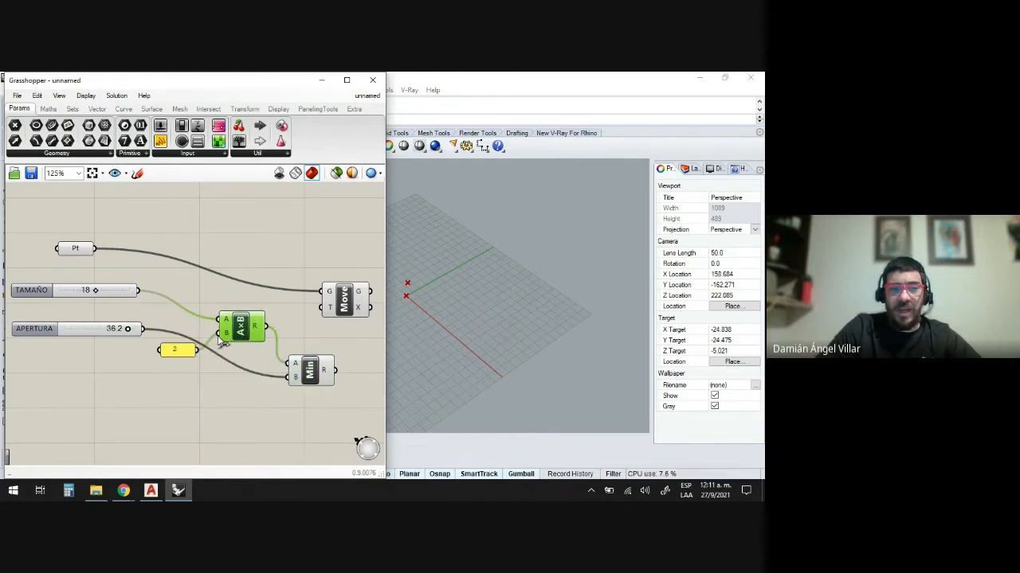
left_click_drag(183, 355, 193, 338)
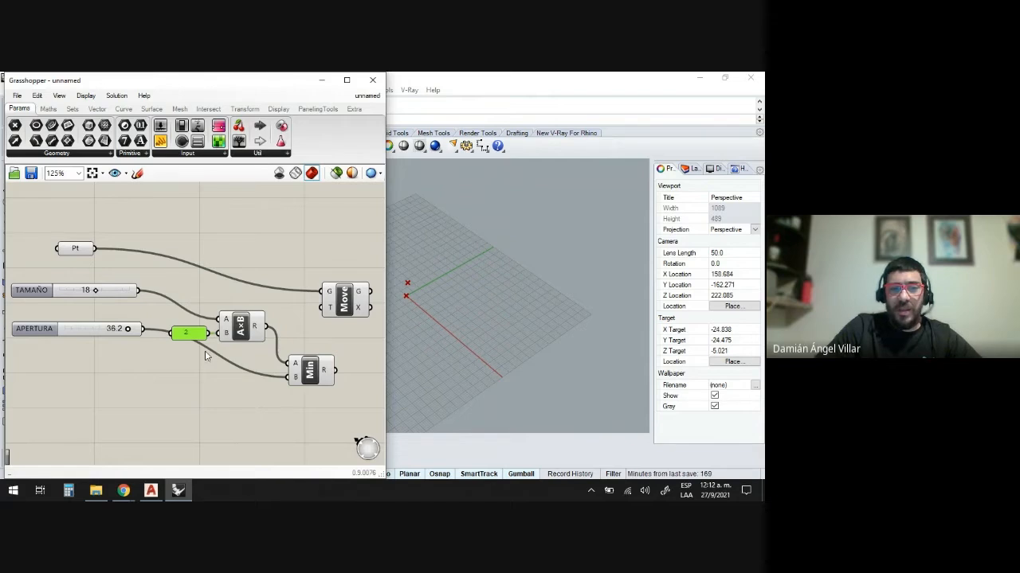
mouse_move(258, 327)
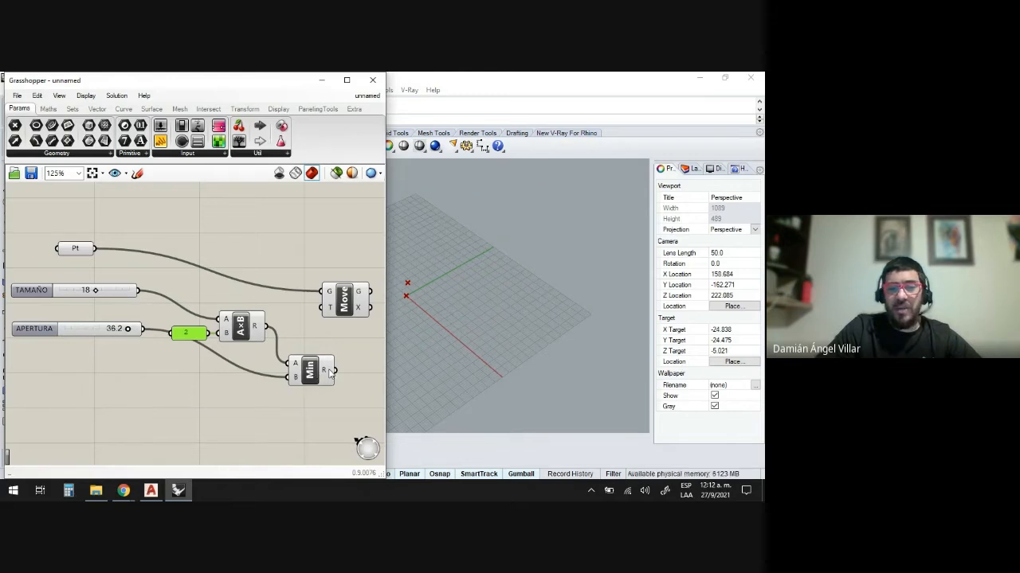
mouse_move(325, 373)
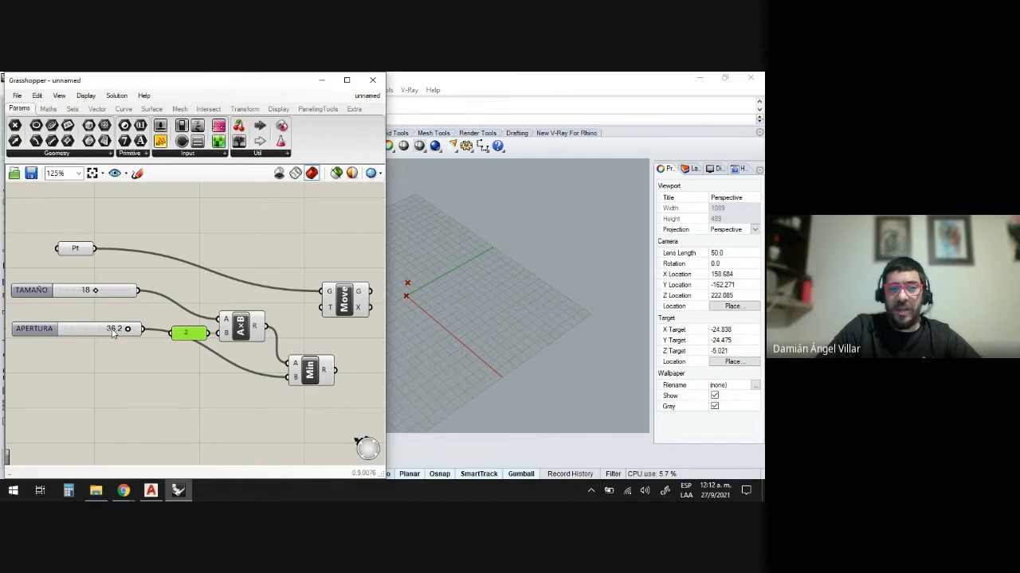
Set the TAMAÑO slider's value to 25
scroll(154, 290, "down", 3)
scroll(235, 333, "up", 4)
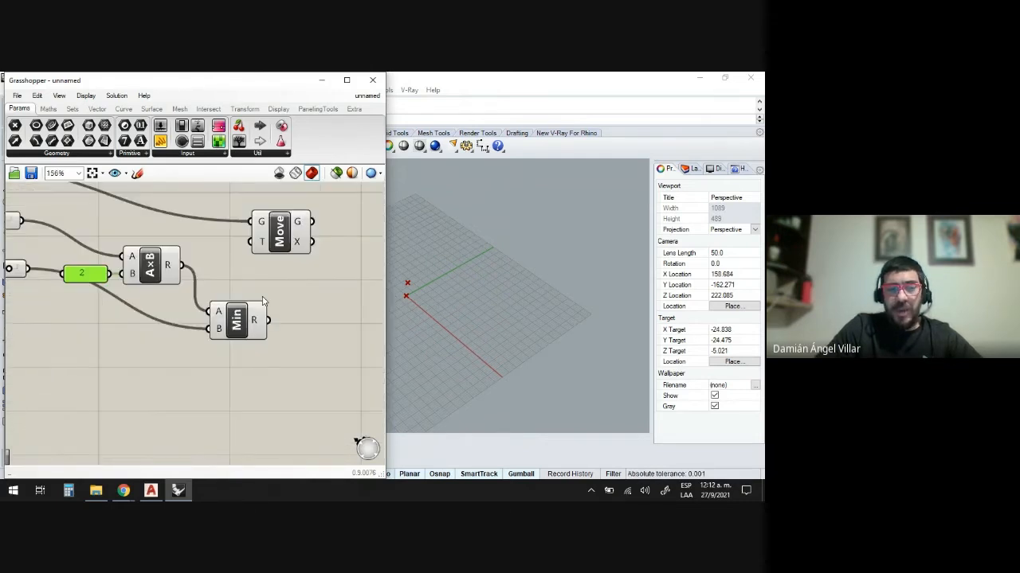
scroll(250, 332, "down", 2)
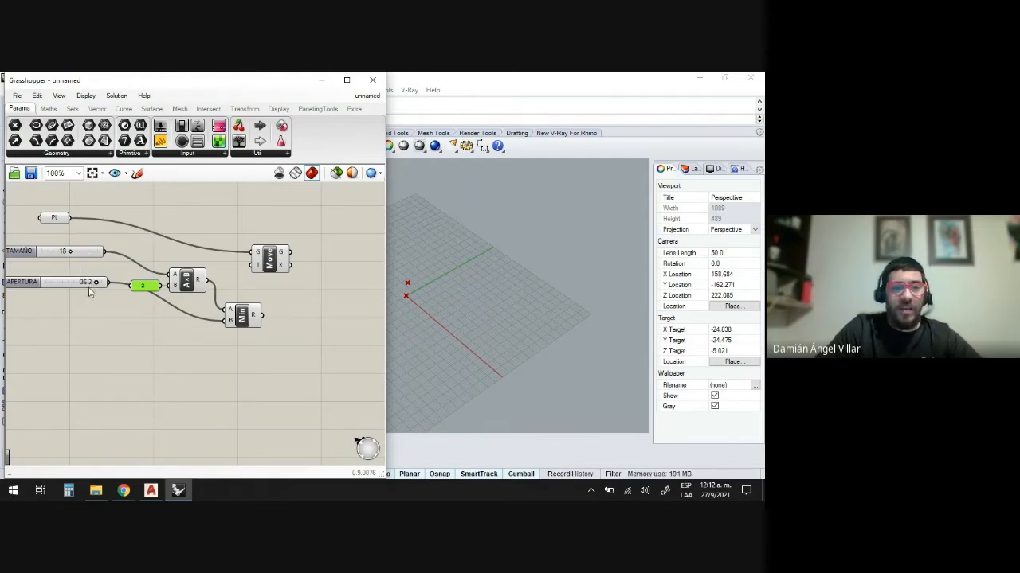
mouse_move(85, 290)
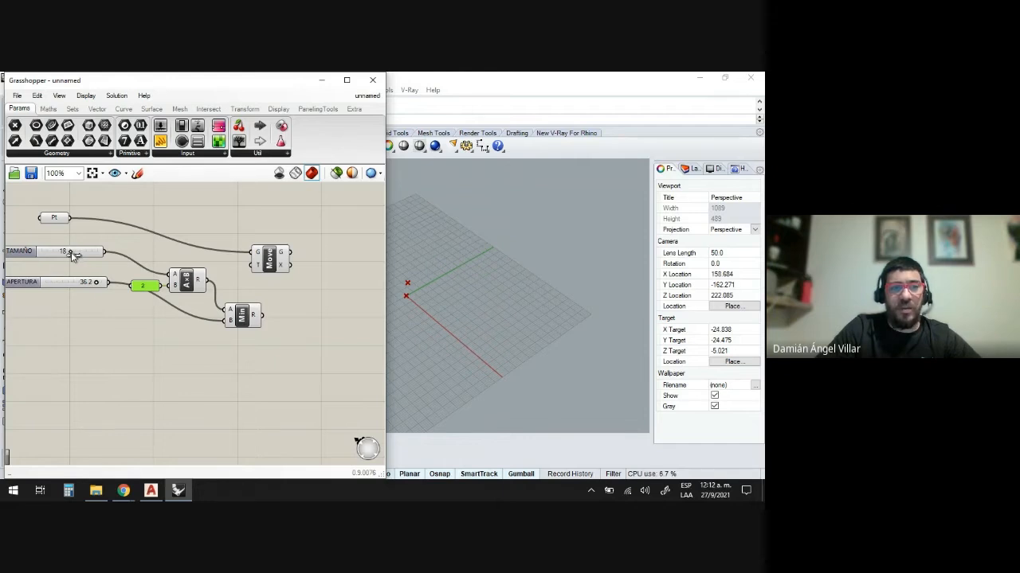
left_click_drag(71, 252, 81, 255)
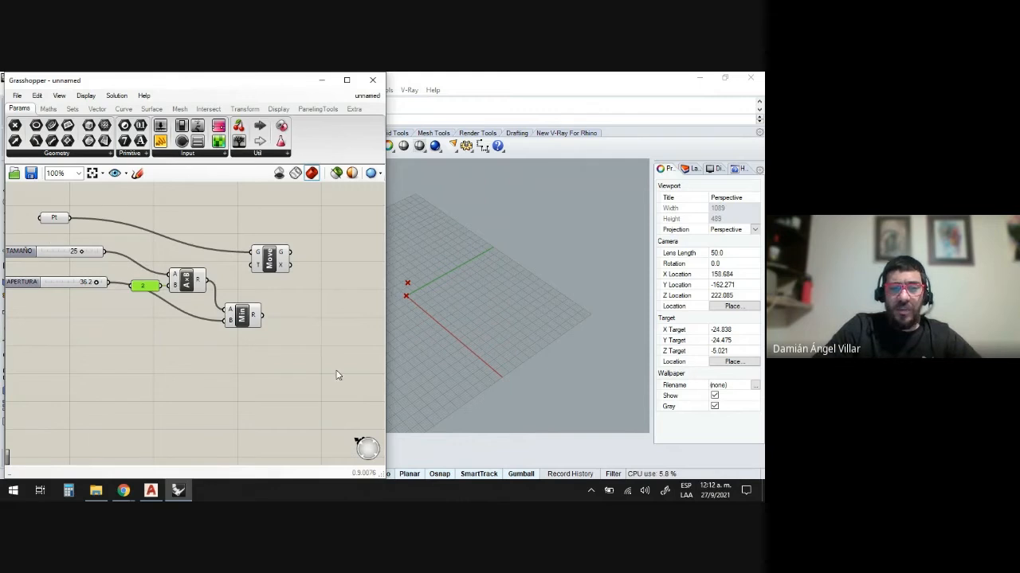
Add a Subtraction component to the right of Minimum and feed the Minimum result into its A input
double_click(294, 332)
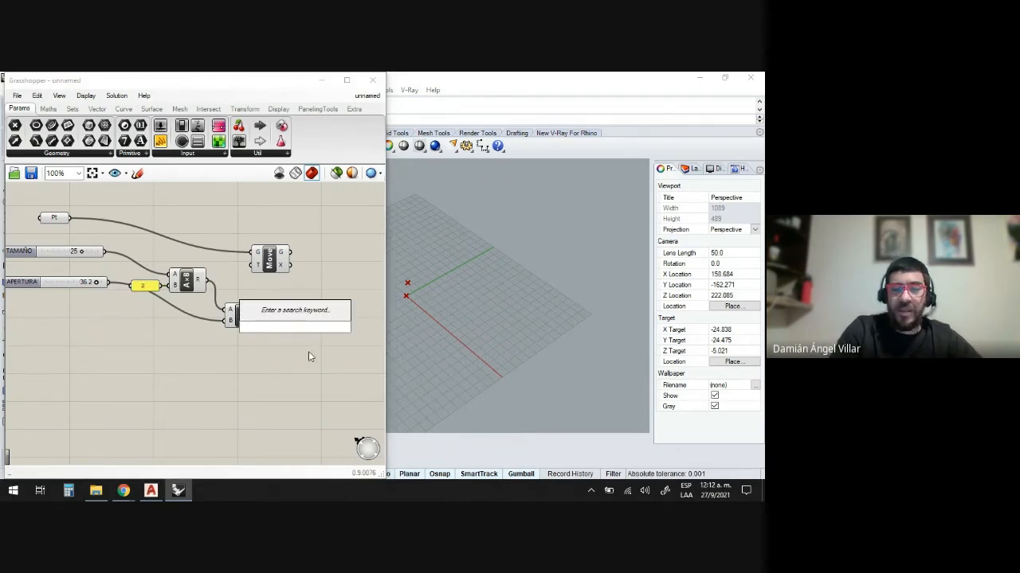
type("-")
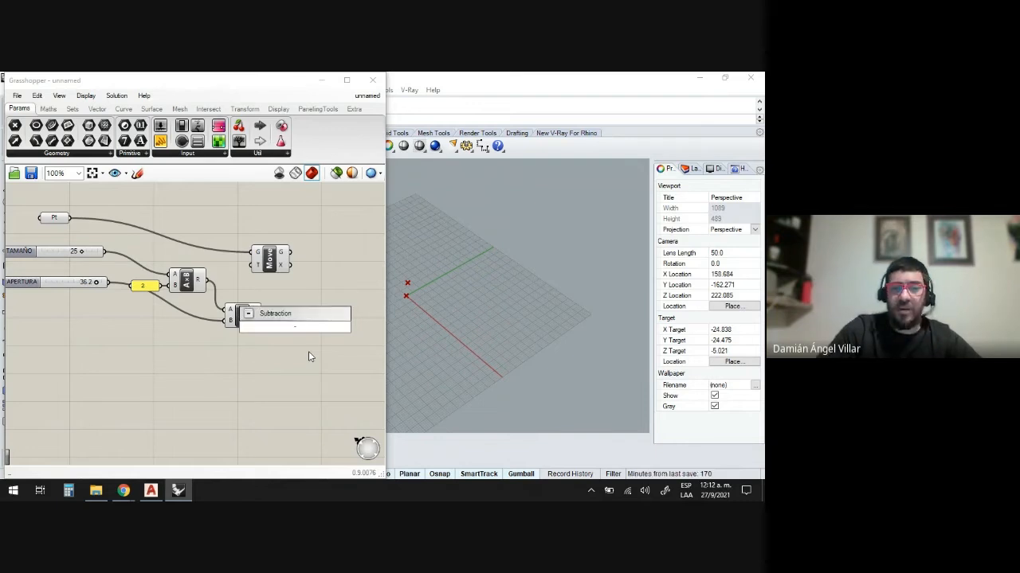
key("Return")
left_click_drag(298, 333, 313, 334)
scroll(287, 321, "up", 1)
left_click_drag(258, 316, 297, 323)
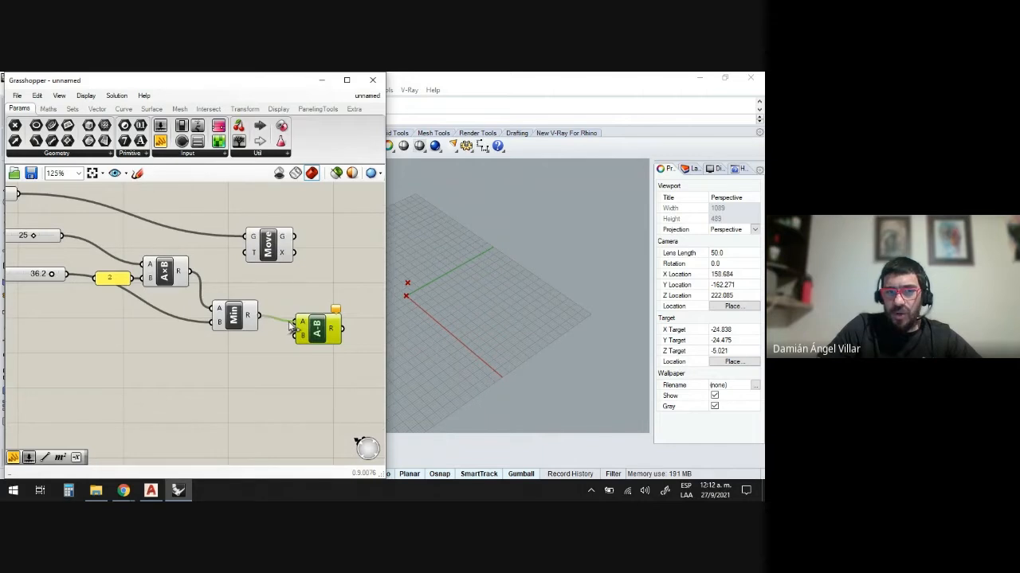
Add a panel containing 0.02 below the Minimum component and connect it to the Subtraction component's B input
double_click(245, 353)
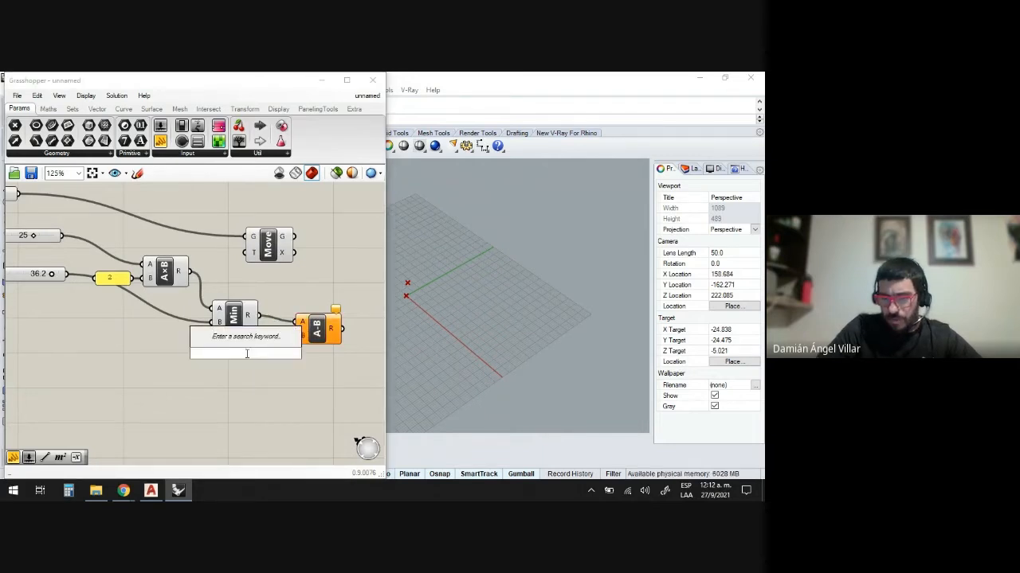
type("//")
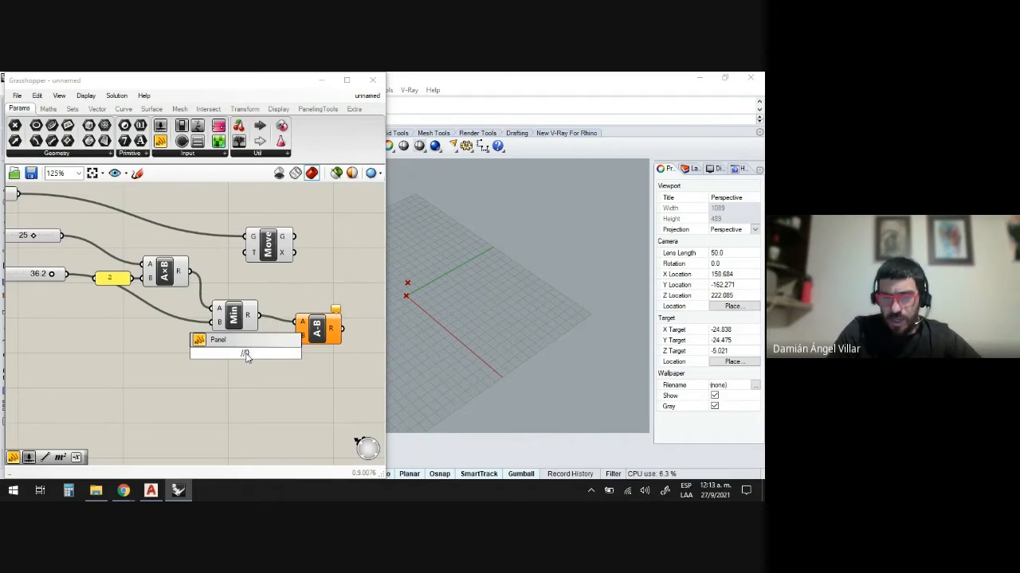
type("0.02")
key("Return")
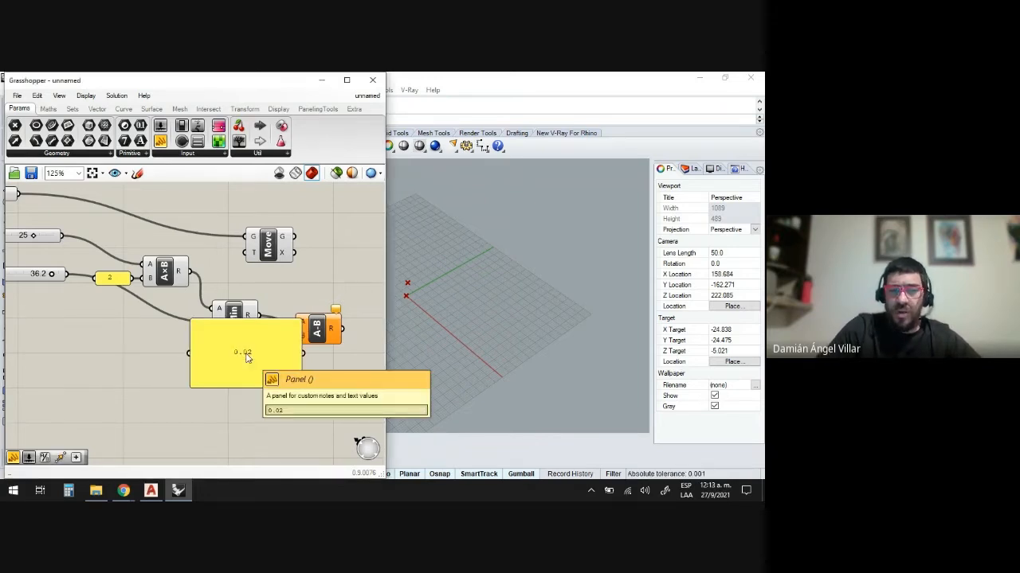
left_click_drag(290, 381, 301, 341)
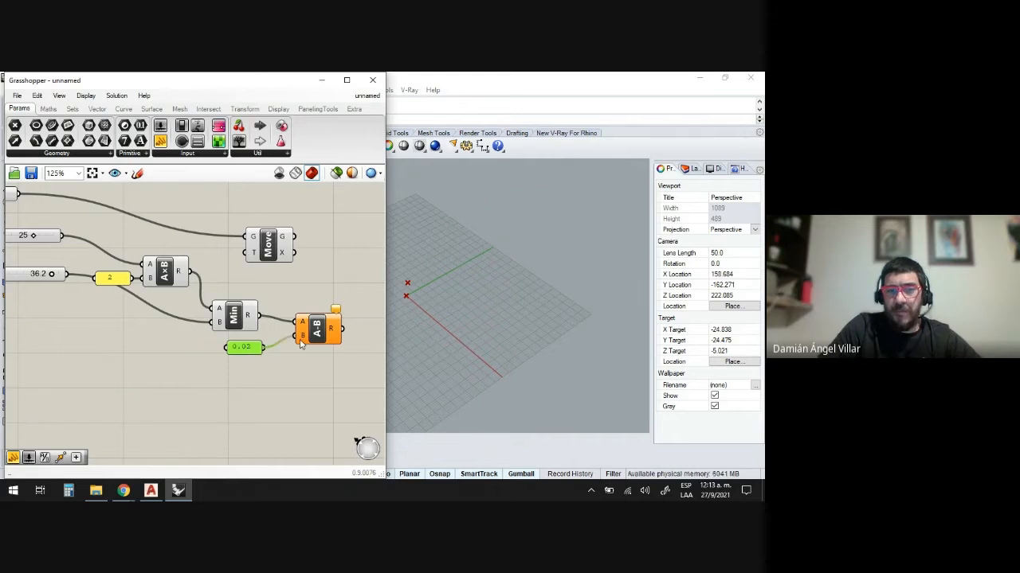
mouse_move(333, 335)
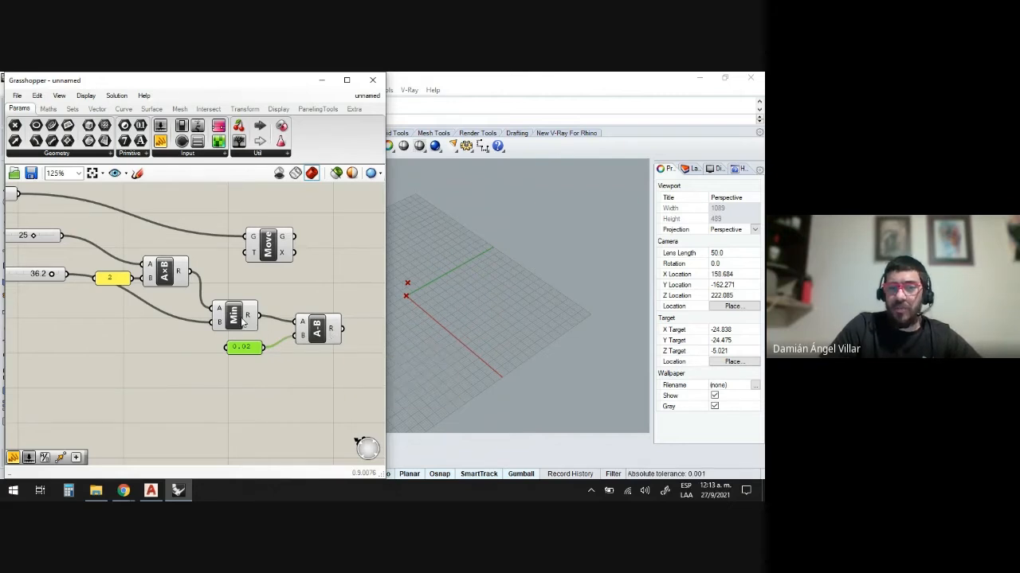
Nudge the Subtraction component and shift the Move component further right to leave room between them
scroll(254, 332, "down", 2)
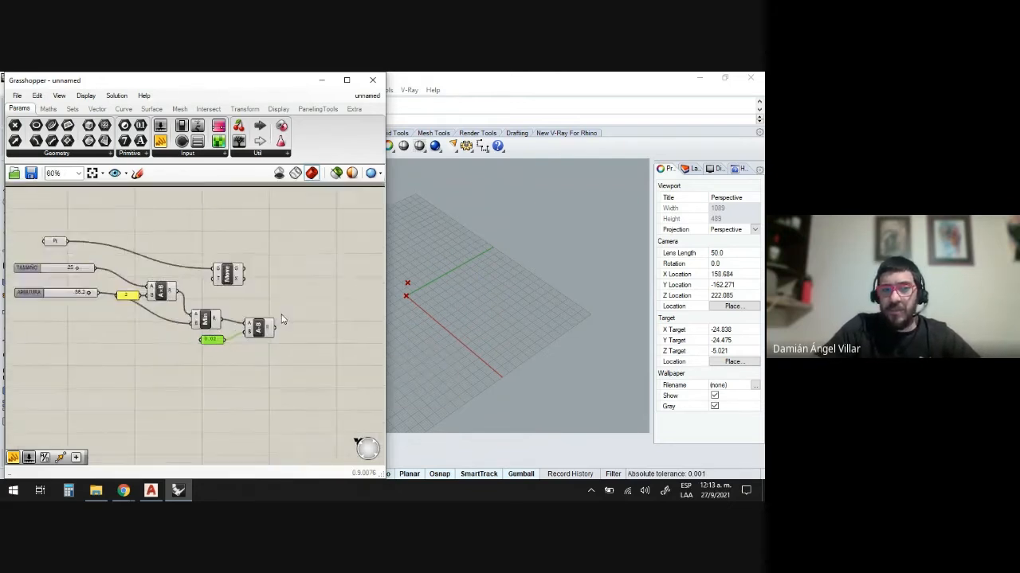
left_click_drag(254, 335, 248, 336)
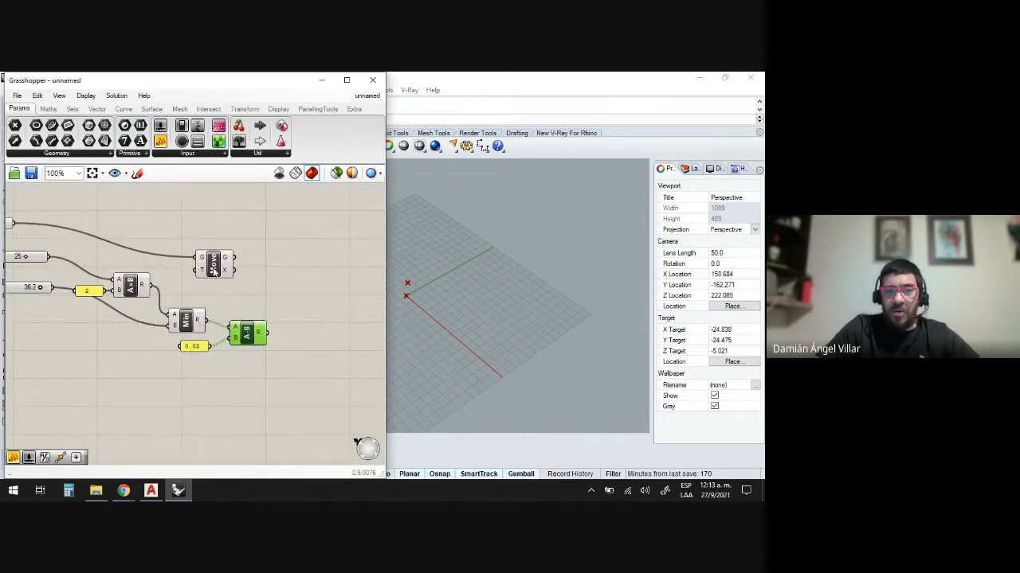
left_click_drag(213, 272, 311, 275)
Add a Unit Y component, feeding the Subtraction result into its F input and its V output into Move's T input
double_click(292, 336)
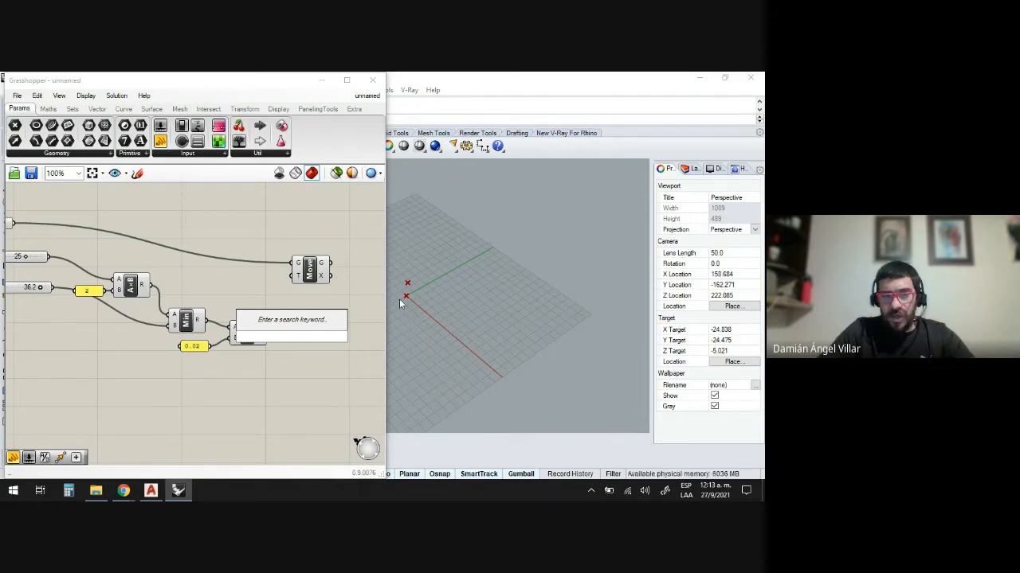
type("y")
left_click(269, 322)
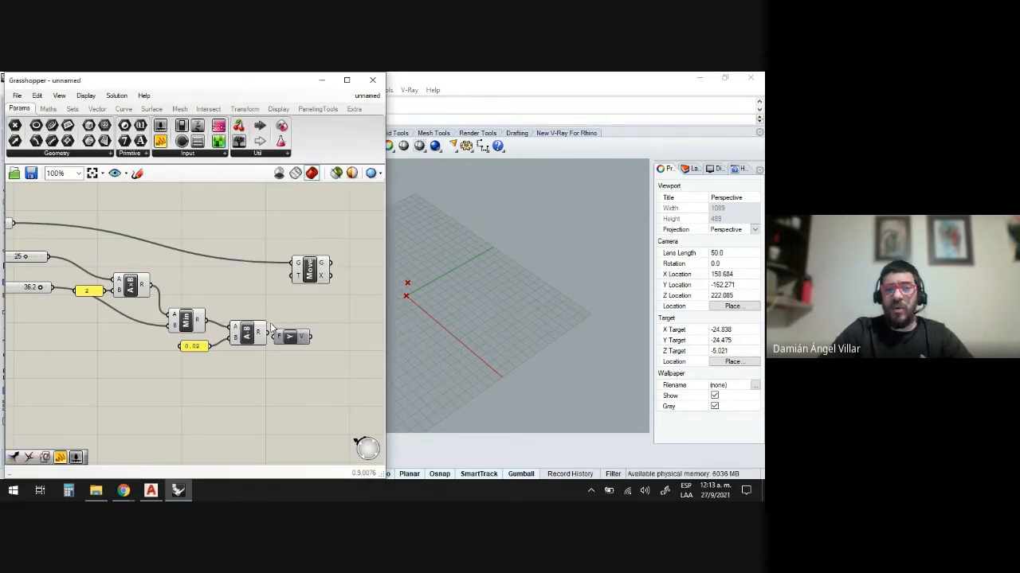
left_click_drag(292, 339, 355, 292)
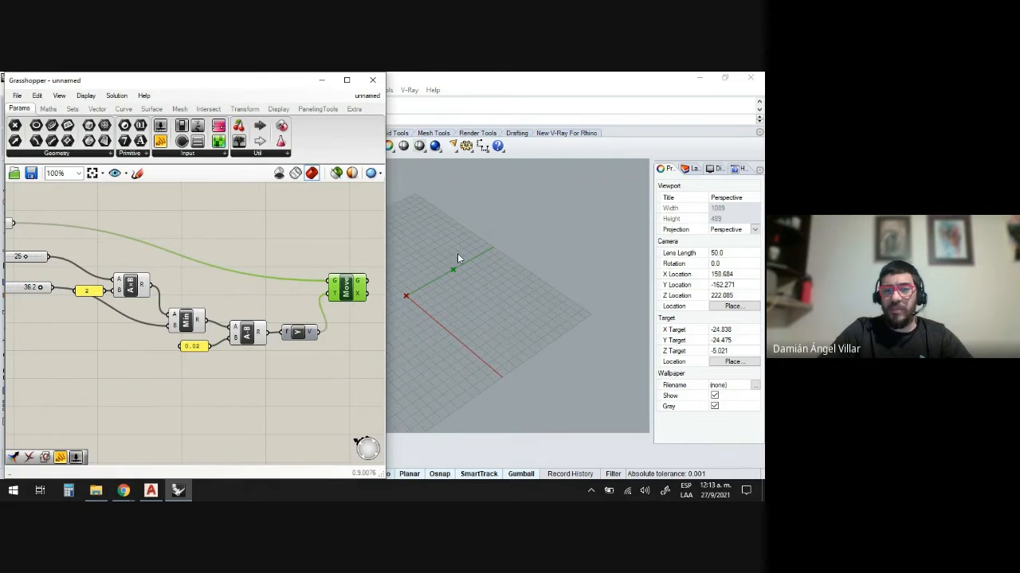
scroll(459, 257, "up", 4)
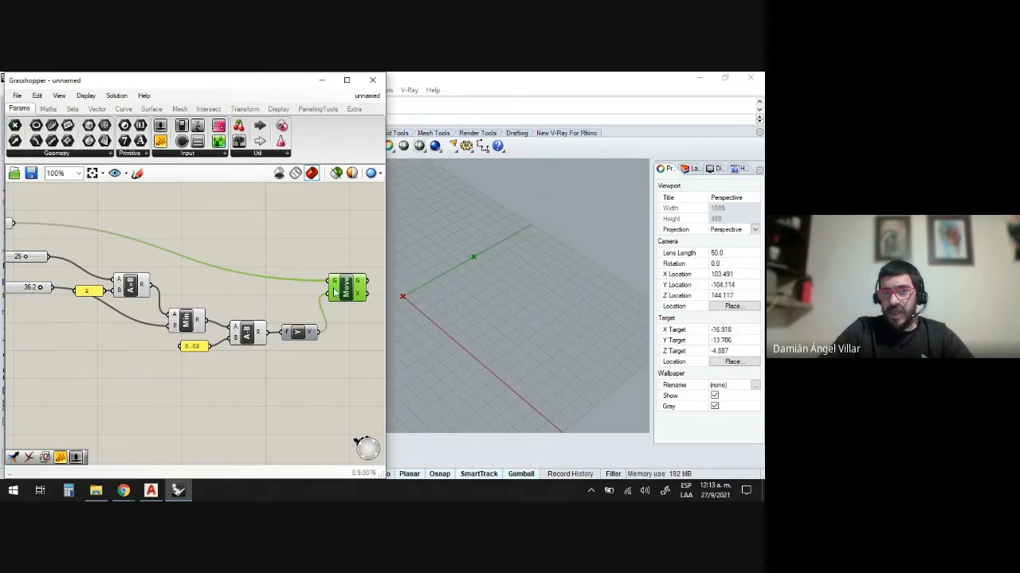
left_click_drag(335, 293, 341, 308)
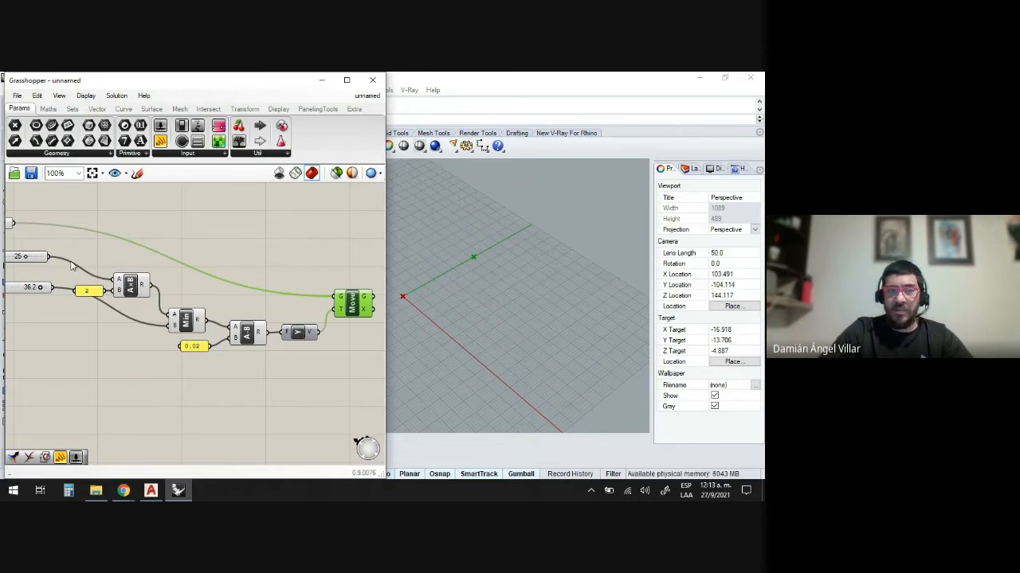
left_click_drag(79, 241, 317, 388)
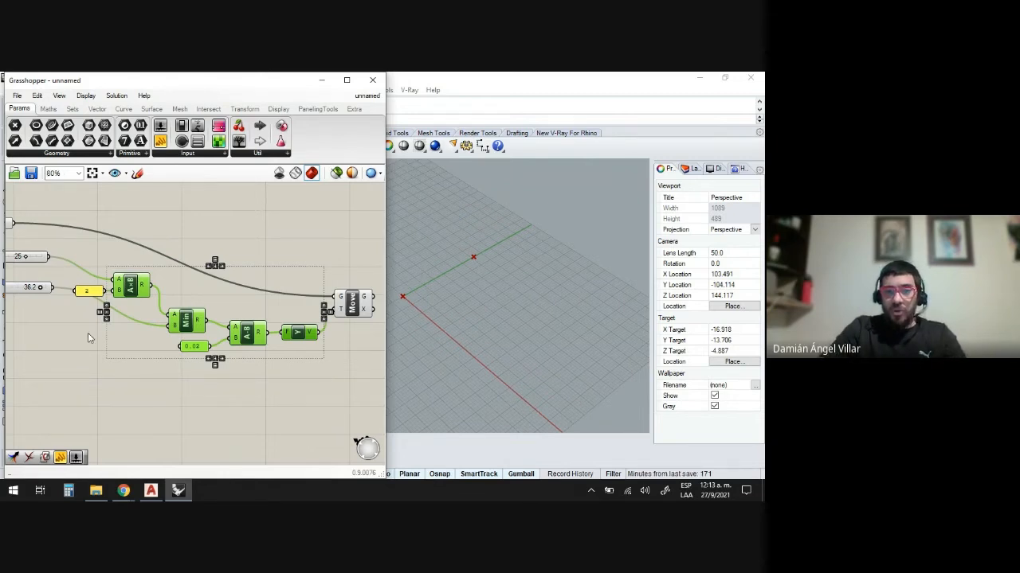
scroll(88, 335, "down", 3)
scroll(183, 298, "up", 2)
scroll(279, 285, "down", 2)
scroll(303, 286, "up", 2)
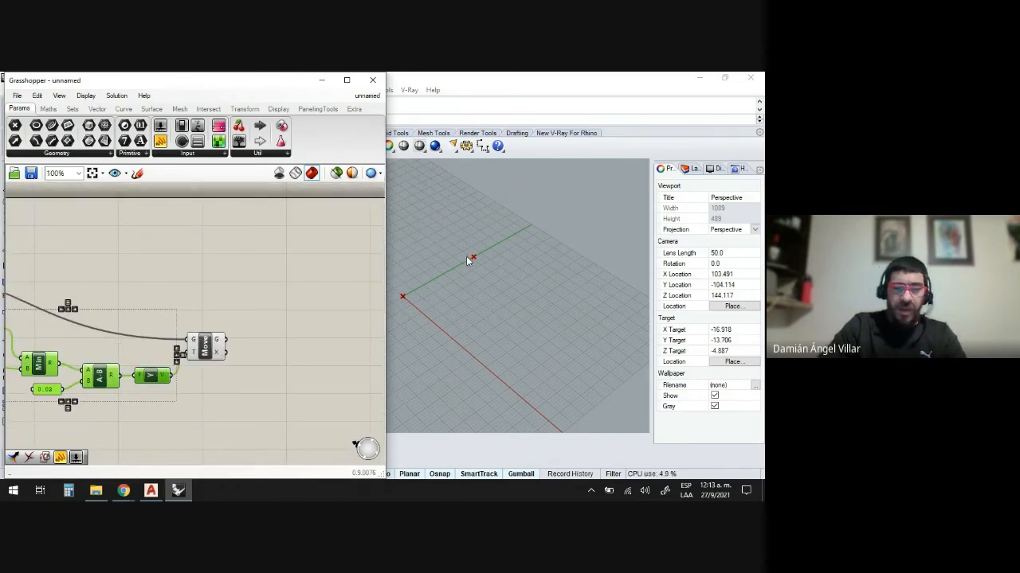
Add a Circle CNR component and place it above and to the right of the Move component
left_click(250, 287)
double_click(250, 284)
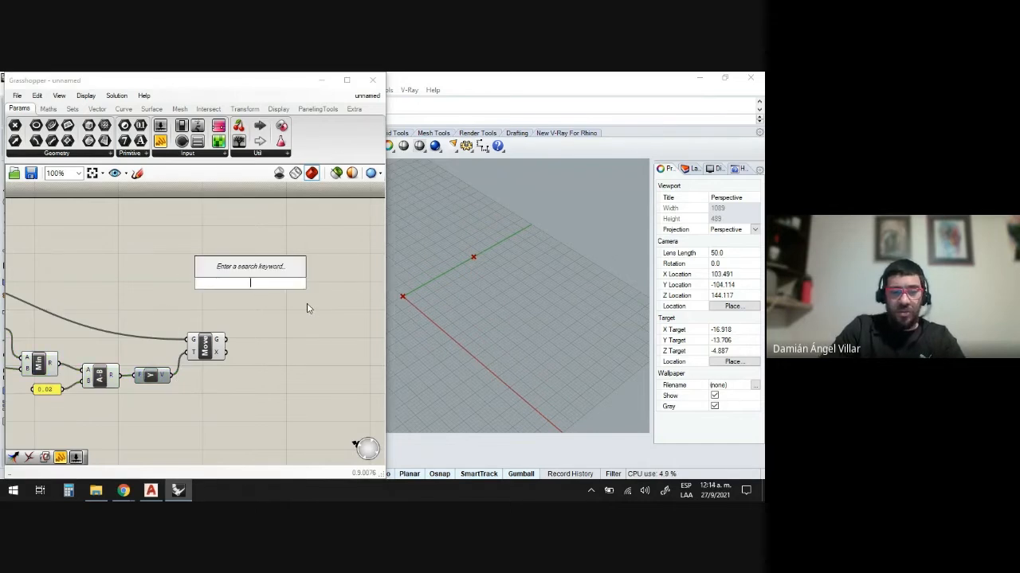
type("CIR")
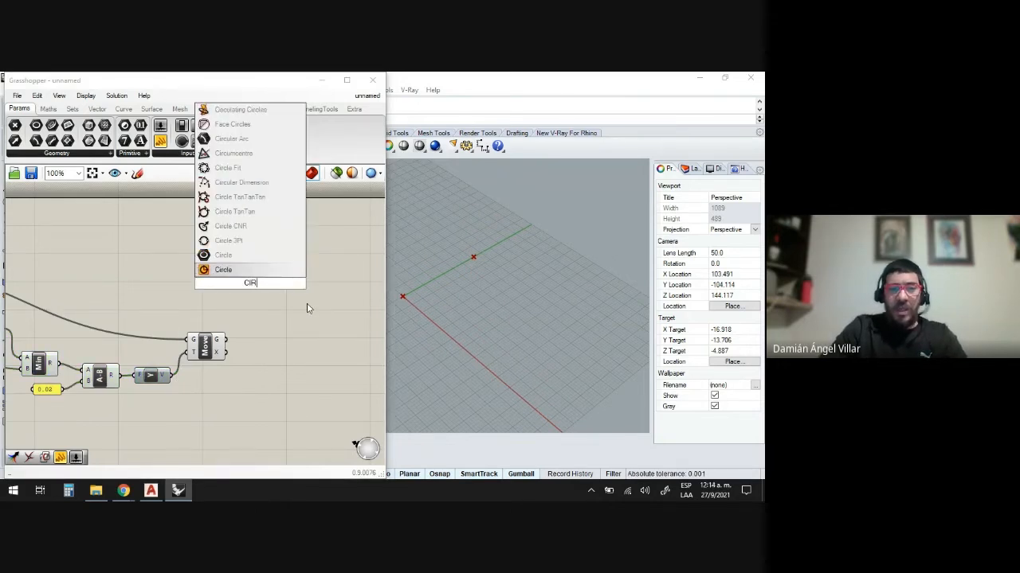
left_click(224, 229)
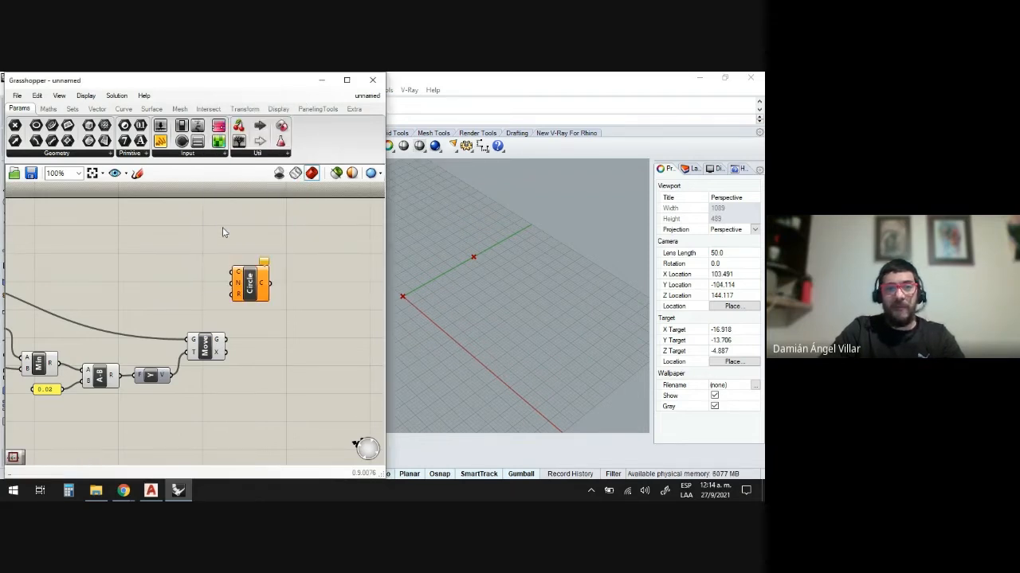
left_click_drag(257, 293, 287, 288)
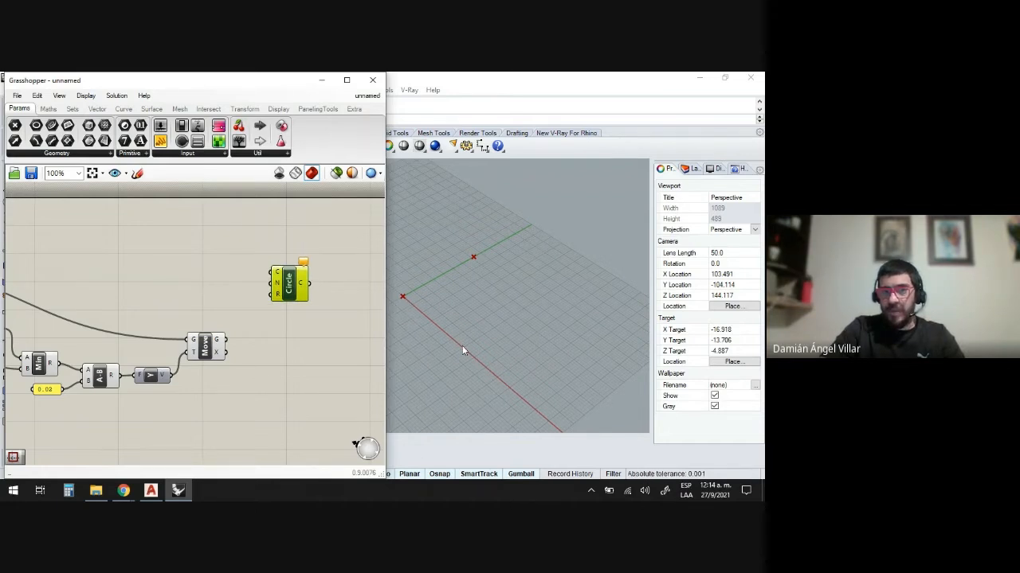
left_click_drag(293, 288, 302, 247)
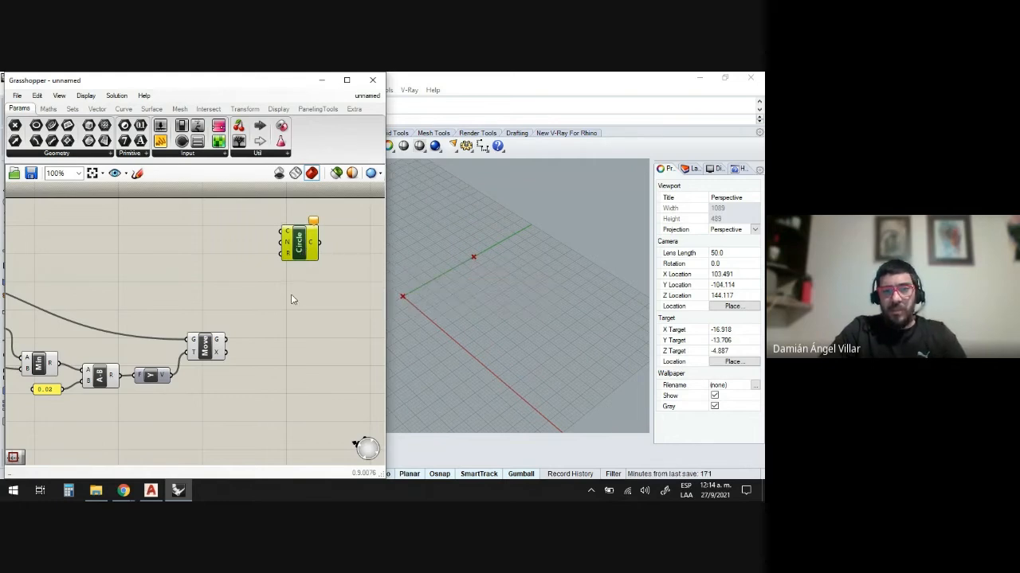
Duplicate the Circle CNR component and place the copy directly below the original
left_click(303, 281)
left_click(303, 249)
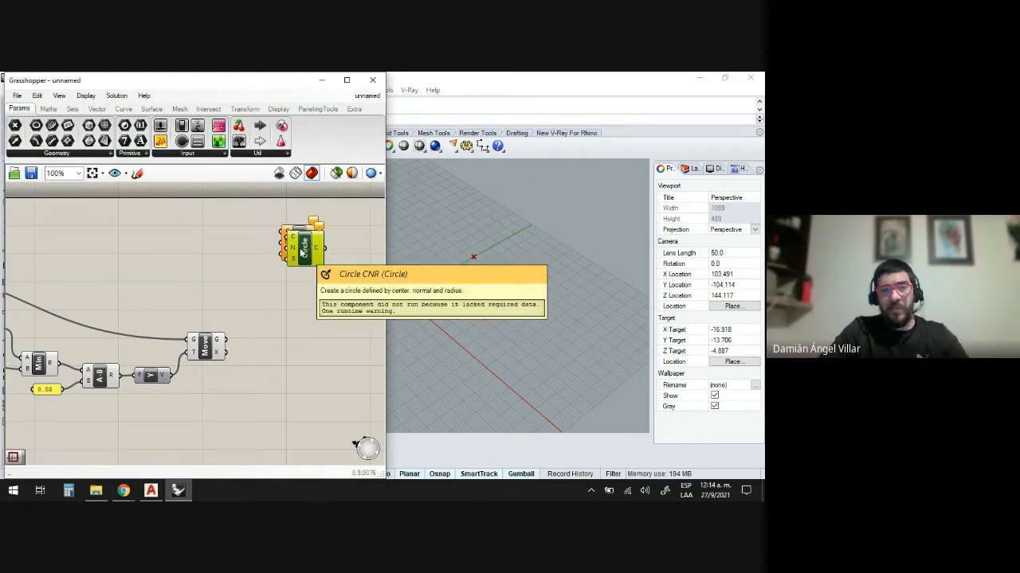
left_click_drag(301, 251, 299, 312, "alt")
scroll(327, 274, "down", 2)
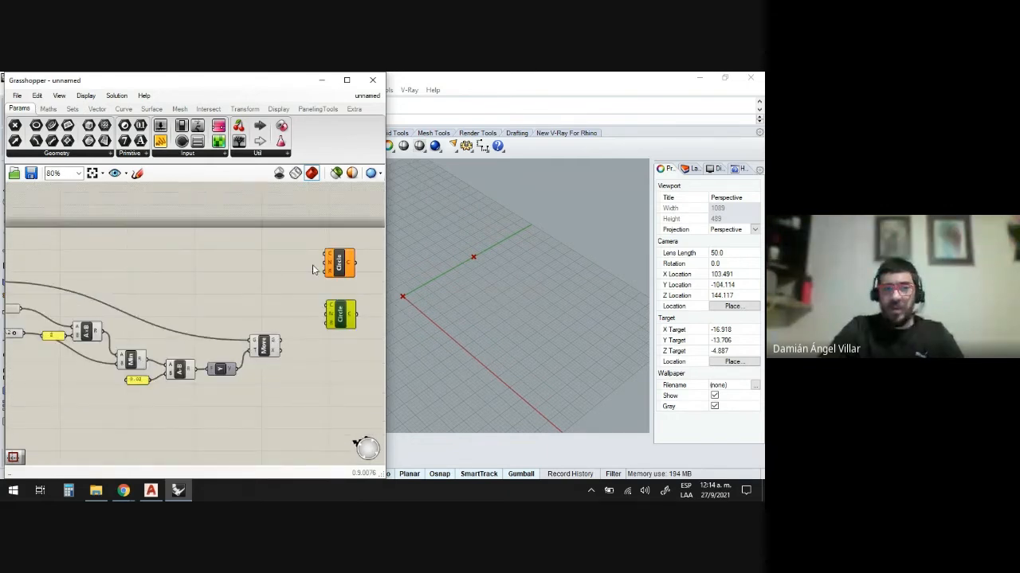
Add a Unit X component above Move, to the left of the two Circle components
left_click(269, 300)
double_click(269, 299)
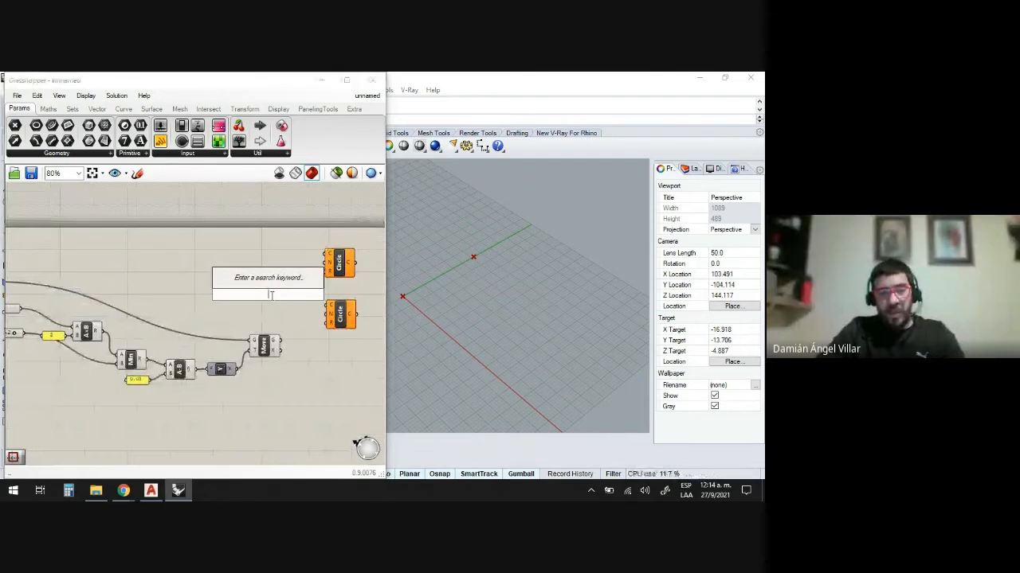
type("X")
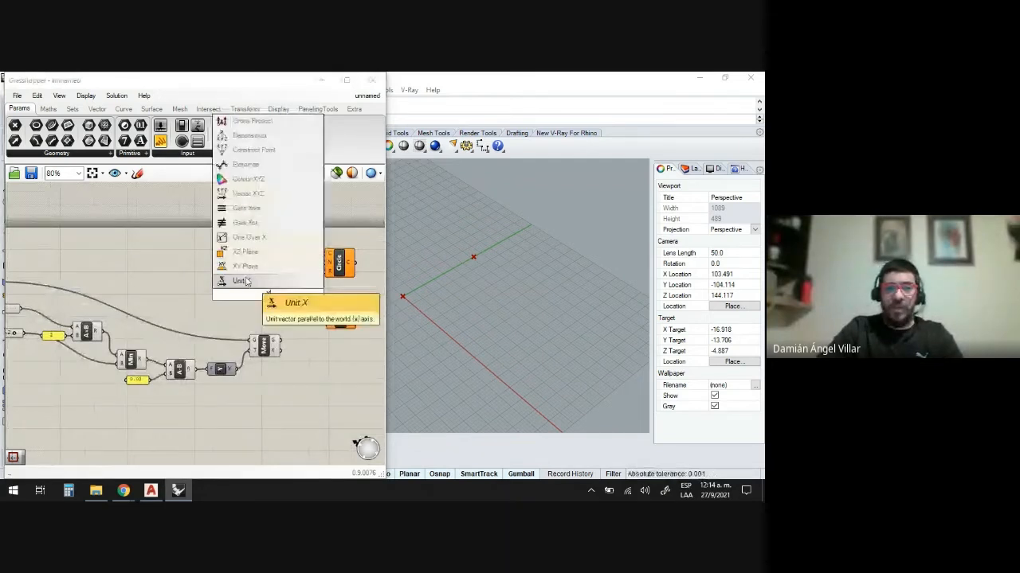
key("Return")
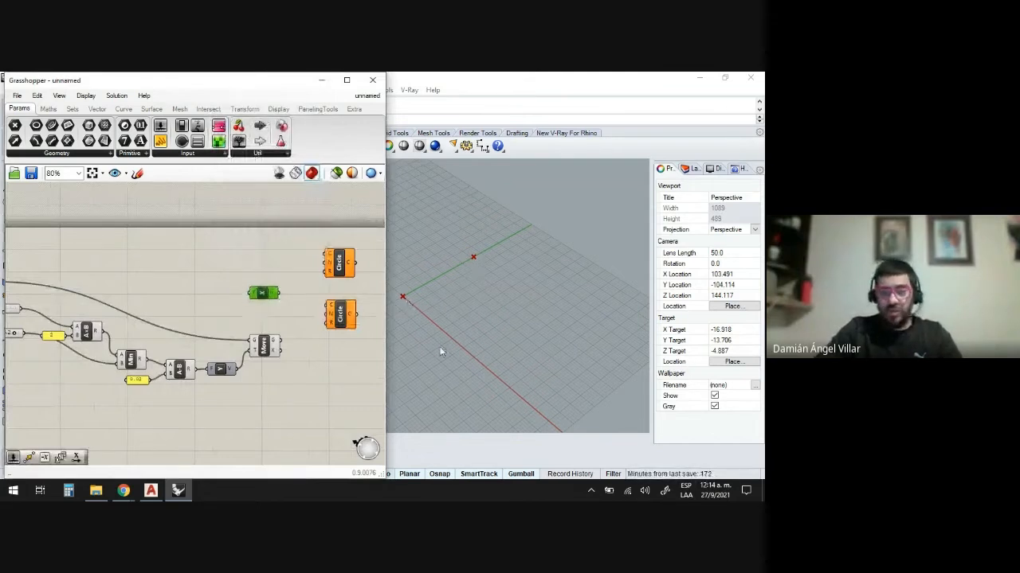
Connect the origin point to the upper Circle's C input and Move's G output to the lower Circle's C input
scroll(438, 342, "up", 5)
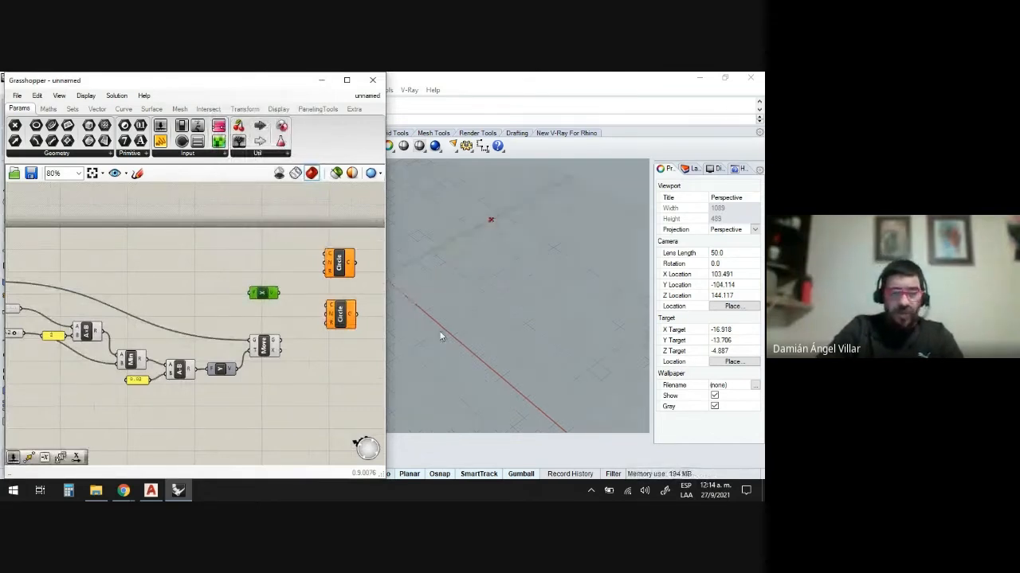
scroll(329, 256, "up", 2)
scroll(327, 255, "up", 3)
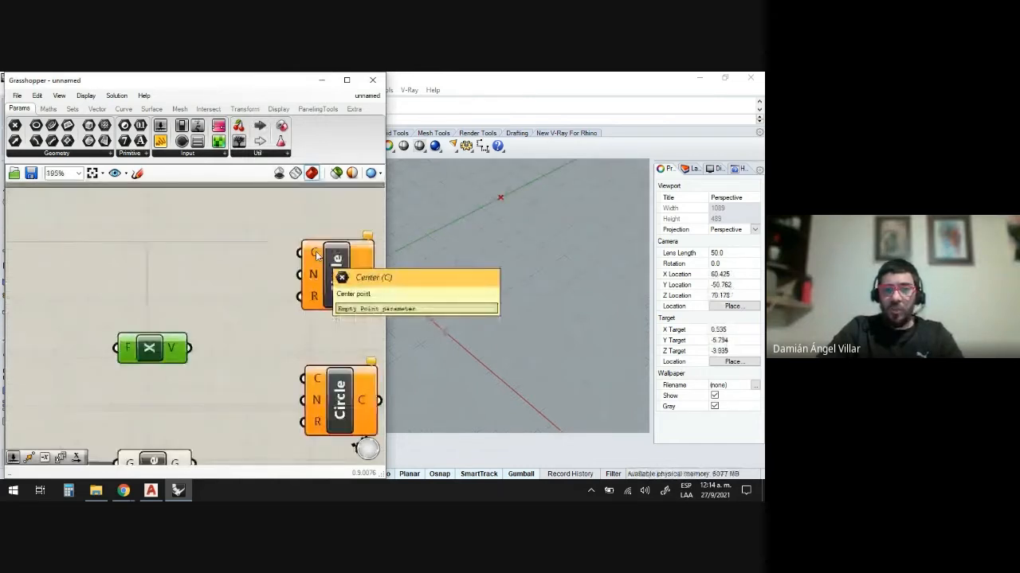
scroll(315, 255, "down", 5)
left_click_drag(46, 274, 313, 260)
scroll(314, 284, "up", 3)
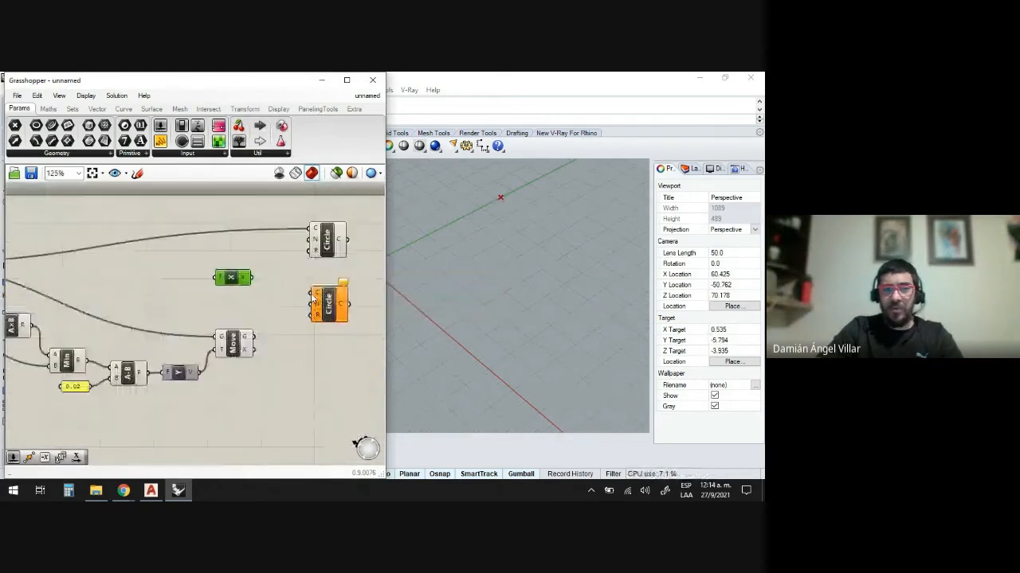
scroll(315, 303, "up", 1)
left_click_drag(238, 345, 328, 277)
Examine the circles in the Rhino perspective view and the lower Circle component's Normal input
scroll(514, 270, "down", 5)
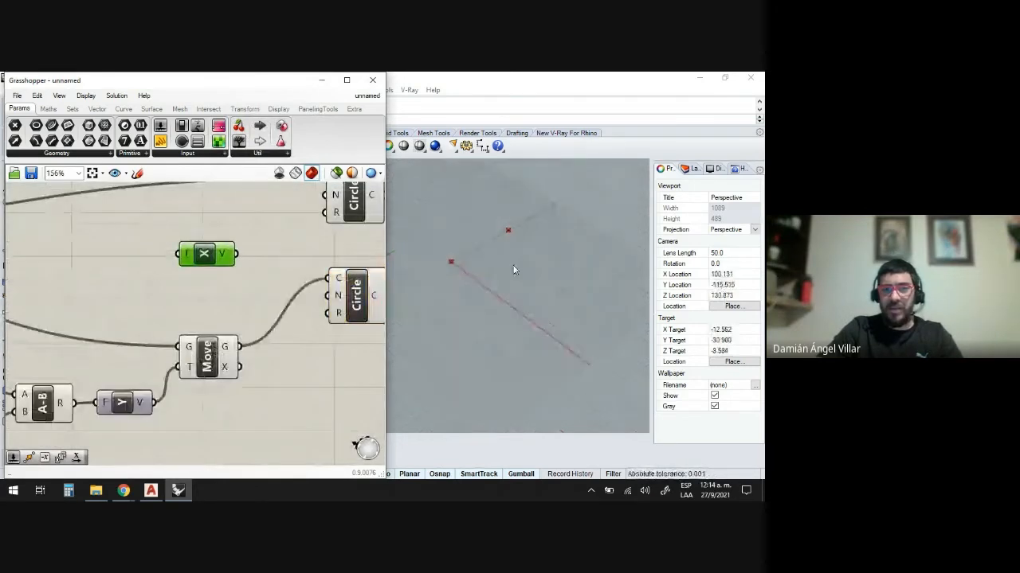
scroll(506, 214, "down", 2)
scroll(511, 231, "up", 3)
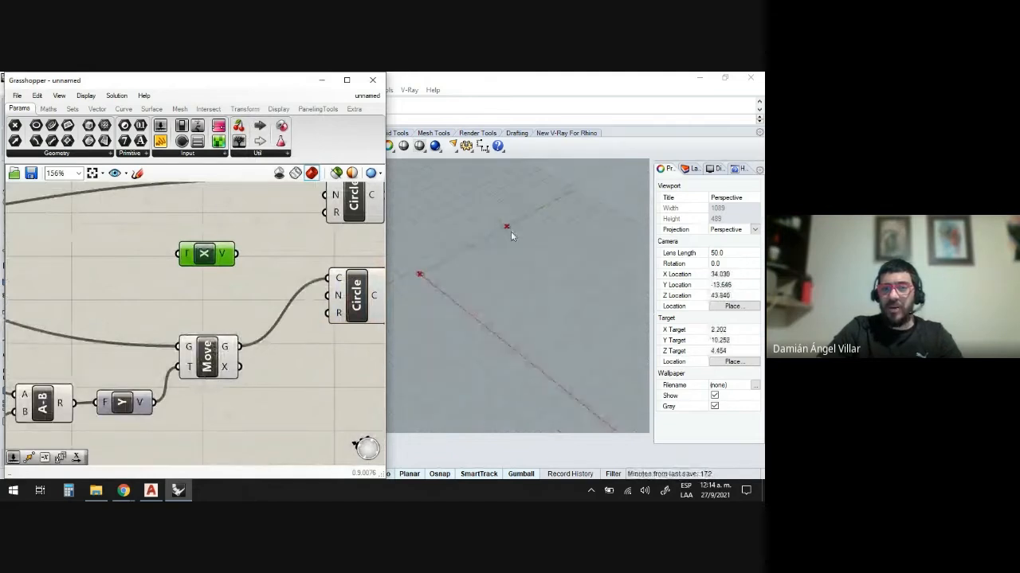
scroll(360, 309, "up", 2)
scroll(360, 309, "up", 1)
scroll(432, 276, "up", 4)
scroll(432, 276, "up", 3)
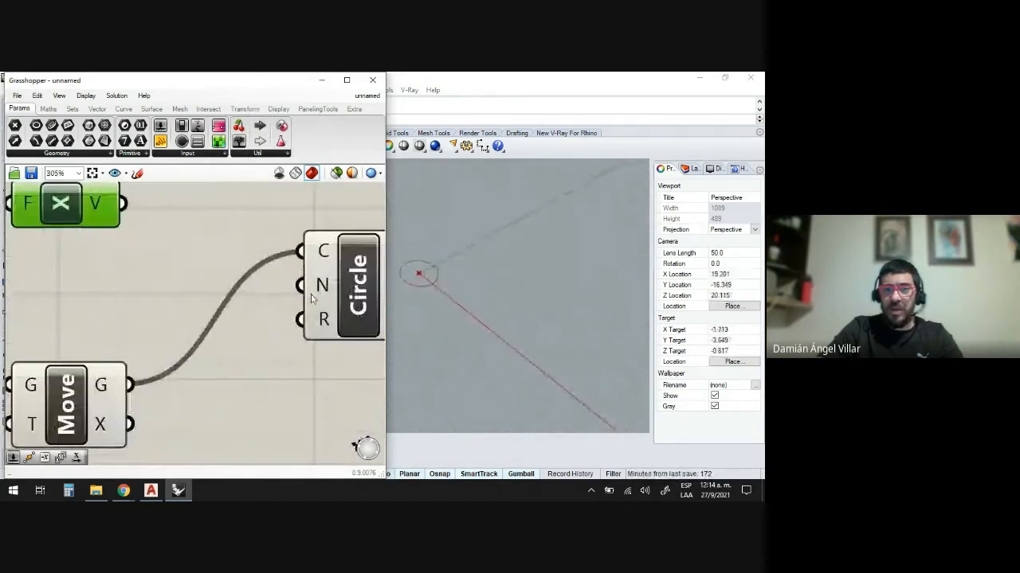
scroll(317, 295, "down", 3)
scroll(317, 295, "down", 1)
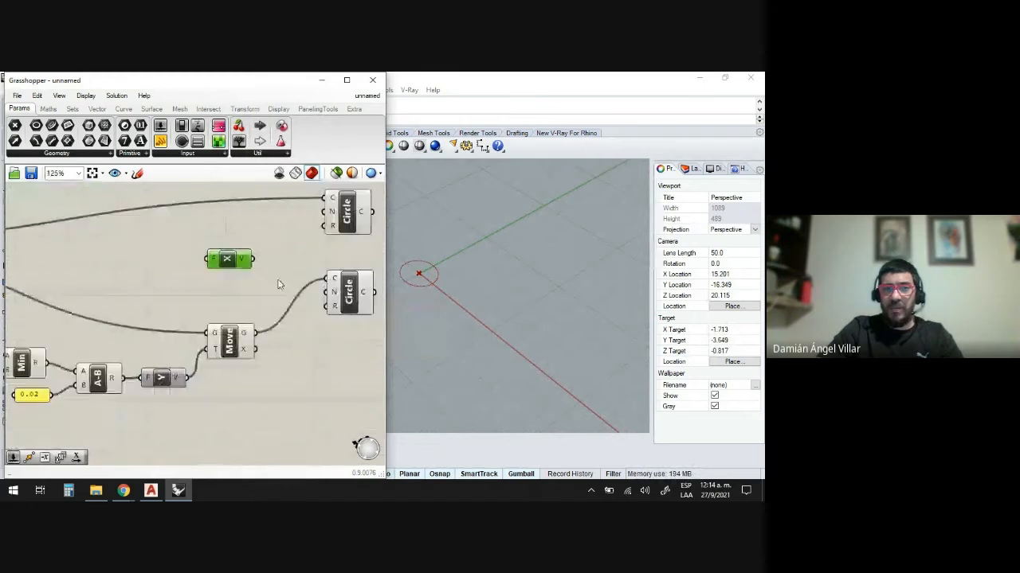
scroll(280, 284, "up", 1)
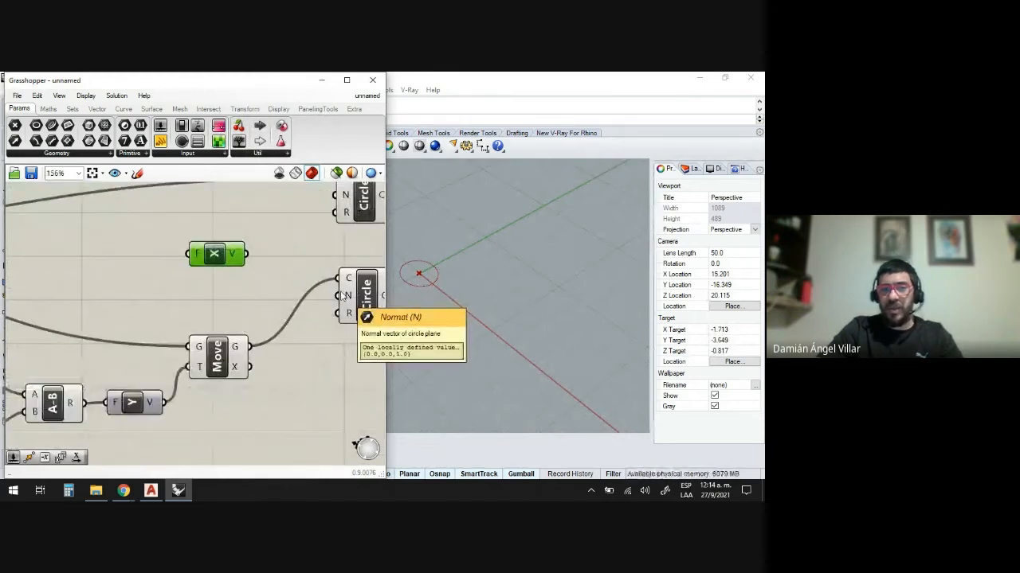
Connect Unit X's V output to the N inputs of both Circle components
left_click_drag(247, 254, 338, 295)
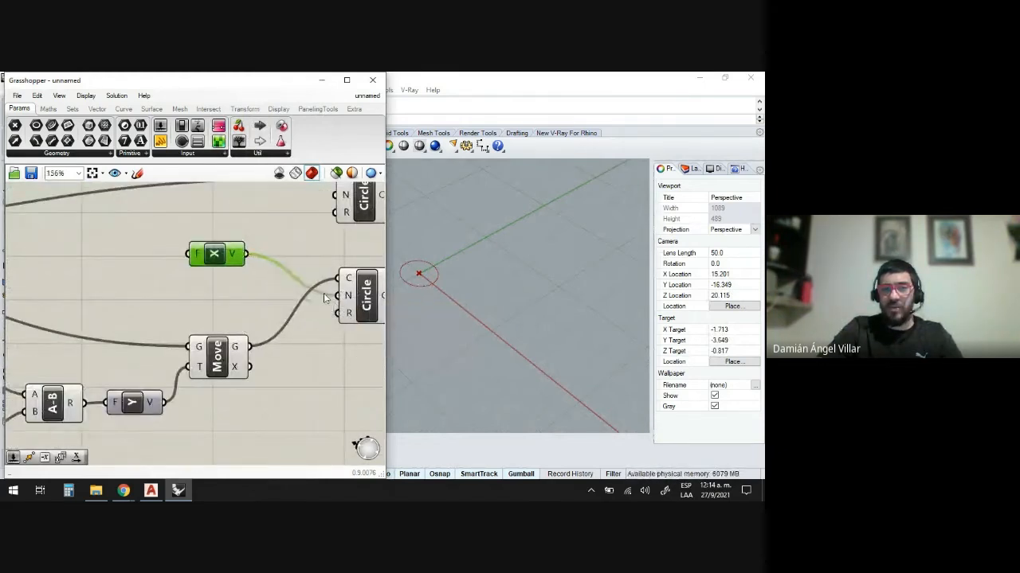
left_click_drag(249, 254, 325, 199)
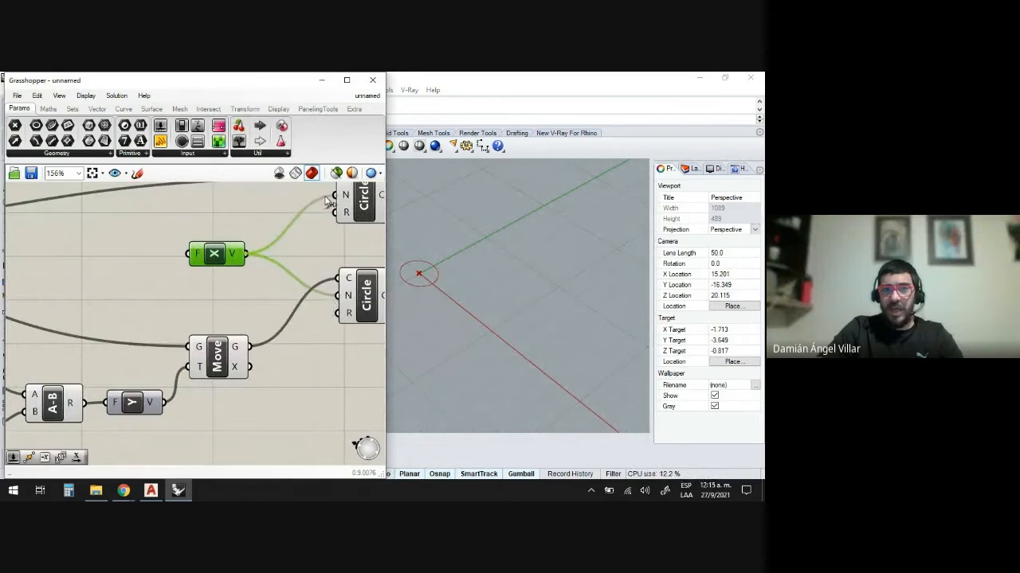
scroll(255, 207, "down", 2)
scroll(435, 290, "down", 5)
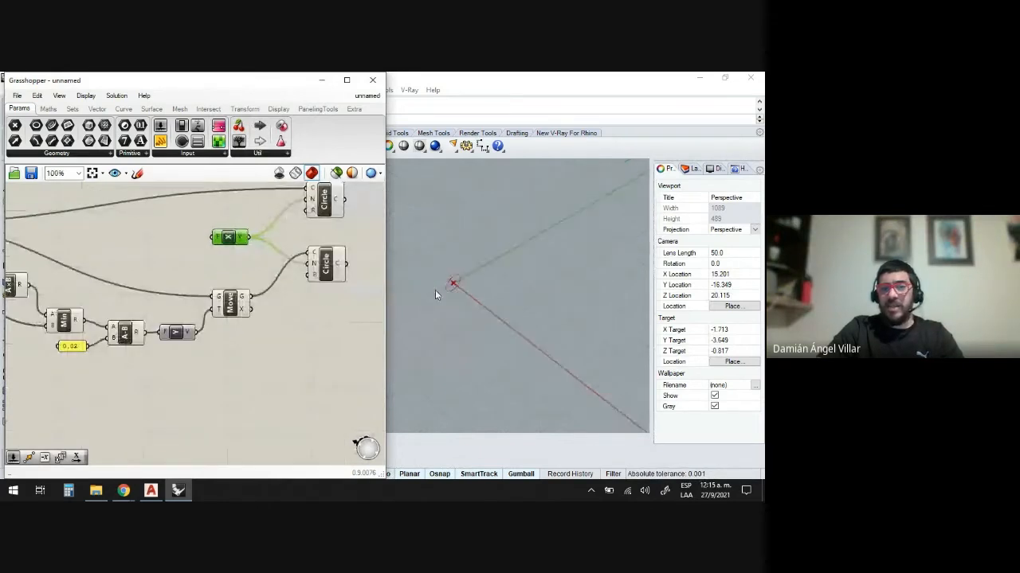
scroll(496, 280, "up", 3)
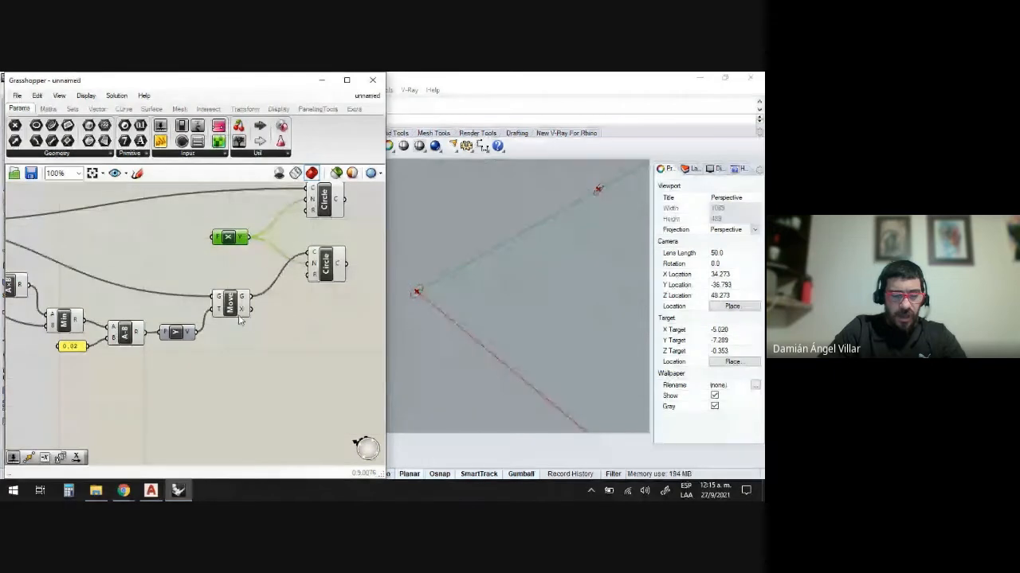
Examine Move's G output and the Multiplication, Minimum and Subtraction chain that drives its translation
mouse_move(247, 298)
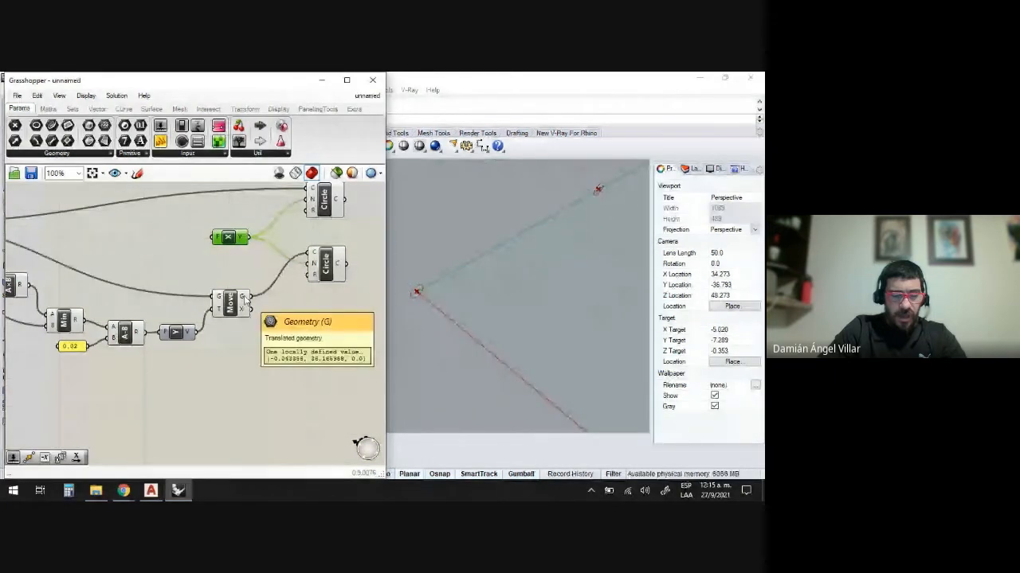
scroll(203, 331, "up", 1)
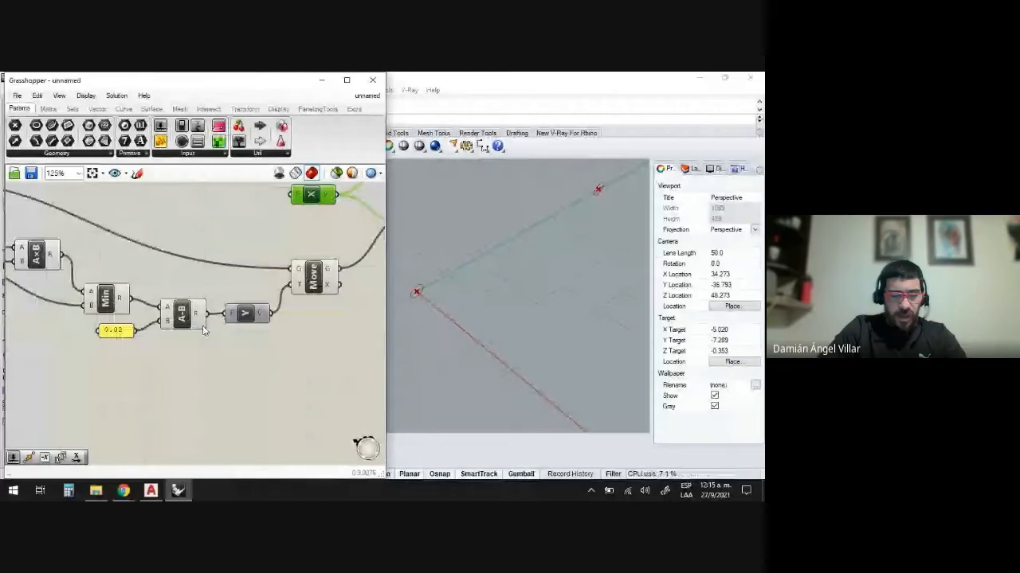
mouse_move(197, 317)
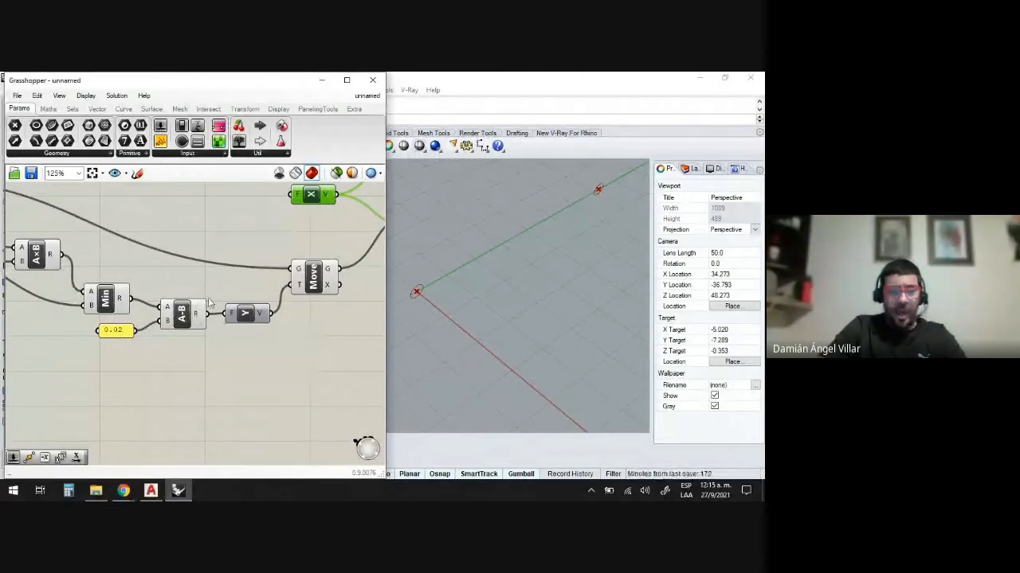
scroll(207, 294, "down", 3)
scroll(176, 289, "up", 3)
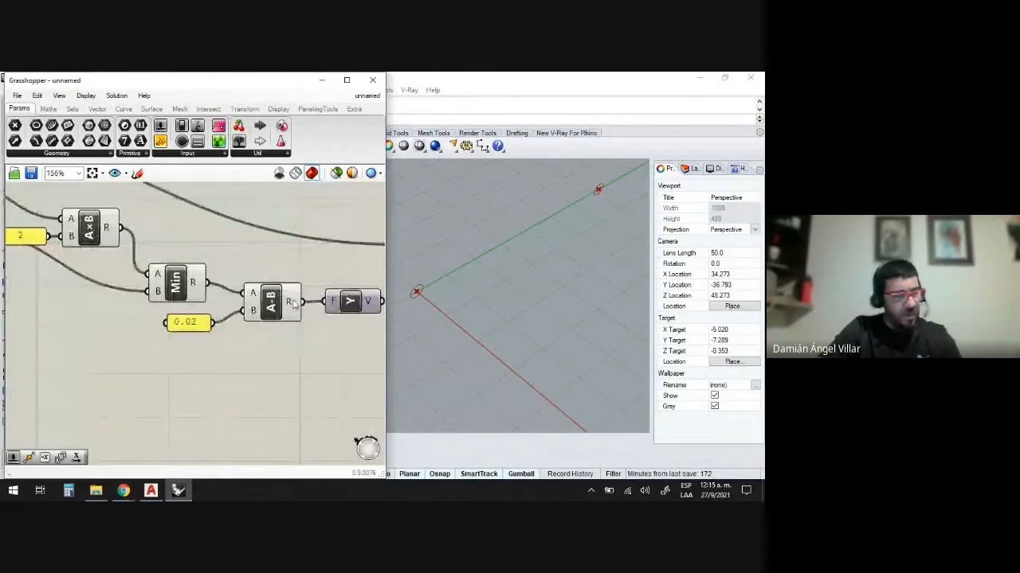
scroll(201, 359, "down", 4)
scroll(328, 321, "up", 3)
left_click_drag(196, 369, 308, 329)
scroll(305, 331, "up", 1)
scroll(303, 325, "down", 3)
scroll(59, 282, "up", 3)
scroll(203, 268, "down", 2)
scroll(192, 271, "down", 1)
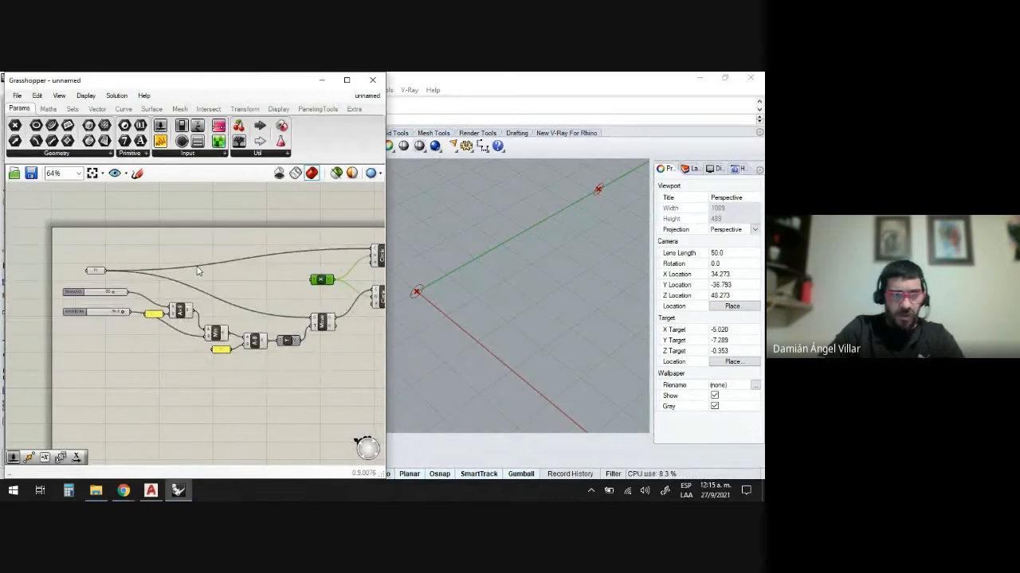
Connect the TAMAÑO slider to the R inputs of both Circle components
scroll(231, 275, "up", 4)
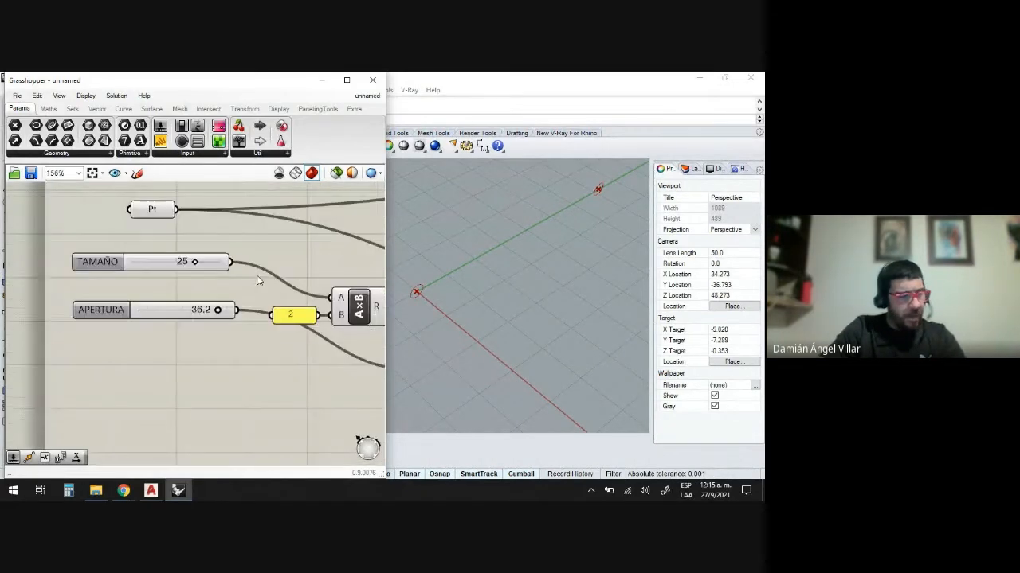
left_click_drag(232, 264, 380, 266)
scroll(249, 279, "down", 6)
scroll(365, 274, "up", 4)
scroll(367, 267, "down", 4)
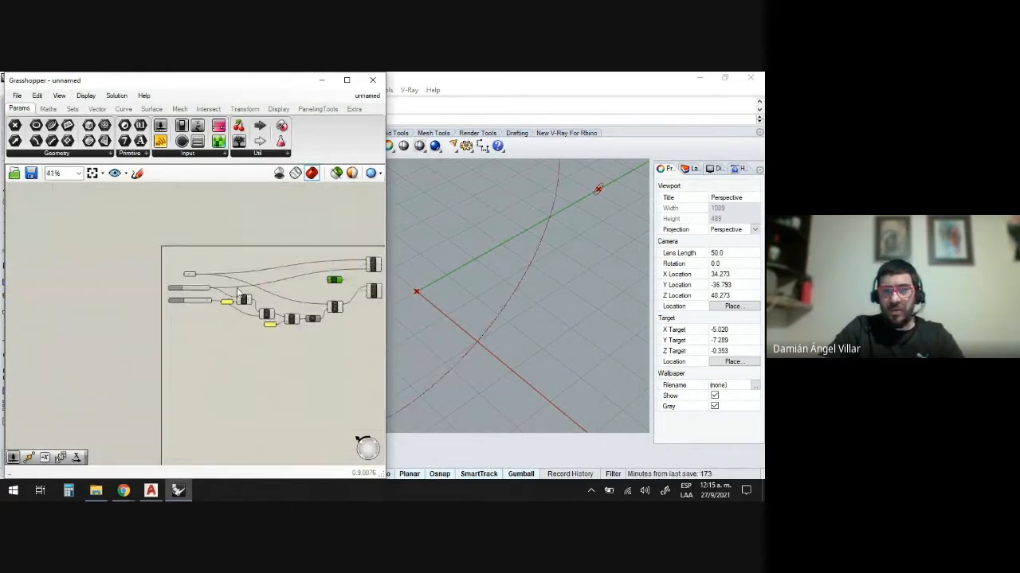
scroll(209, 292, "up", 2)
left_click_drag(204, 288, 284, 293)
scroll(227, 281, "down", 3)
scroll(363, 292, "up", 3)
scroll(285, 309, "up", 2)
Set the TAMAÑO slider to 16 with both circles in view in the perspective viewport
right_click_drag(424, 297, 420, 255)
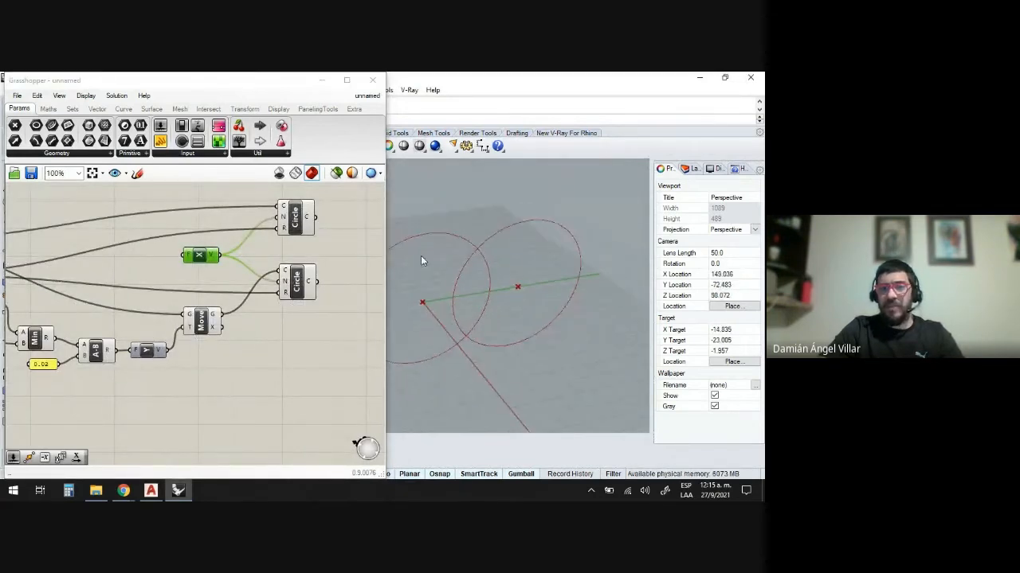
scroll(259, 314, "down", 1)
scroll(106, 323, "down", 2)
scroll(177, 295, "up", 6)
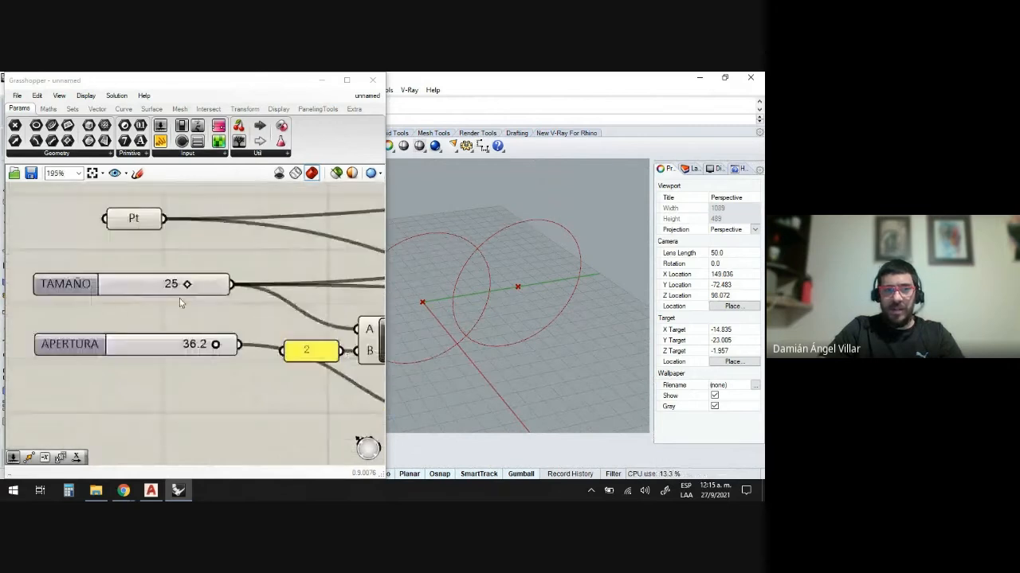
left_click_drag(186, 288, 157, 287)
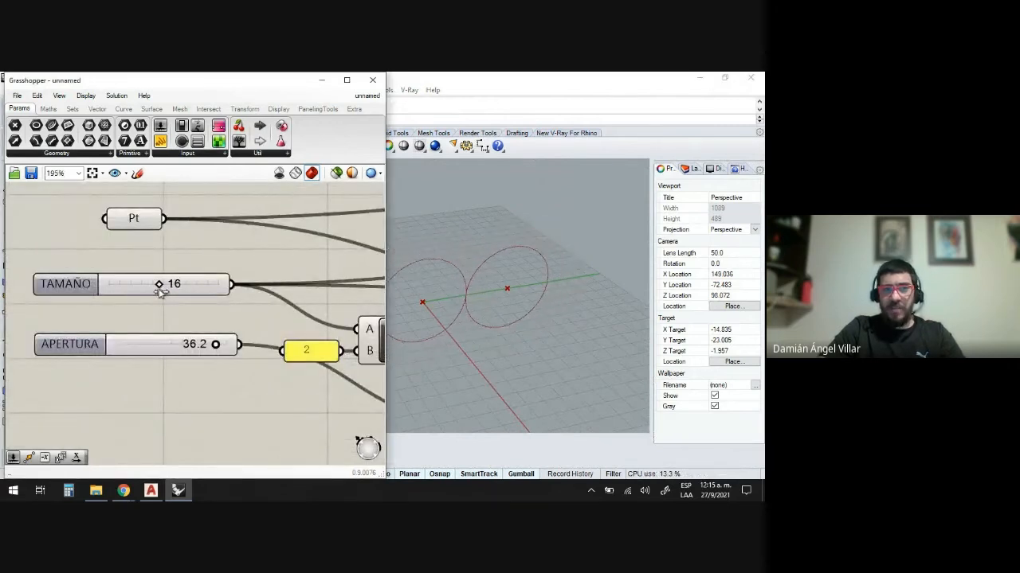
Examine where the two circles meet in the Rhino viewport and the 0.02 subtraction that controls their overlap
scroll(428, 346, "up", 10)
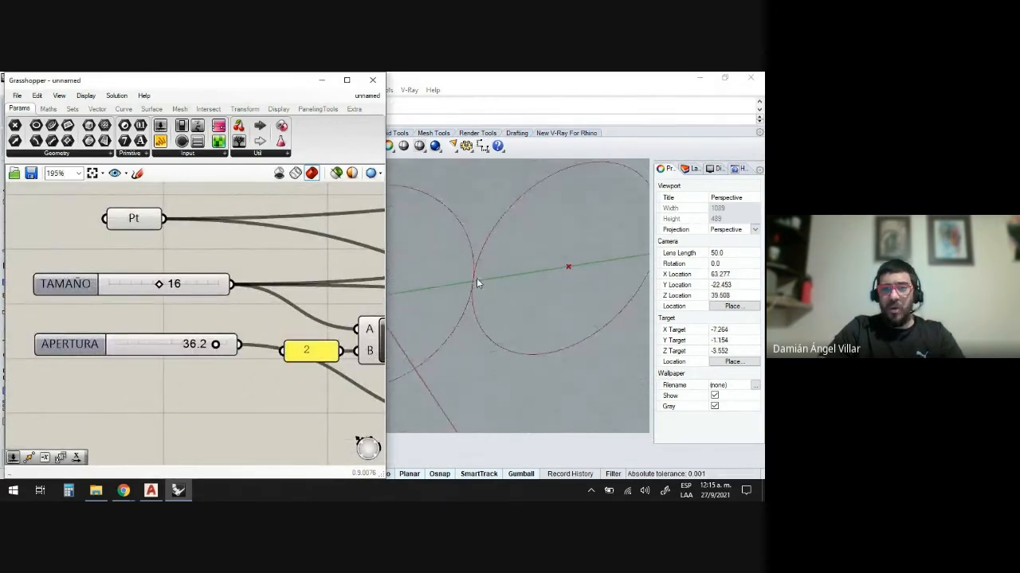
right_click_drag(462, 288, 481, 300)
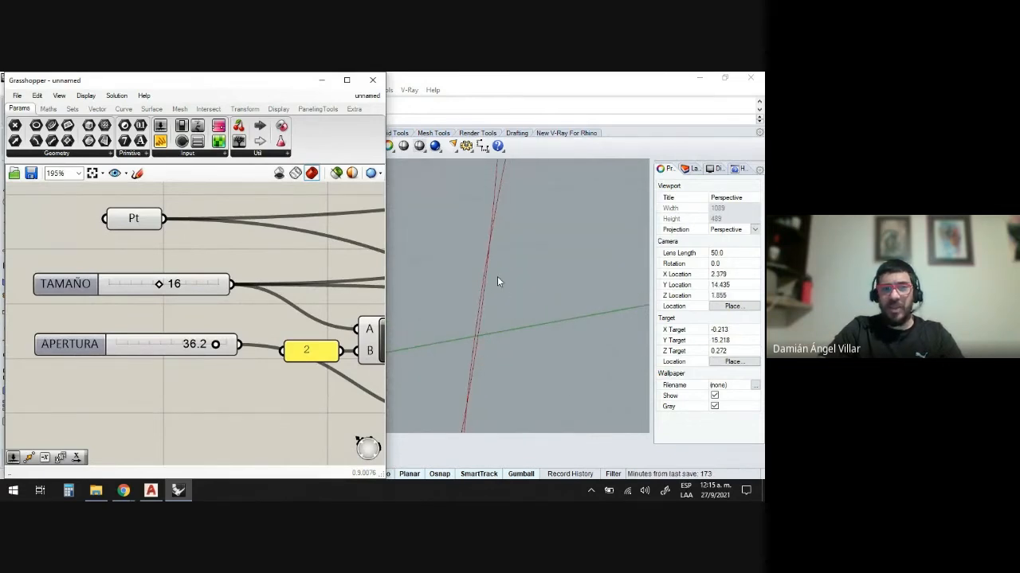
scroll(174, 306, "down", 5)
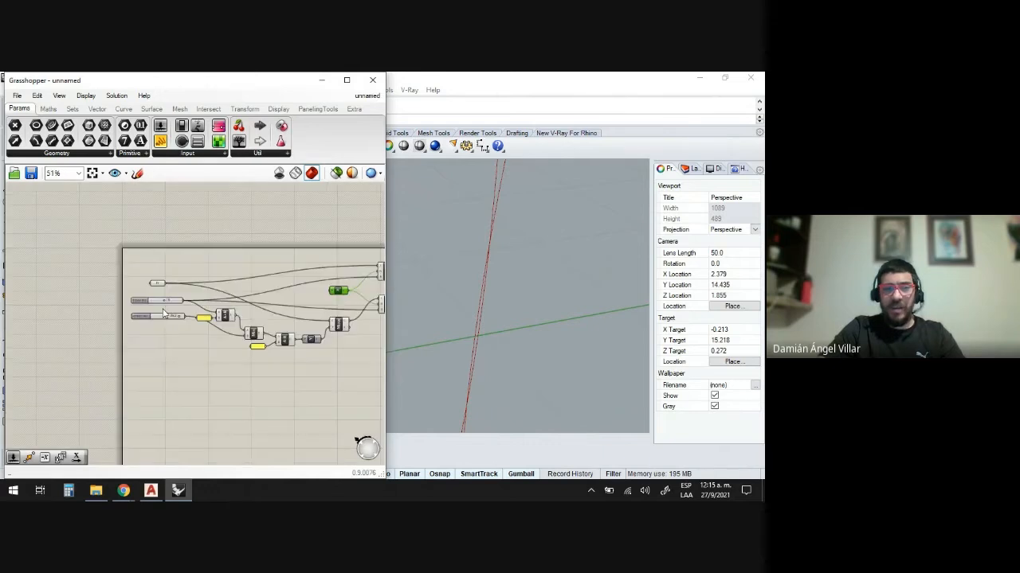
scroll(346, 319, "up", 3)
scroll(270, 325, "down", 2)
scroll(375, 243, "up", 1)
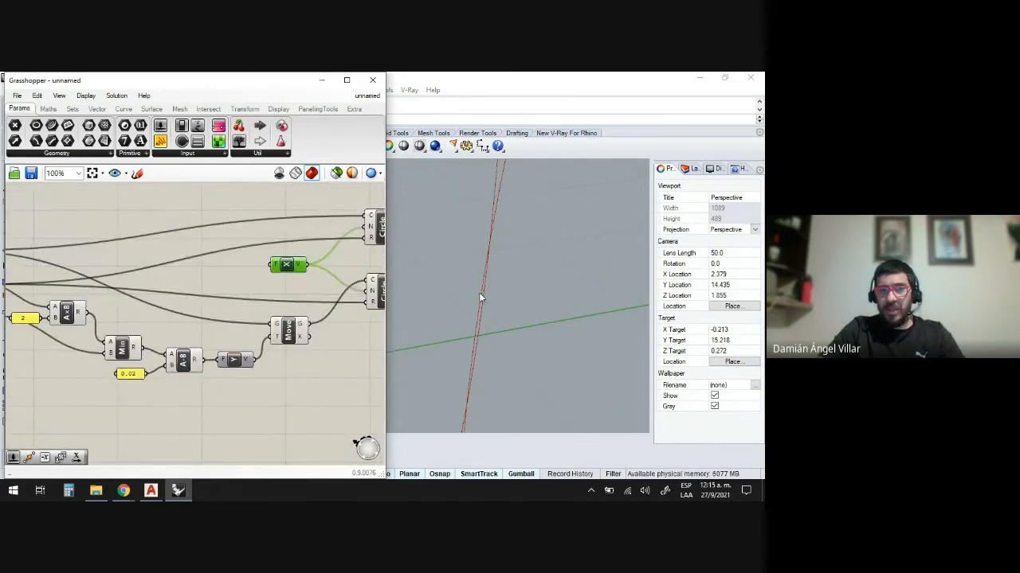
right_click_drag(471, 310, 480, 334)
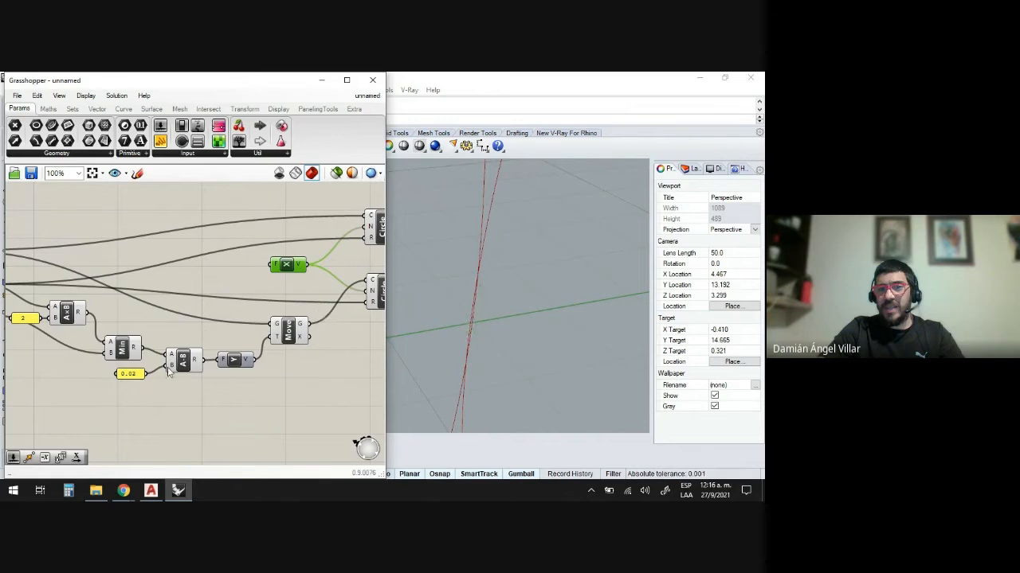
scroll(169, 370, "up", 3)
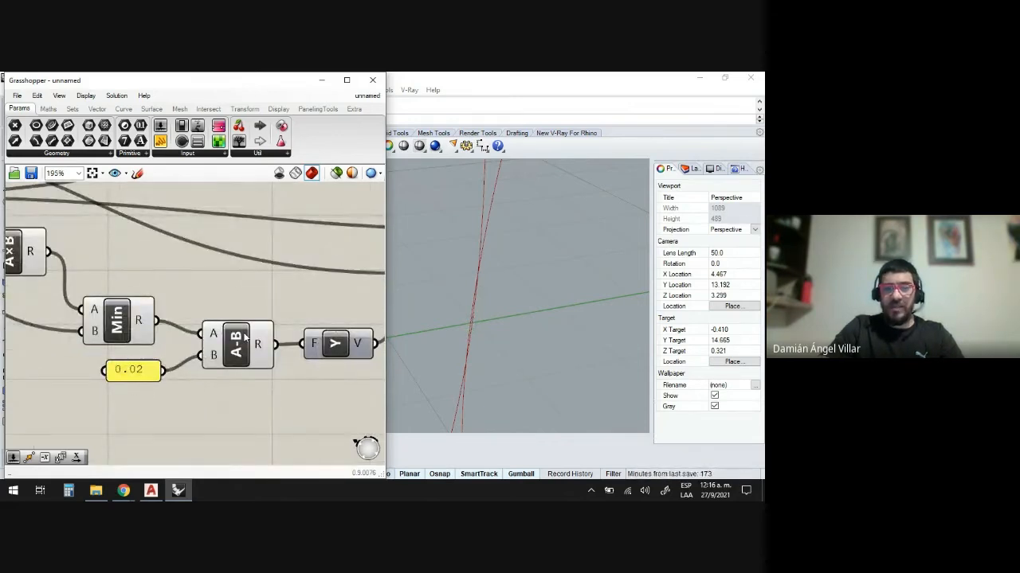
right_click_drag(468, 317, 437, 347)
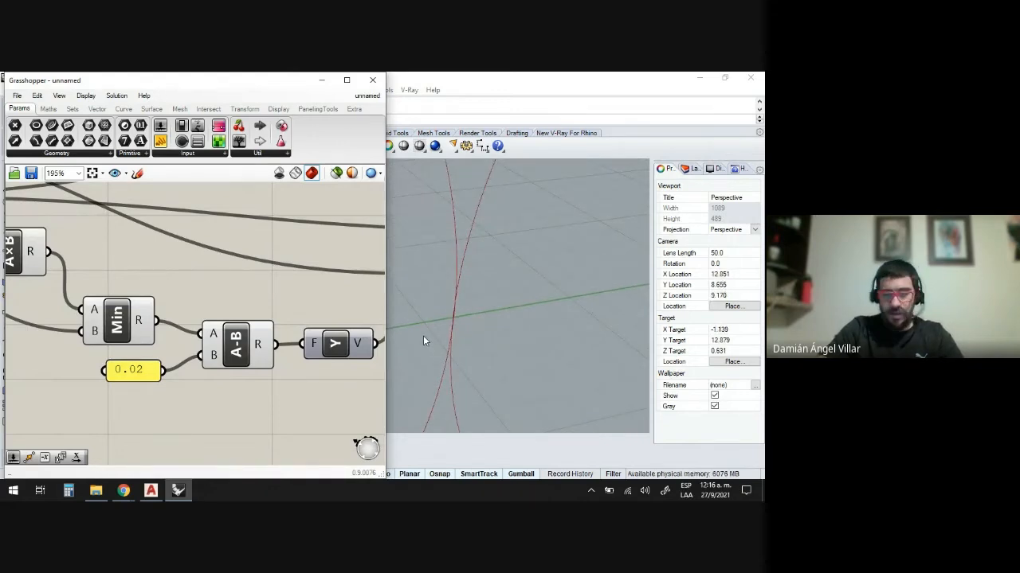
right_click_drag(423, 335, 452, 297)
scroll(452, 296, "down", 3)
scroll(266, 295, "down", 5)
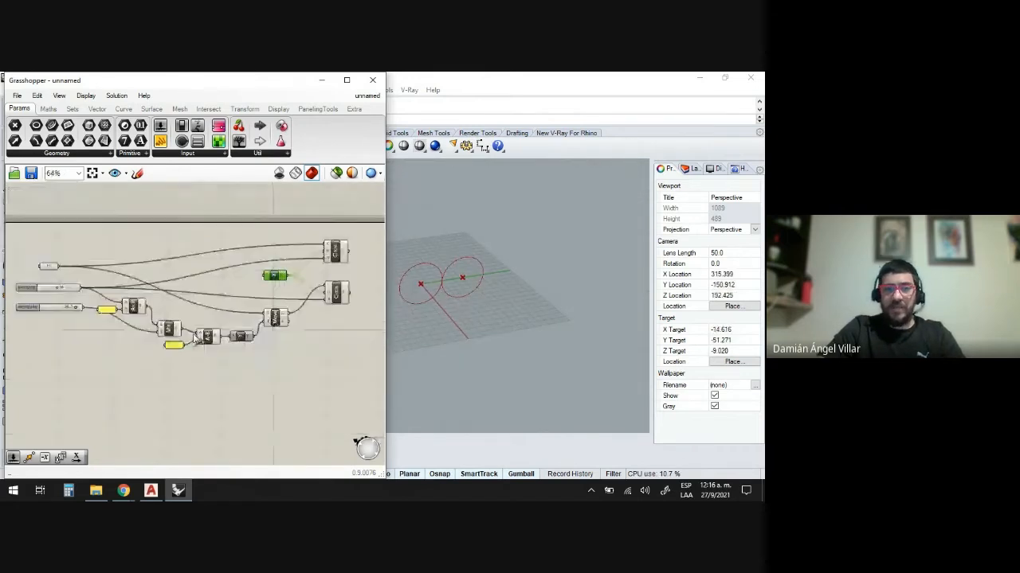
Add a Curve | Curve intersection component beyond the two Circle components' outputs
scroll(267, 295, "up", 3)
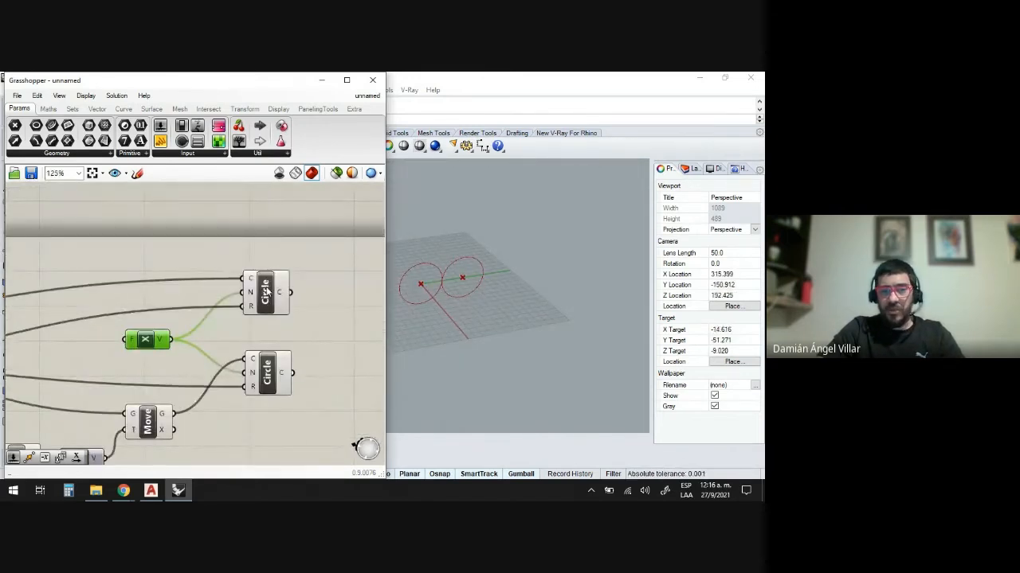
scroll(267, 293, "down", 4)
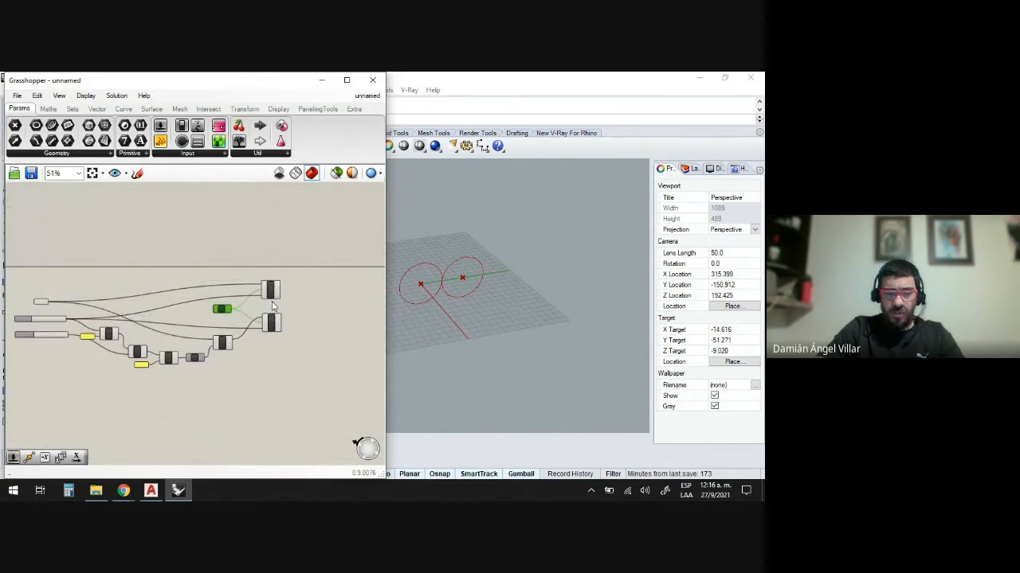
double_click(310, 302)
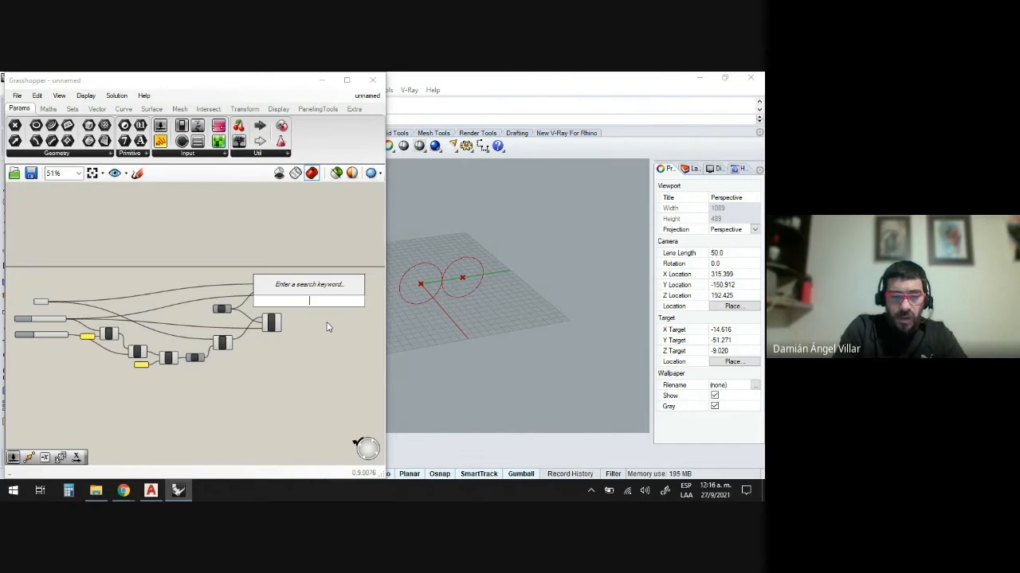
type("BRE")
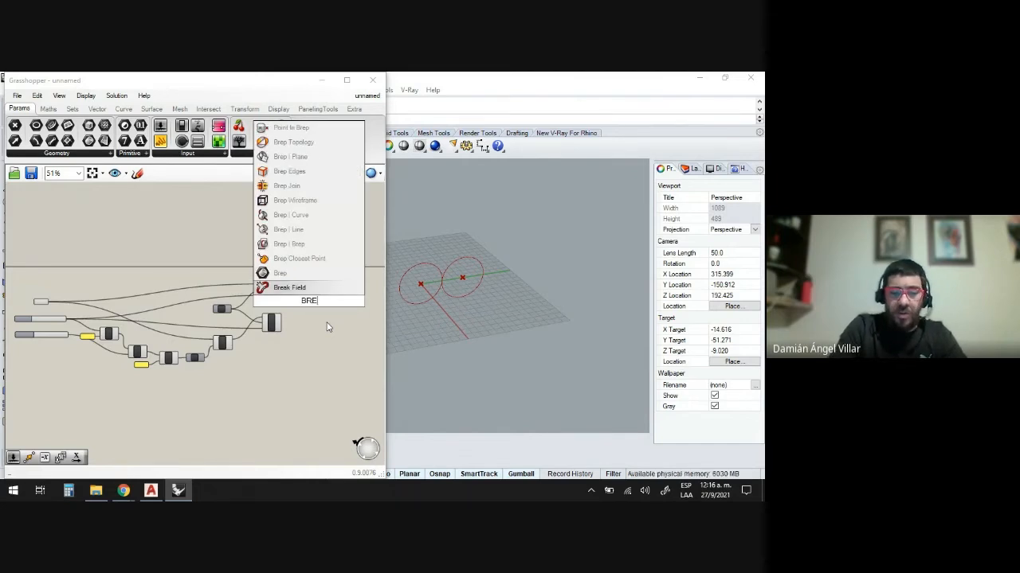
key("BackSpace")
key("BackSpace")
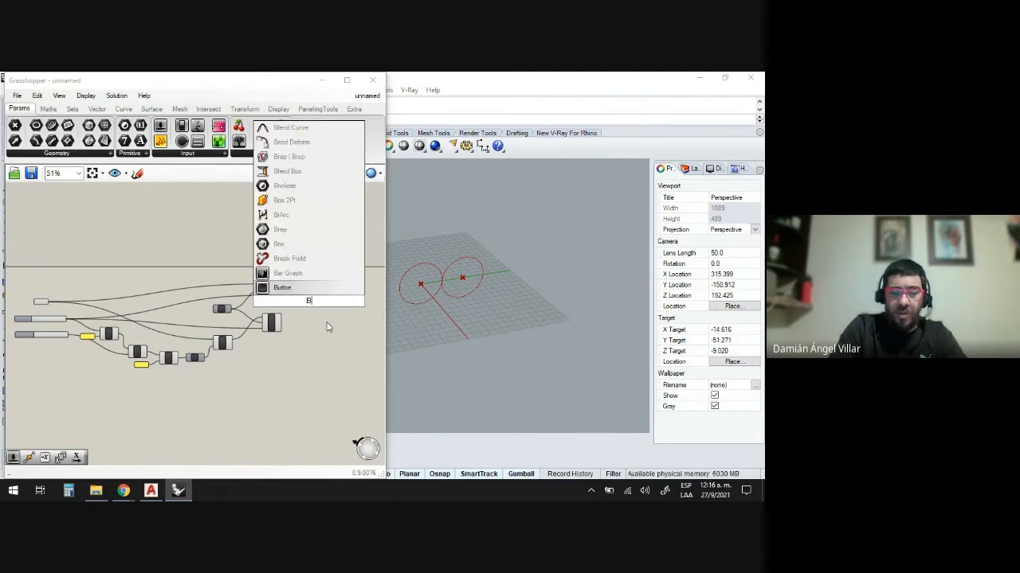
key("BackSpace")
type("CURVE")
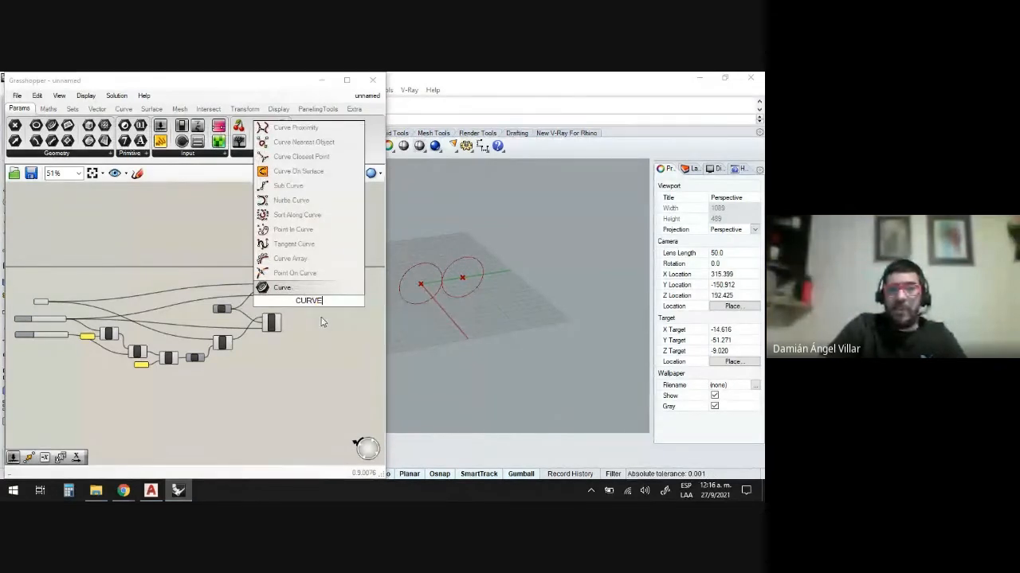
type(" CUR")
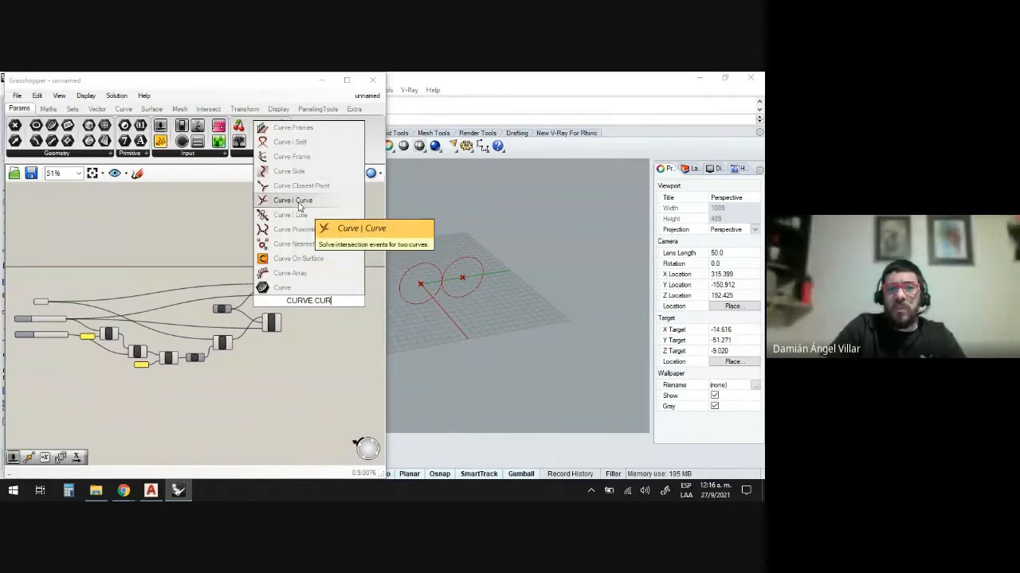
left_click(304, 200)
scroll(314, 299, "up", 5)
left_click_drag(286, 309, 296, 311)
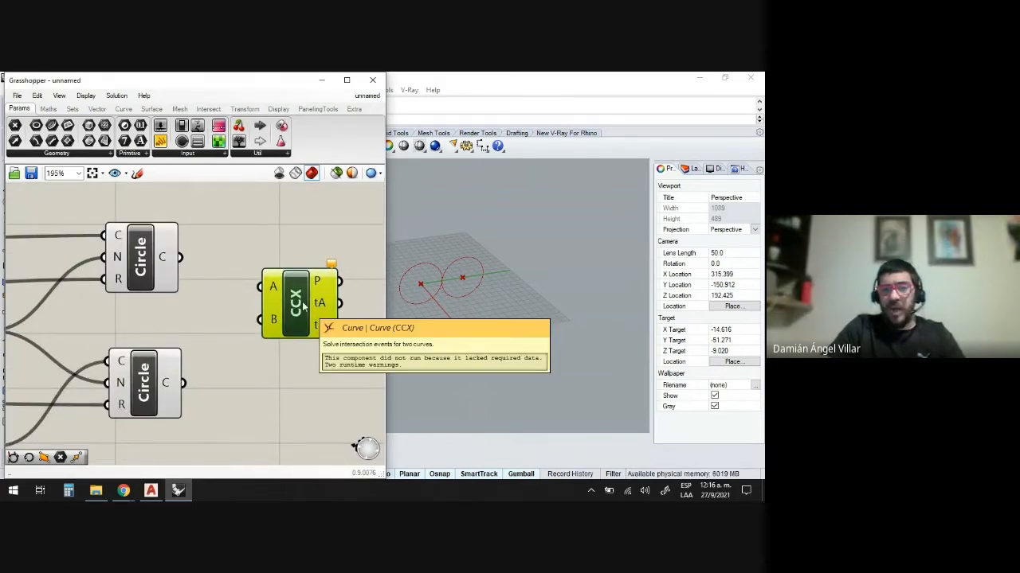
Connect the upper Circle's C output to CCX input A and the lower Circle's C output to input B
scroll(183, 265, "up", 1)
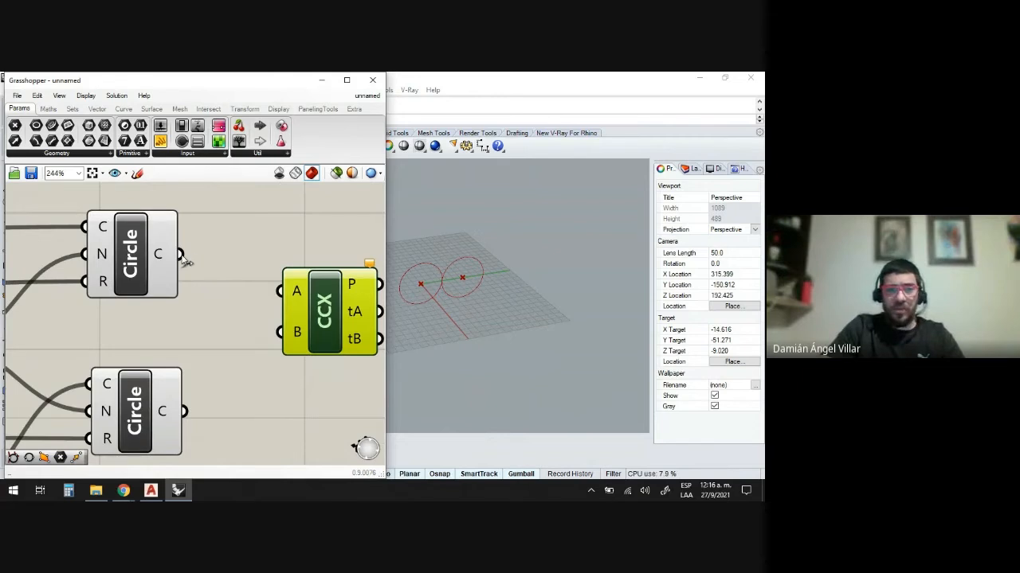
left_click_drag(182, 256, 267, 297)
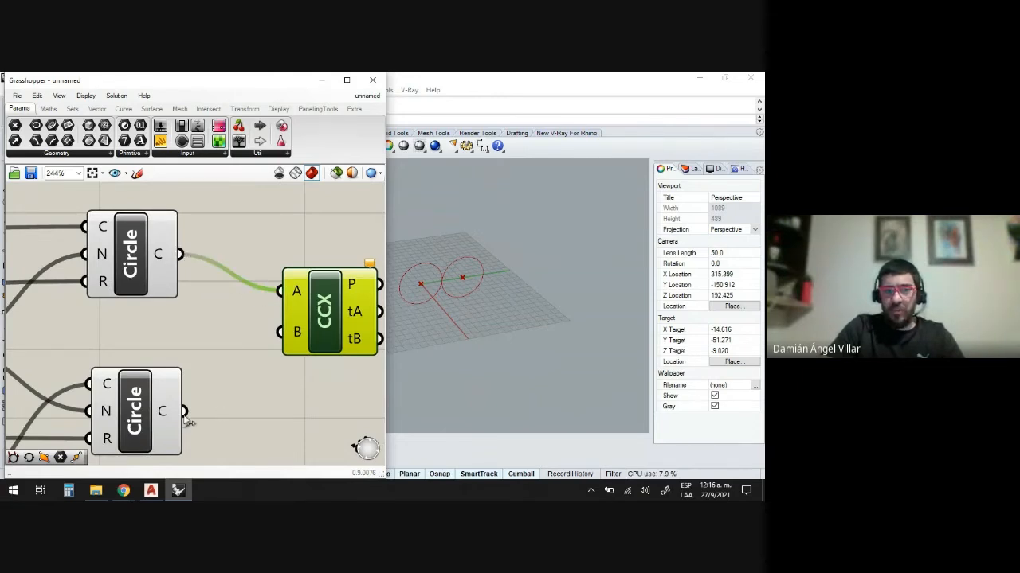
left_click_drag(184, 411, 280, 334)
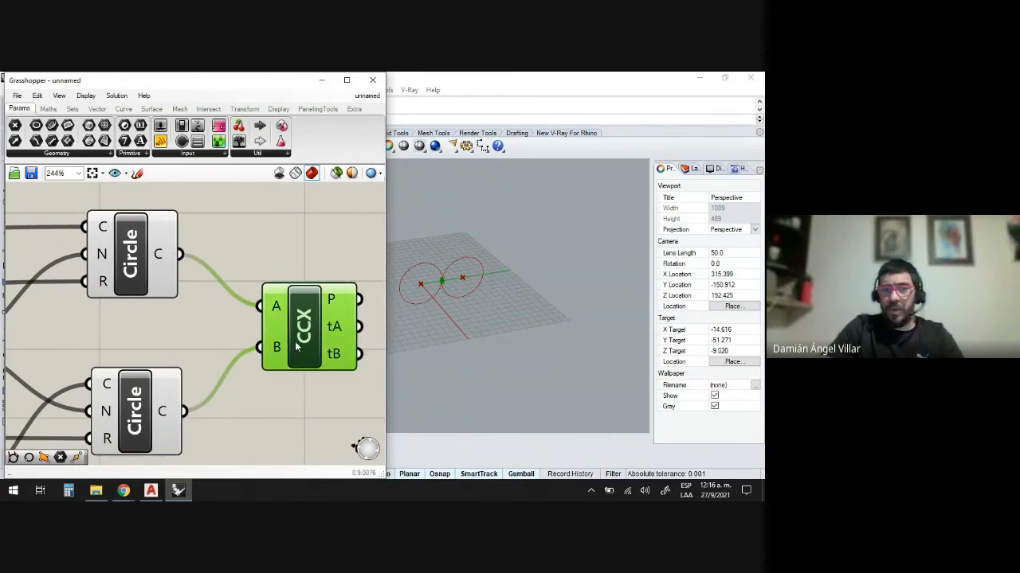
scroll(313, 322, "down", 6)
scroll(443, 280, "up", 3)
scroll(451, 288, "up", 5)
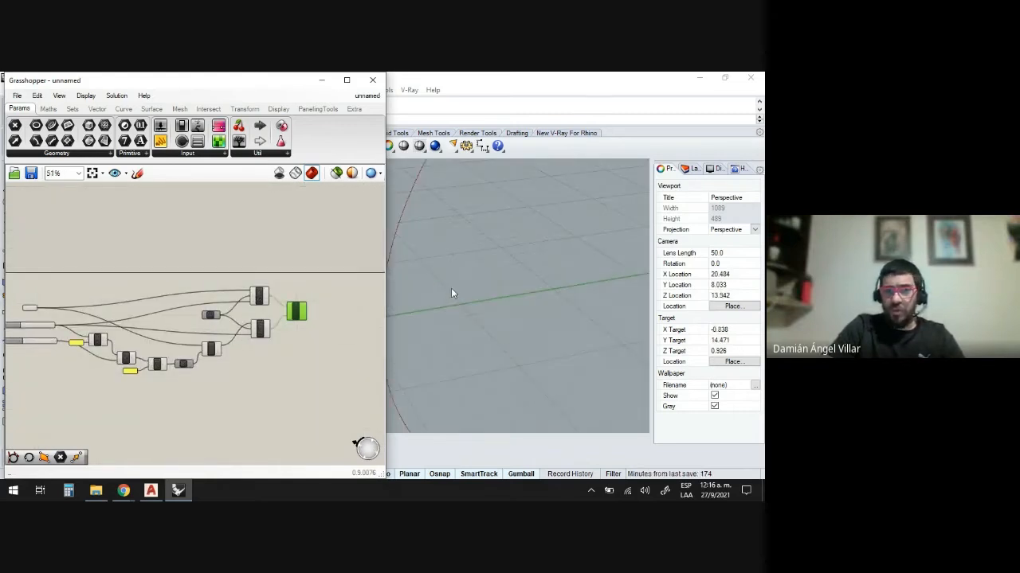
scroll(479, 275, "down", 2)
scroll(505, 290, "down", 2)
scroll(169, 351, "down", 5)
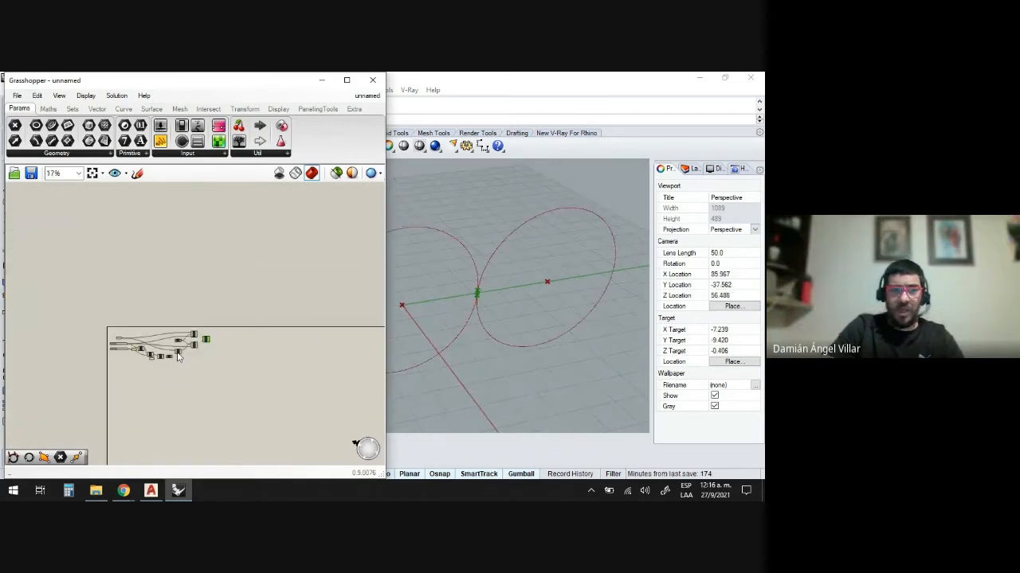
Set the TAMAÑO slider to 19 and reduce the APERTURA slider slightly so the two circles overlap more
scroll(152, 337, "up", 11)
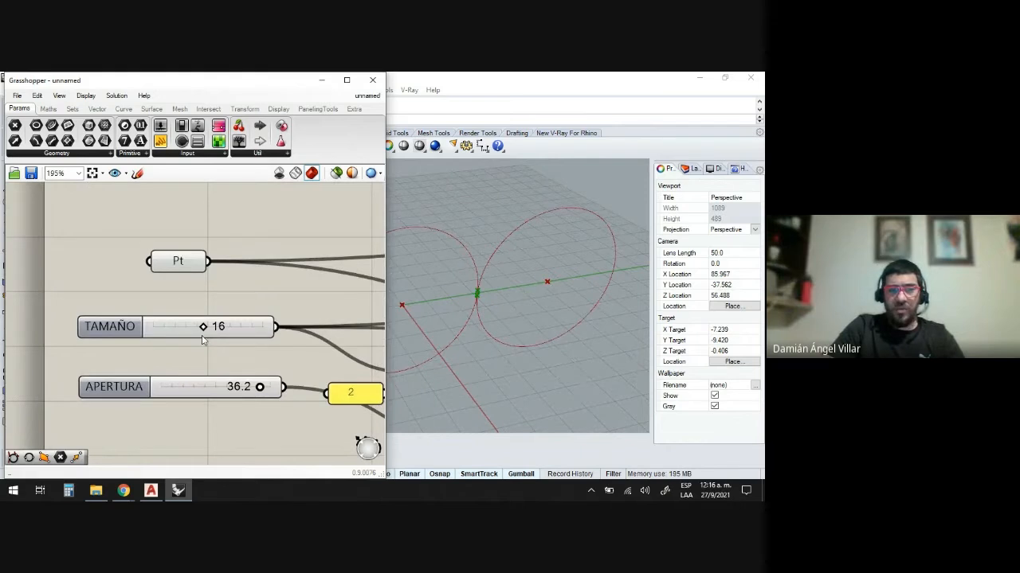
left_click_drag(204, 330, 213, 333)
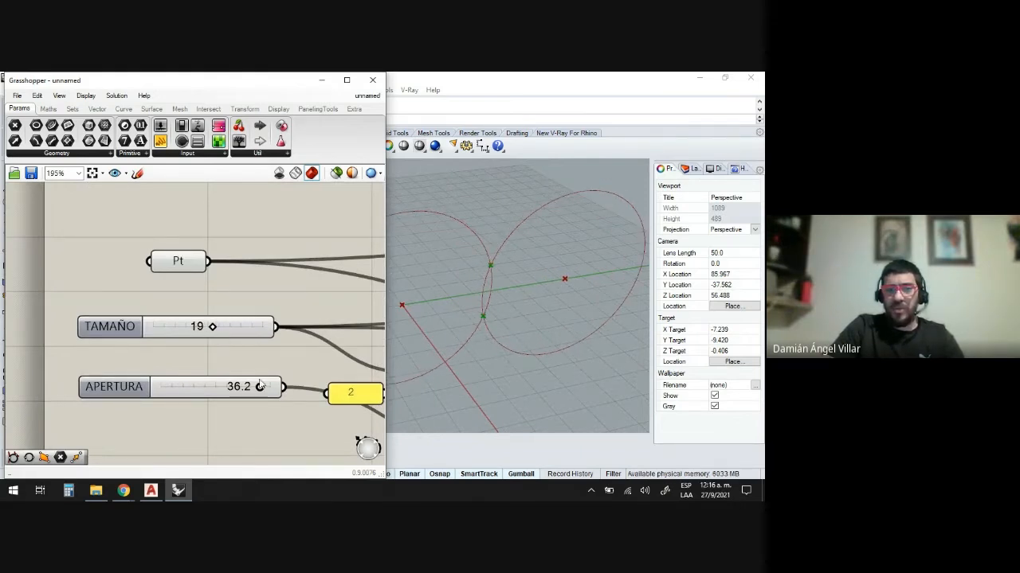
left_click_drag(259, 386, 253, 357)
scroll(215, 320, "down", 8)
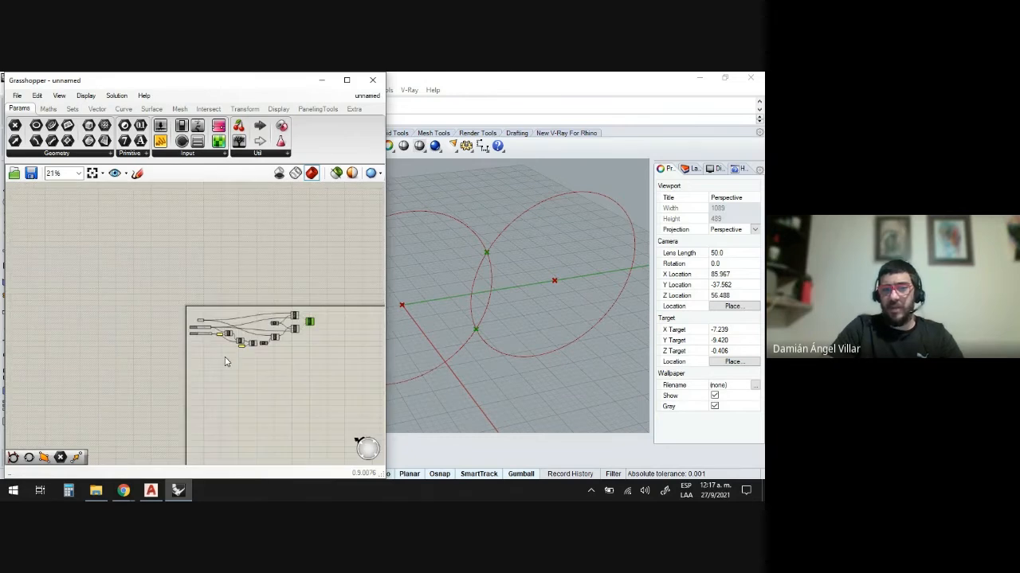
Add a List Item component beyond CCX and feed its L input from the CCX P output
scroll(225, 361, "up", 6)
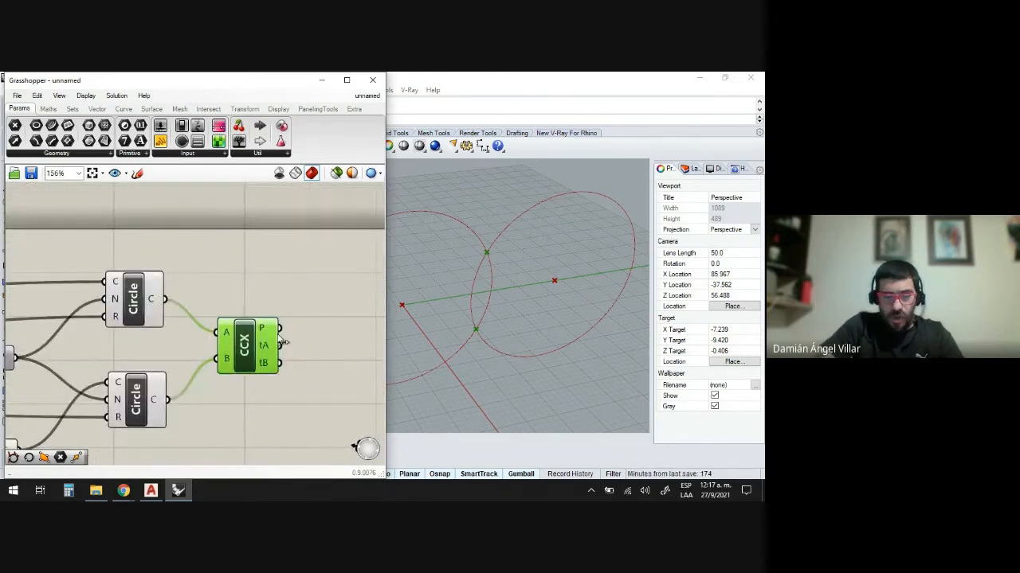
scroll(284, 361, "up", 2)
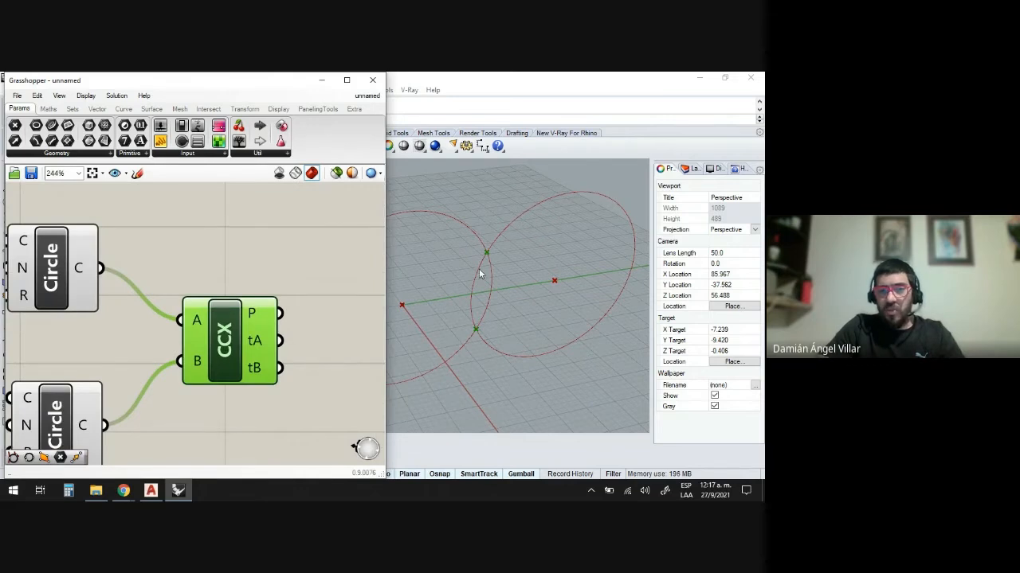
scroll(242, 366, "down", 5)
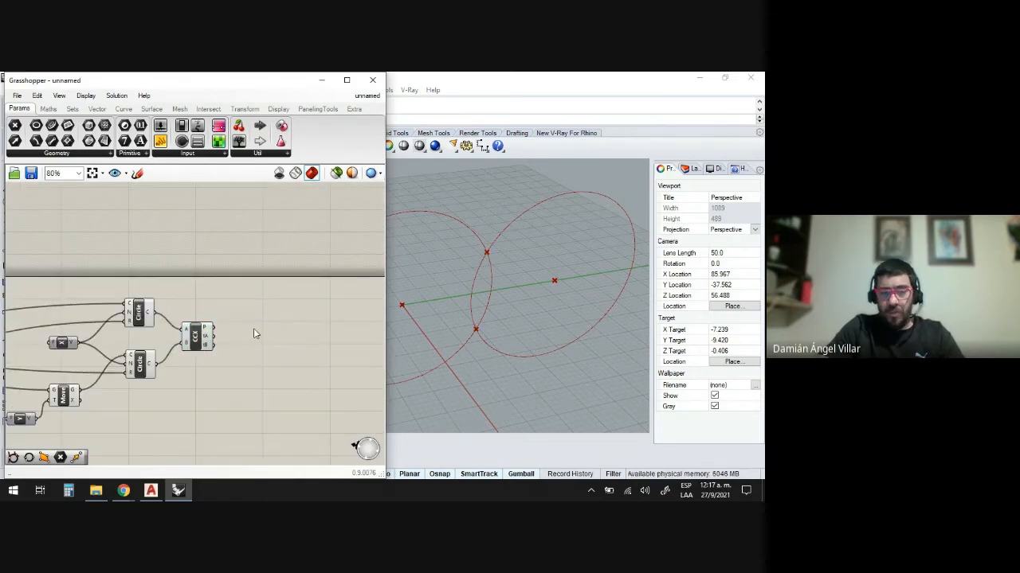
double_click(254, 330)
type("line")
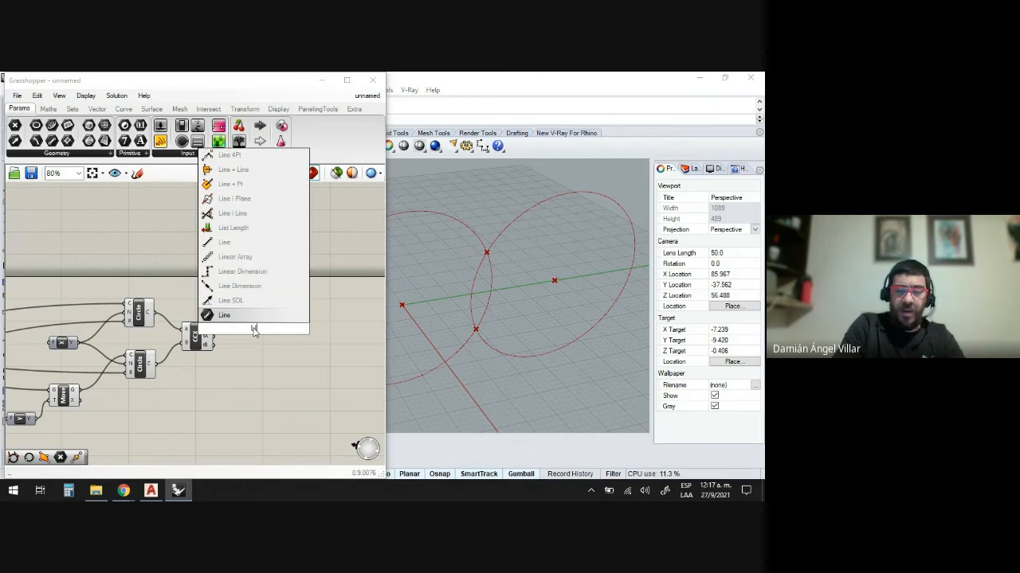
type("T")
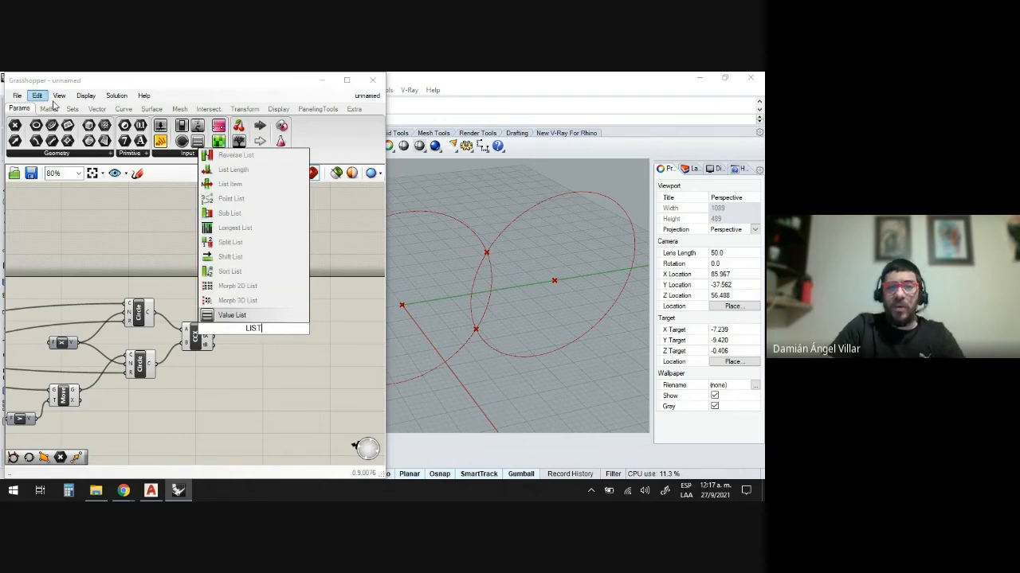
left_click(210, 184)
scroll(267, 341, "up", 3)
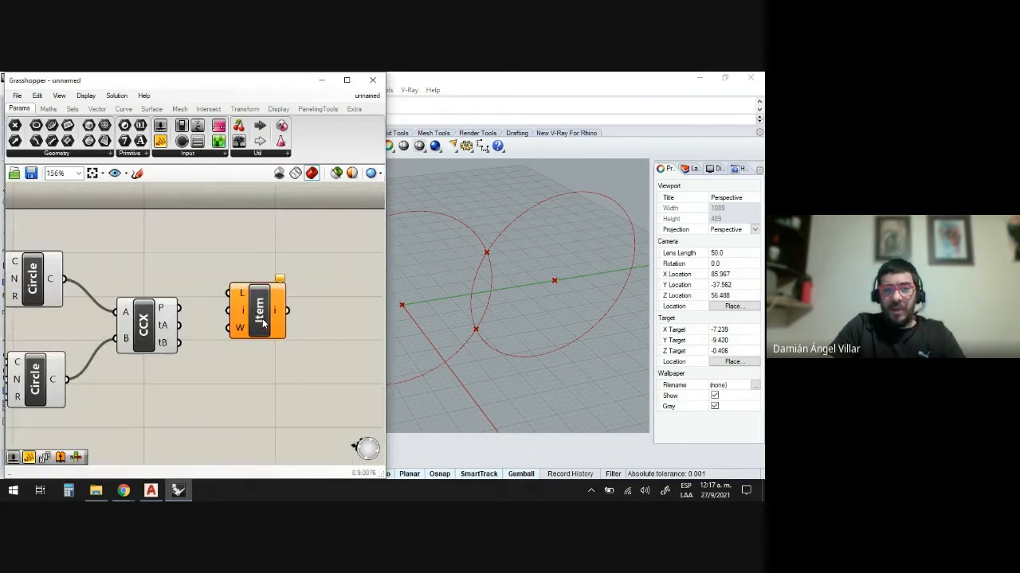
left_click_drag(178, 308, 267, 327)
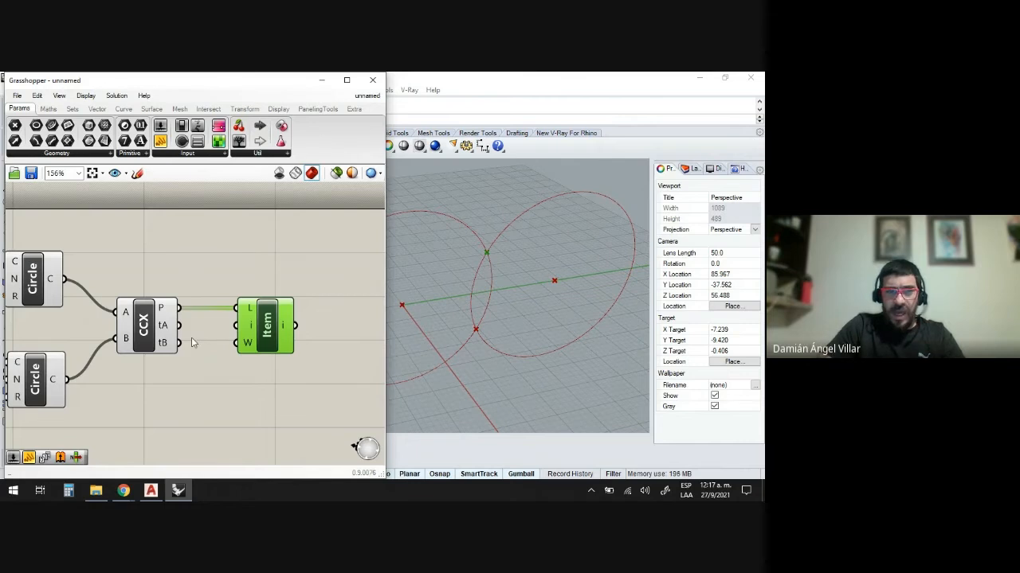
mouse_move(283, 328)
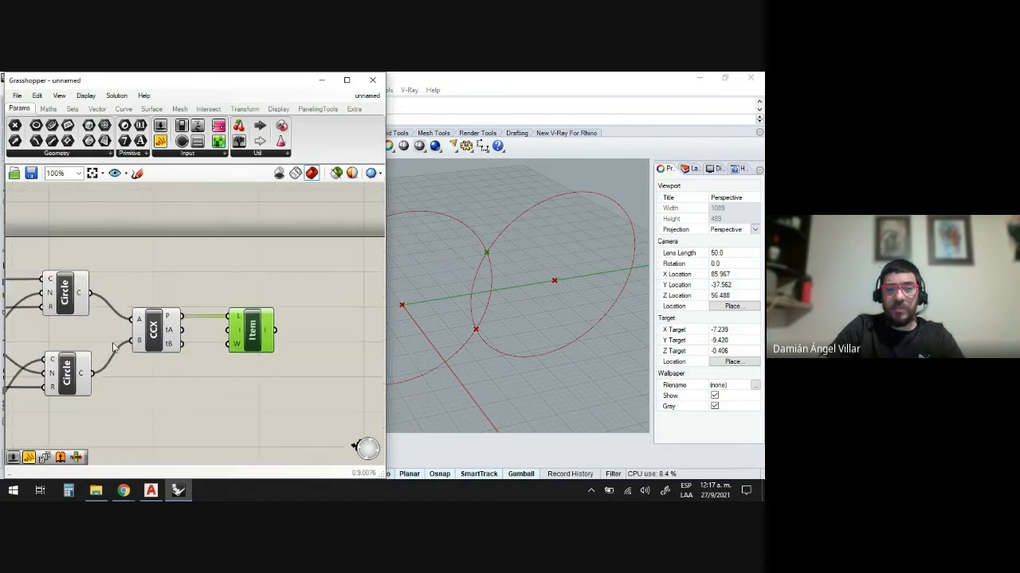
Add a two-point Line component beyond the List Item component, slightly above it
scroll(199, 342, "down", 4)
scroll(221, 328, "up", 3)
double_click(222, 332)
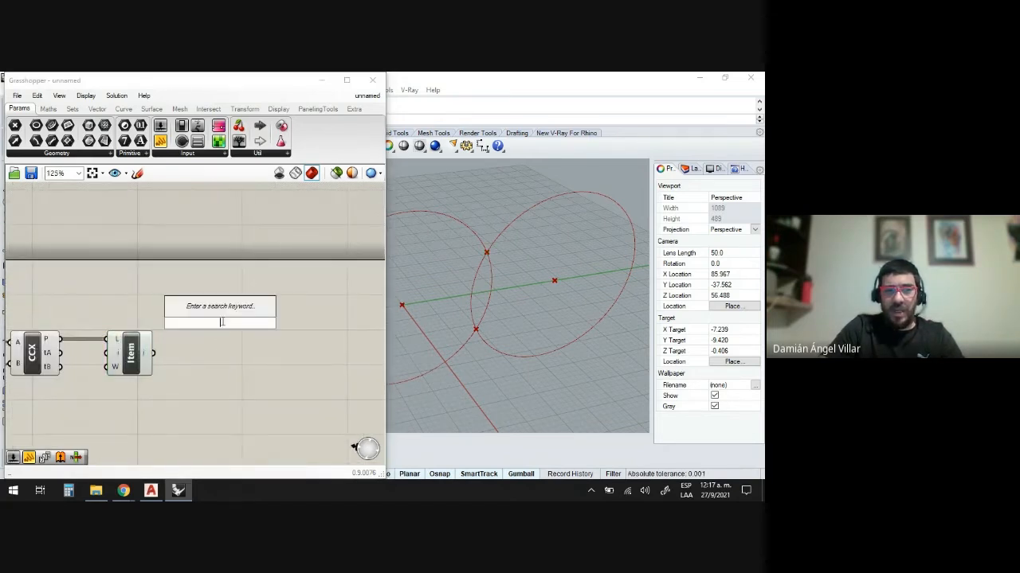
type("LiN")
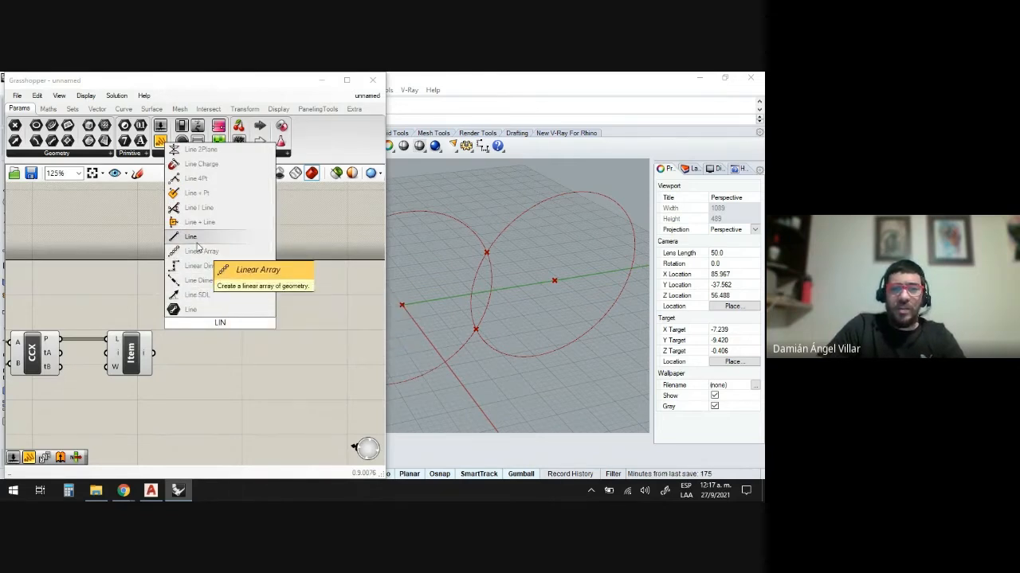
left_click(192, 237)
left_click_drag(229, 316, 250, 320)
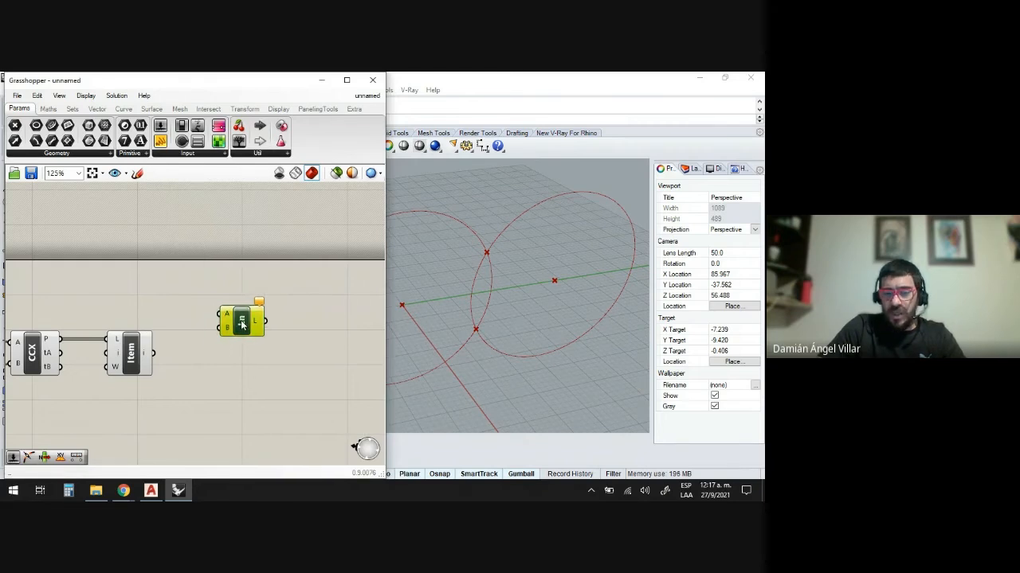
Connect the original Pt parameter to the Line's A input and the List Item output to its B input
scroll(255, 318, "down", 3)
scroll(254, 321, "down", 5)
scroll(119, 317, "up", 5)
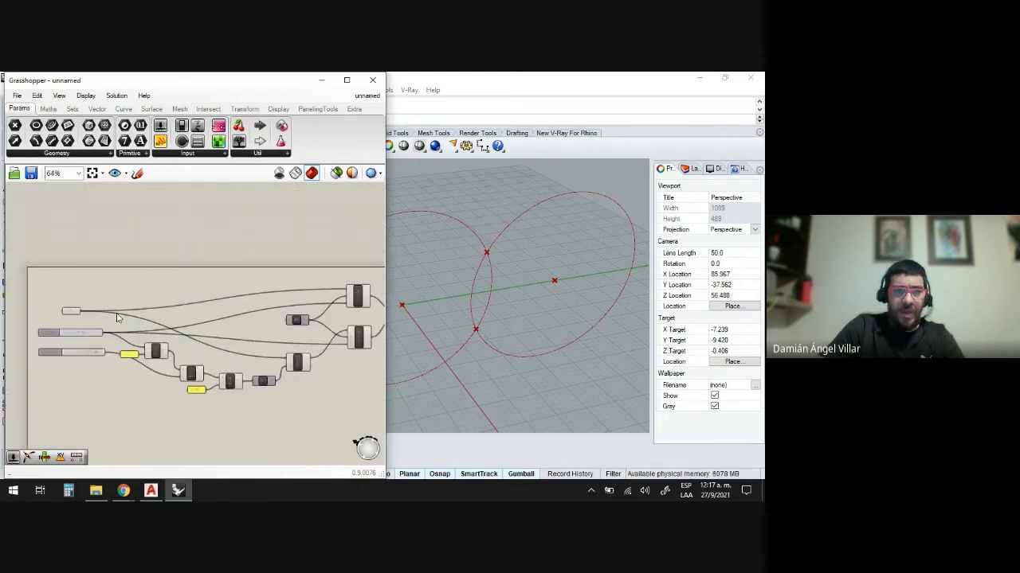
left_click_drag(82, 311, 95, 314)
left_click_drag(143, 298, 360, 320)
scroll(334, 341, "up", 4)
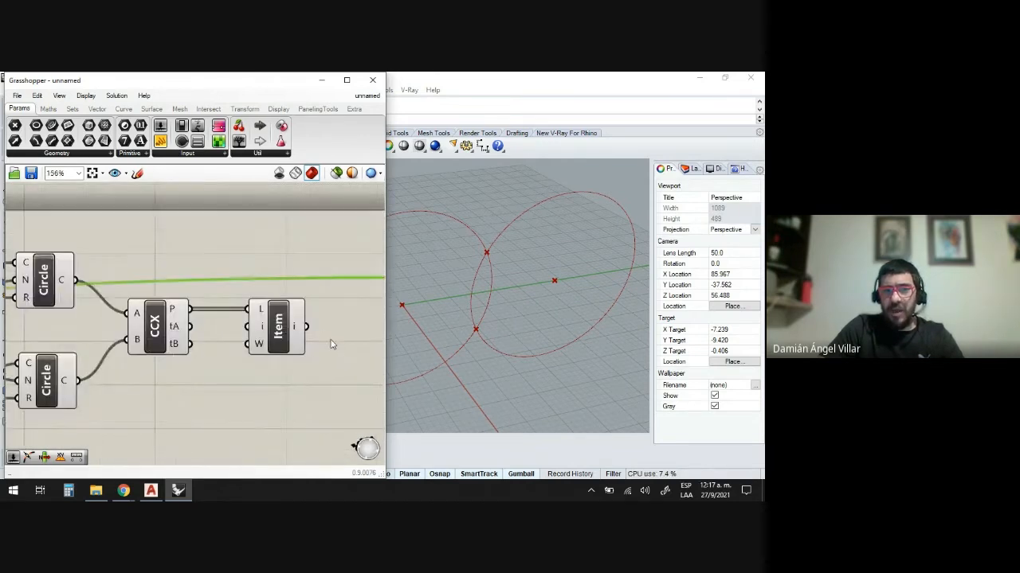
scroll(176, 190, "down", 3)
scroll(288, 252, "up", 2)
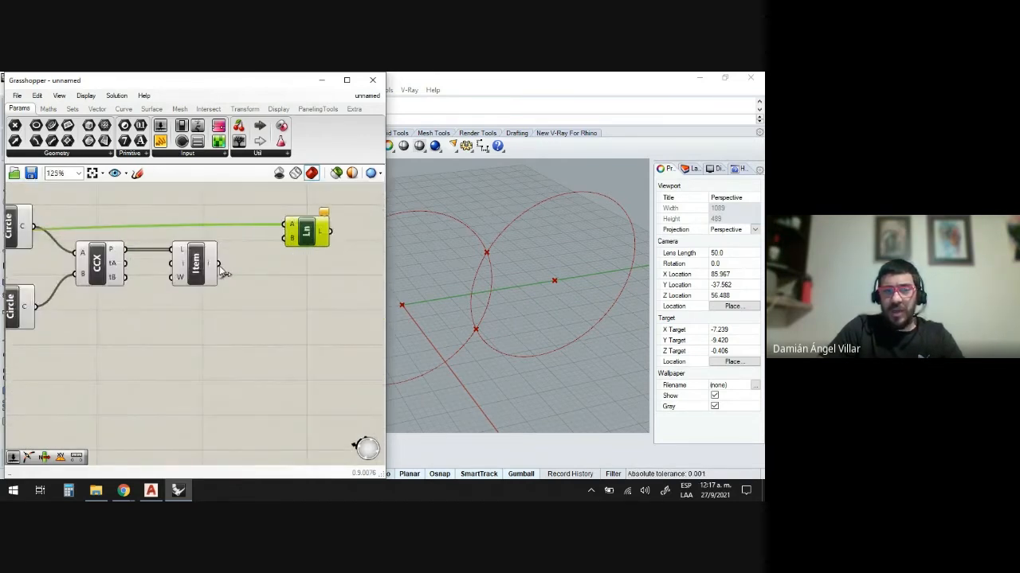
left_click_drag(218, 264, 284, 239)
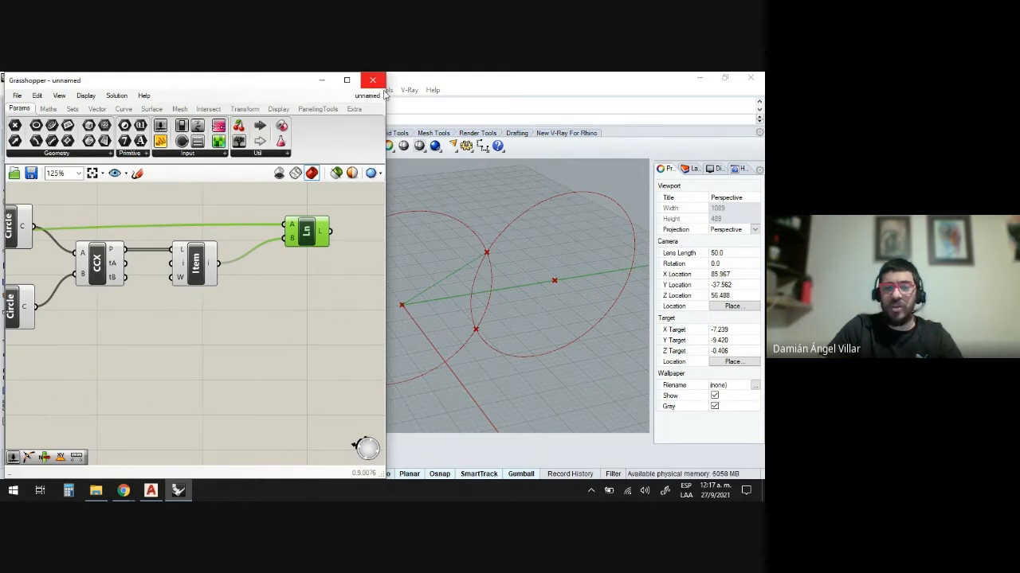
left_click(260, 298)
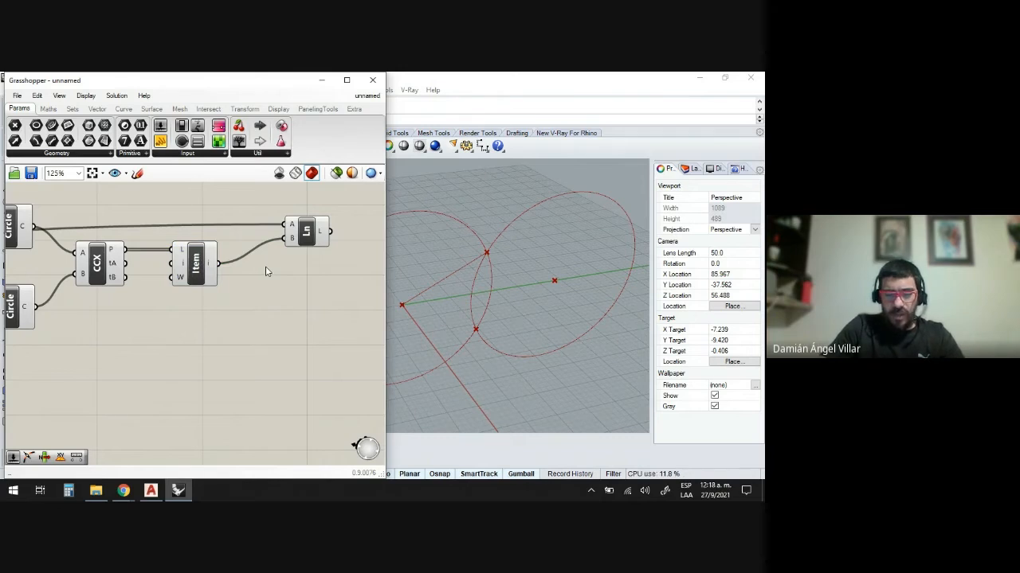
Add a second two-point Line component directly below the first one
scroll(301, 273, "down", 3)
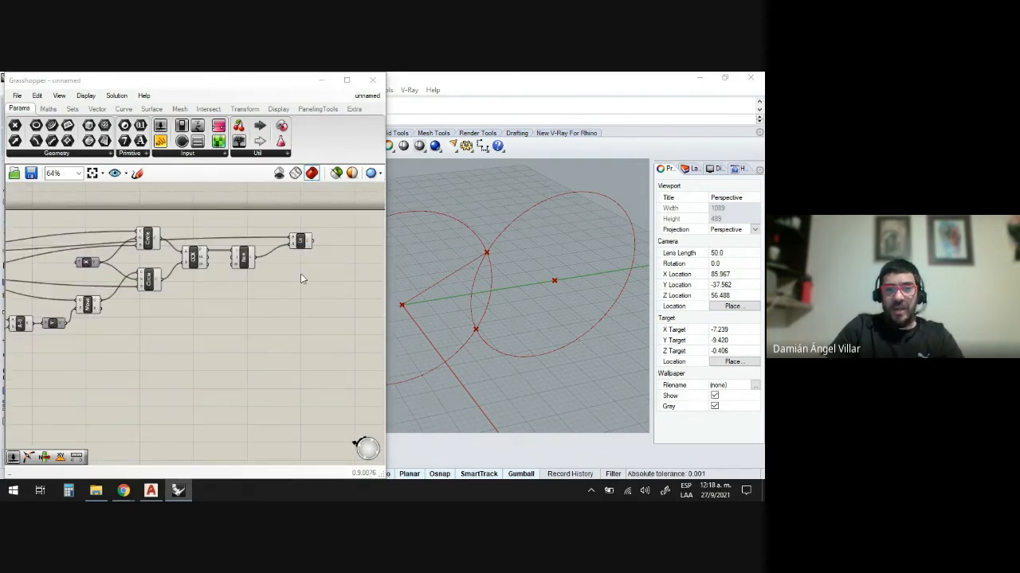
double_click(300, 273)
type("Lin")
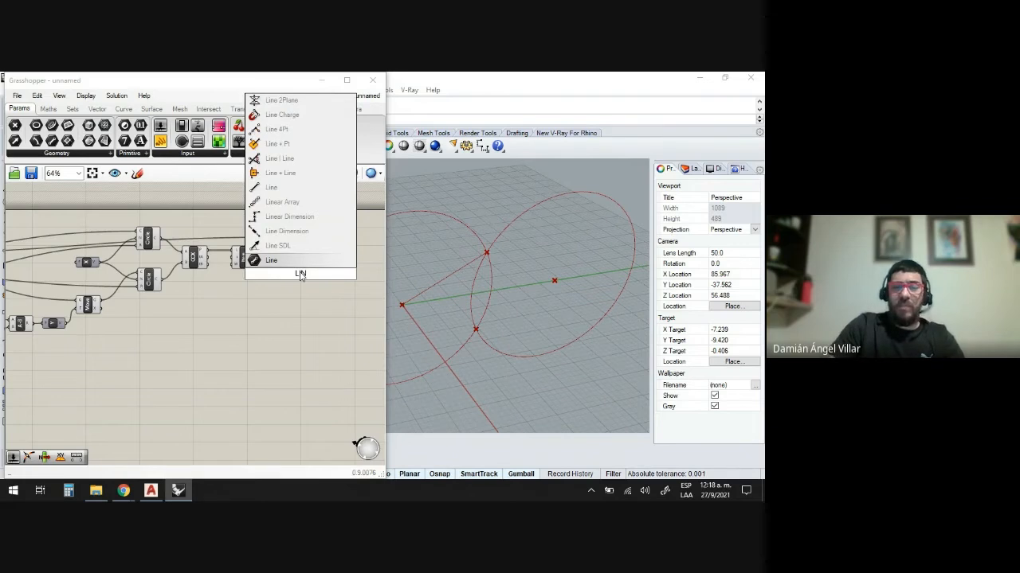
left_click(289, 189)
scroll(272, 278, "up", 2)
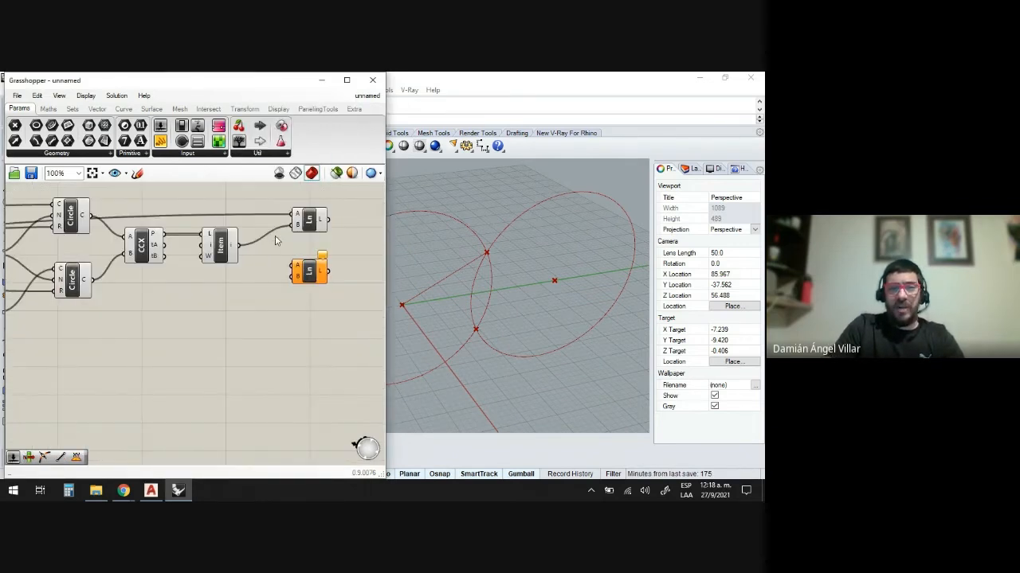
Connect the Move component's G output to the second Line's A input and the List Item output to its B input
scroll(339, 263, "down", 3)
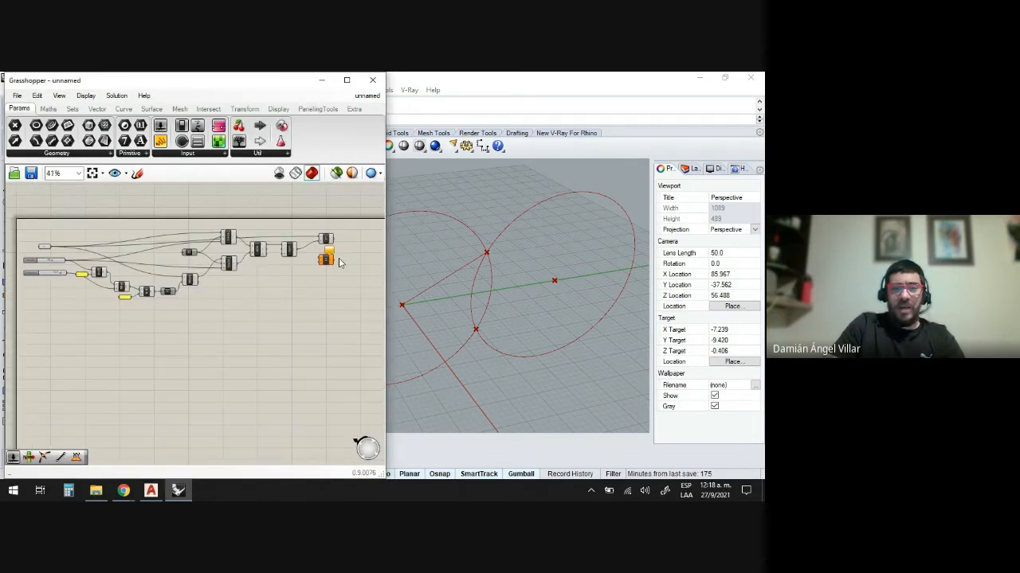
scroll(339, 263, "up", 3)
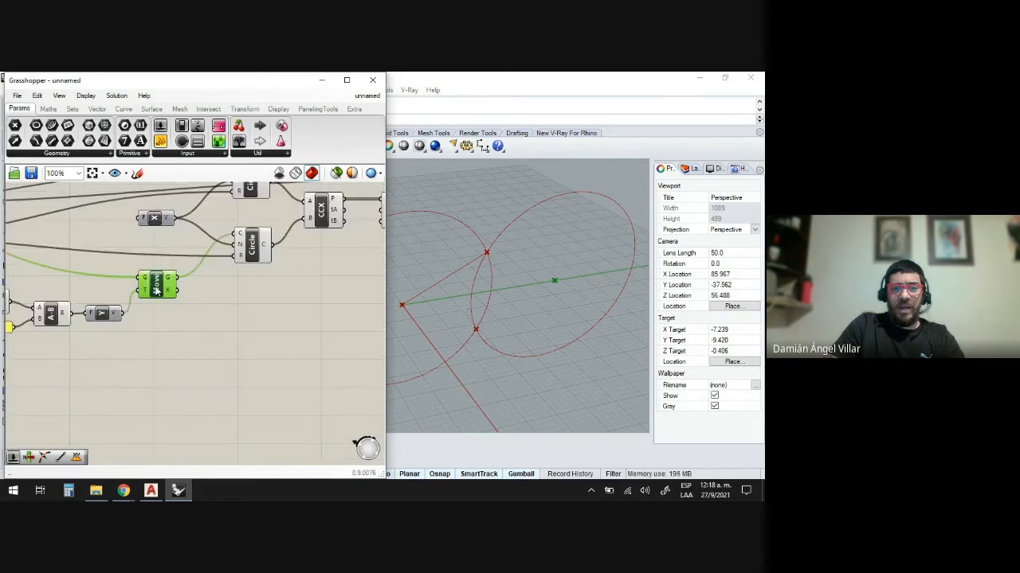
scroll(191, 306, "down", 3)
scroll(330, 277, "up", 3)
left_click_drag(177, 277, 277, 276)
scroll(223, 253, "up", 2)
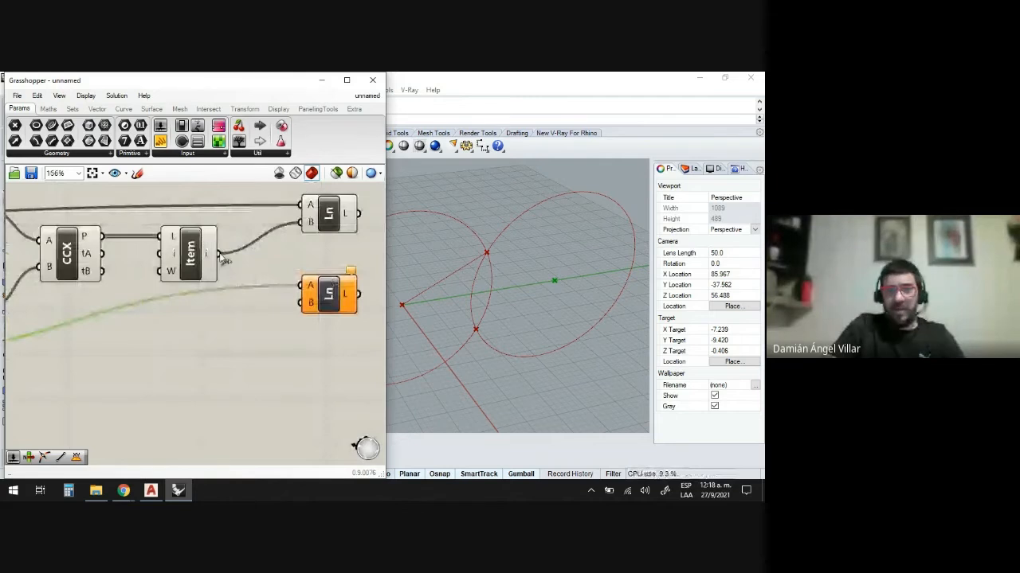
left_click_drag(218, 255, 305, 303)
left_click(191, 255)
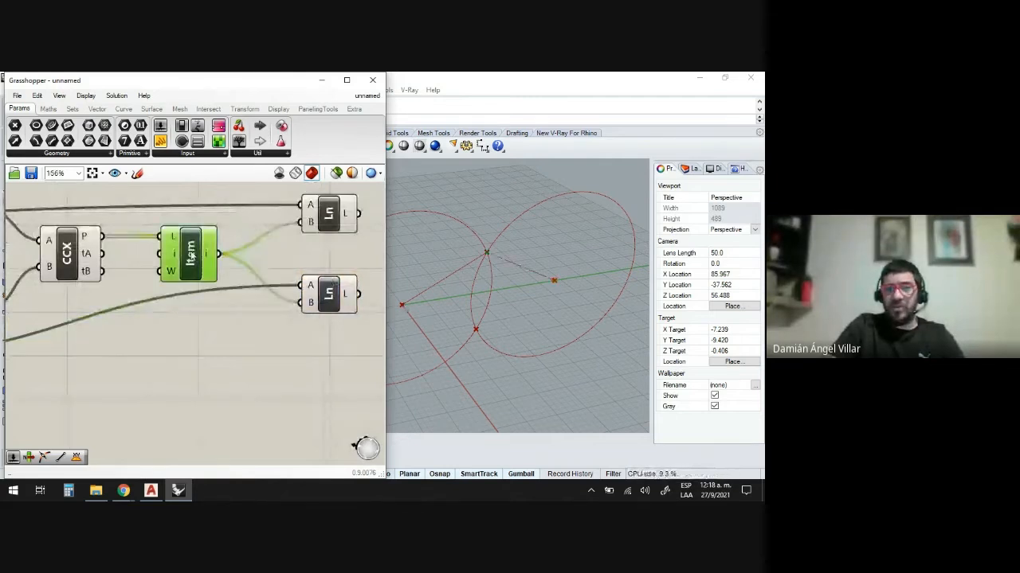
Turn off the preview of both Circle components and the CCX component
scroll(467, 280, "down", 3)
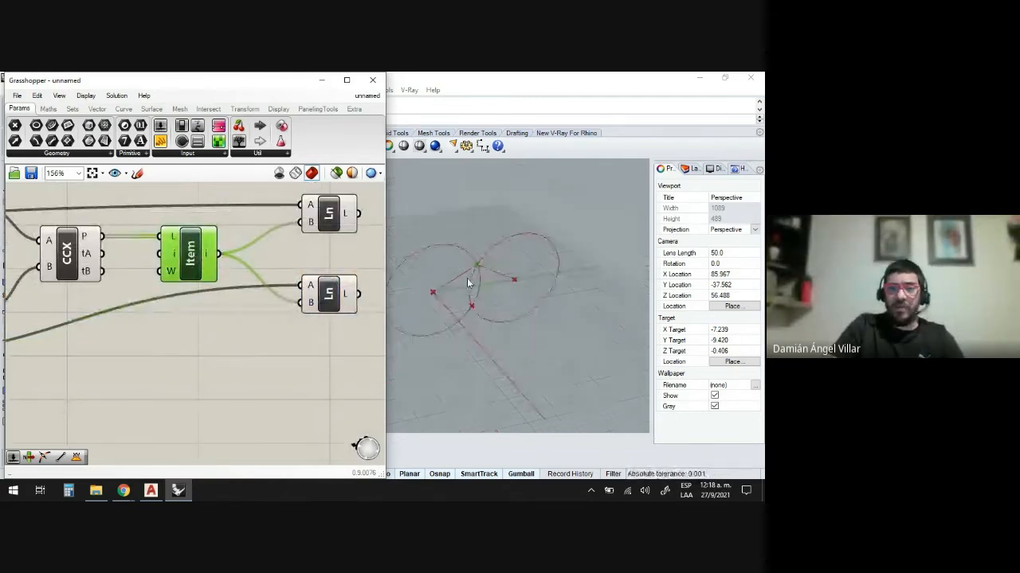
scroll(474, 273, "up", 2)
scroll(480, 269, "down", 4)
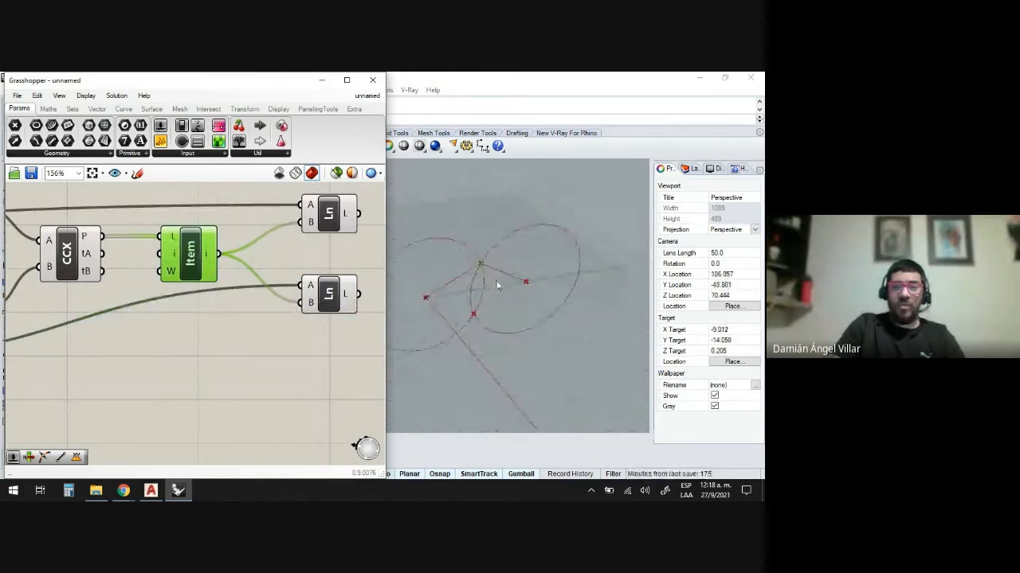
scroll(500, 291, "down", 3)
scroll(351, 289, "down", 3)
scroll(216, 301, "up", 3)
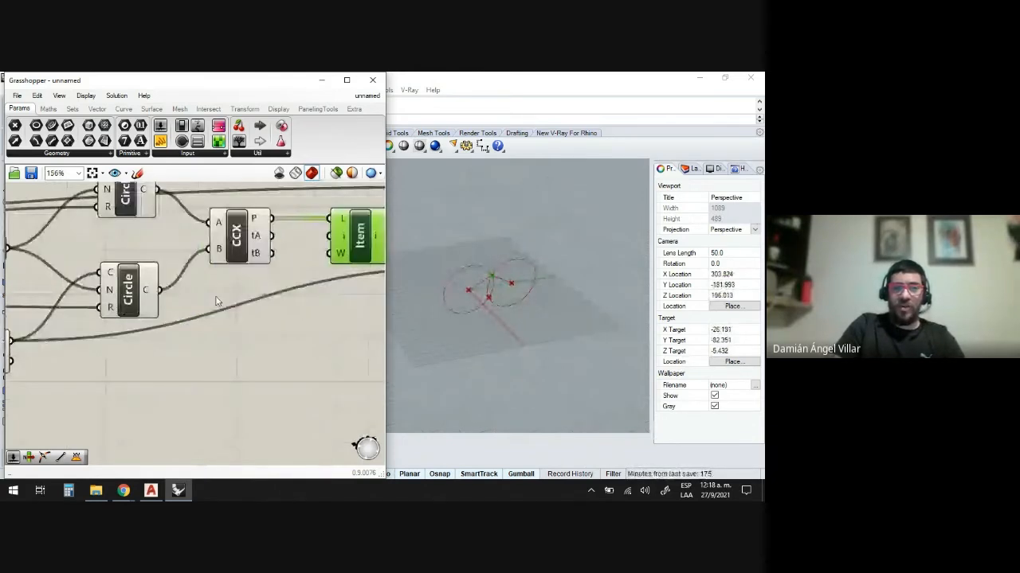
scroll(216, 301, "down", 5)
left_click(213, 279)
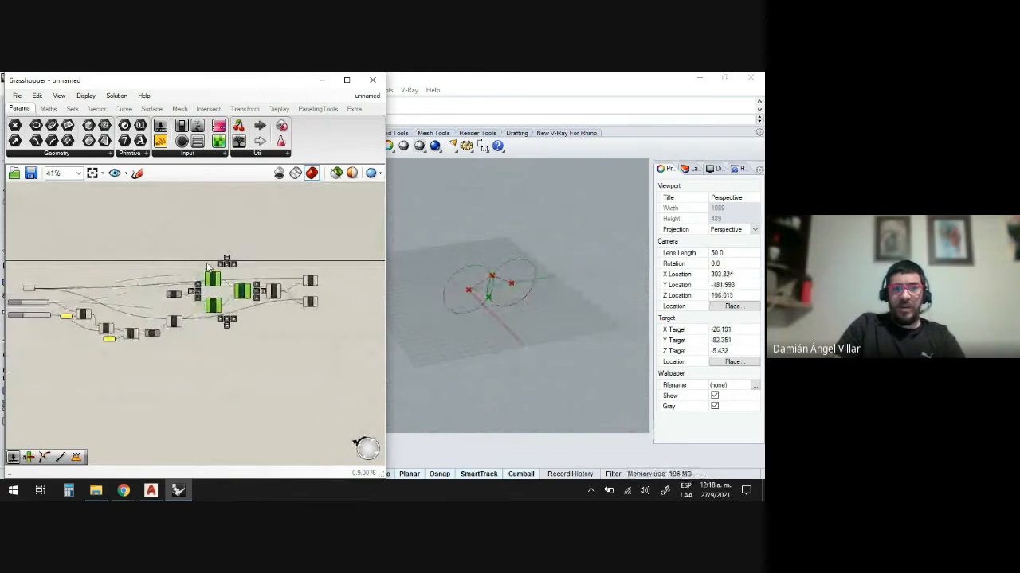
middle_click(213, 279)
left_click(254, 247)
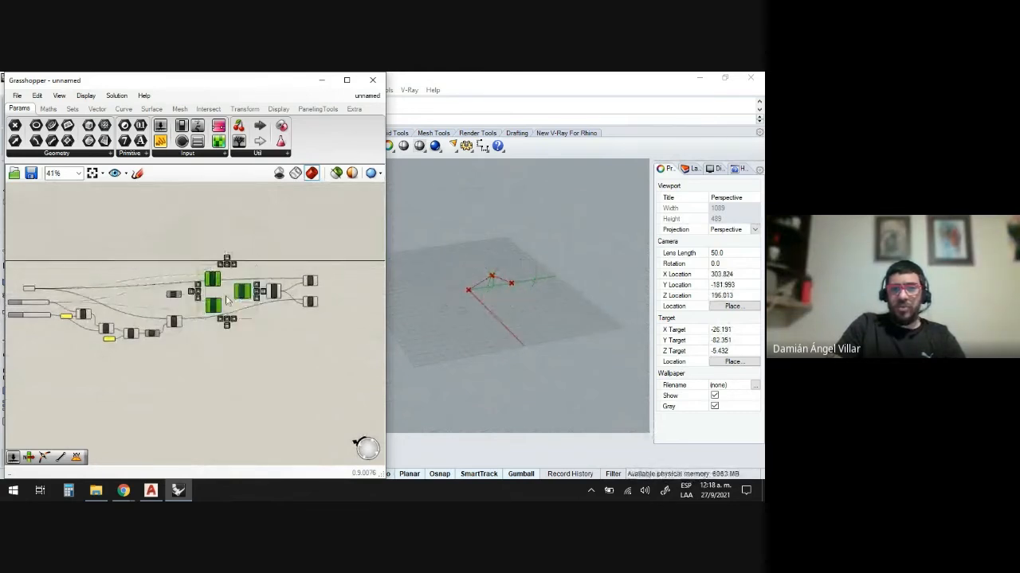
left_click(314, 365)
Add a Mirror component beyond the two Line components, leaving space for wiring
scroll(511, 293, "up", 5)
right_click_drag(511, 292, 486, 296)
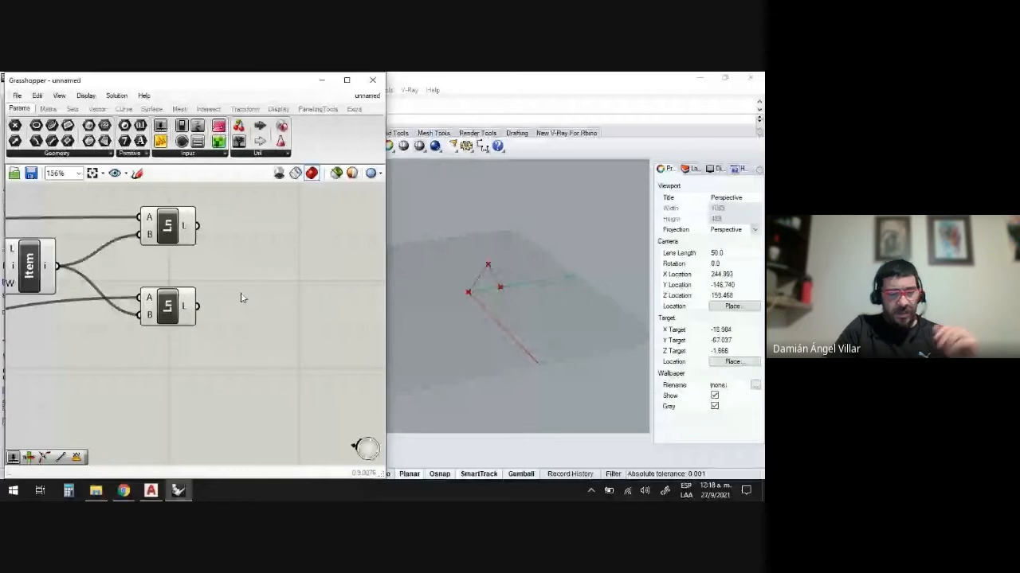
double_click(302, 233)
type("MI")
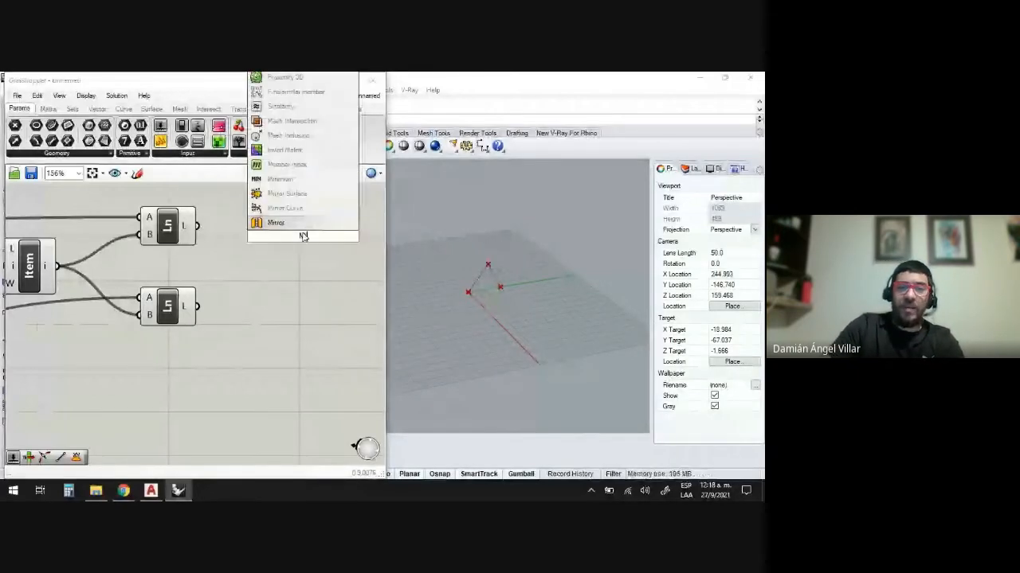
key("Return")
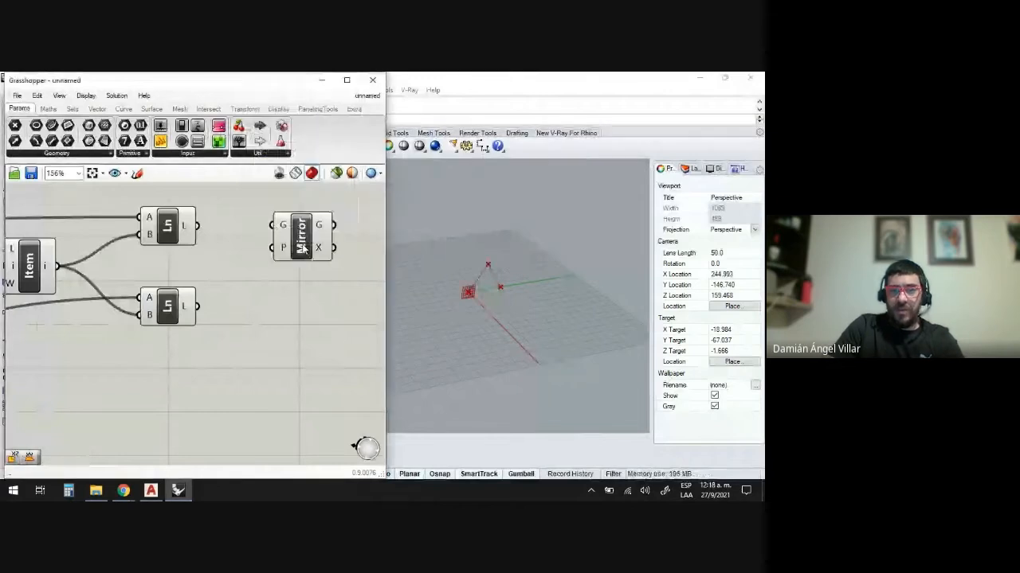
left_click_drag(303, 246, 335, 256)
scroll(335, 257, "up", 2)
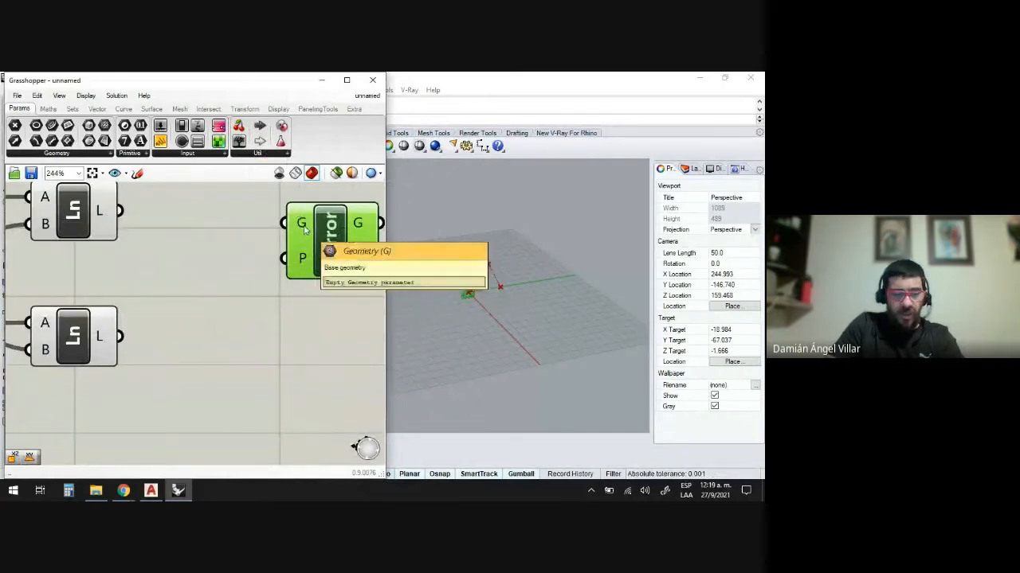
Connect the L outputs of both Line components to the Mirror's G input and shift the Mirror component slightly down between them
scroll(302, 227, "down", 2)
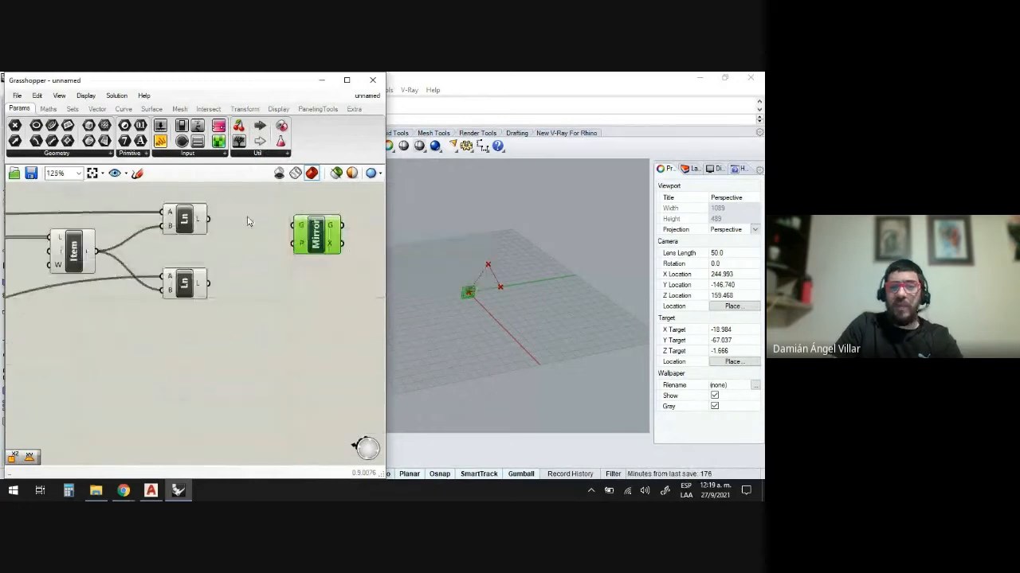
left_click_drag(206, 223, 304, 228)
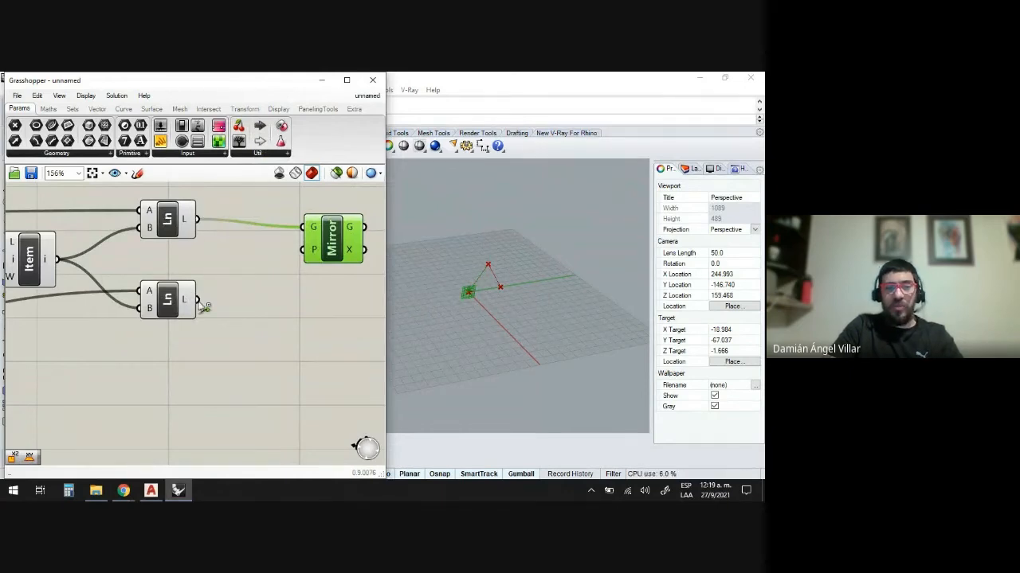
left_click_drag(204, 307, 304, 231, "shift")
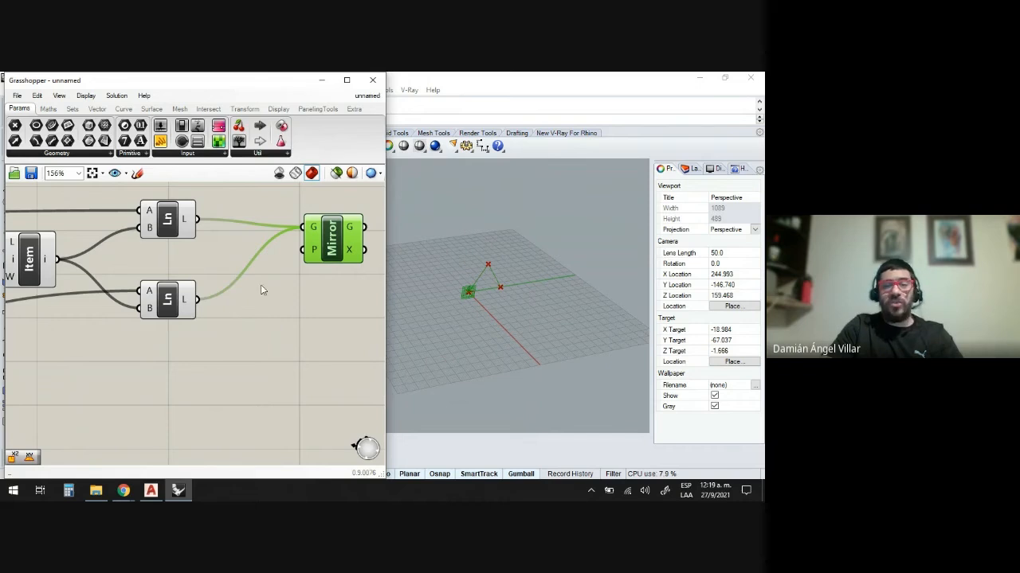
left_click_drag(335, 236, 339, 251)
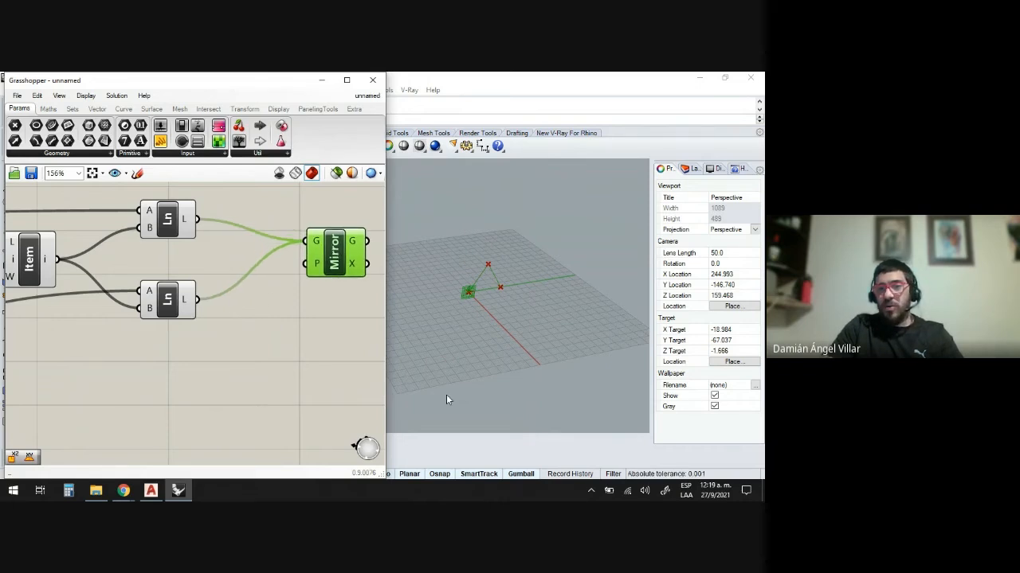
Add an XY Plane component below the Mirror and connect its P output to the Mirror's P input
right_click_drag(446, 394, 493, 251)
left_click(282, 309)
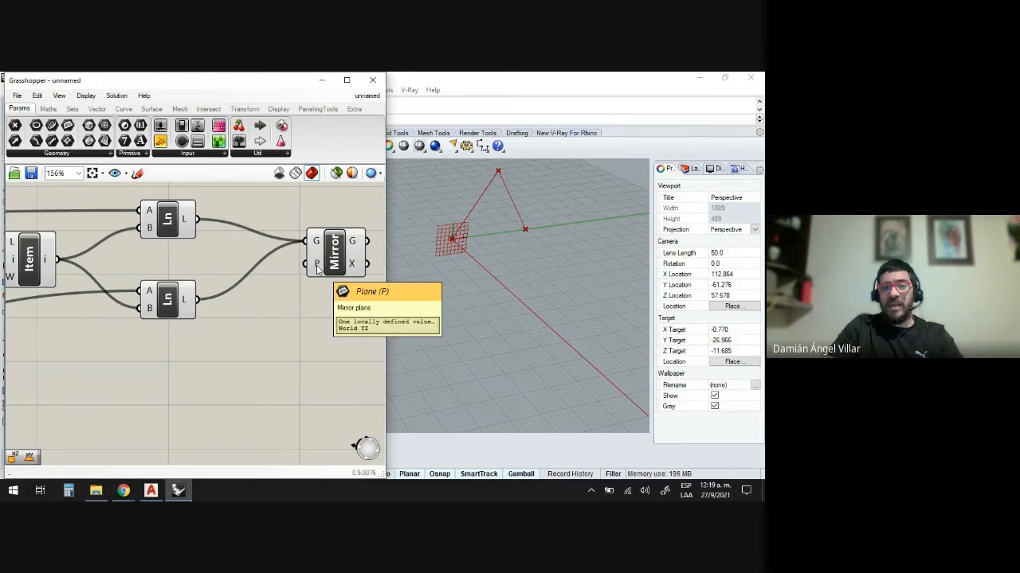
double_click(290, 325)
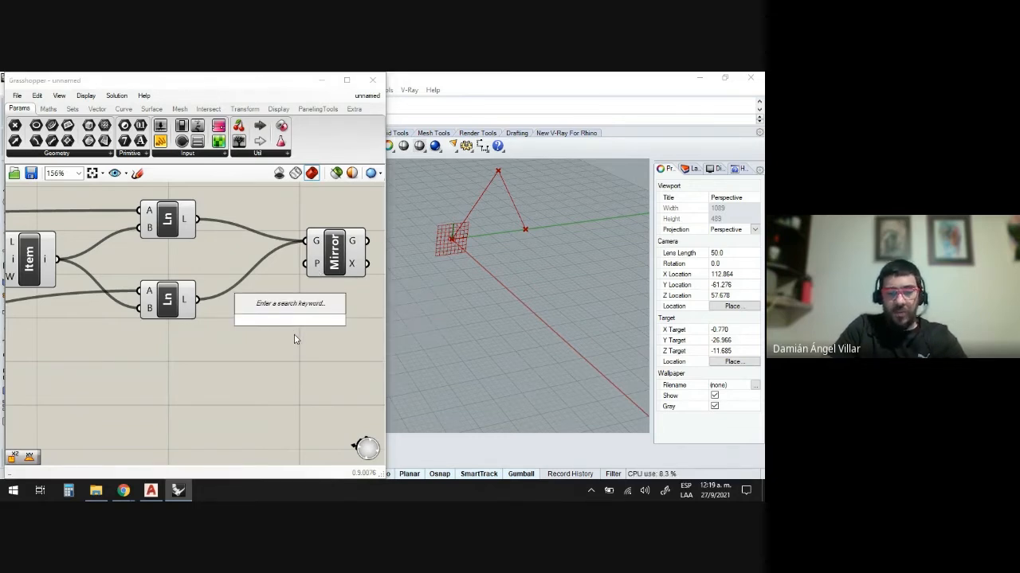
type("xy")
left_click(275, 306)
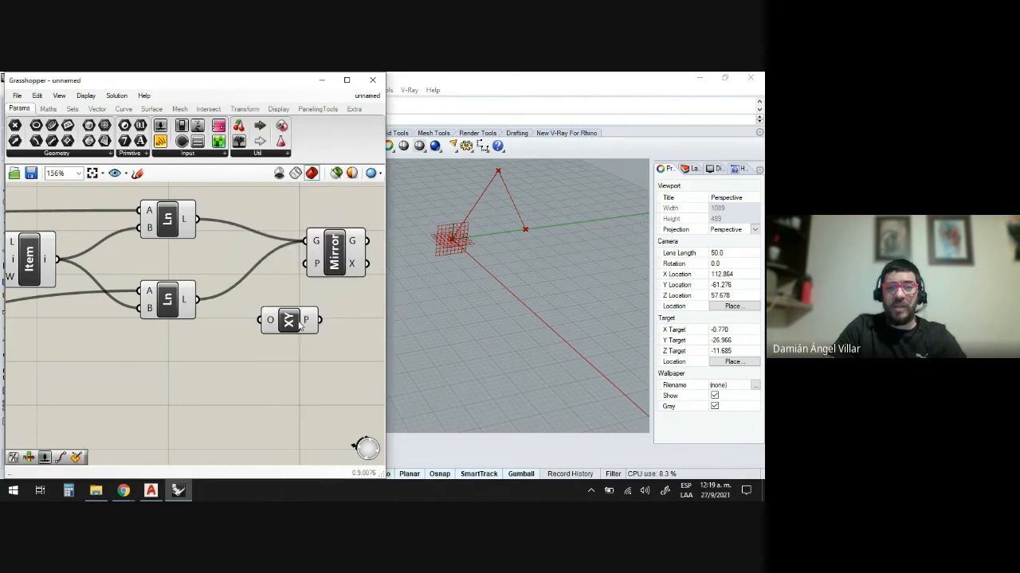
left_click_drag(307, 324, 315, 264)
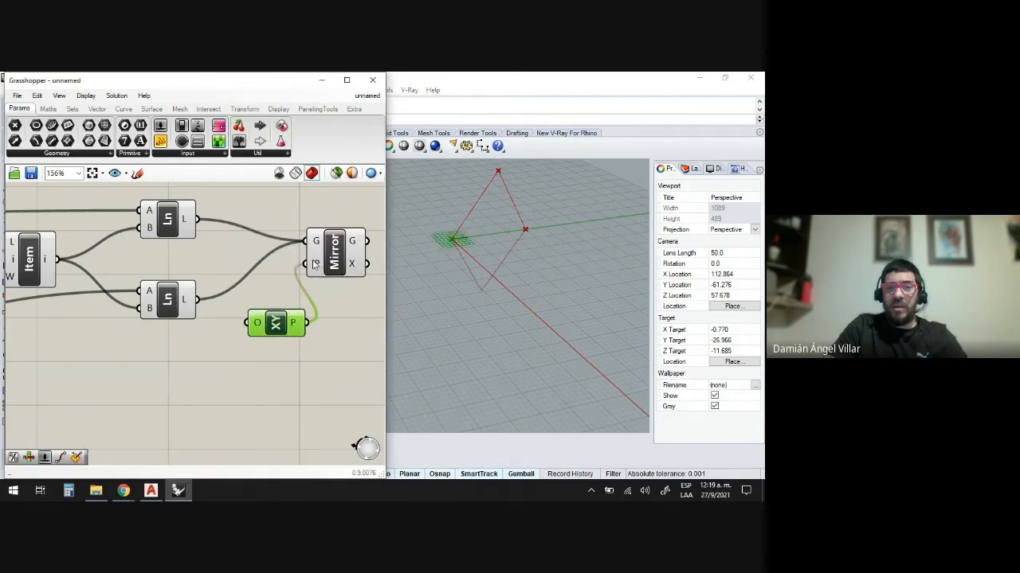
Reposition the Mirror and XY Plane components to leave clearer space between them and the two Lines
scroll(306, 306, "down", 3)
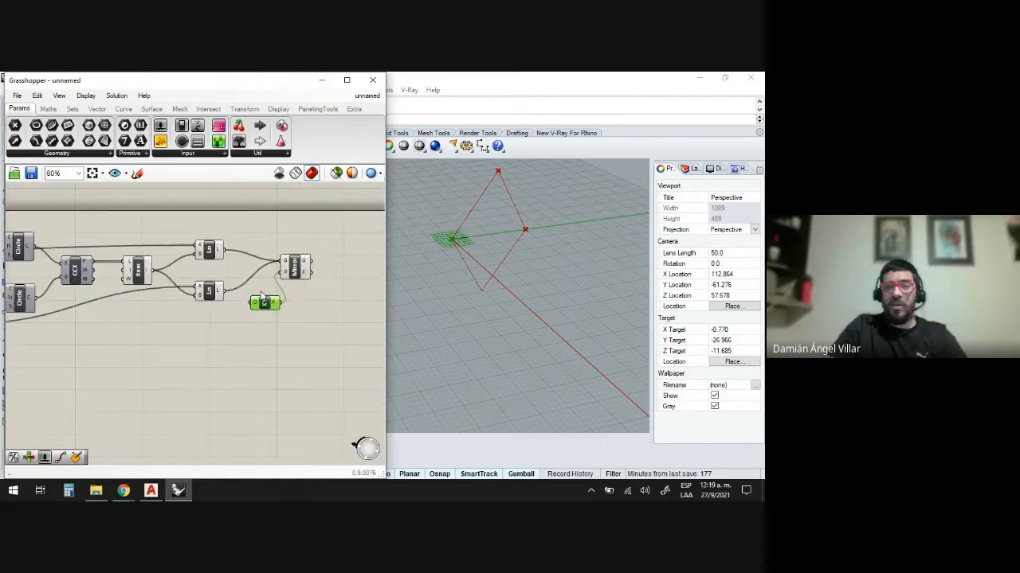
scroll(284, 287, "up", 2)
left_click_drag(283, 264, 321, 245)
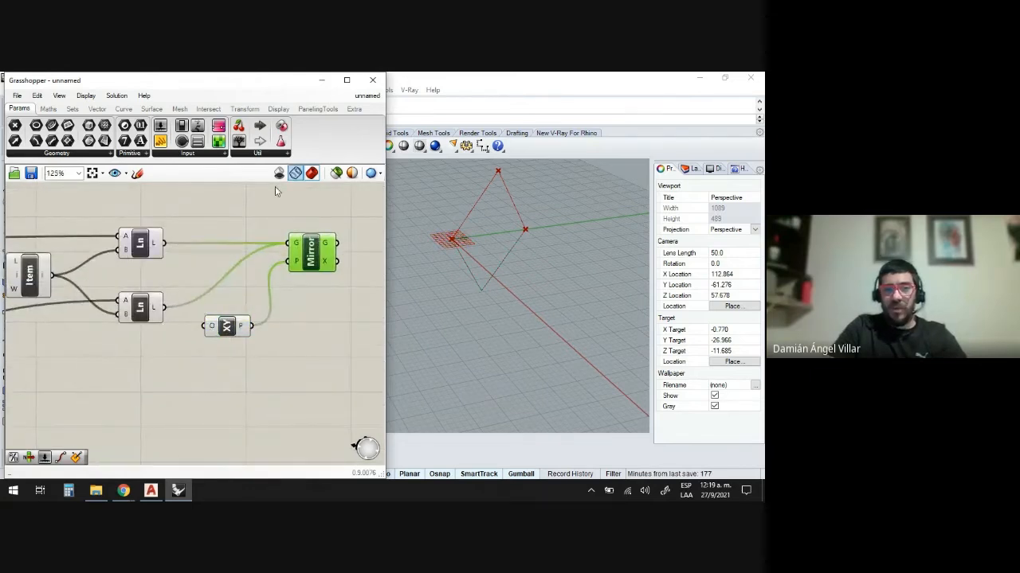
left_click_drag(229, 334, 226, 327)
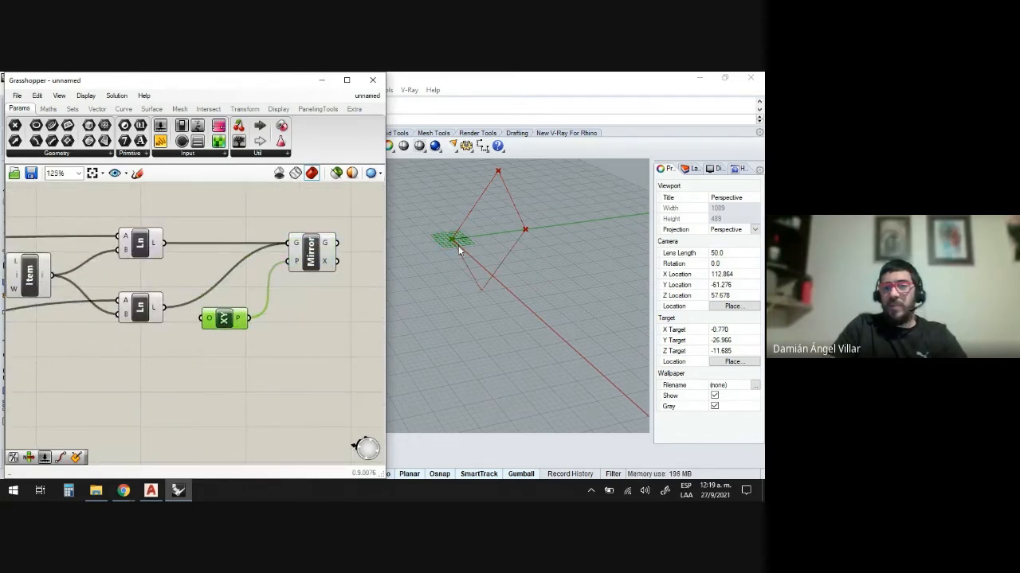
Set the APERTURA slider to 30.8
scroll(441, 268, "down", 3)
scroll(278, 275, "down", 5)
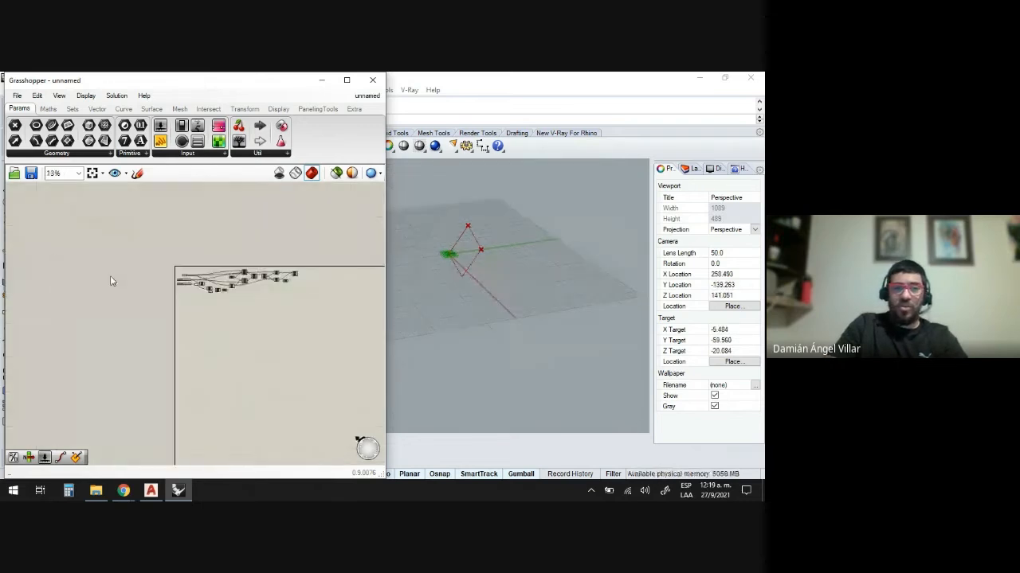
scroll(239, 294, "up", 8)
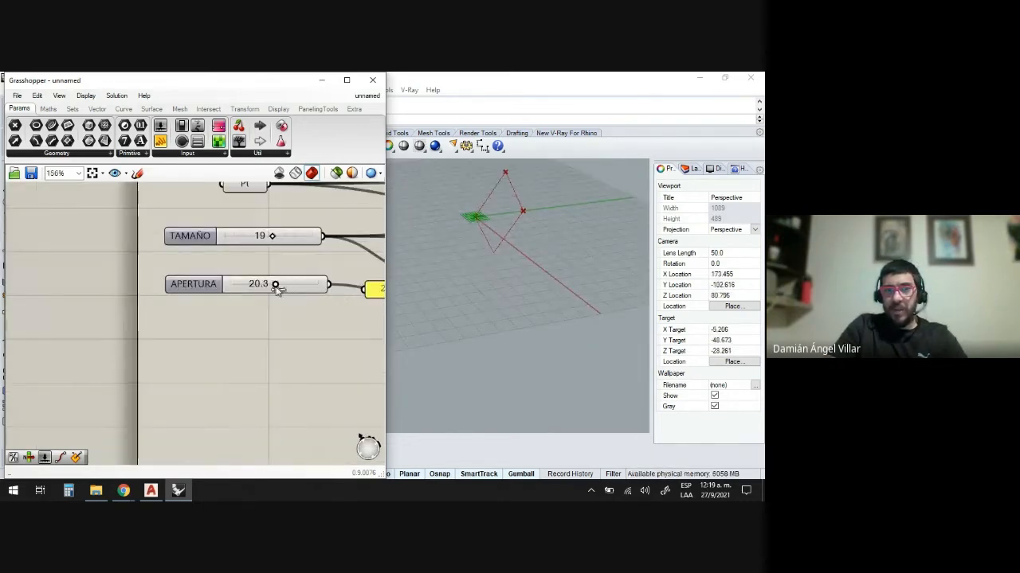
left_click_drag(276, 284, 298, 287)
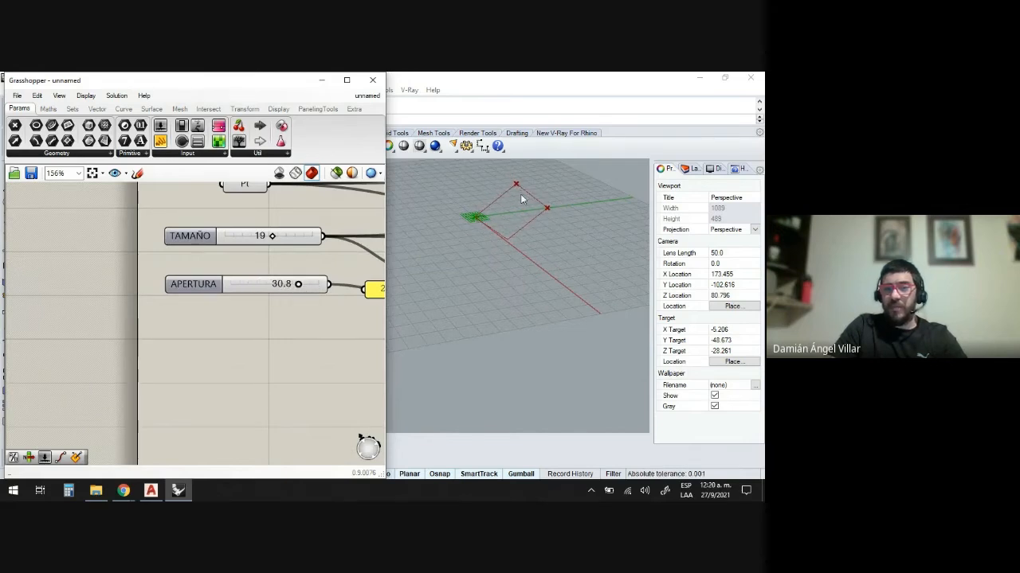
Turn off the preview of the List Item and Move components
scroll(191, 310, "down", 7)
scroll(401, 294, "up", 6)
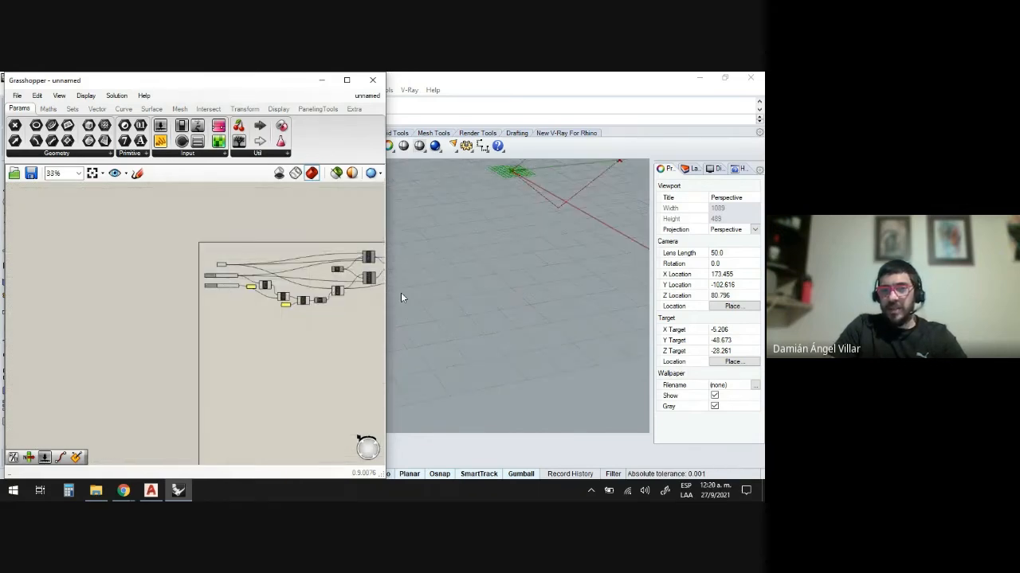
scroll(351, 296, "up", 4)
scroll(346, 297, "down", 3)
scroll(319, 279, "up", 4)
scroll(305, 264, "down", 3)
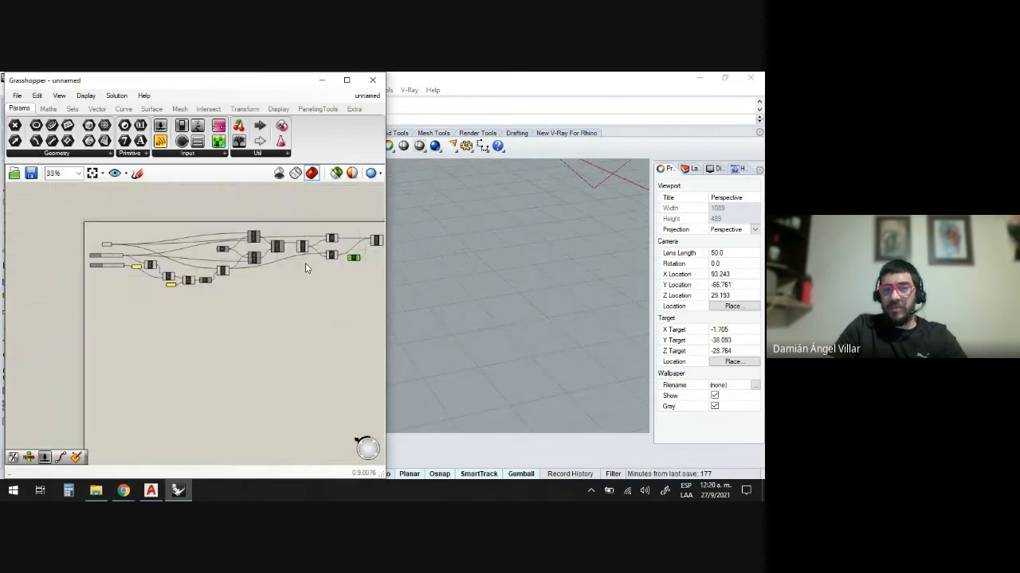
scroll(280, 246, "up", 4)
right_click(280, 247)
left_click(299, 264)
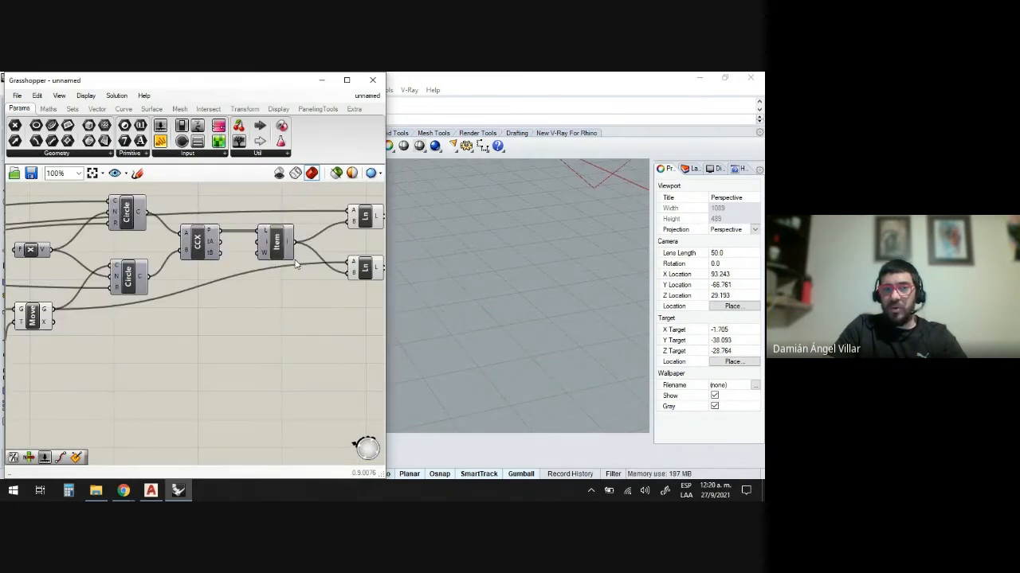
right_click(32, 314)
left_click(63, 334)
Turn off the preview of the Pt parameter at the start of the definition
scroll(187, 323, "down", 4)
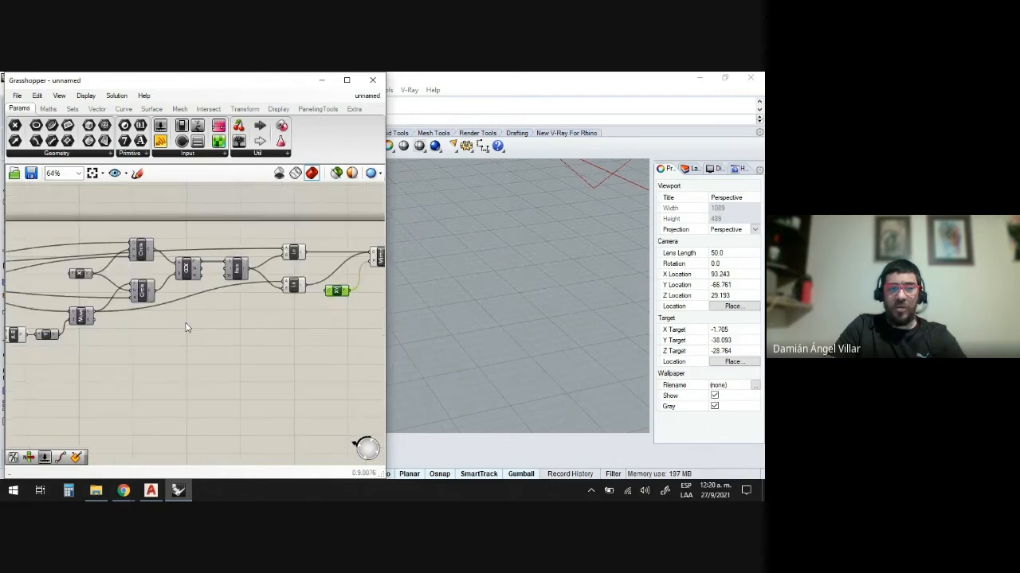
scroll(51, 296, "up", 2)
scroll(52, 295, "up", 5)
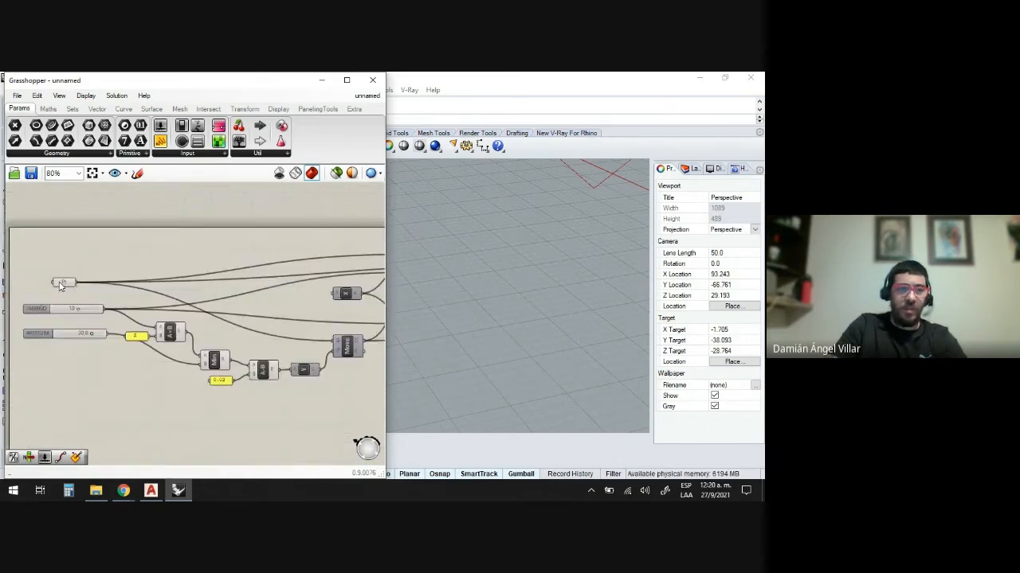
right_click(60, 283)
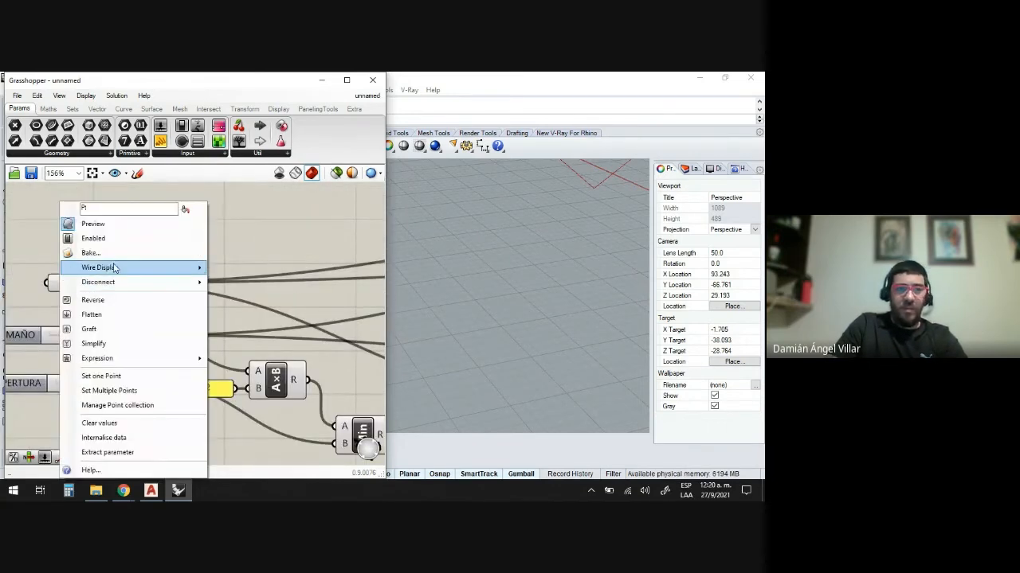
left_click(94, 223)
Turn off the preview of the XY Plane component feeding the Mirror
scroll(120, 268, "down", 8)
scroll(125, 268, "up", 7)
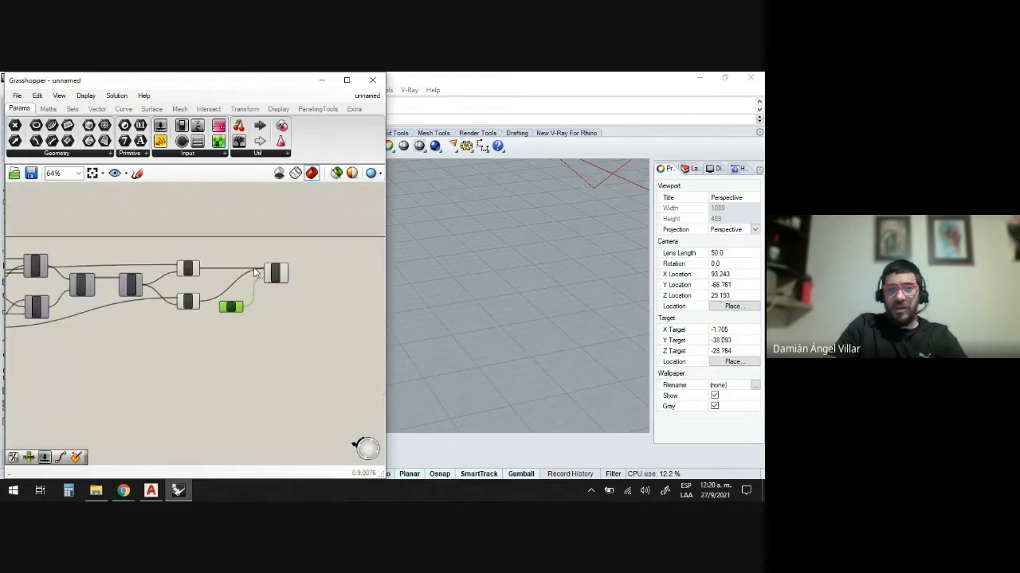
scroll(538, 266, "down", 12)
scroll(567, 233, "up", 10)
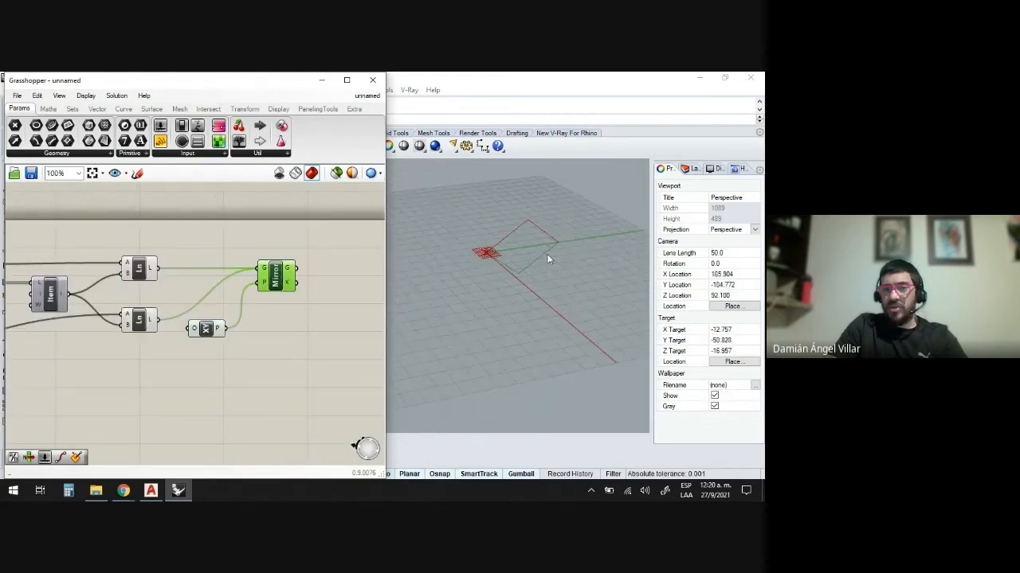
left_click(256, 321)
right_click(211, 328)
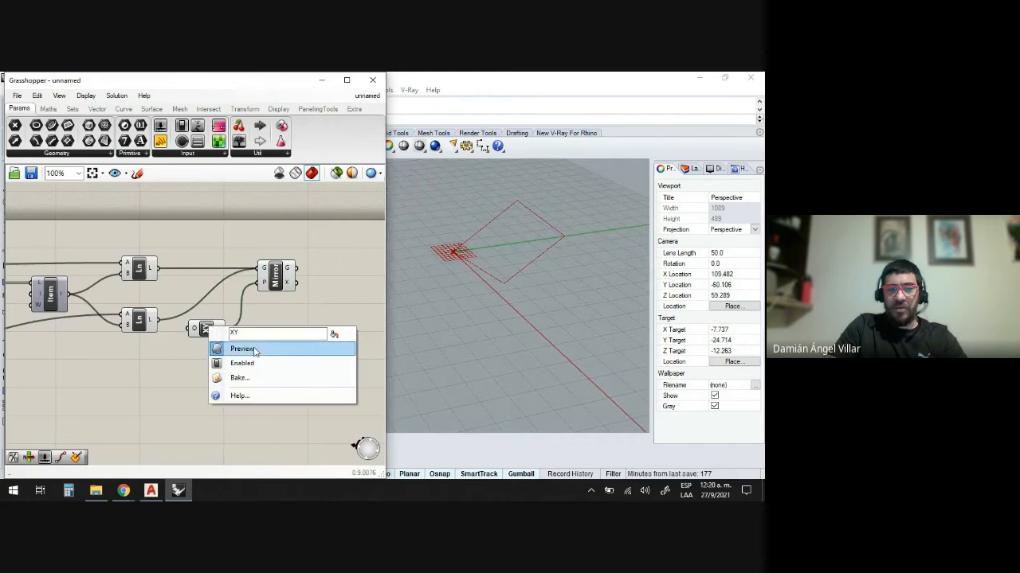
left_click(255, 349)
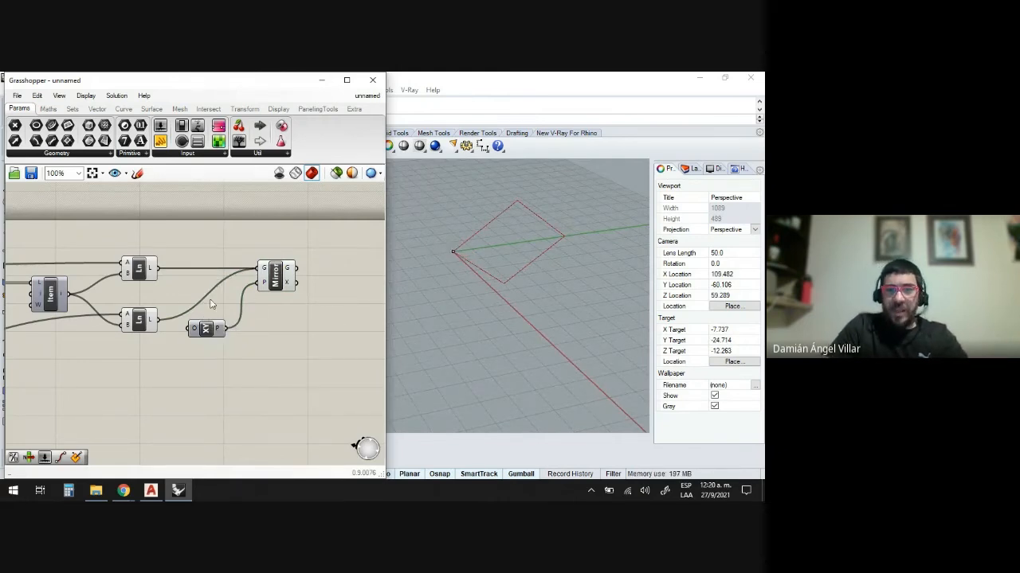
Add a Join Curves component beyond the Mirror component, leaving space for wiring
scroll(294, 312, "down", 2)
scroll(319, 298, "up", 3)
double_click(312, 309)
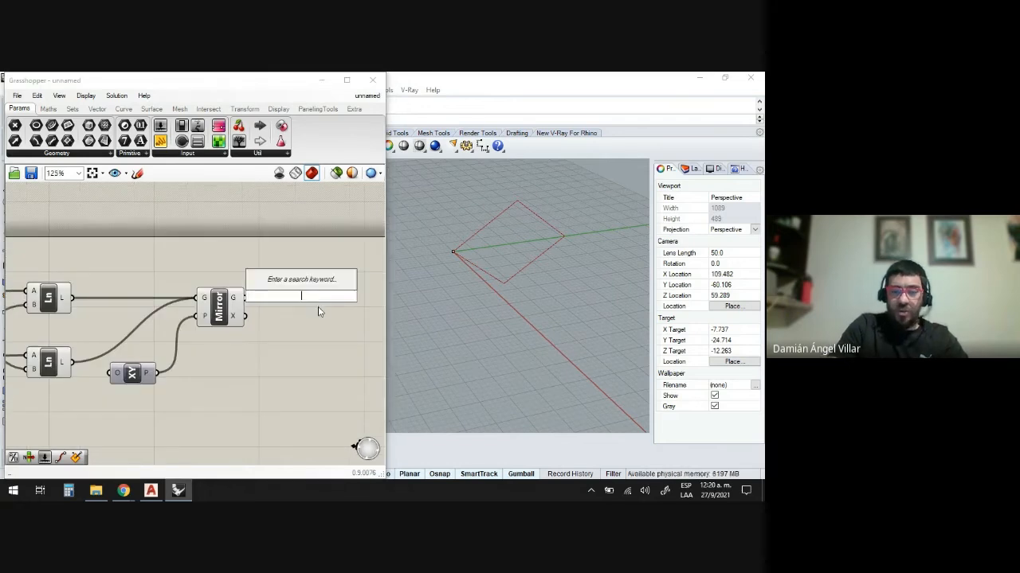
type("JOI")
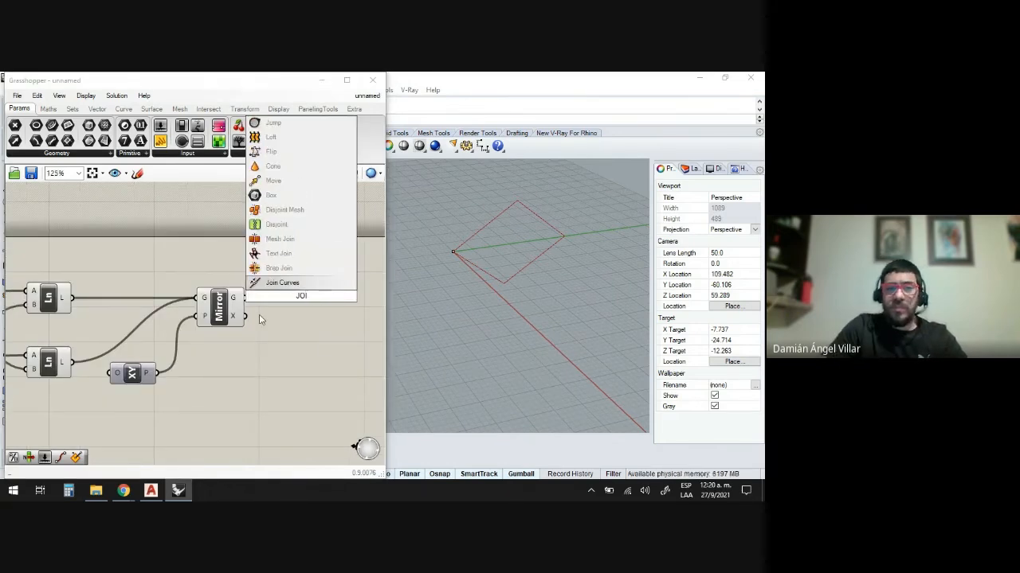
left_click(281, 283)
left_click_drag(299, 307, 336, 290)
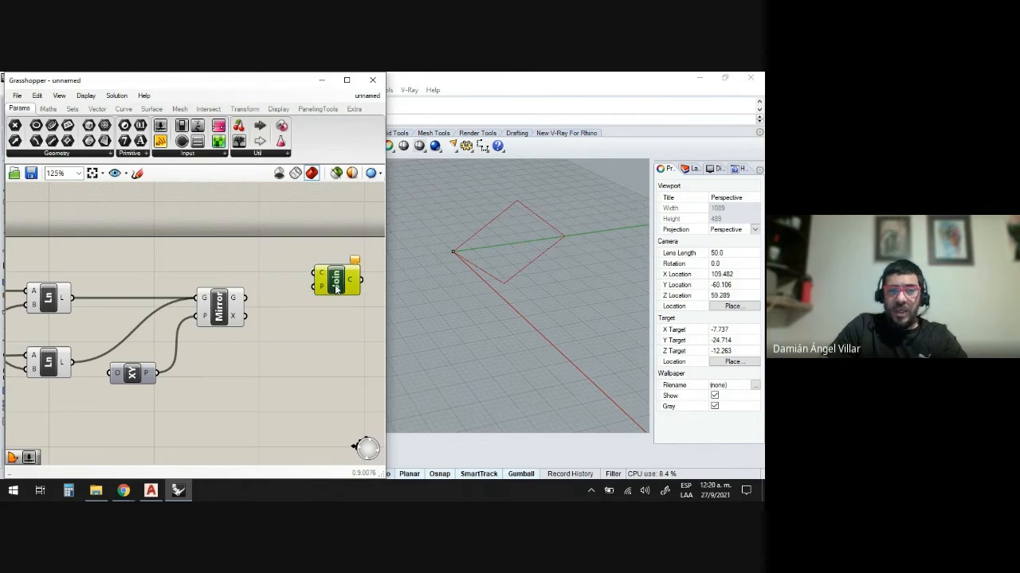
Connect the L outputs of both Lines and the Mirror's G output together to the Join Curves component's C input
scroll(335, 293, "down", 2)
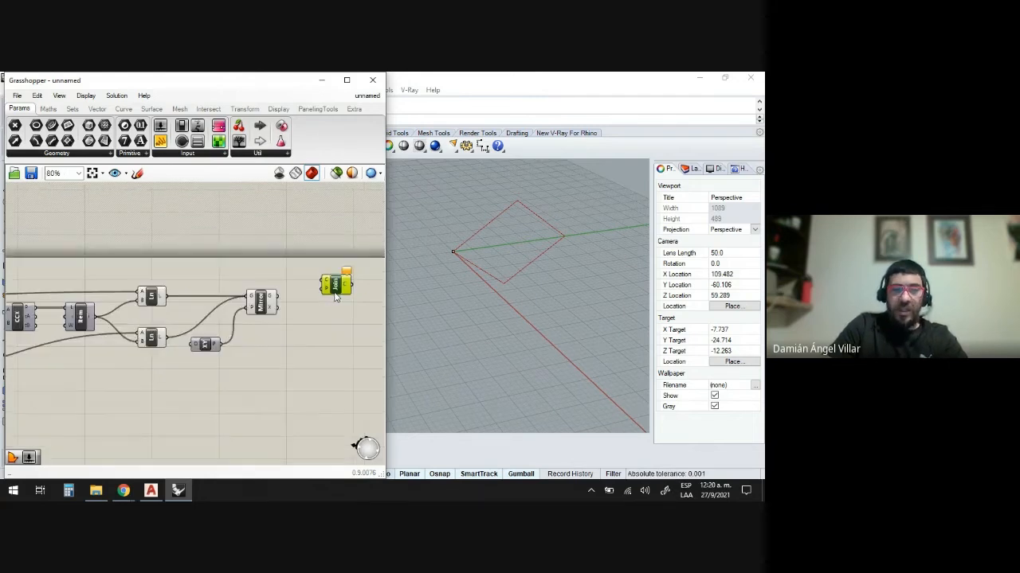
scroll(167, 292, "up", 2)
scroll(166, 301, "down", 1)
left_click_drag(165, 301, 360, 280)
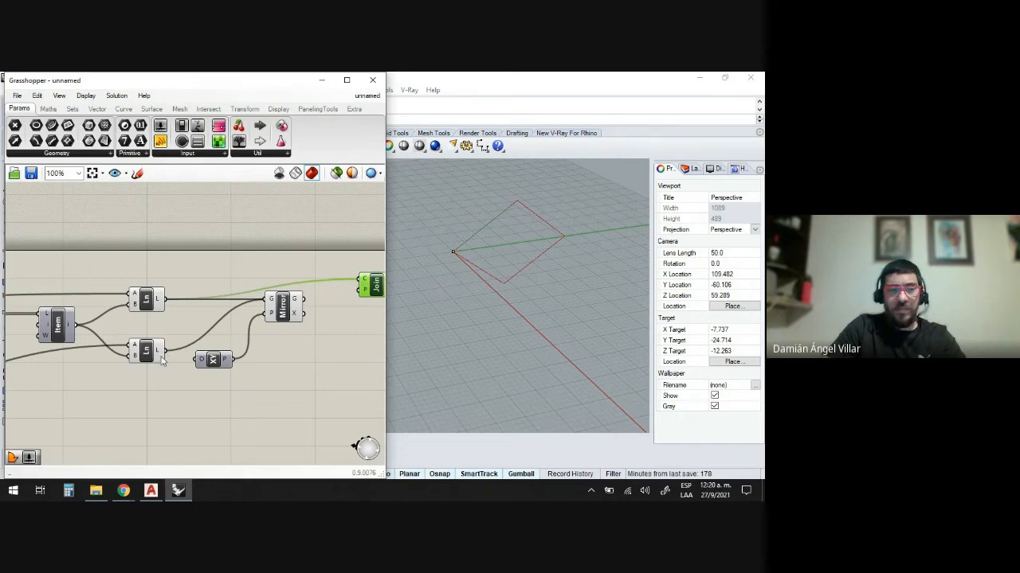
left_click_drag(165, 351, 368, 285)
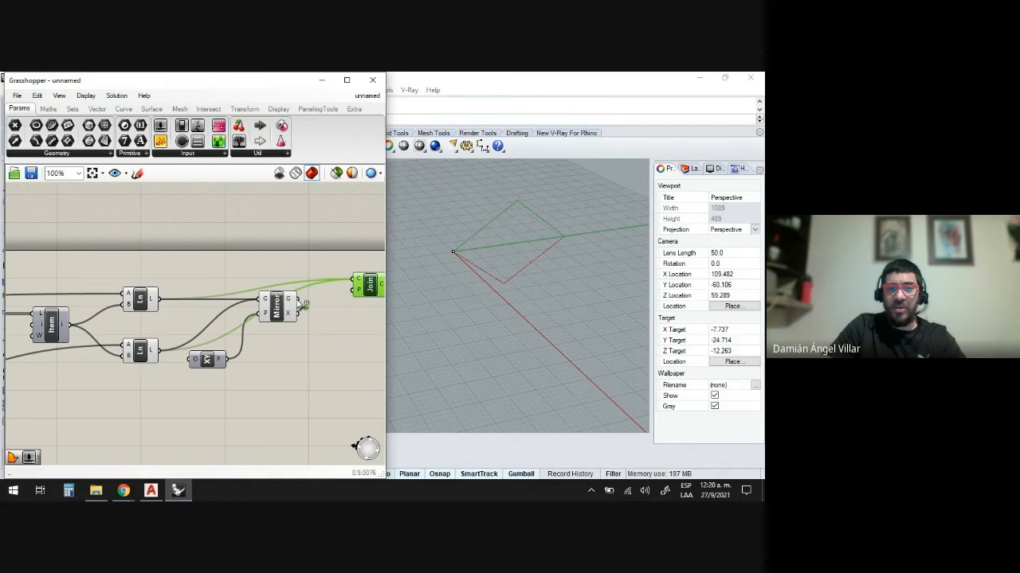
left_click_drag(298, 300, 356, 281)
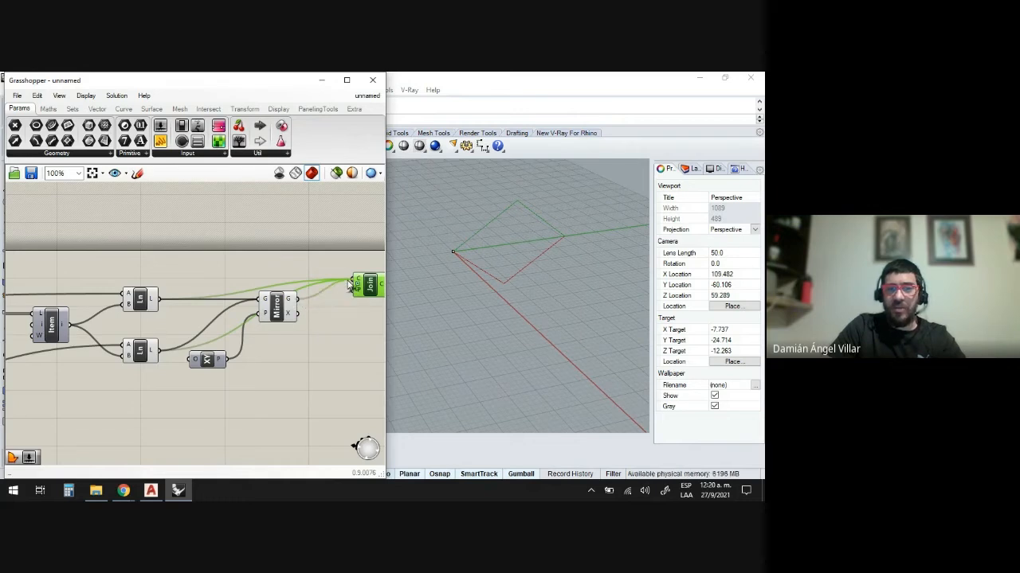
left_click(339, 344)
left_click(370, 289)
left_click(324, 340)
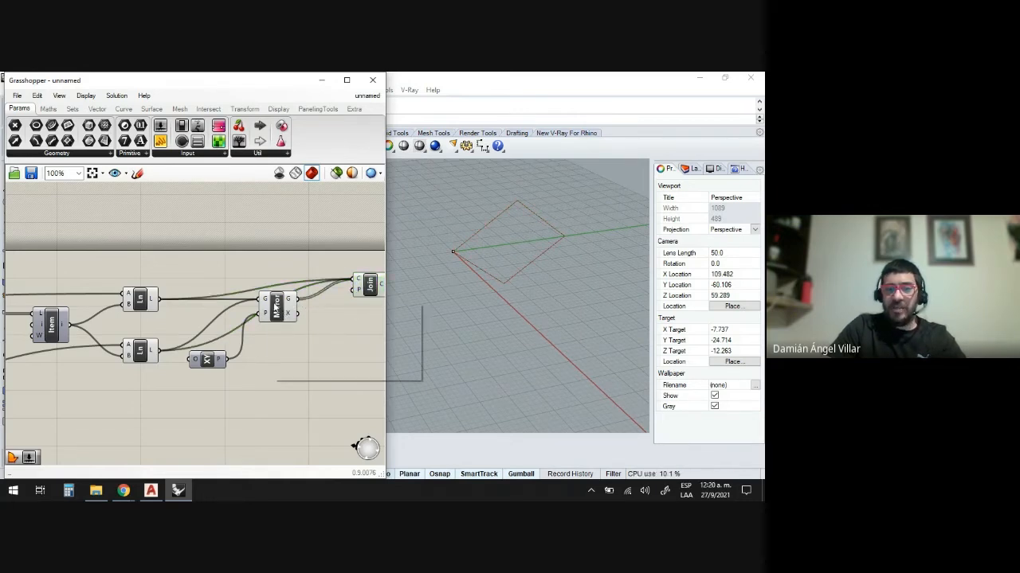
Turn off the preview of the Mirror component and both Line components
right_click(277, 307)
left_click(129, 327)
right_click(137, 298)
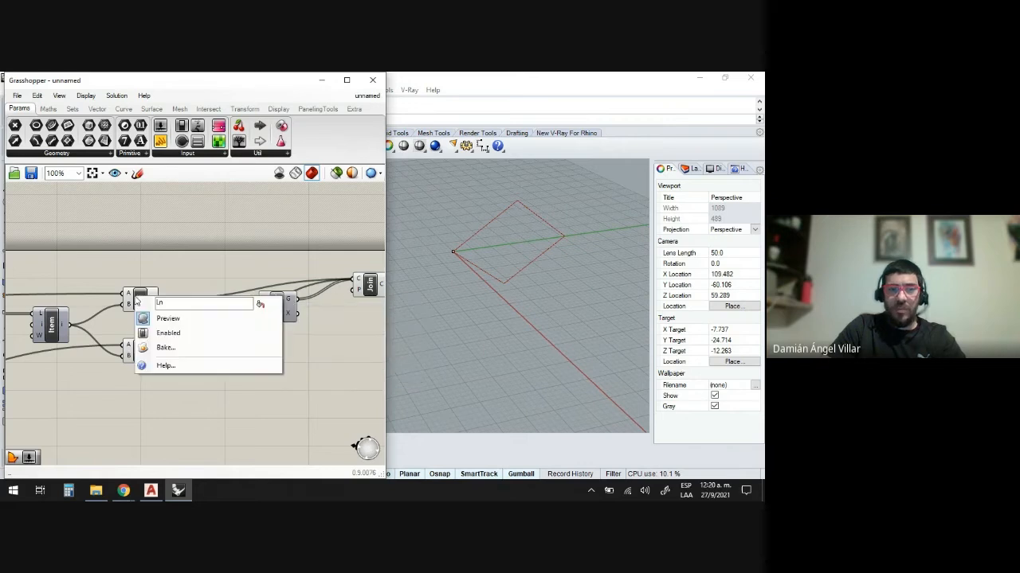
left_click(169, 320)
right_click(140, 344)
left_click(169, 363)
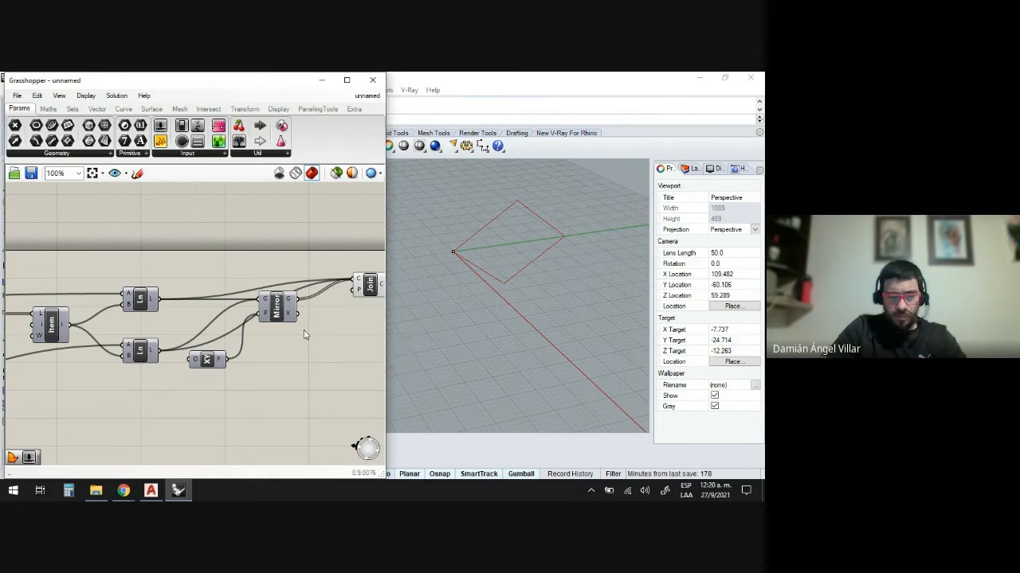
Add a Move component after the Join component and connect the joined curve to its geometry input
scroll(278, 325, "up", 3)
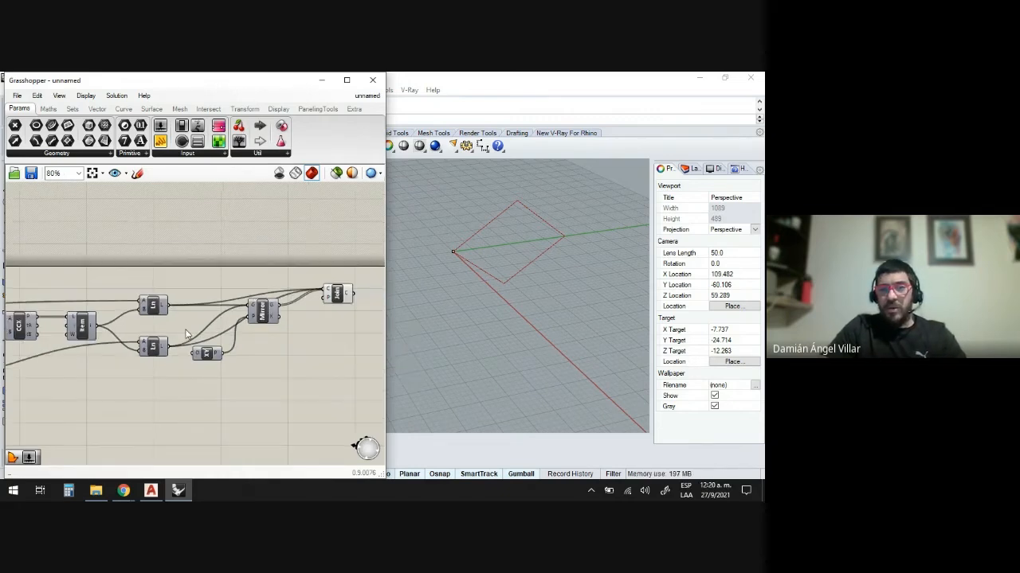
scroll(502, 237, "down", 5)
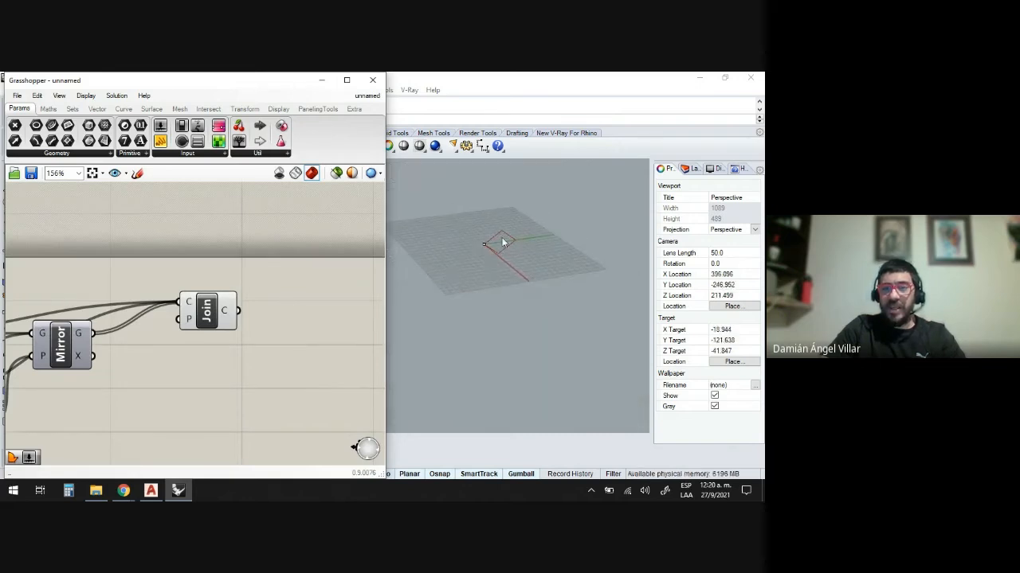
scroll(479, 252, "up", 3)
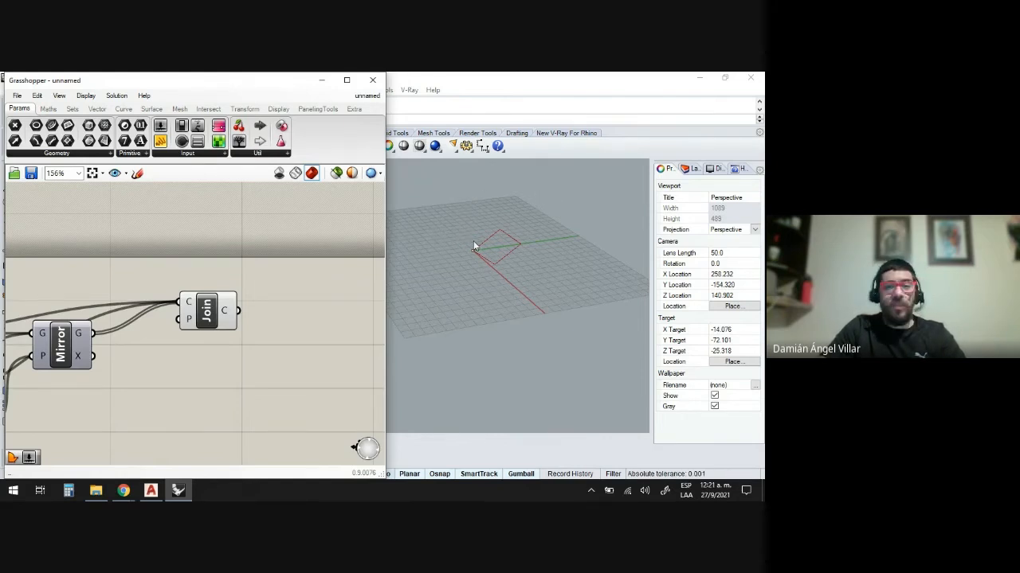
scroll(95, 279, "down", 3)
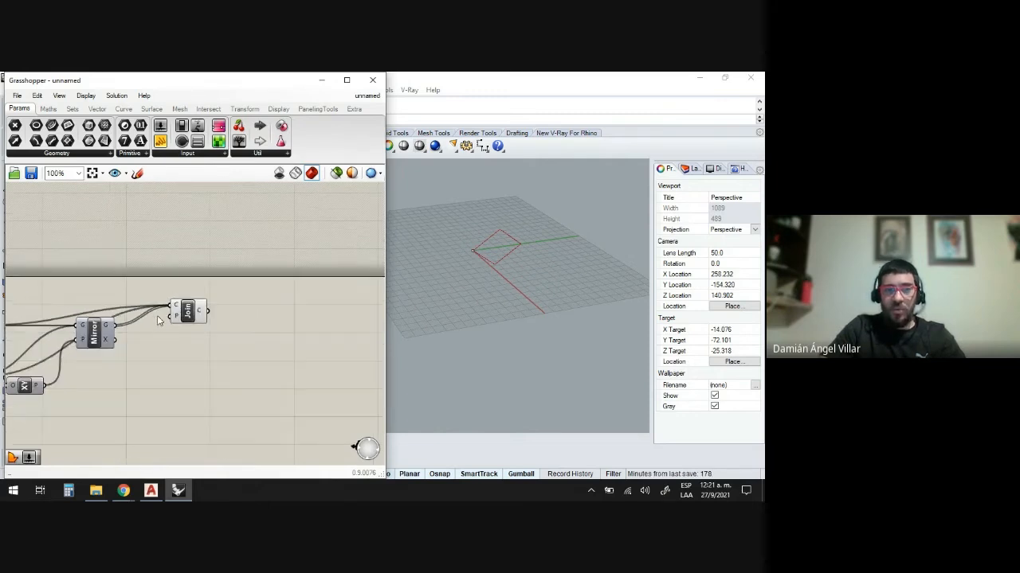
double_click(253, 358)
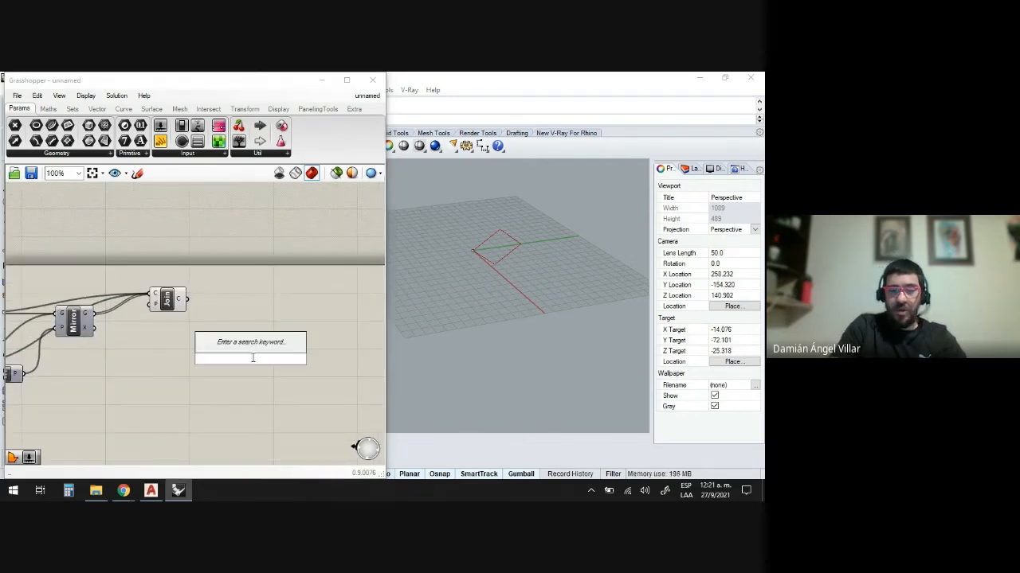
type("MOVE")
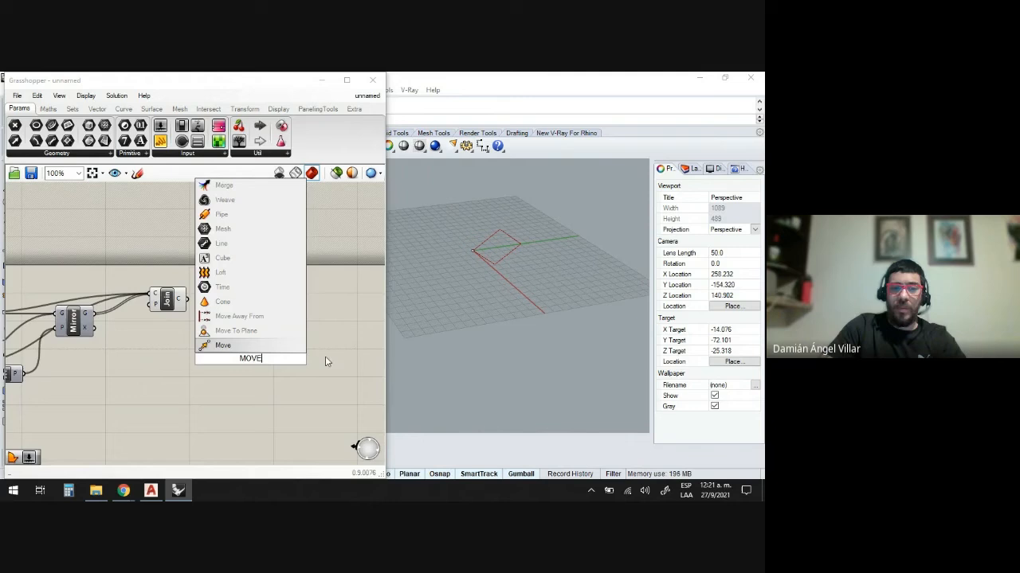
left_click(239, 346)
left_click_drag(250, 358, 340, 338)
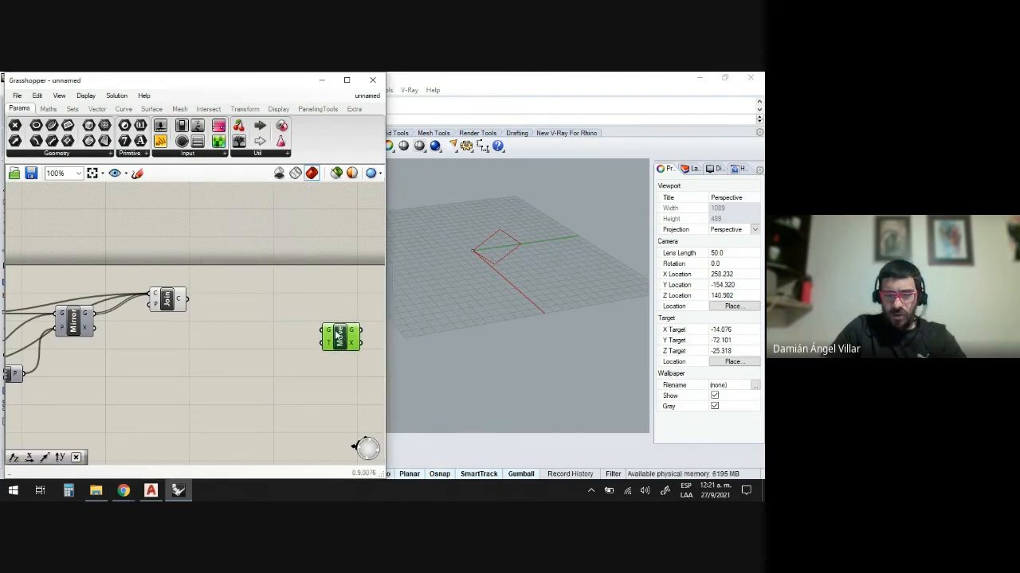
scroll(289, 338, "up", 4)
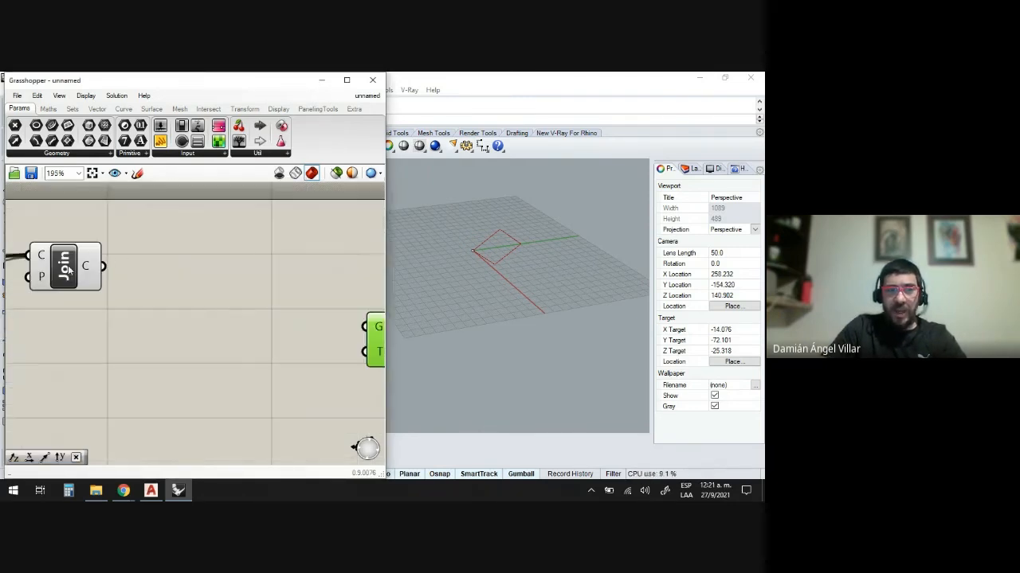
left_click_drag(102, 266, 360, 328)
scroll(344, 288, "down", 2)
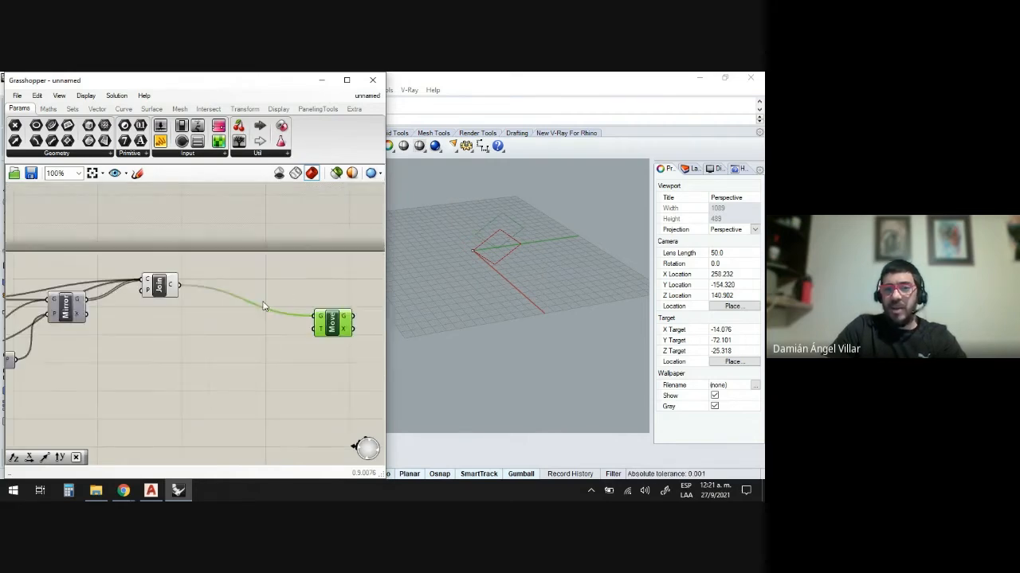
Add a Unit Y vector component and connect it to the new Move component's translation input
scroll(313, 319, "down", 1)
scroll(477, 255, "up", 2)
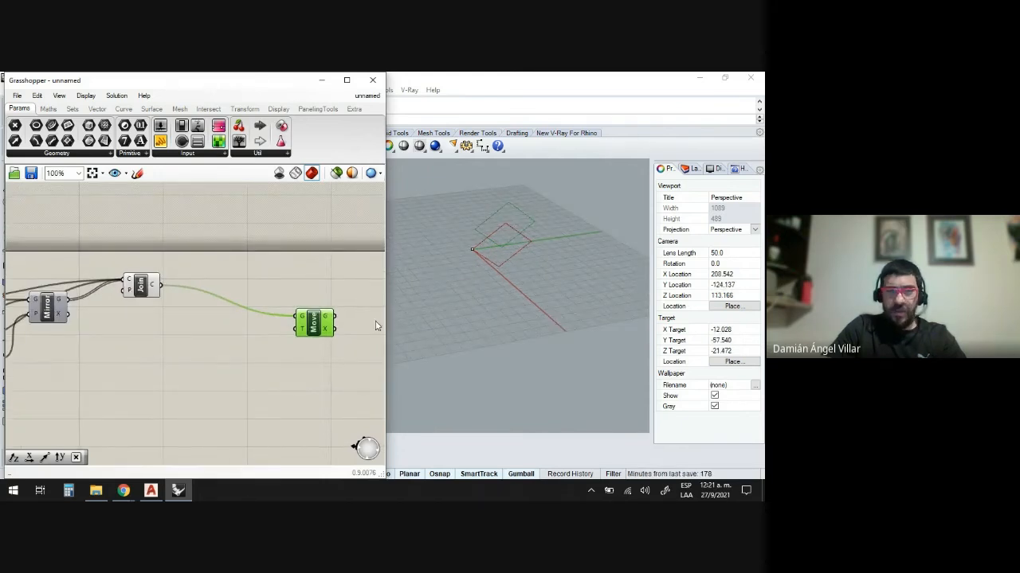
double_click(259, 351)
type("y")
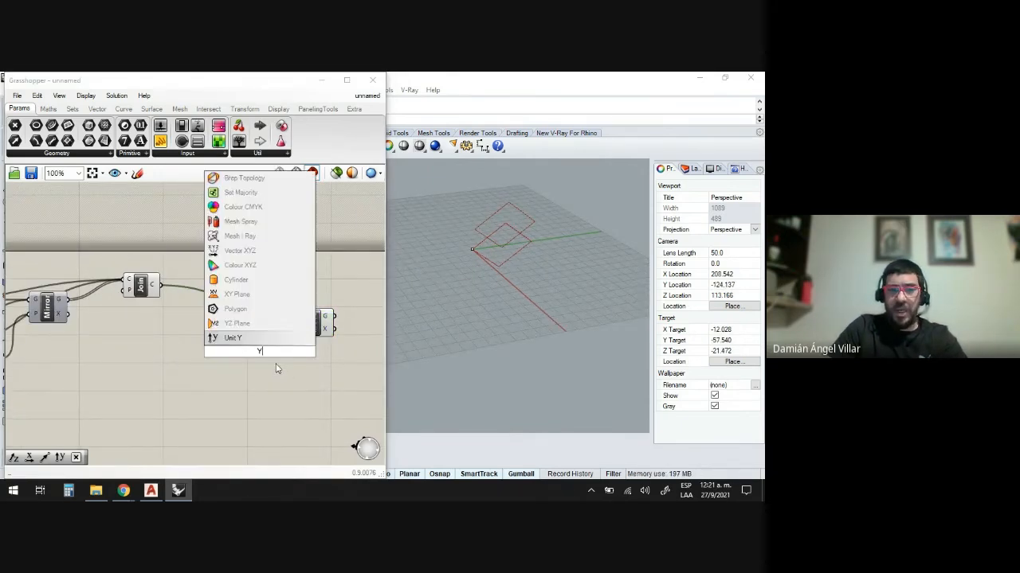
left_click(254, 340)
left_click_drag(264, 352, 300, 329)
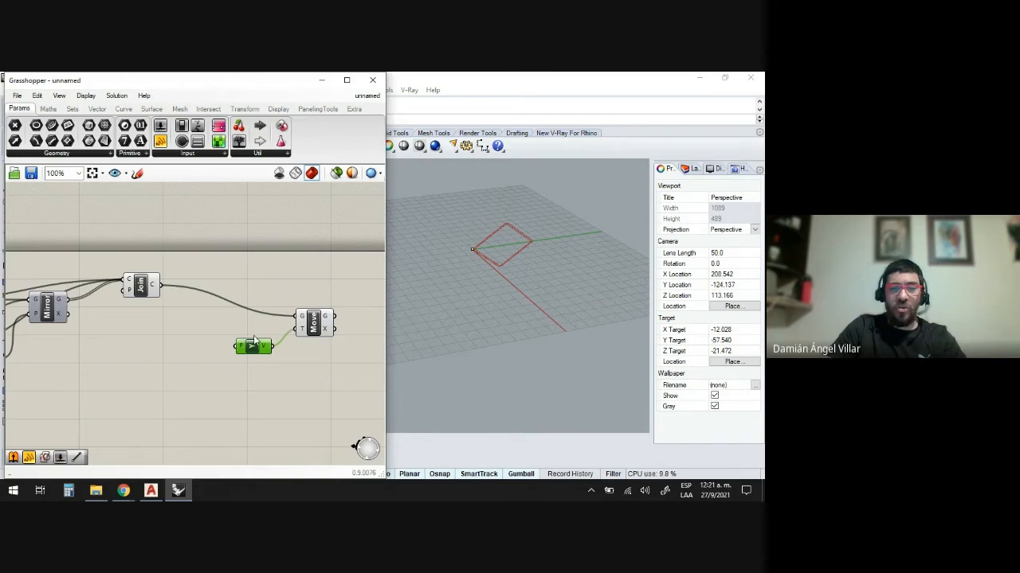
scroll(481, 239, "up", 5)
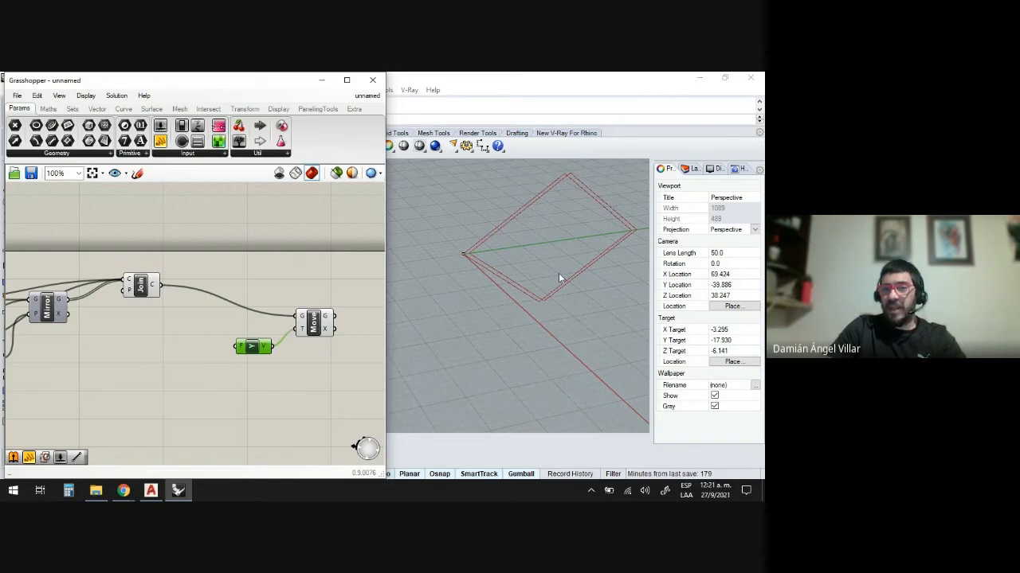
Add a Distance component below Join and connect the definition's starting point parameter to its A input
scroll(323, 328, "down", 2)
scroll(284, 337, "up", 3)
double_click(283, 335)
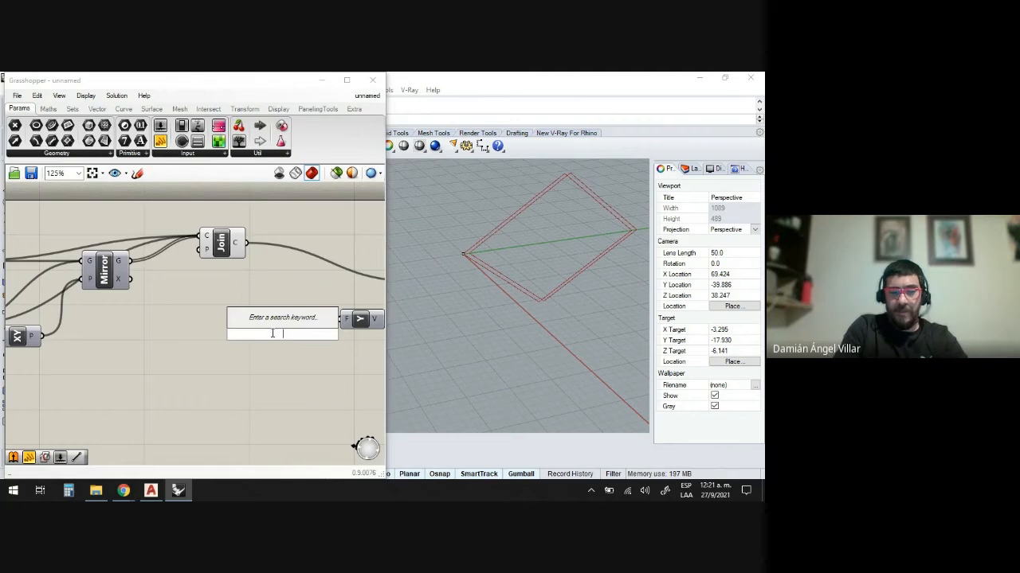
type("DIS")
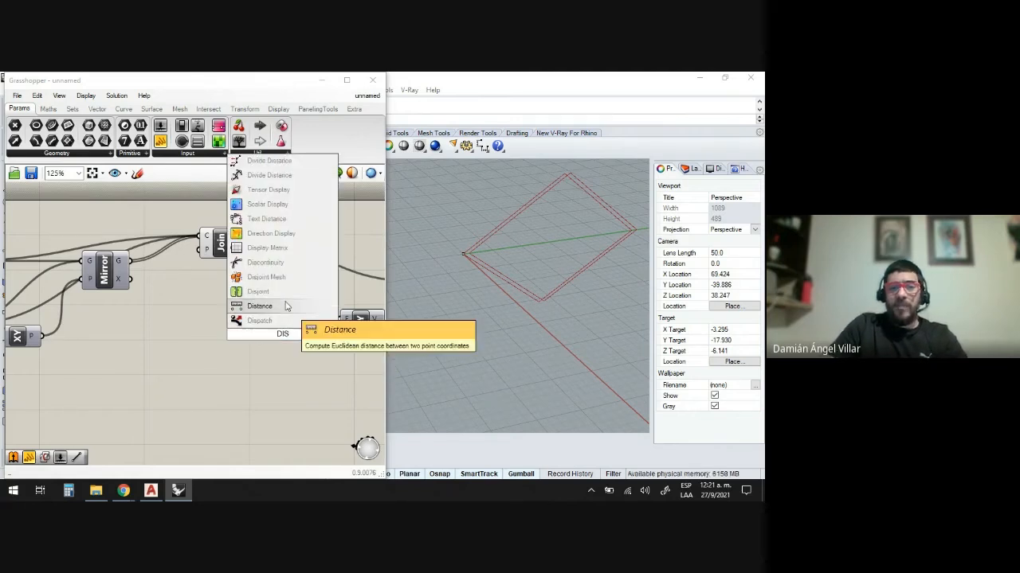
left_click(259, 306)
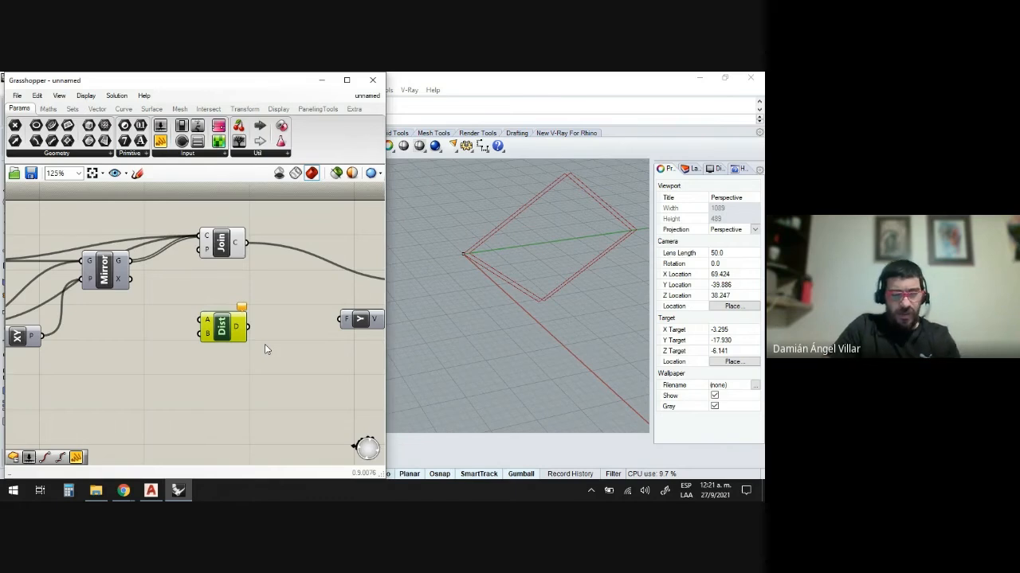
scroll(296, 346, "down", 7)
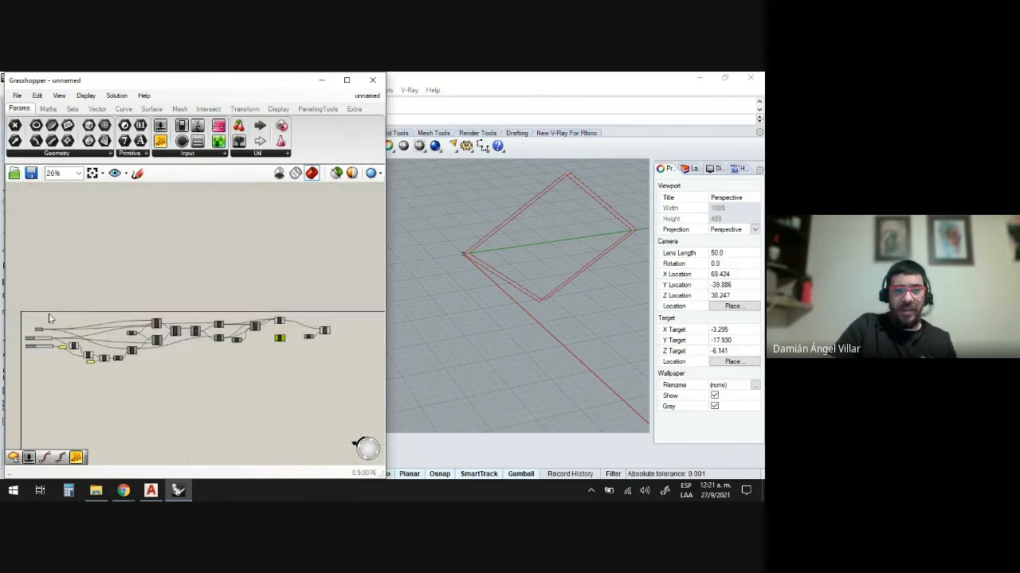
scroll(50, 320, "up", 4)
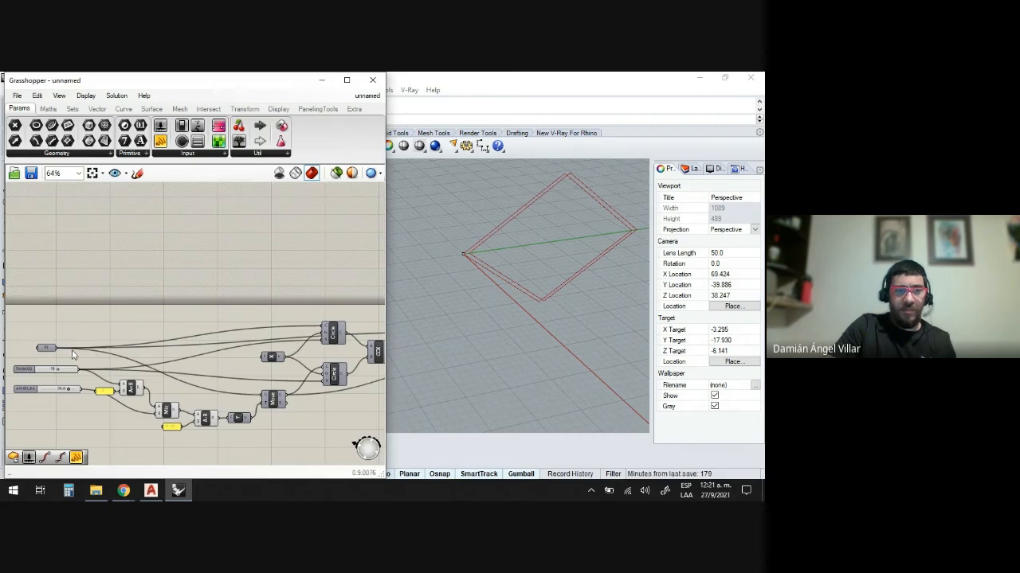
scroll(296, 406, "down", 3)
scroll(267, 298, "up", 5)
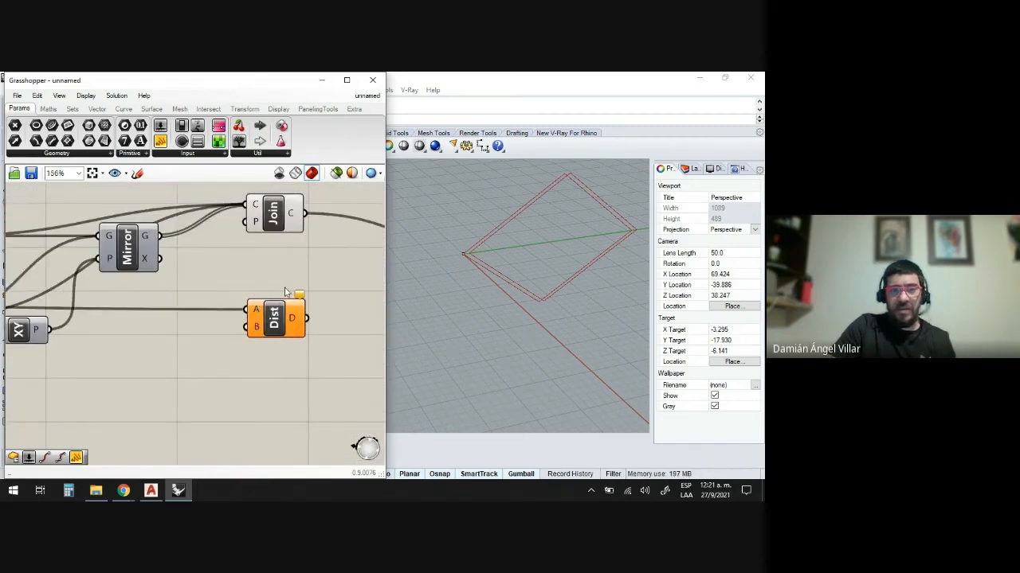
Connect the geometry output of the first Move component, the moved point, to the Distance component's B input
scroll(279, 300, "down", 5)
scroll(158, 298, "up", 8)
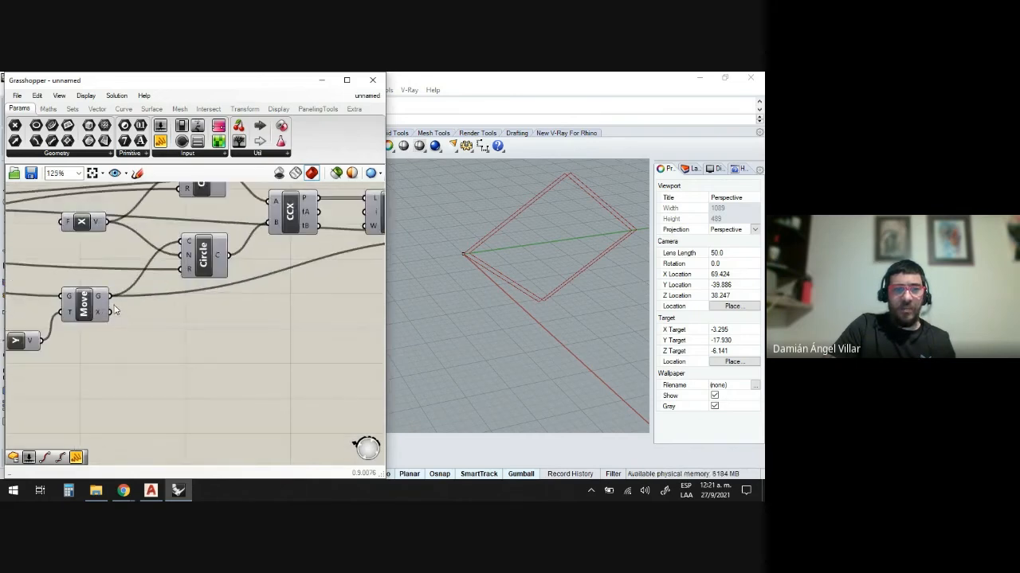
left_click_drag(109, 299, 275, 257)
scroll(119, 296, "down", 8)
scroll(255, 299, "up", 5)
scroll(255, 300, "up", 3)
left_click(299, 253)
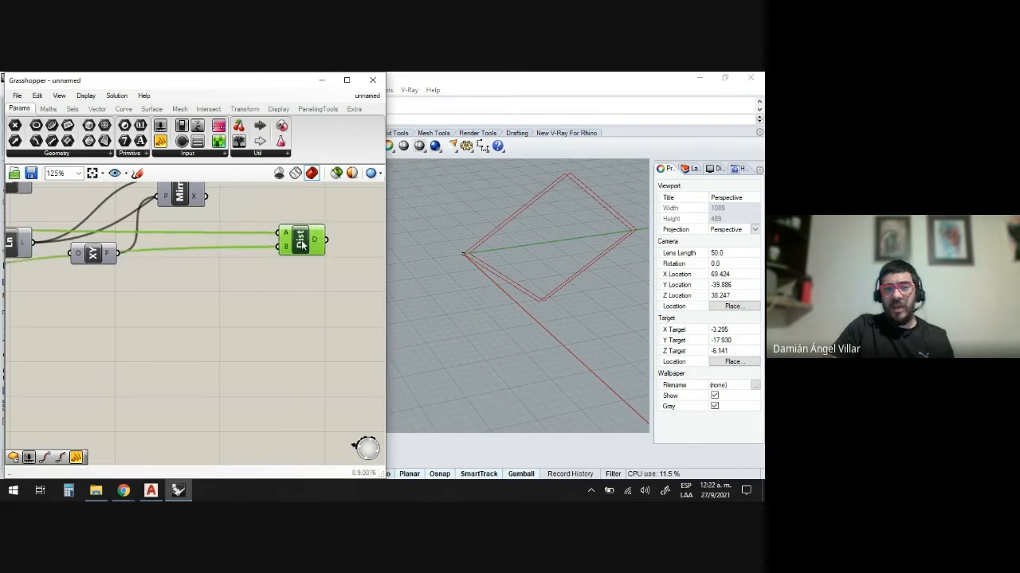
Connect the Distance output to the factor input of the Unit Y vector that drives the curve's Move
scroll(299, 253, "down", 3)
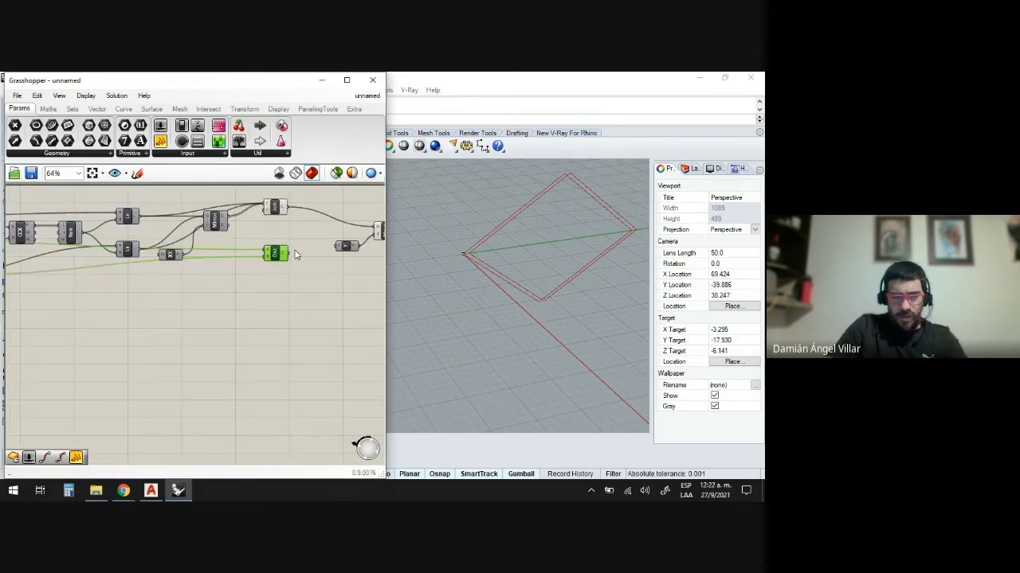
scroll(271, 252, "up", 4)
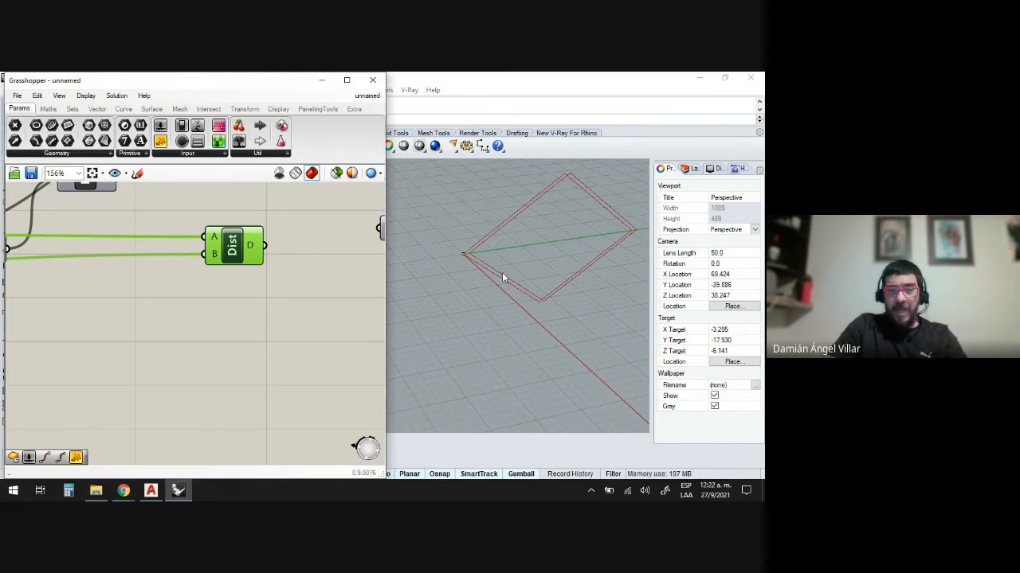
scroll(248, 253, "down", 3)
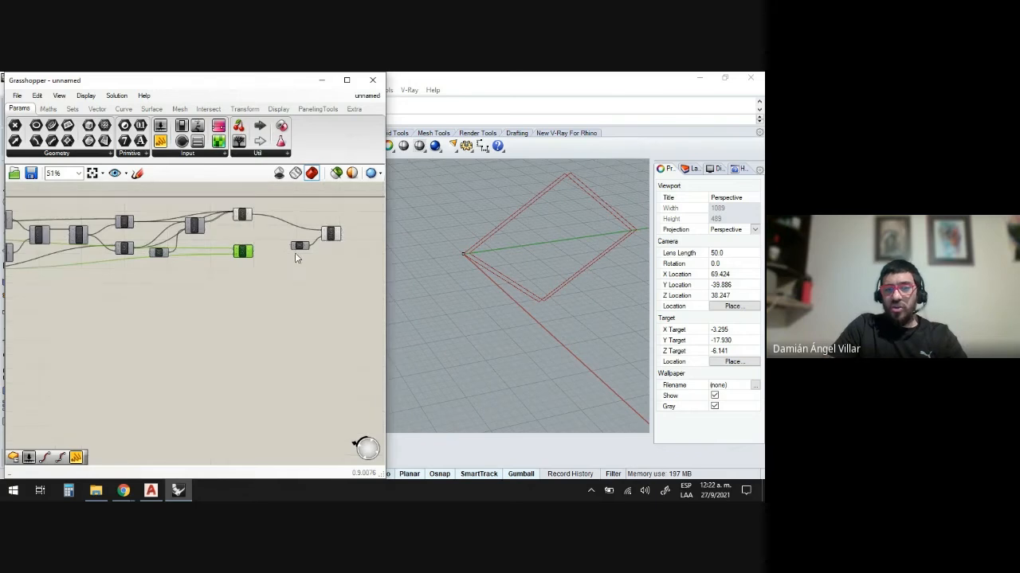
scroll(287, 252, "up", 1)
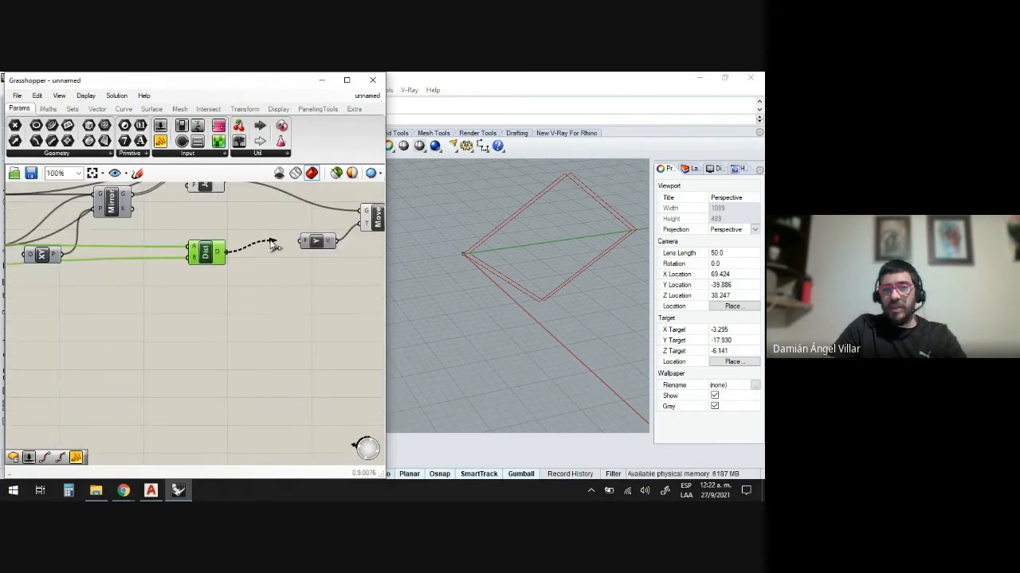
scroll(371, 260, "down", 3)
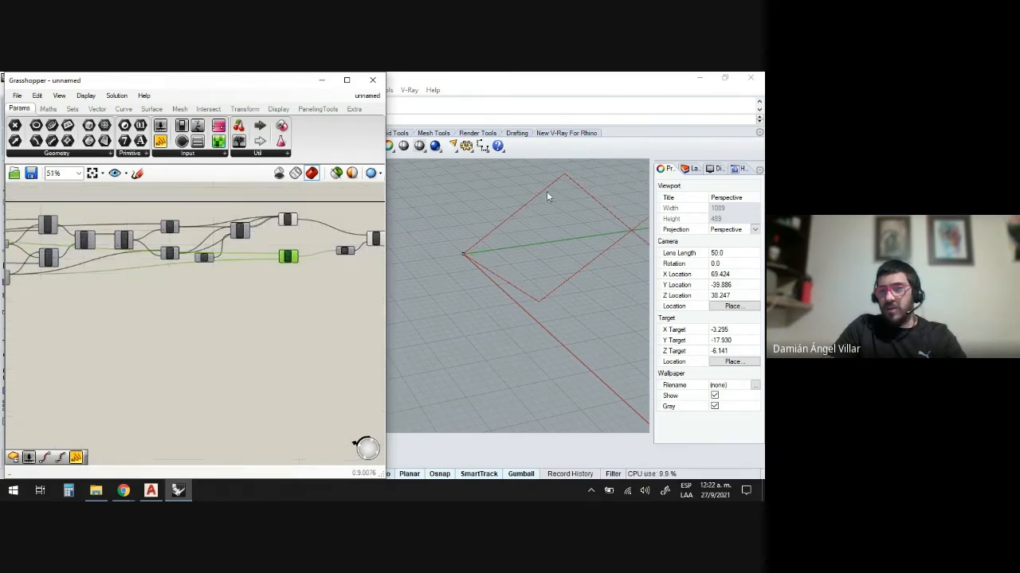
scroll(550, 203, "down", 3)
scroll(359, 266, "up", 4)
Add a Series component directly below the Distance component
scroll(264, 254, "up", 2)
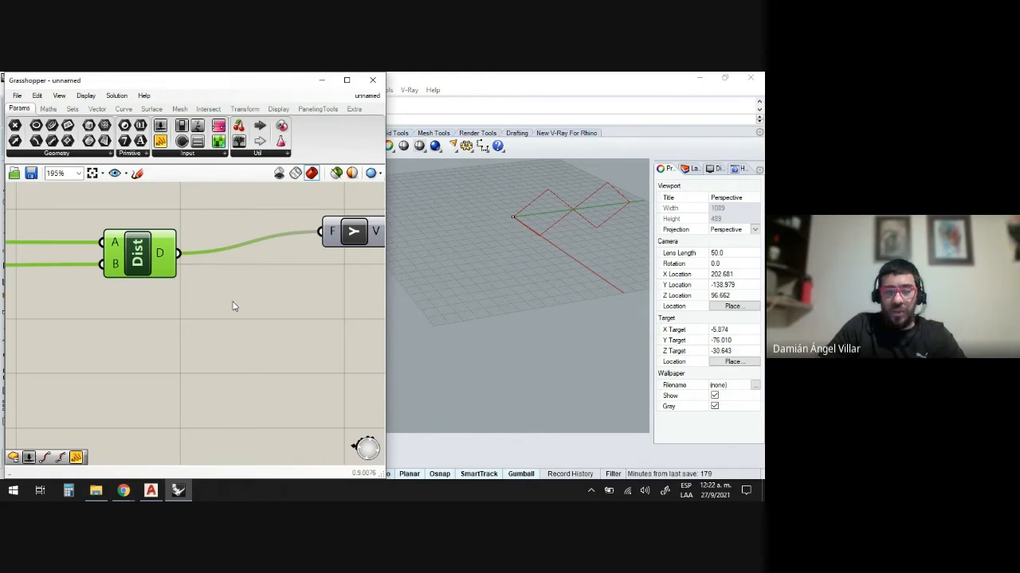
scroll(223, 295, "down", 6)
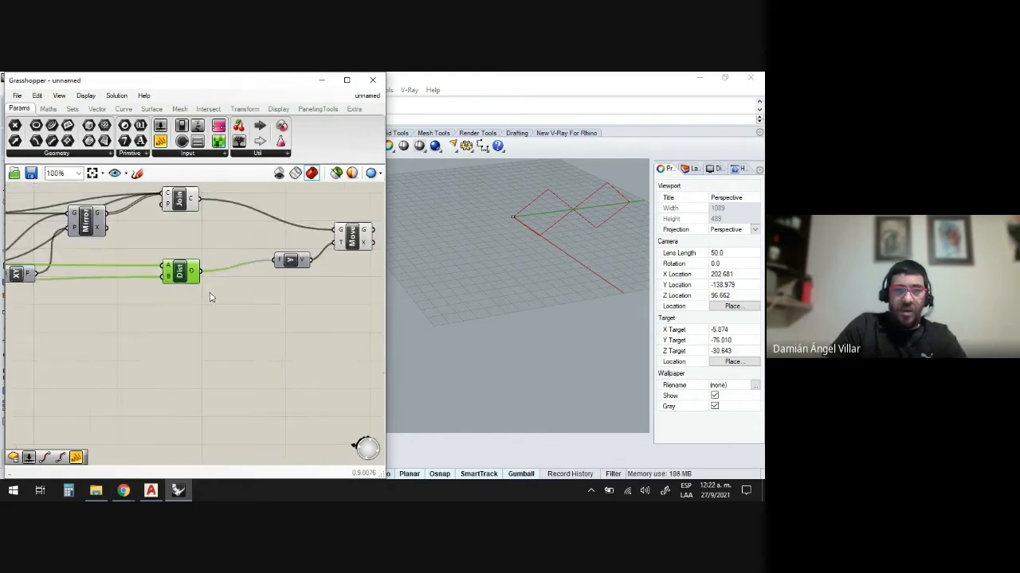
double_click(182, 315)
type("SER")
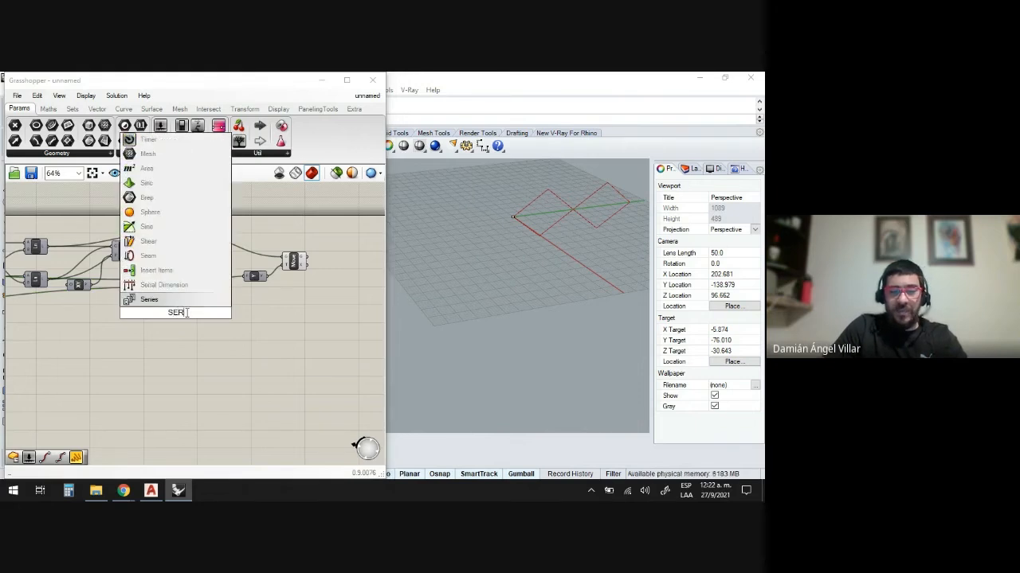
key("Return")
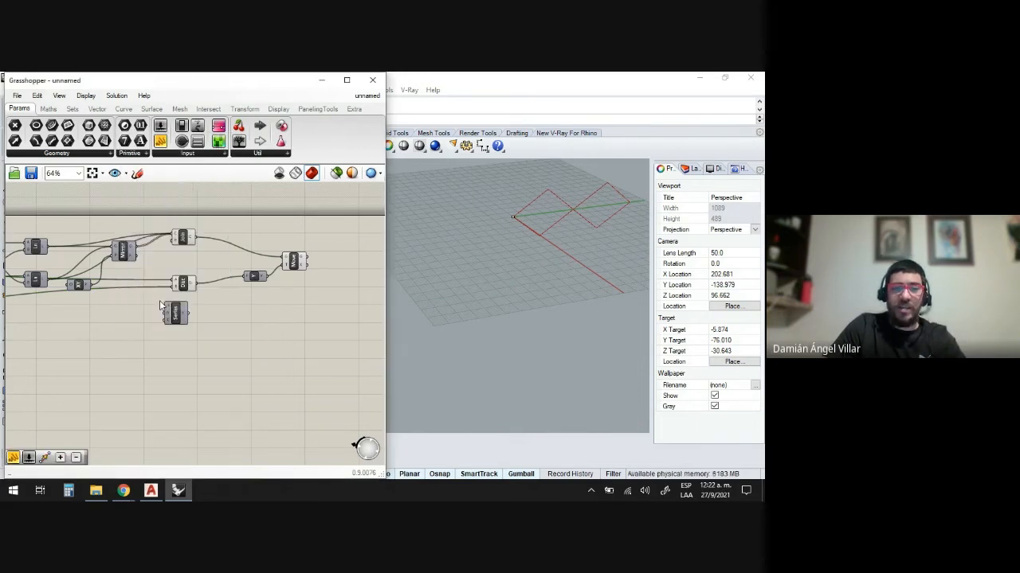
scroll(166, 316, "up", 2)
scroll(166, 316, "up", 2)
left_click(202, 323)
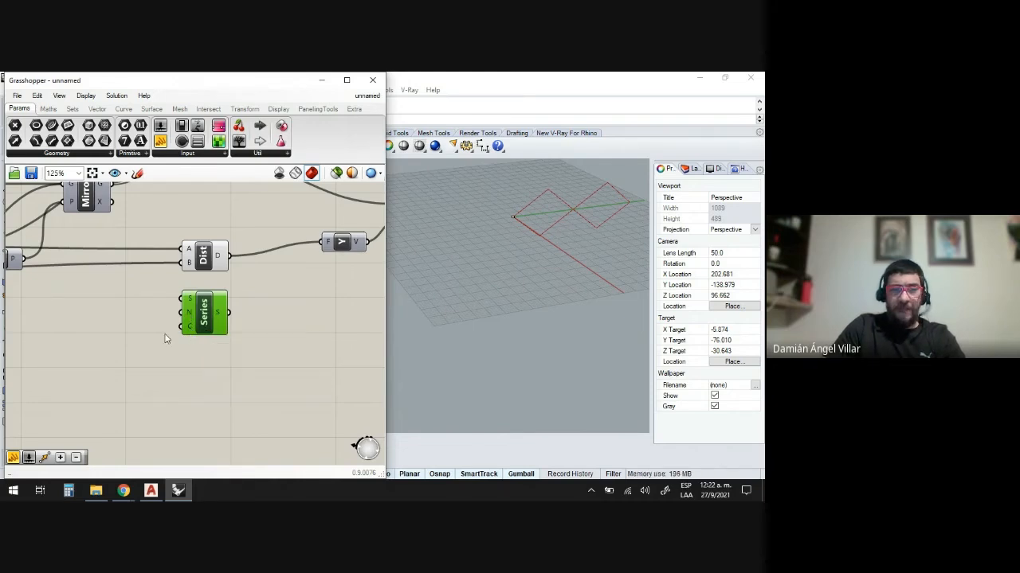
Add a number slider with a maximum of 10, set it to 6, and connect it to the Series count input
double_click(151, 290)
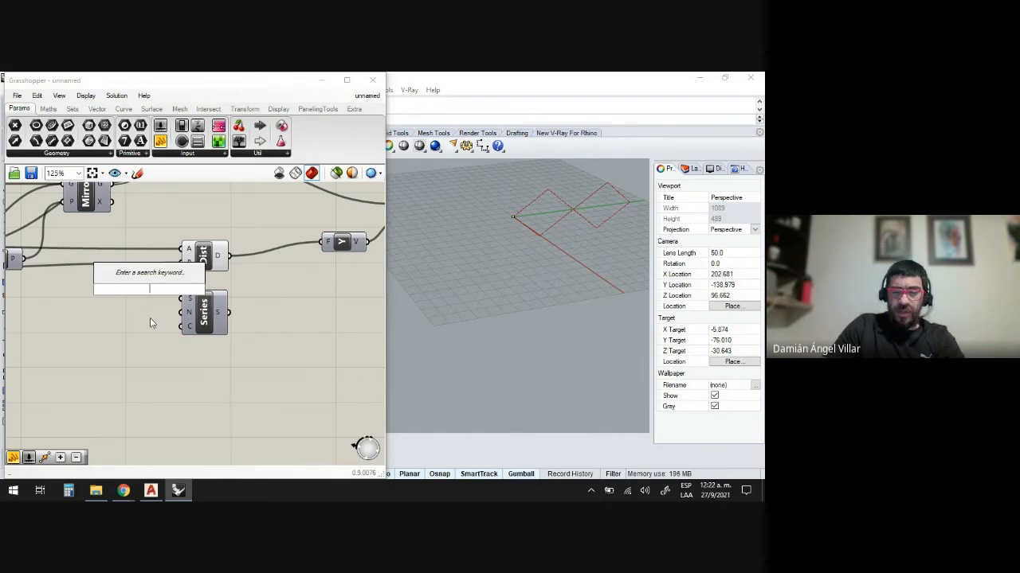
type("10")
key("Return")
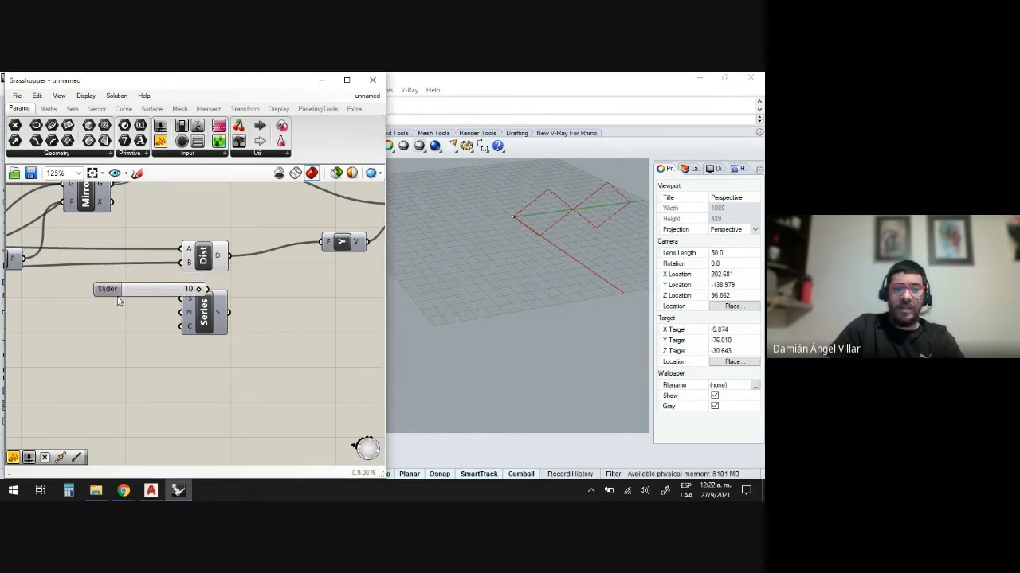
left_click_drag(105, 290, 56, 328)
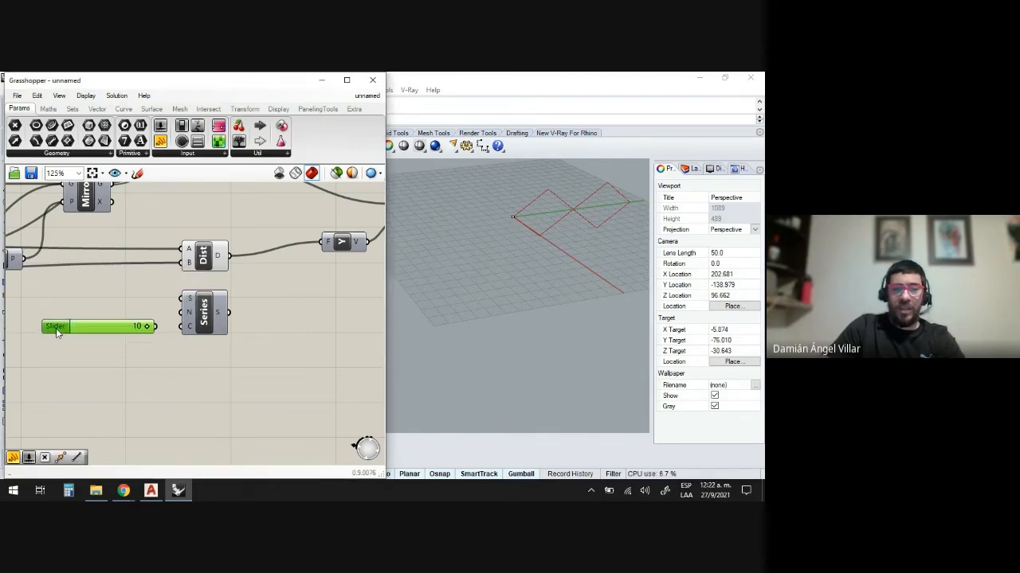
left_click_drag(153, 327, 114, 331)
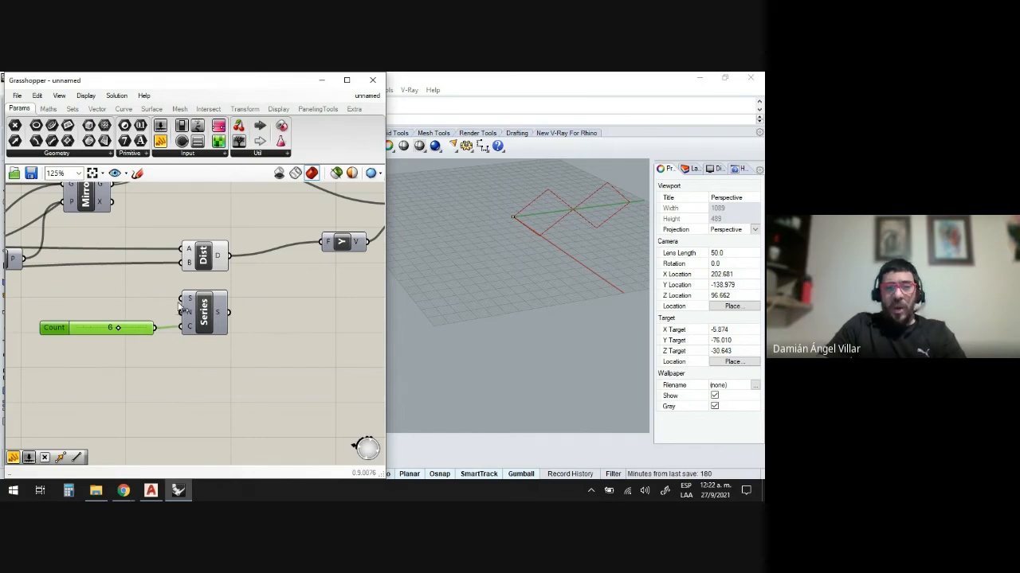
Add a Multiplication component beside the Series component, feeding the Distance output into A and the Series output into B
scroll(182, 307, "down", 2)
scroll(140, 301, "up", 4)
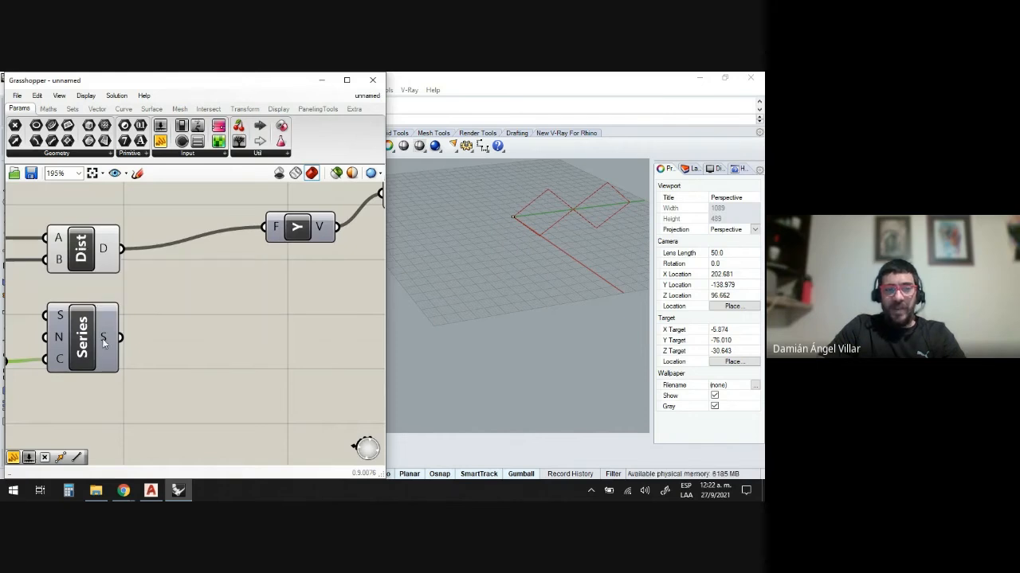
double_click(182, 314)
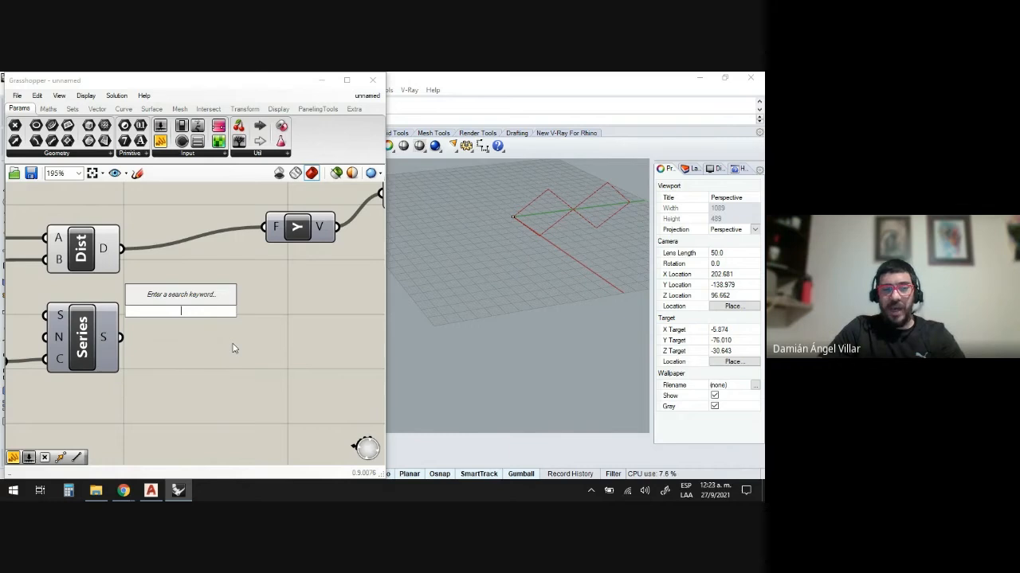
type("*")
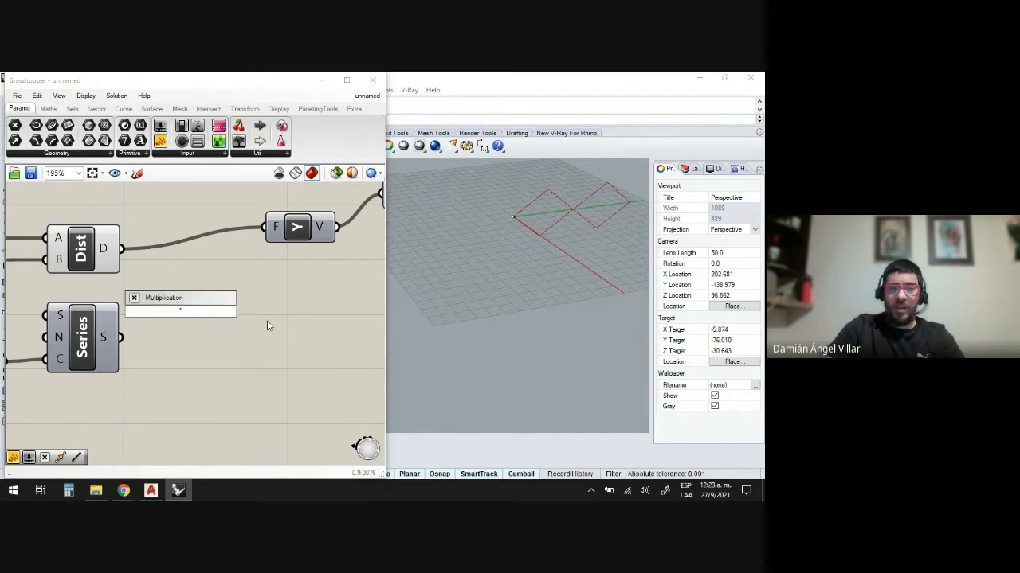
key("Return")
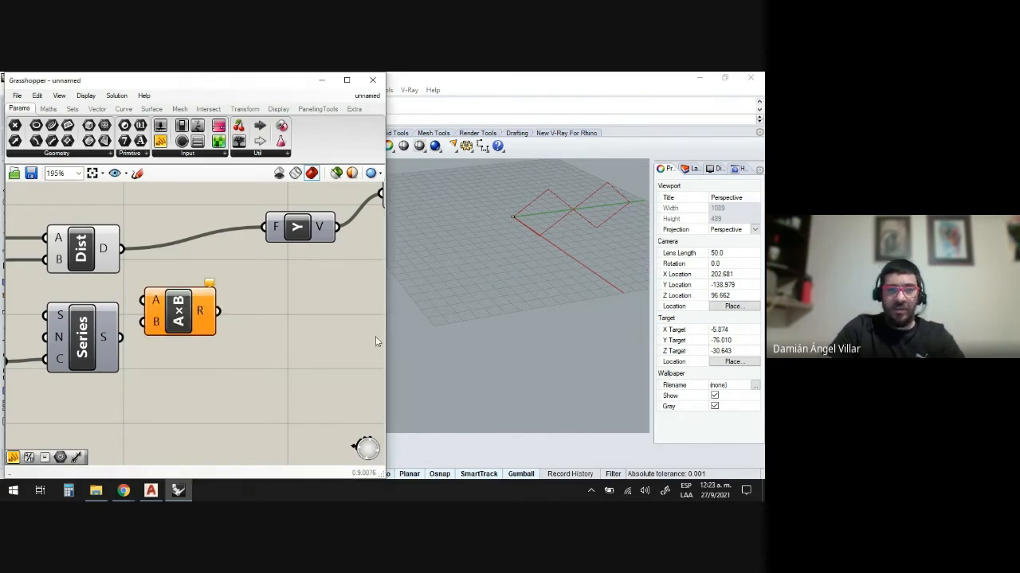
left_click_drag(156, 307, 185, 305)
left_click_drag(122, 247, 172, 296)
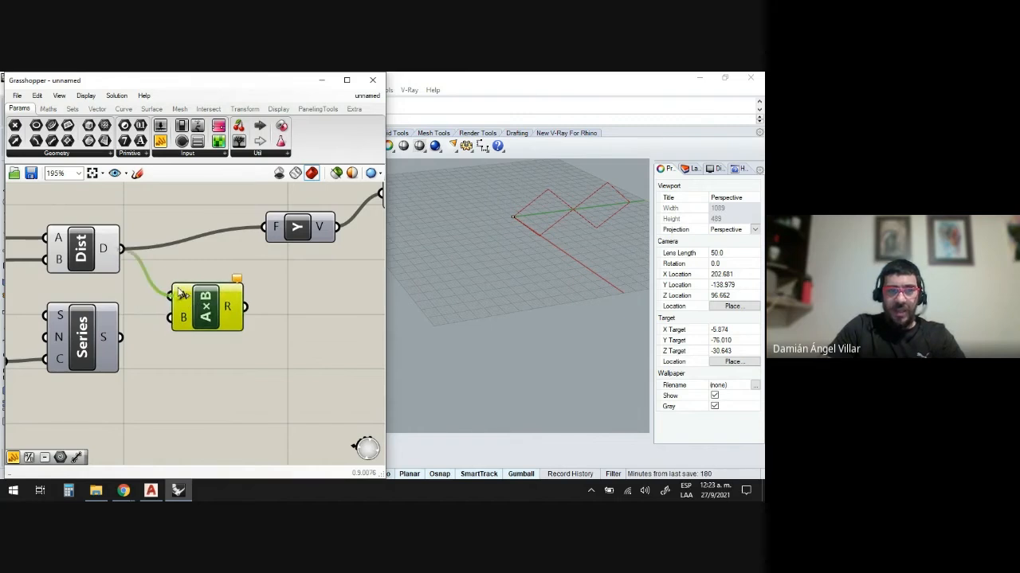
left_click_drag(121, 338, 172, 318)
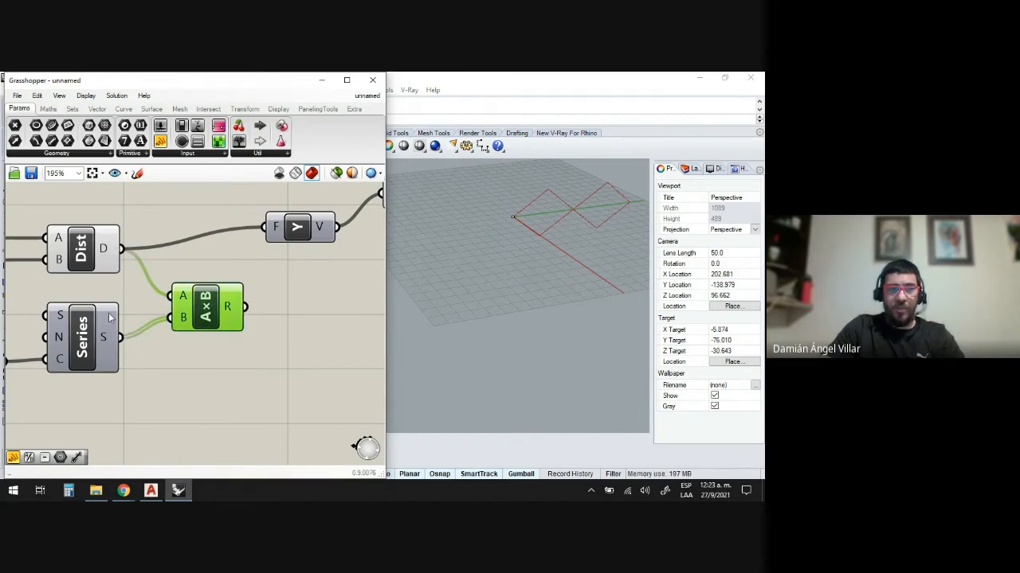
Check the list of values produced by the Multiplication component's result output
scroll(132, 314, "down", 2)
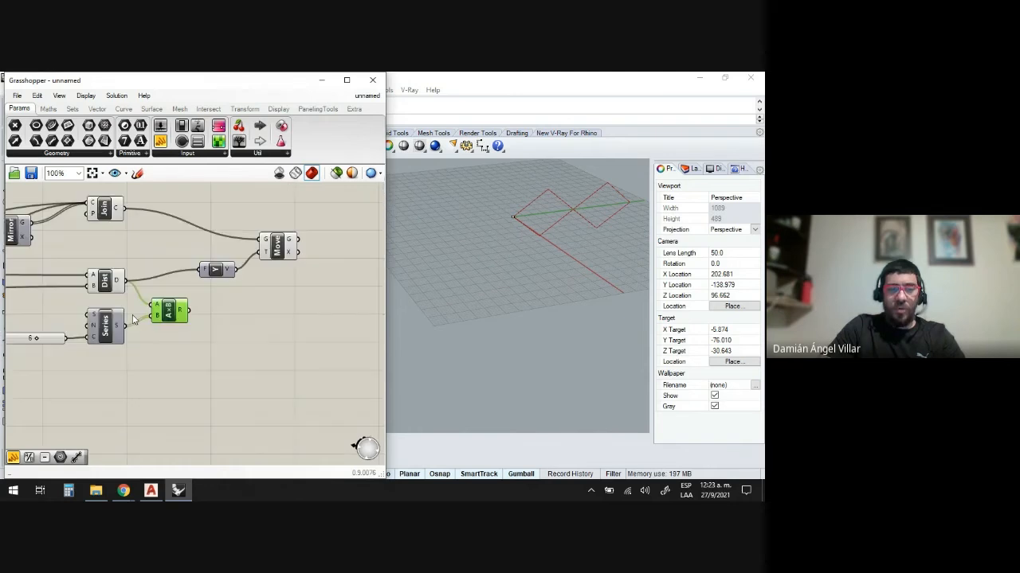
scroll(54, 340, "up", 4)
scroll(64, 334, "down", 1)
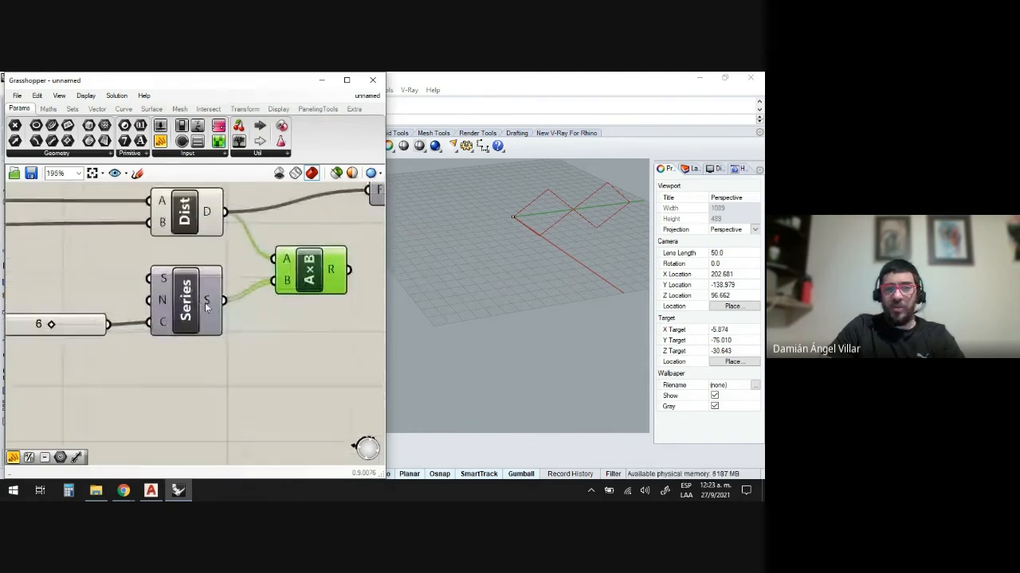
right_click(207, 307)
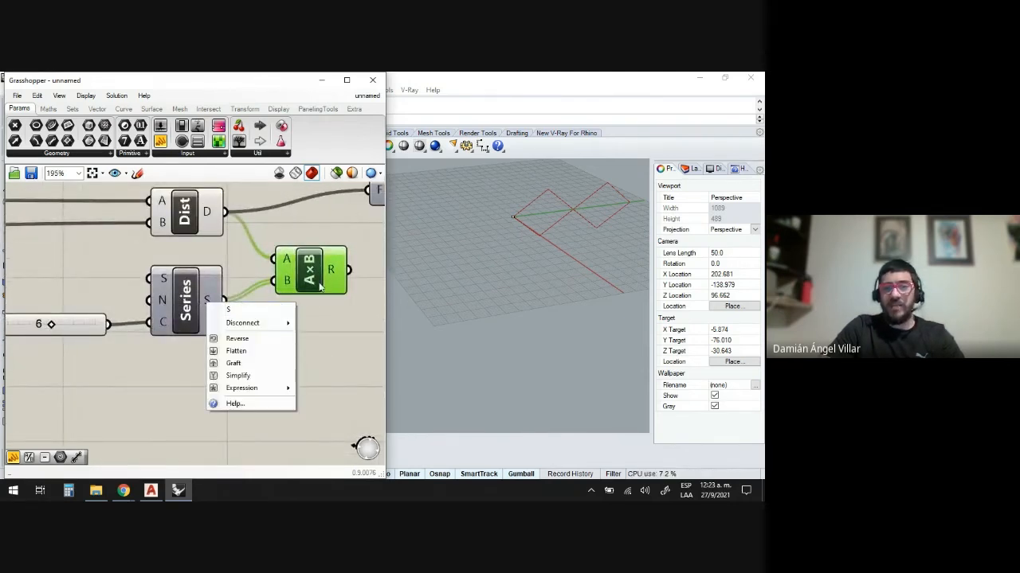
left_click(335, 267)
mouse_move(333, 273)
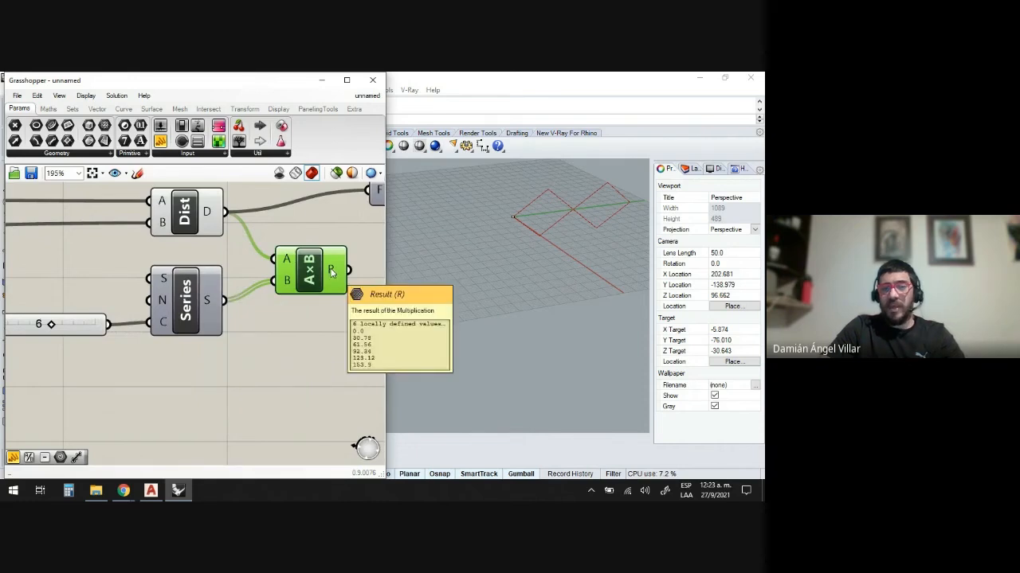
mouse_move(206, 213)
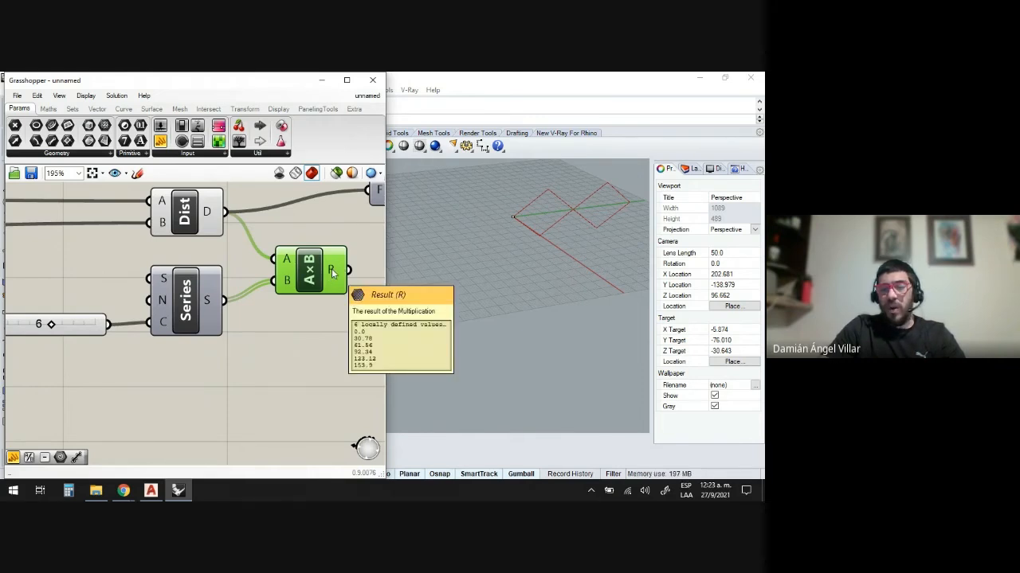
Connect the Multiplication result to the Unit Y factor input, replacing the direct Distance connection
scroll(363, 268, "up", 2)
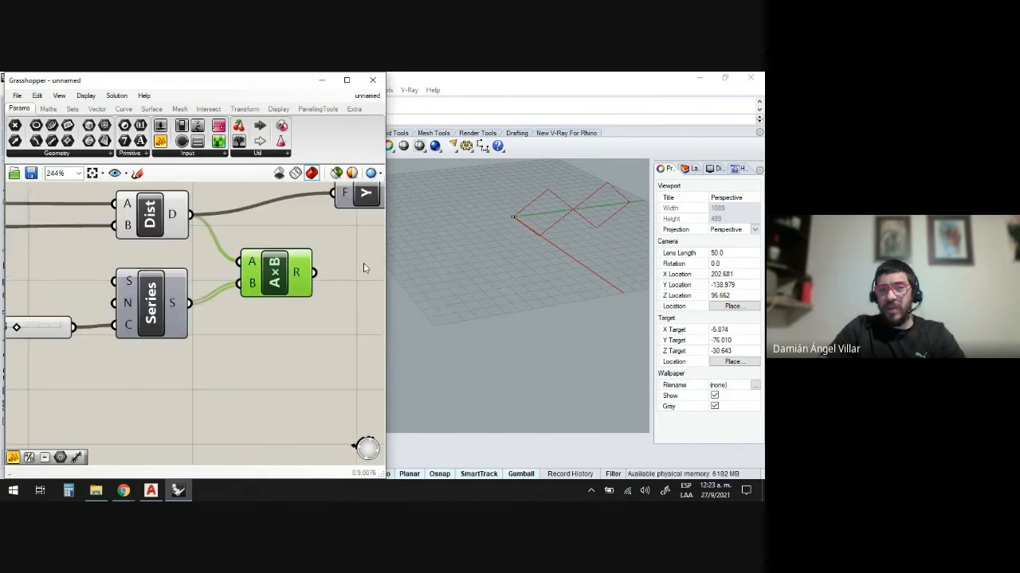
scroll(364, 268, "up", 1)
scroll(191, 306, "down", 2)
scroll(299, 254, "up", 2)
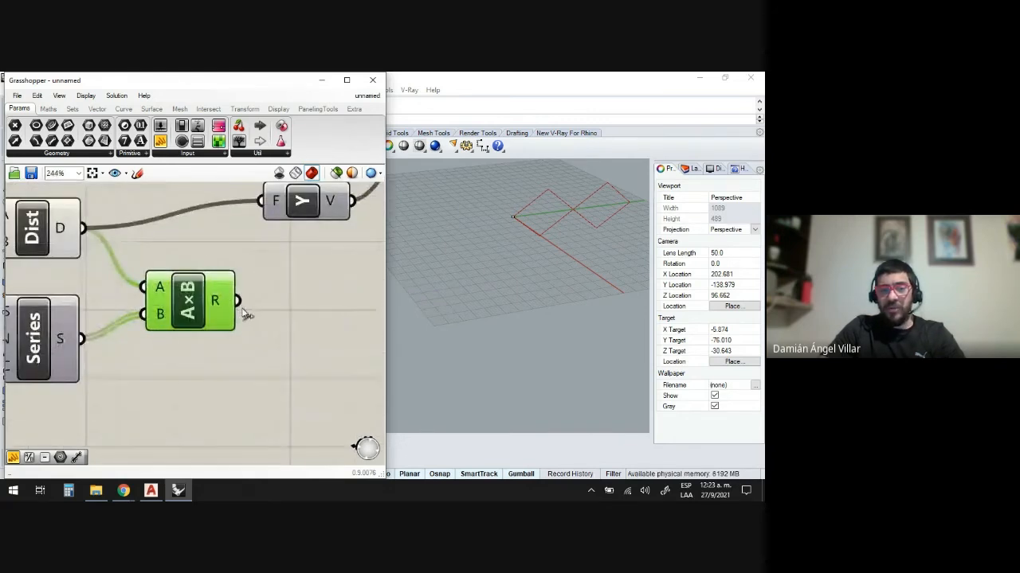
left_click_drag(239, 302, 263, 209)
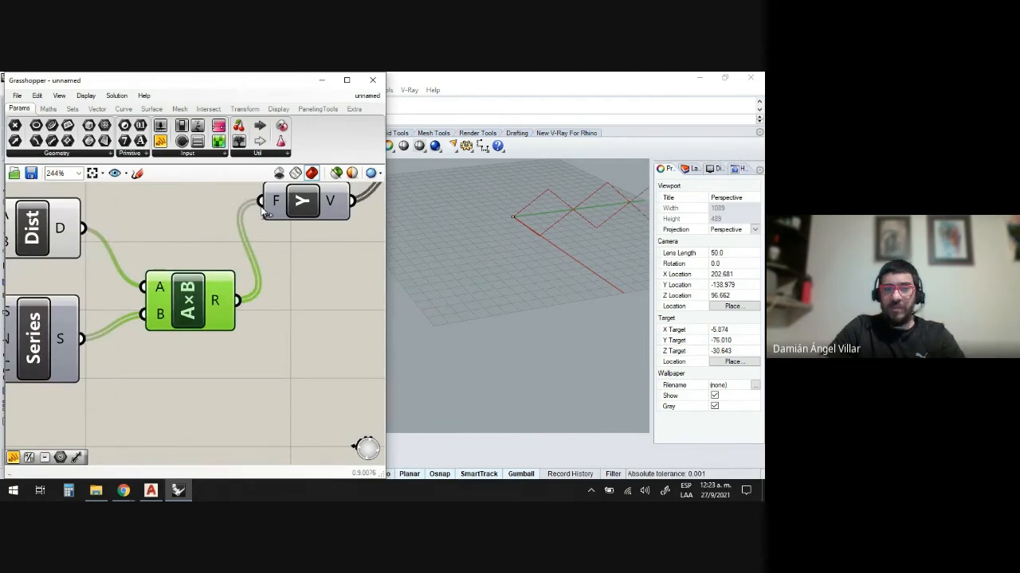
Lower the APERTURA slider slightly to test how the row of repeated diamonds adapts
scroll(231, 283, "down", 4)
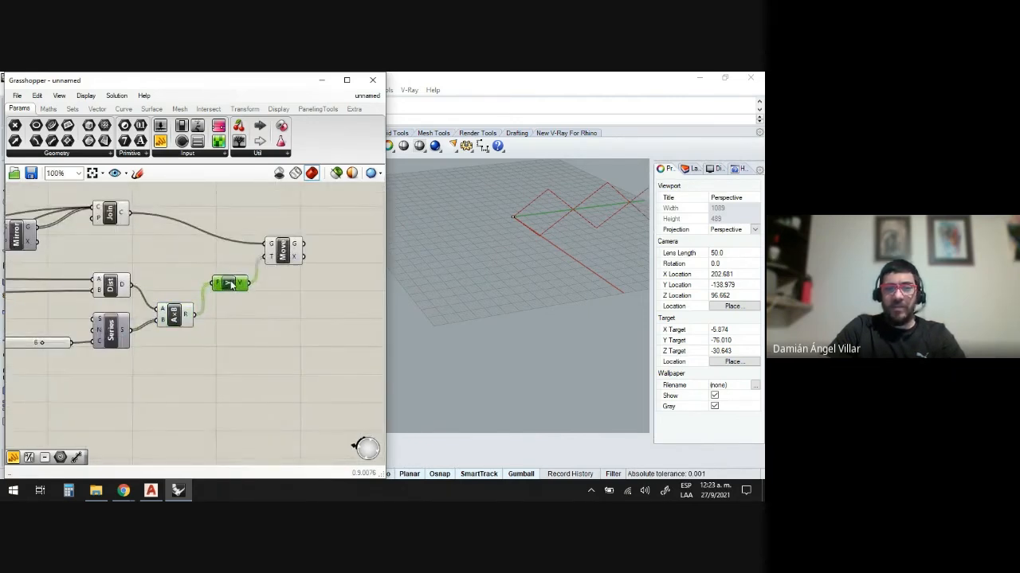
scroll(475, 271, "down", 5)
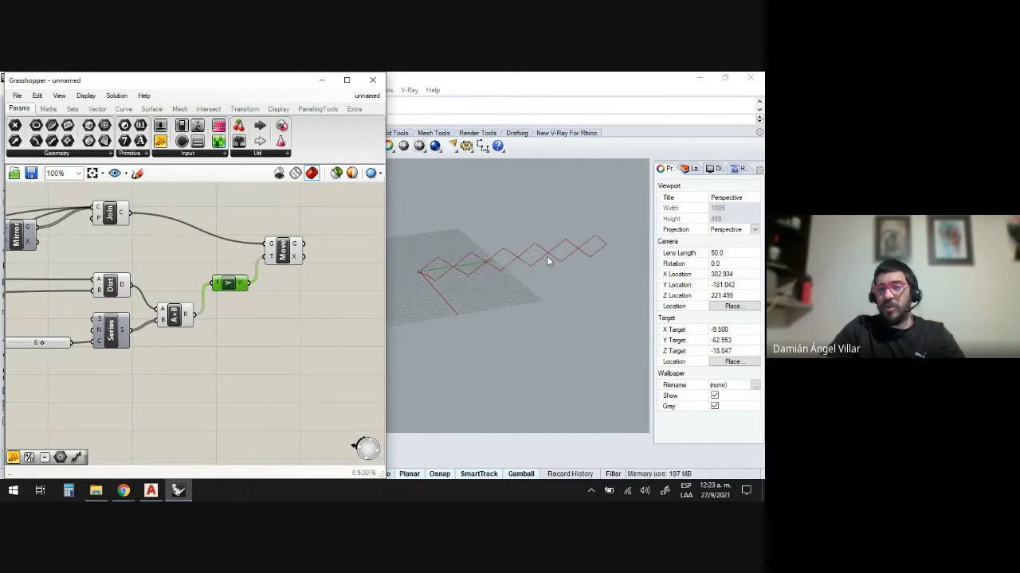
scroll(251, 296, "down", 8)
scroll(95, 295, "up", 8)
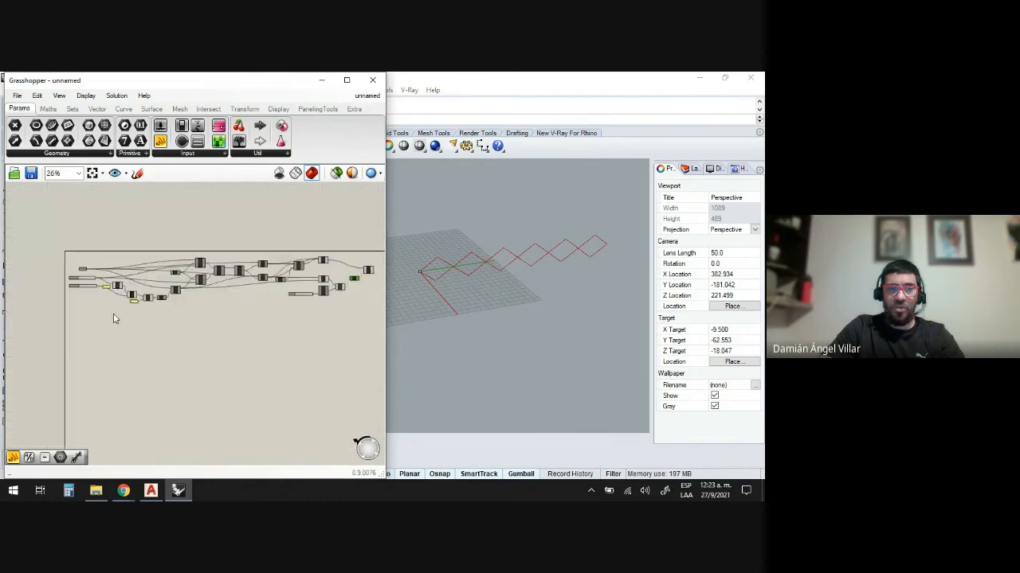
scroll(78, 274, "up", 3)
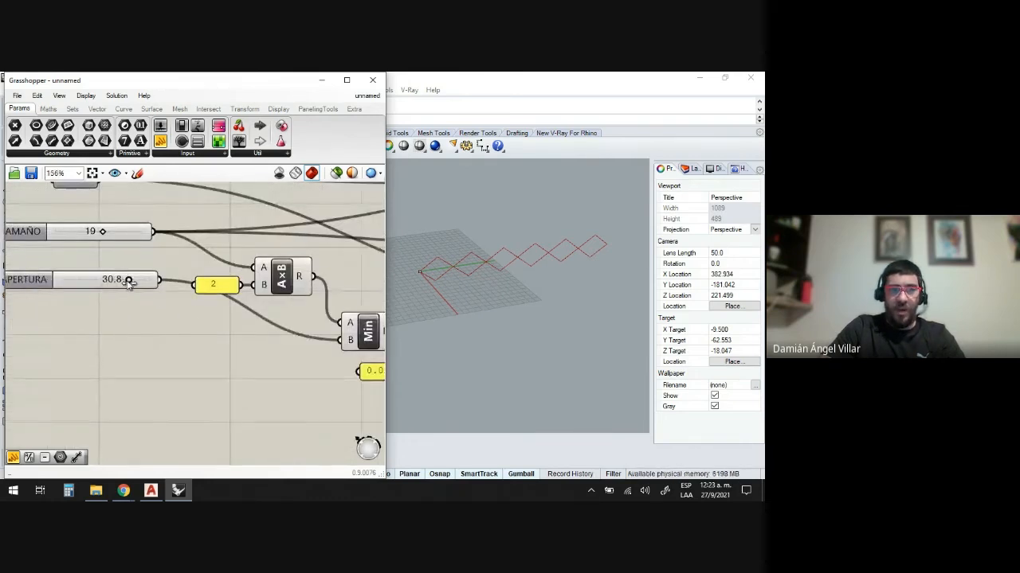
mouse_move(129, 280)
left_mouse_down()
mouse_move(140, 281)
mouse_move(94, 280)
mouse_move(136, 279)
mouse_move(123, 278)
left_mouse_up()
Add the Rotate component that has centre, From and To direction inputs next to the Move component that repeats the curve
scroll(122, 310, "down", 5)
scroll(290, 298, "up", 6)
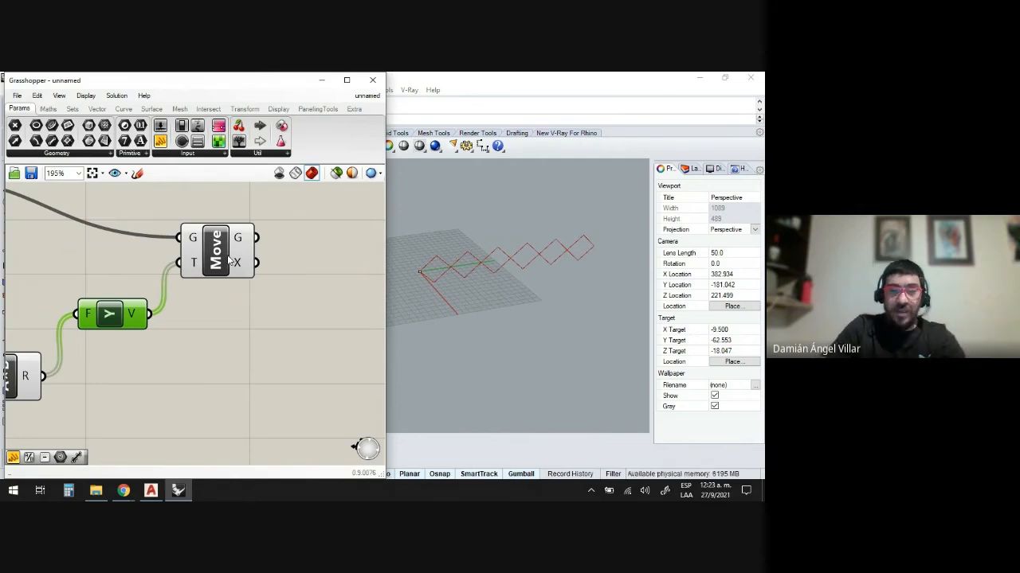
scroll(220, 294, "down", 4)
scroll(446, 275, "up", 2)
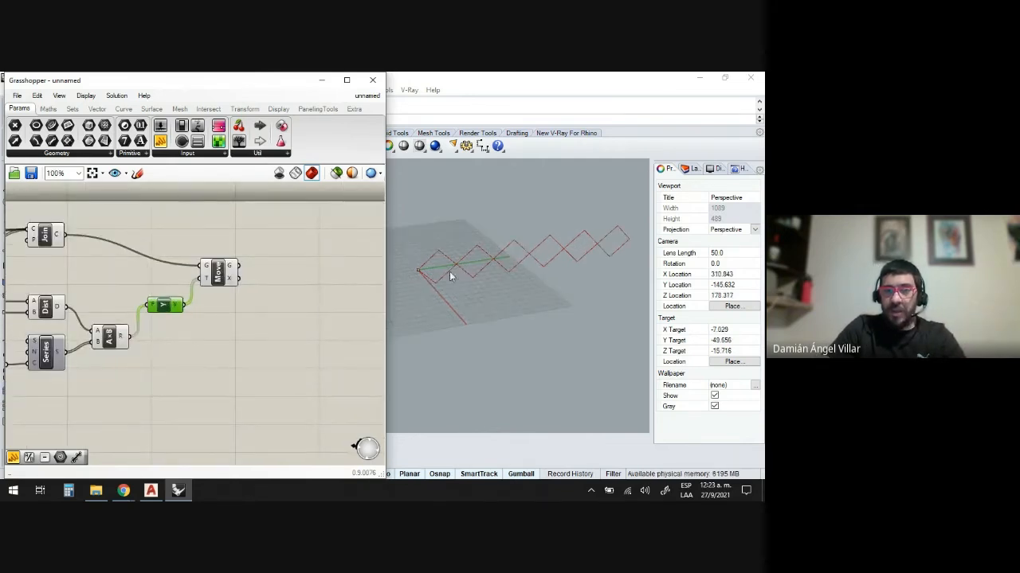
scroll(235, 281, "up", 2)
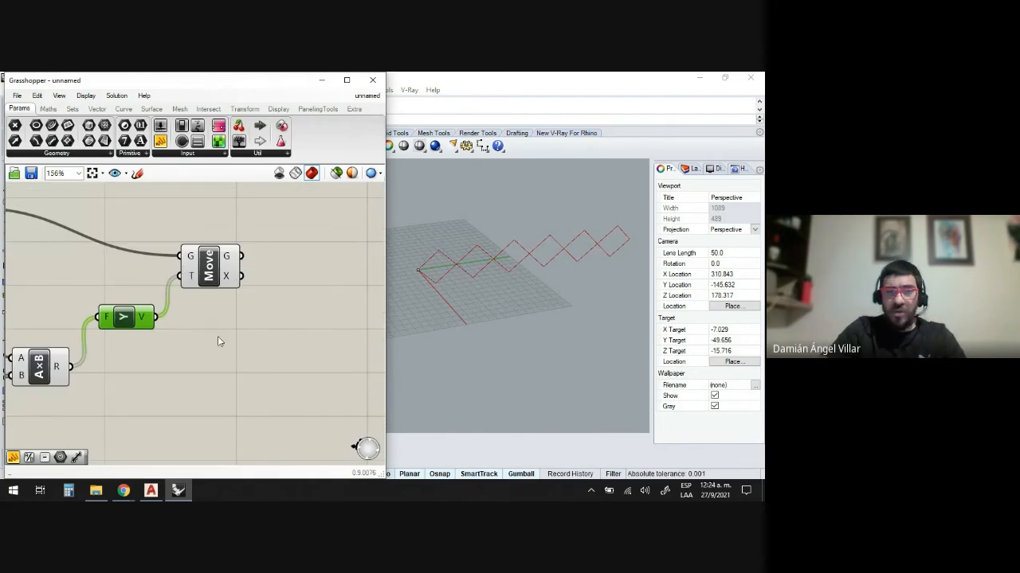
double_click(321, 282)
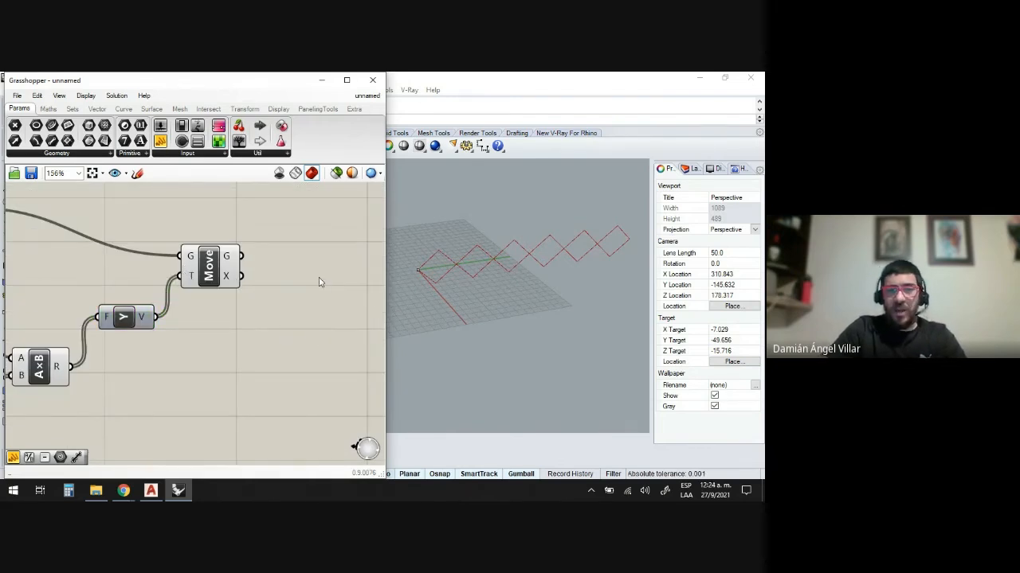
type("RO")
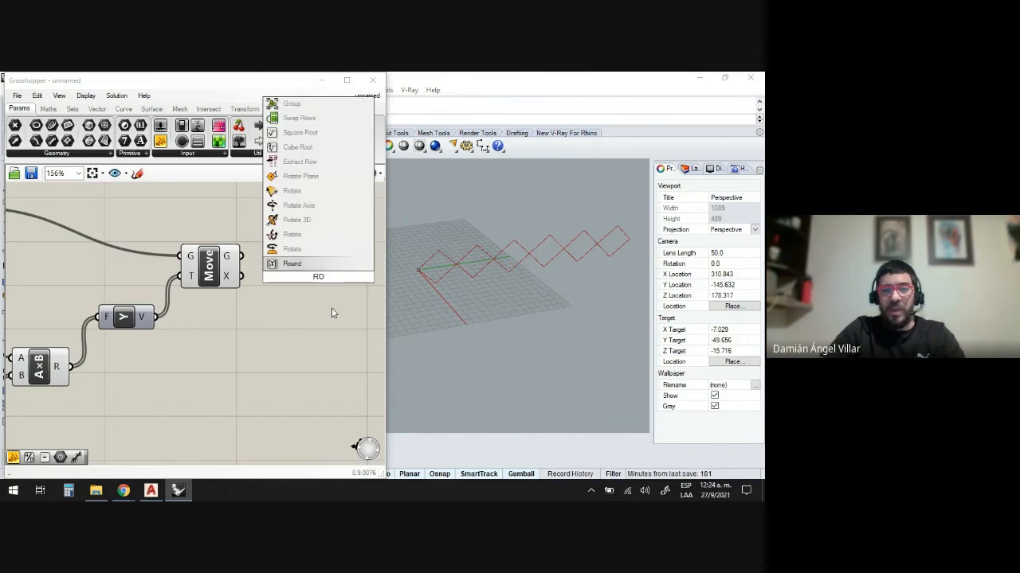
type("T")
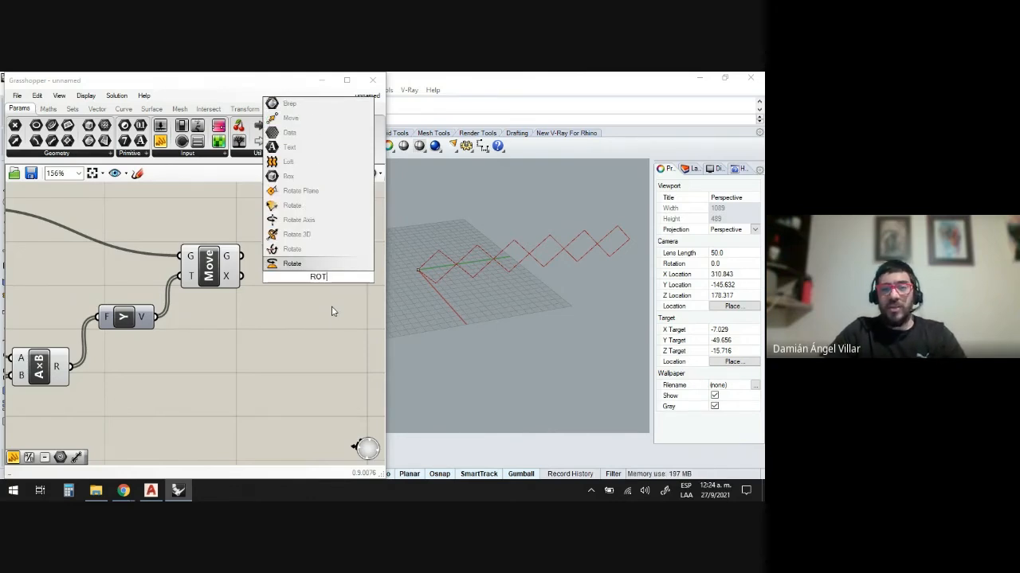
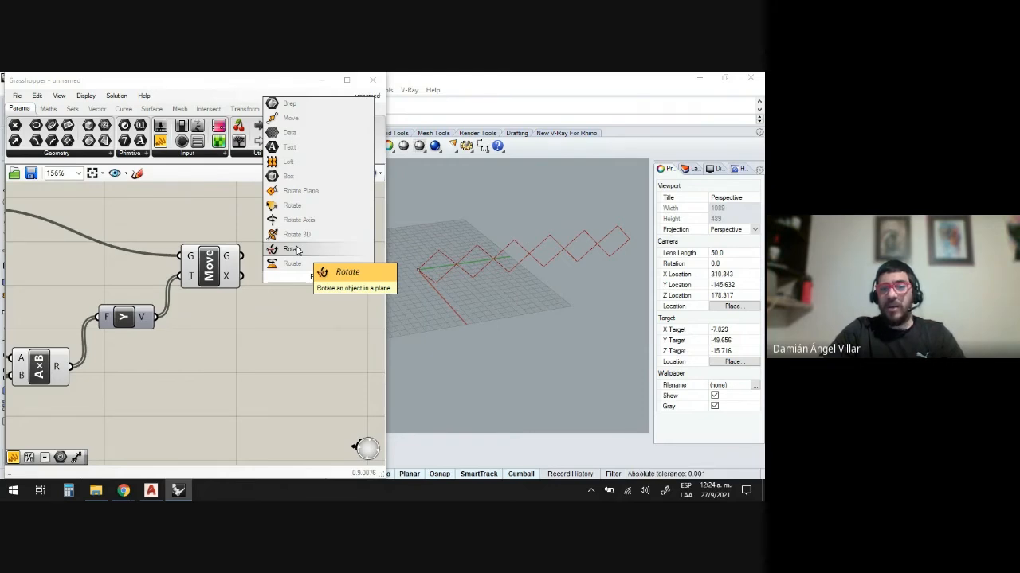
left_click(294, 250)
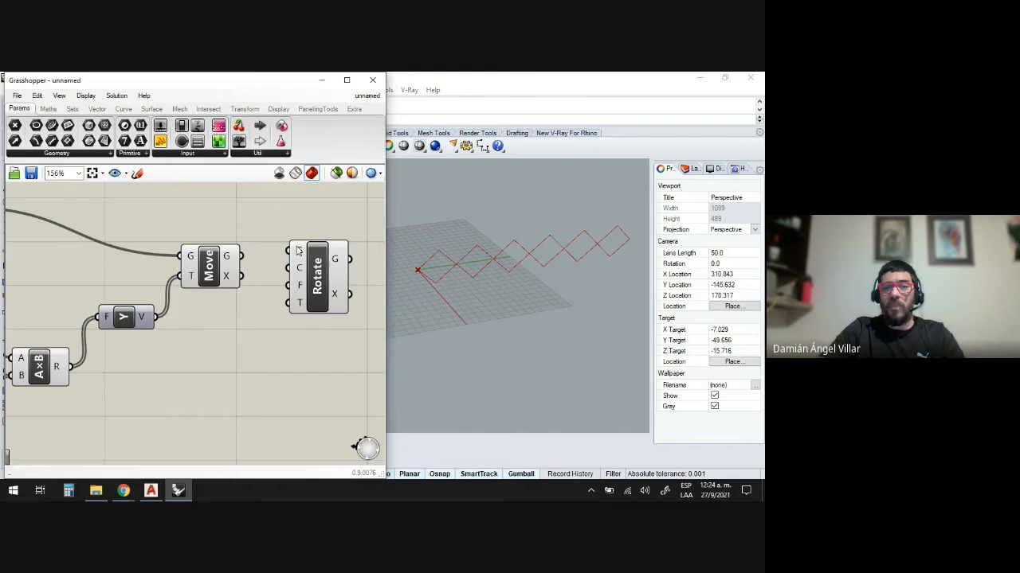
left_click(333, 278)
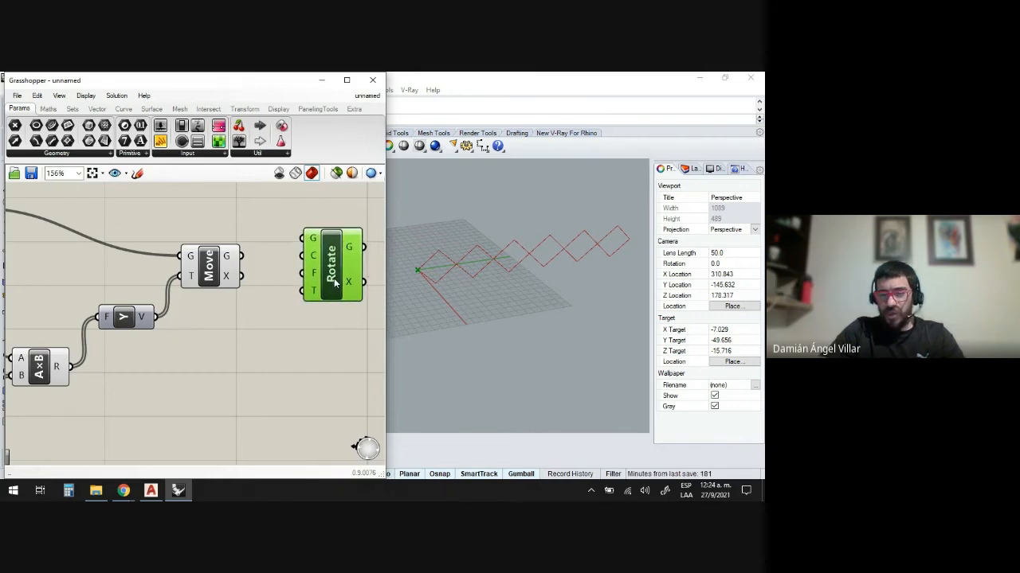
Connect the geometry output of the curve's Move component to the Rotate geometry input
scroll(259, 278, "up", 1)
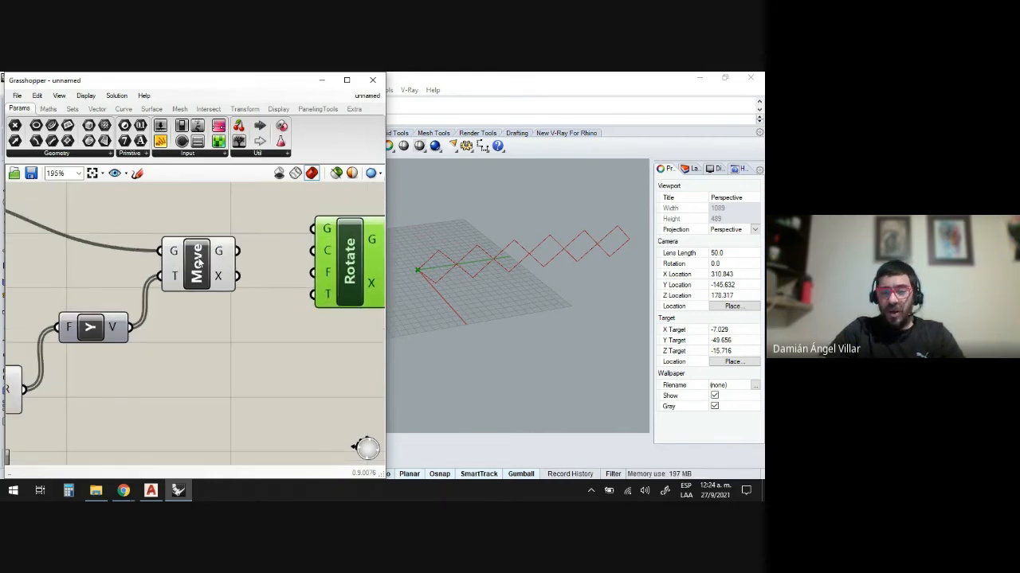
left_click_drag(238, 251, 311, 229)
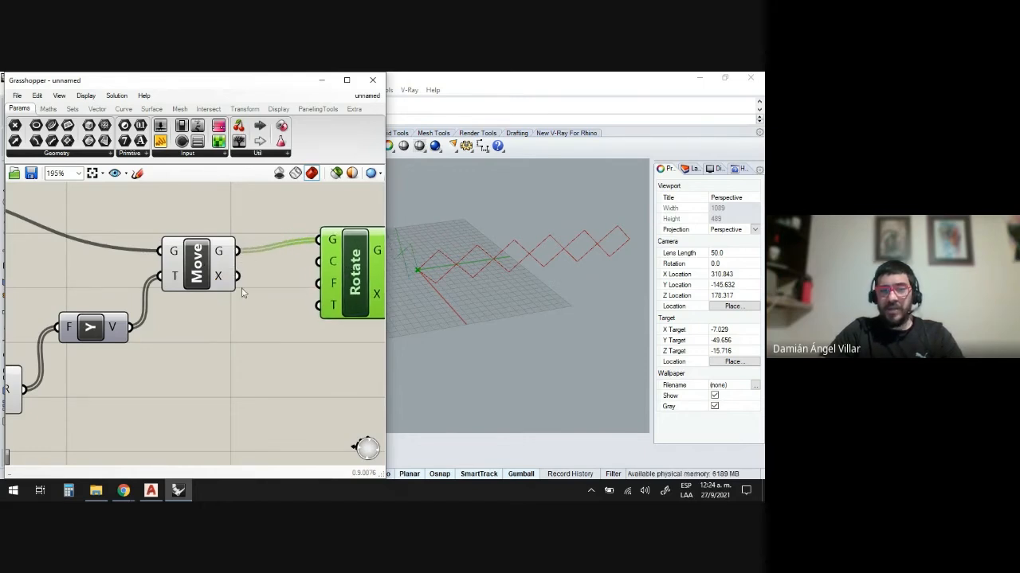
left_click(196, 275)
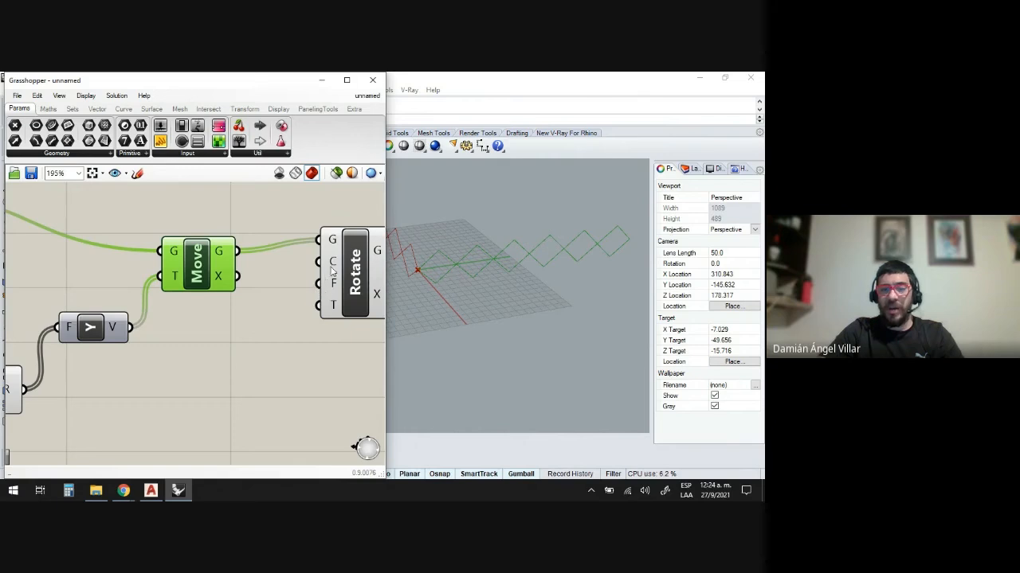
Examine the Rotate component's centre, From and To inputs and the preview of its rotated copy
mouse_move(333, 269)
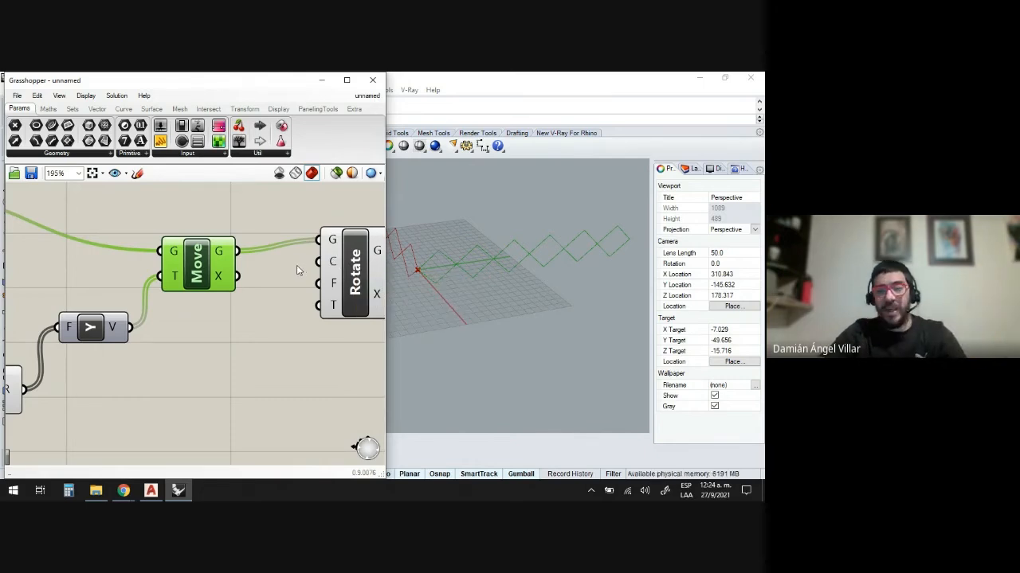
mouse_move(334, 268)
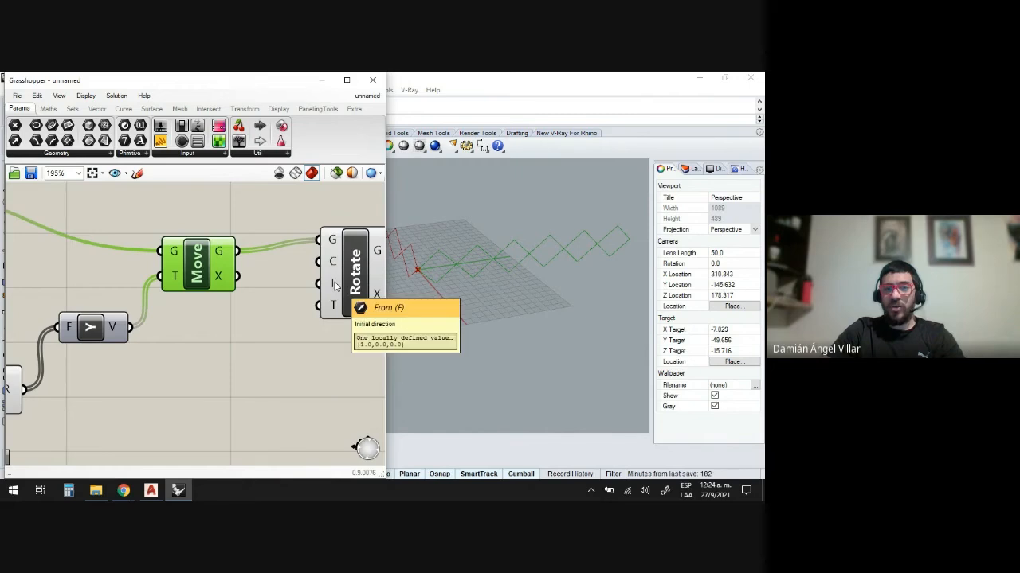
mouse_move(332, 317)
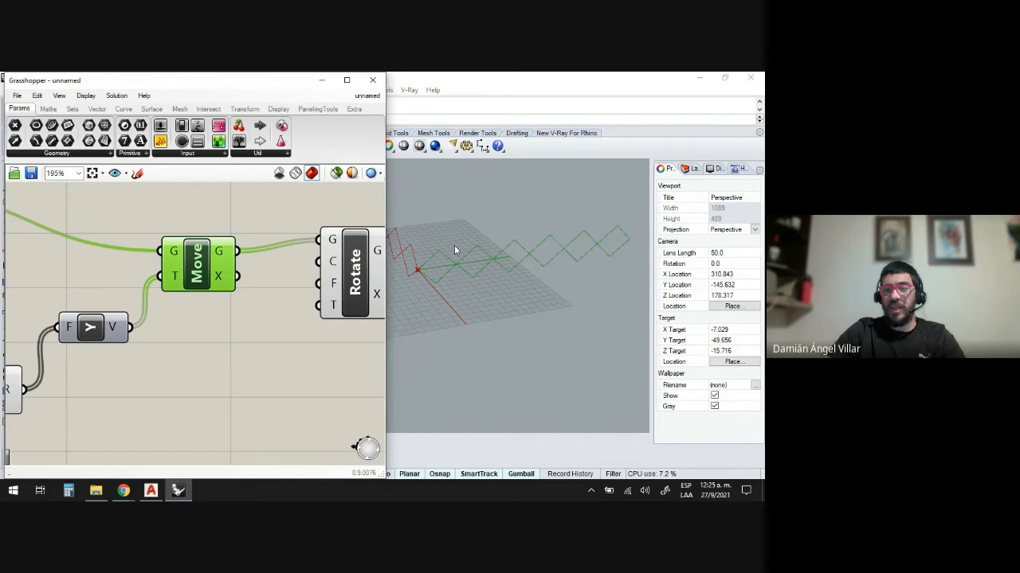
scroll(333, 296, "down", 5)
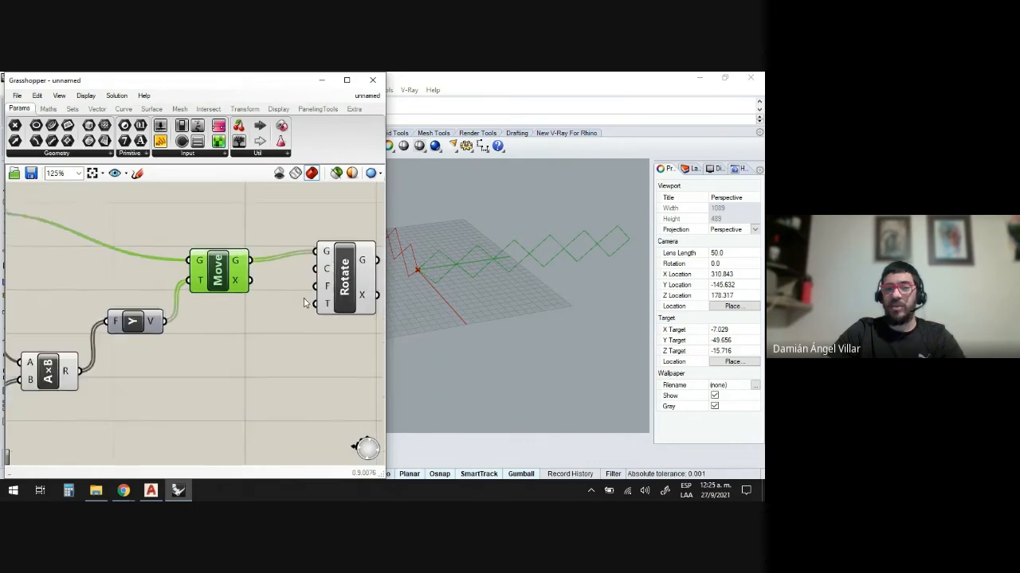
left_click(325, 294)
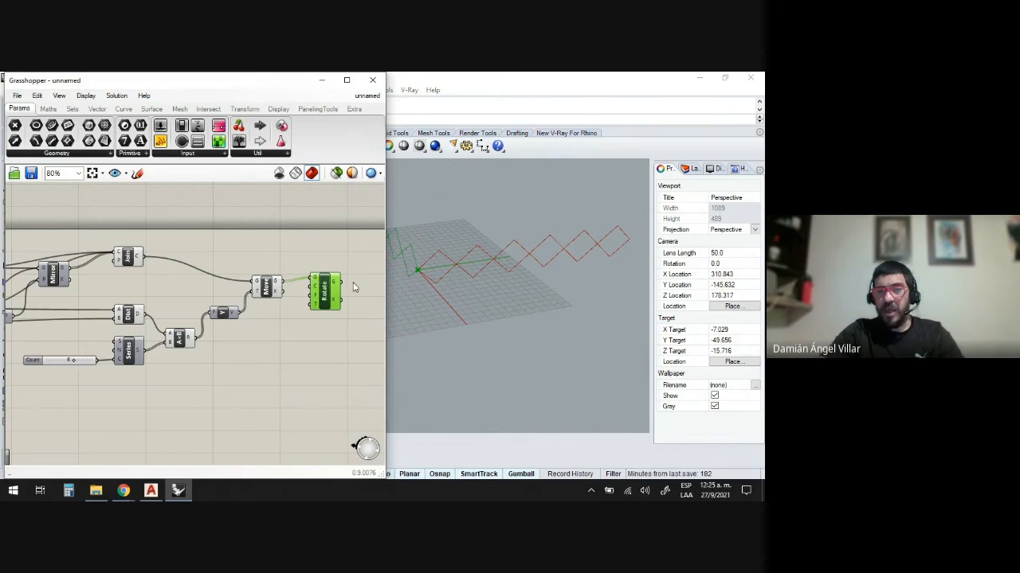
Add a second Move component on the output side of the Rotate component
scroll(510, 266, "down", 4)
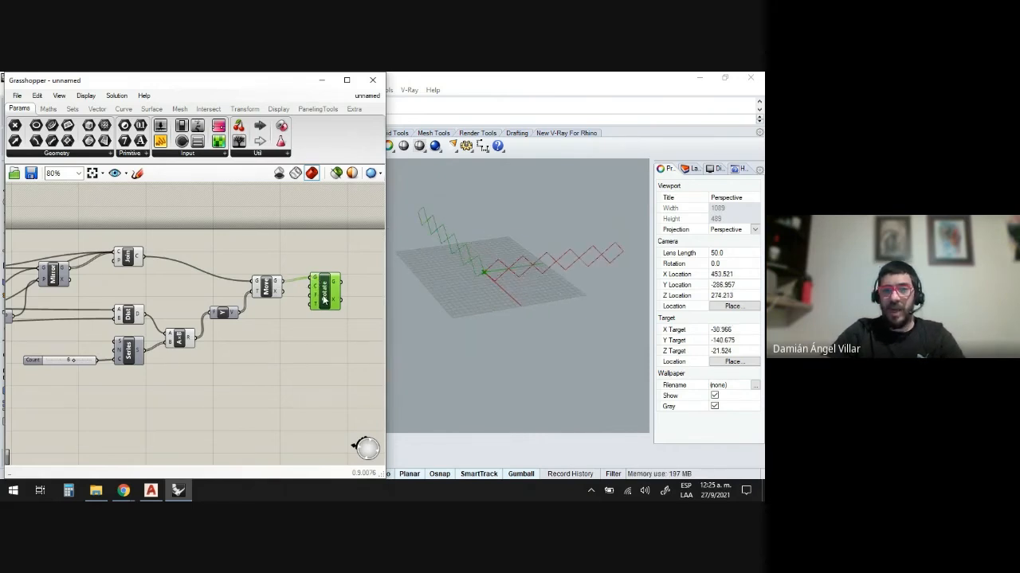
mouse_move(324, 300)
left_mouse_down()
mouse_move(342, 305)
mouse_move(322, 296)
left_mouse_up()
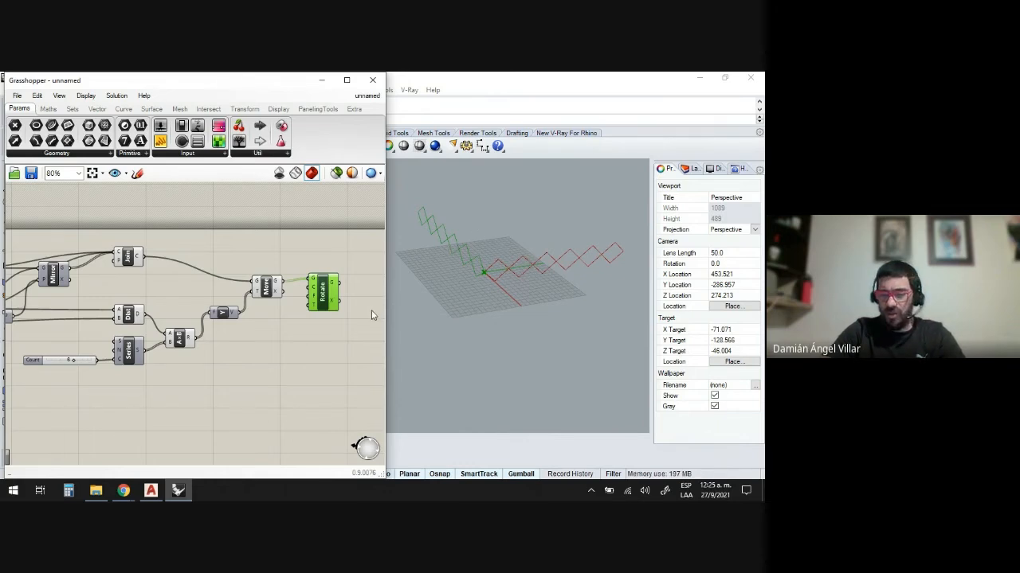
scroll(280, 360, "down", 2)
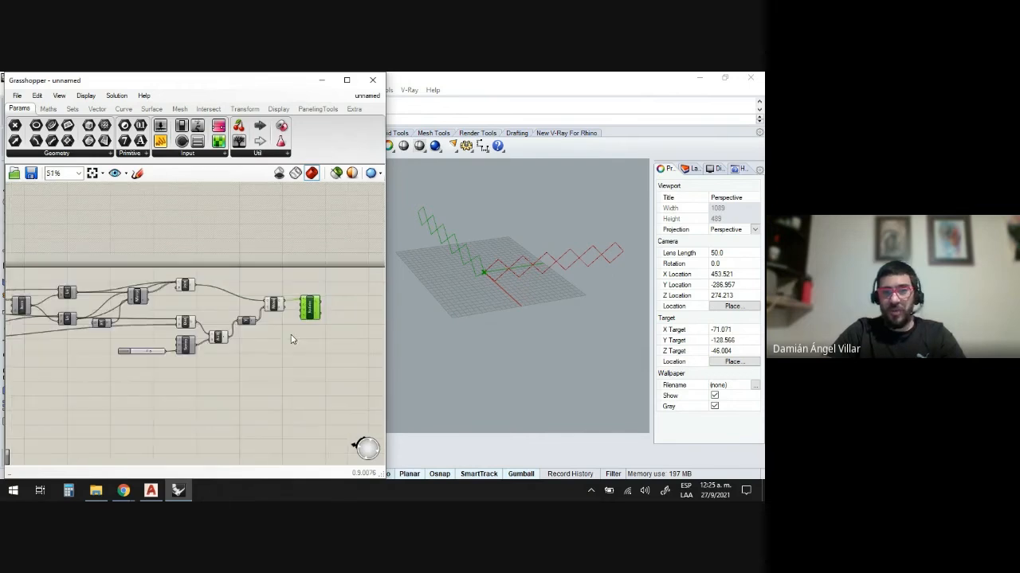
scroll(292, 339, "up", 5)
double_click(299, 358)
type("MOV")
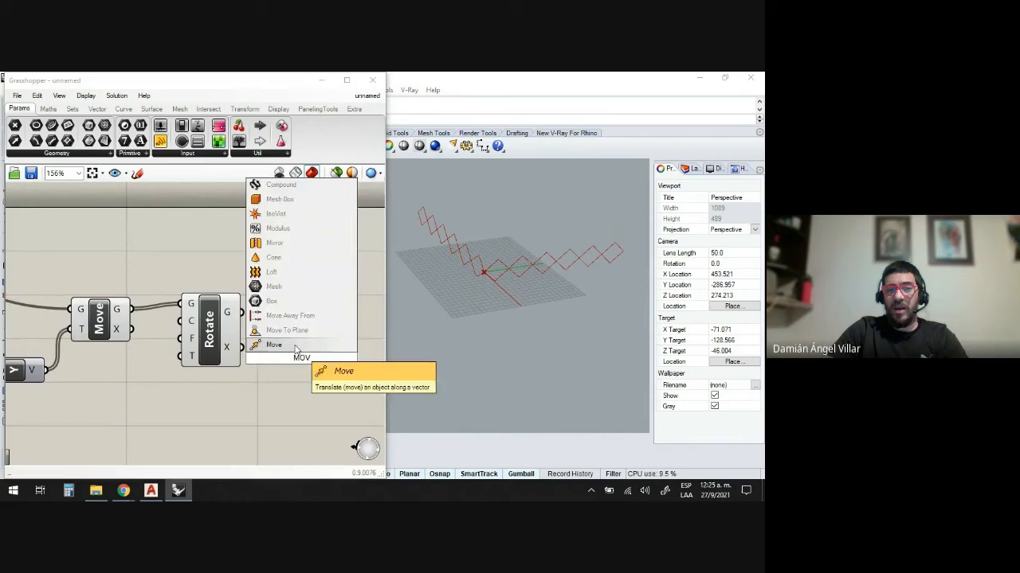
key("Return")
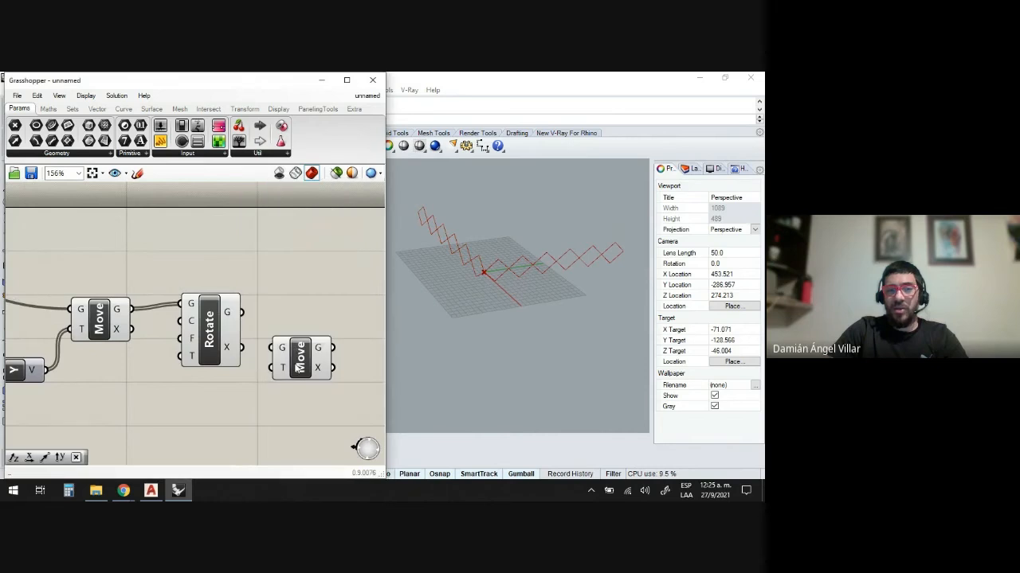
left_click_drag(299, 368, 341, 332)
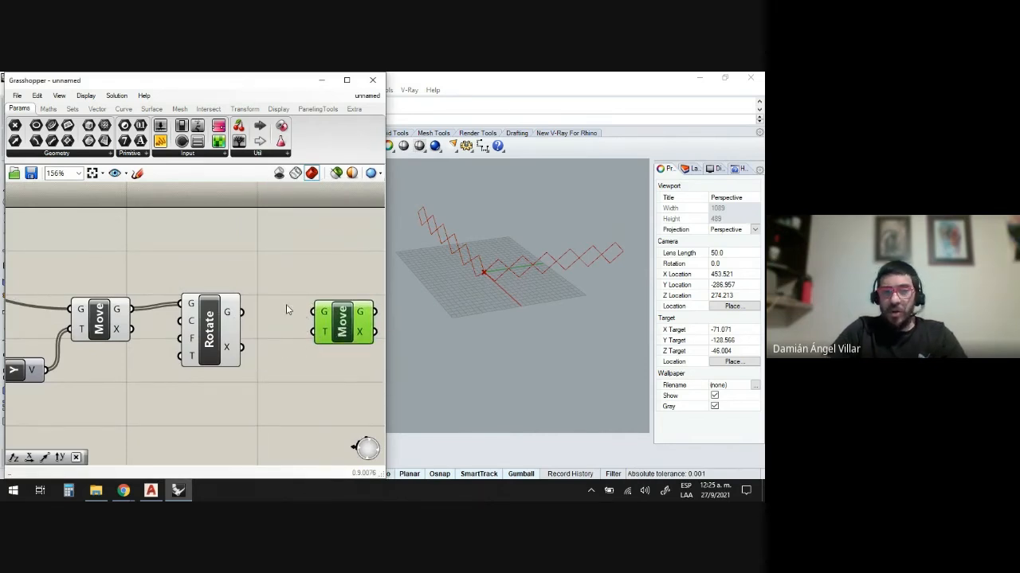
Connect the Rotate geometry output to the new Move's geometry input and the Unit Y vector to its motion input
left_click_drag(237, 315, 363, 350)
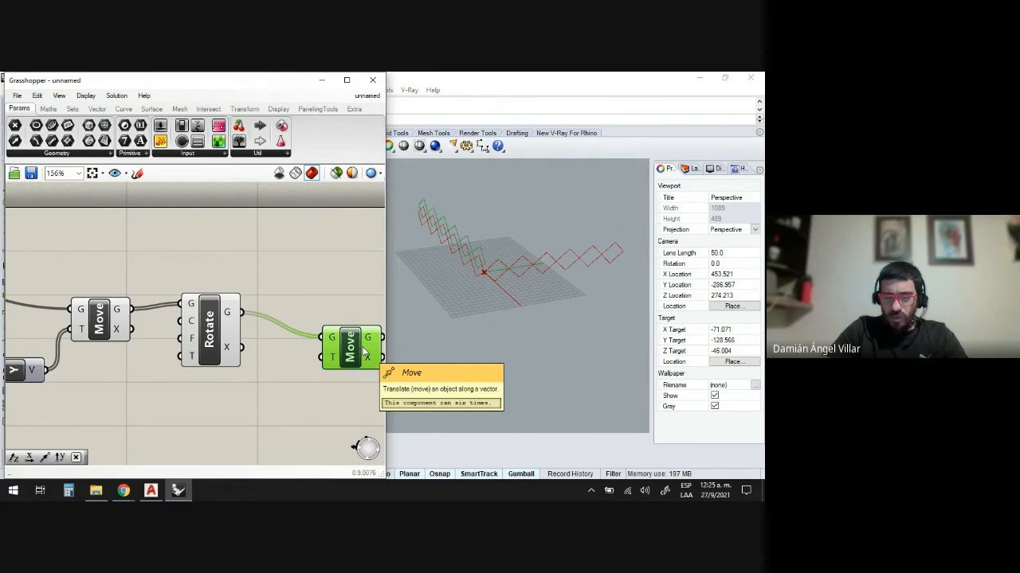
scroll(353, 336, "down", 2)
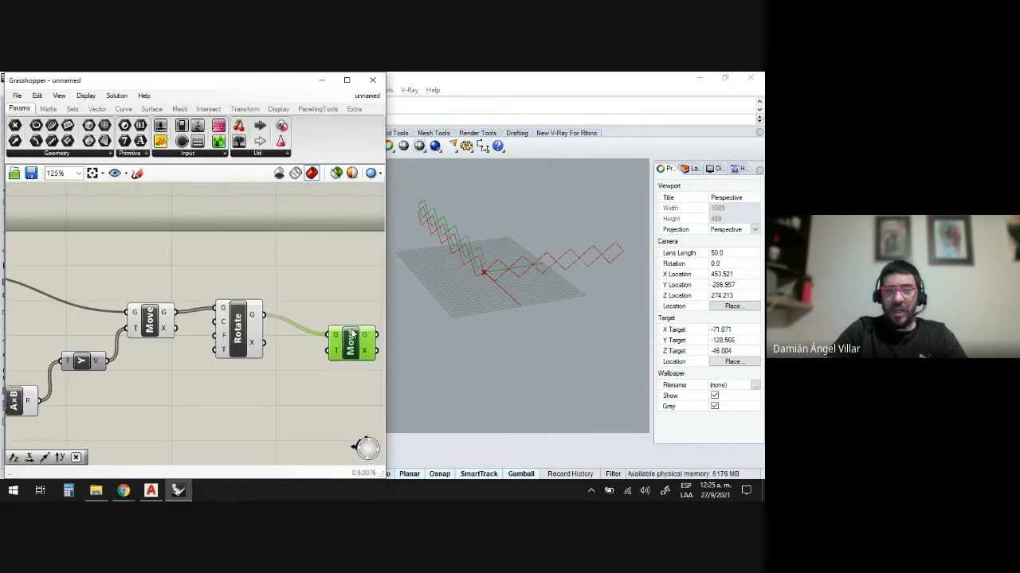
right_click_drag(77, 391, 202, 368)
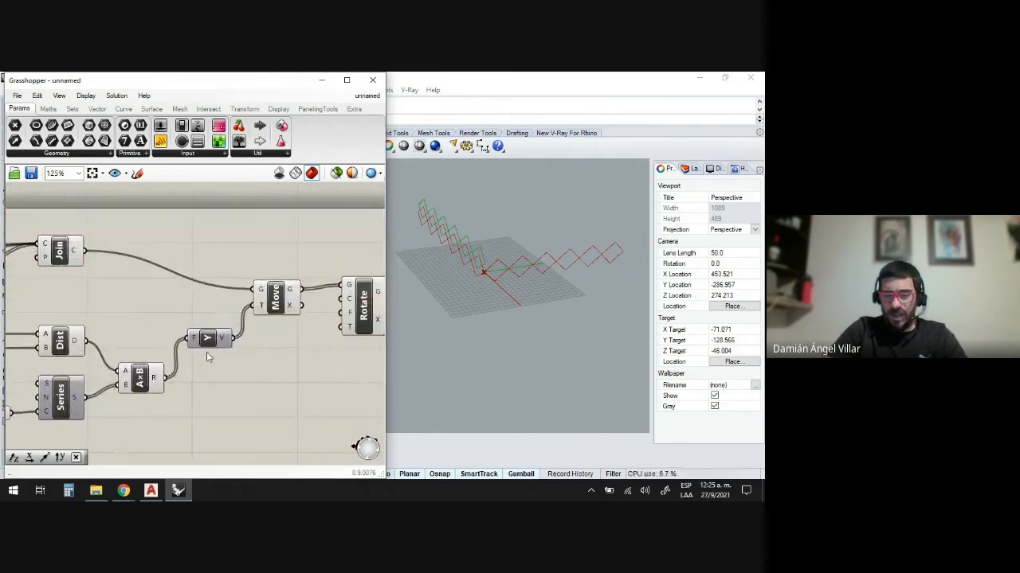
scroll(220, 366, "down", 3)
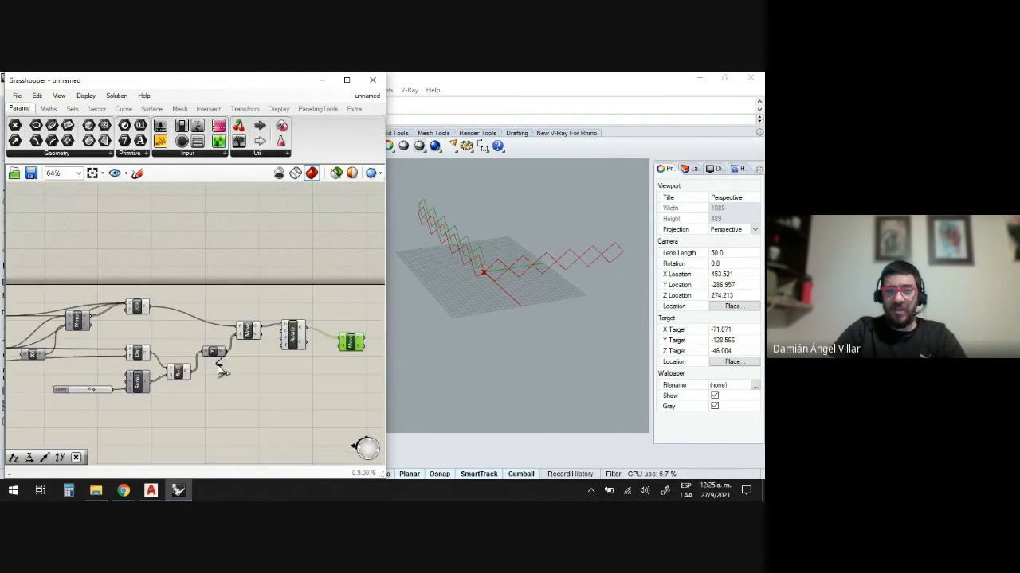
left_click_drag(225, 352, 341, 346)
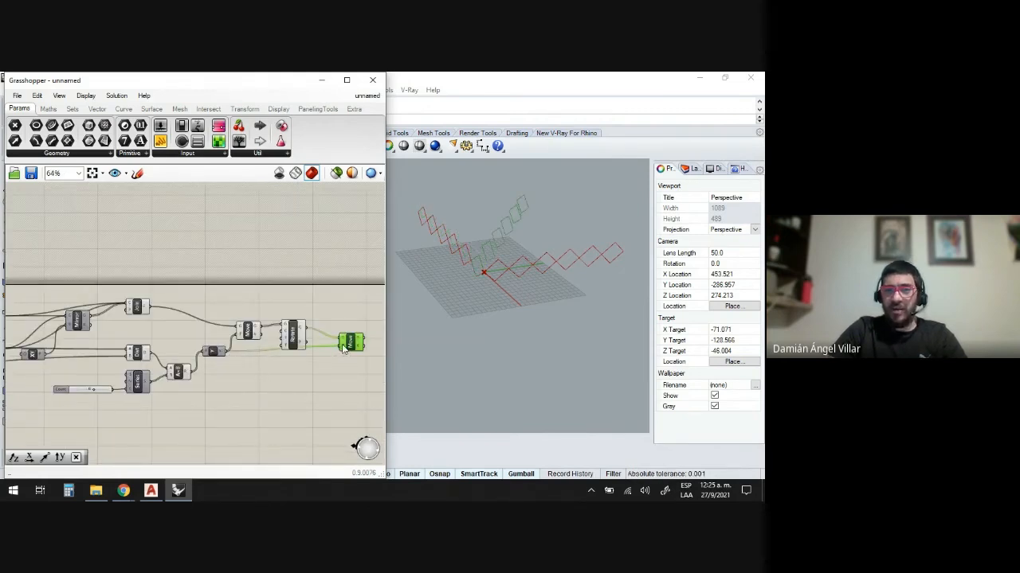
Graft the Rotate component's geometry output so every rotated diamond is moved by every Y vector
scroll(280, 346, "down", 2)
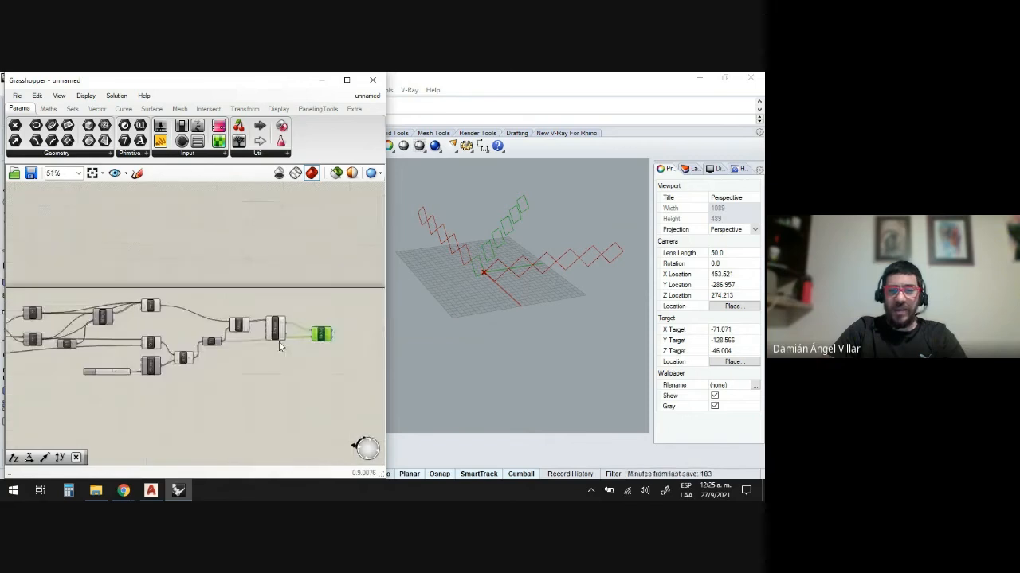
scroll(280, 346, "up", 6)
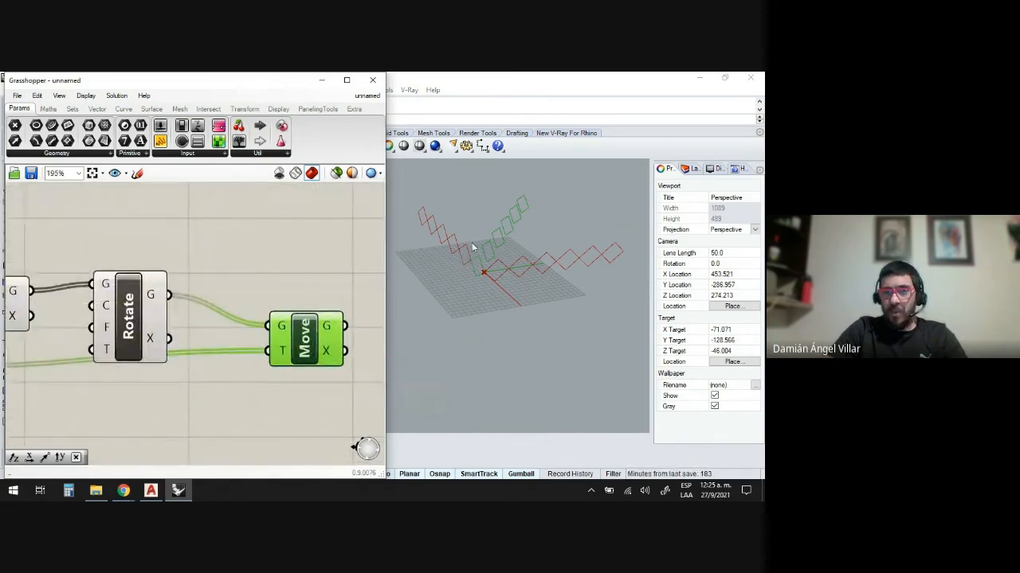
scroll(478, 271, "up", 3)
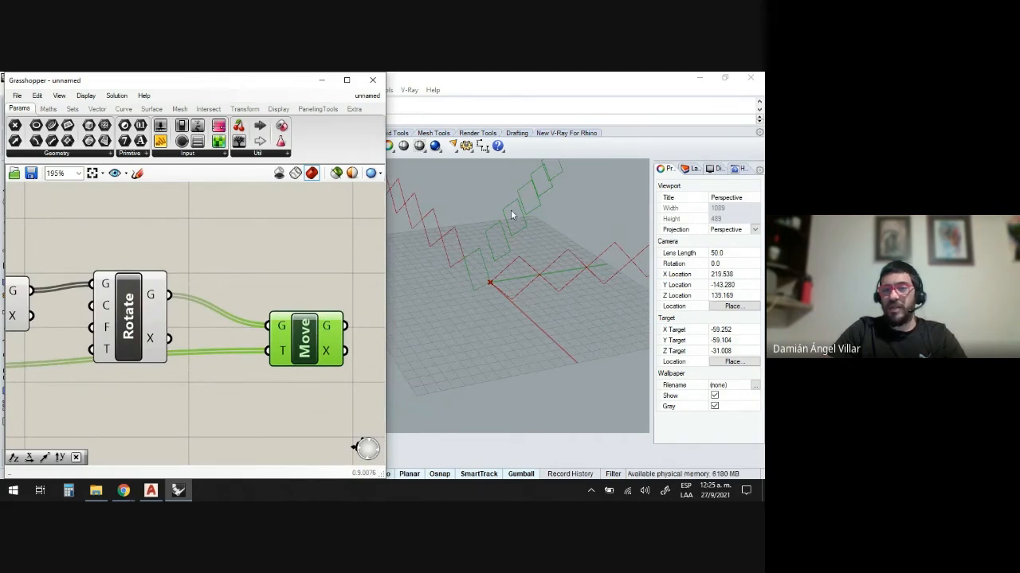
scroll(498, 199, "down", 3)
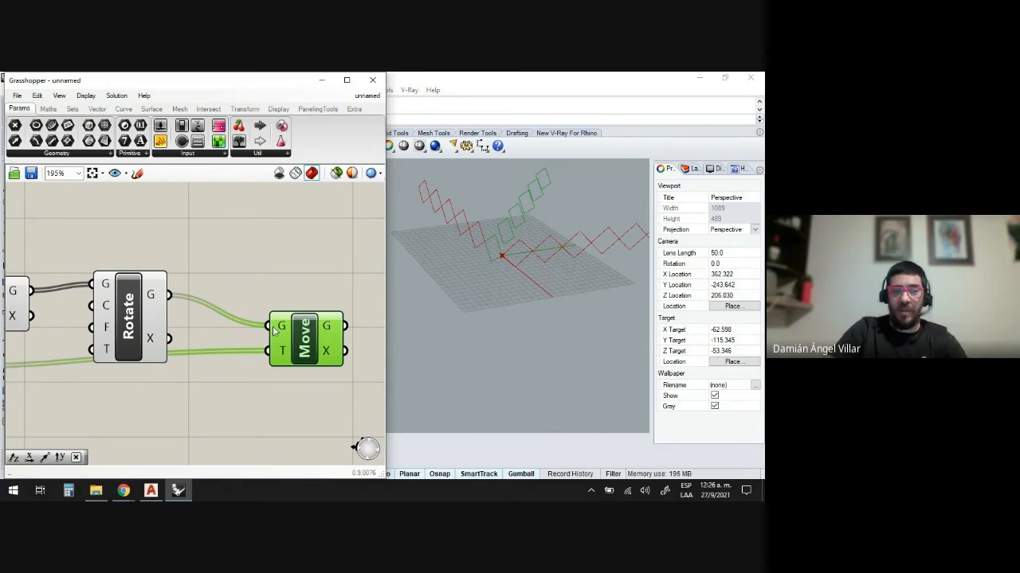
left_click(133, 318)
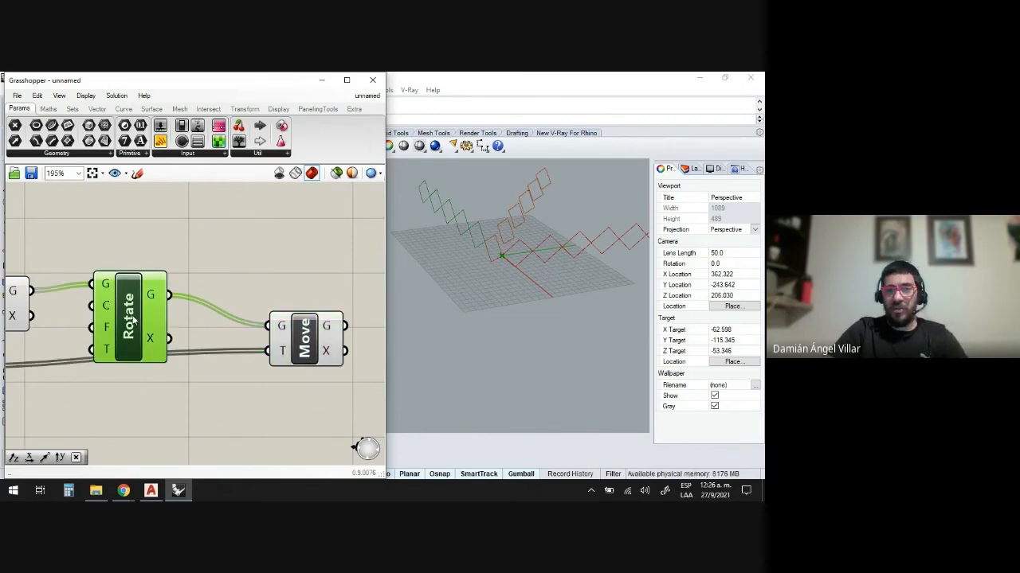
right_click(152, 297)
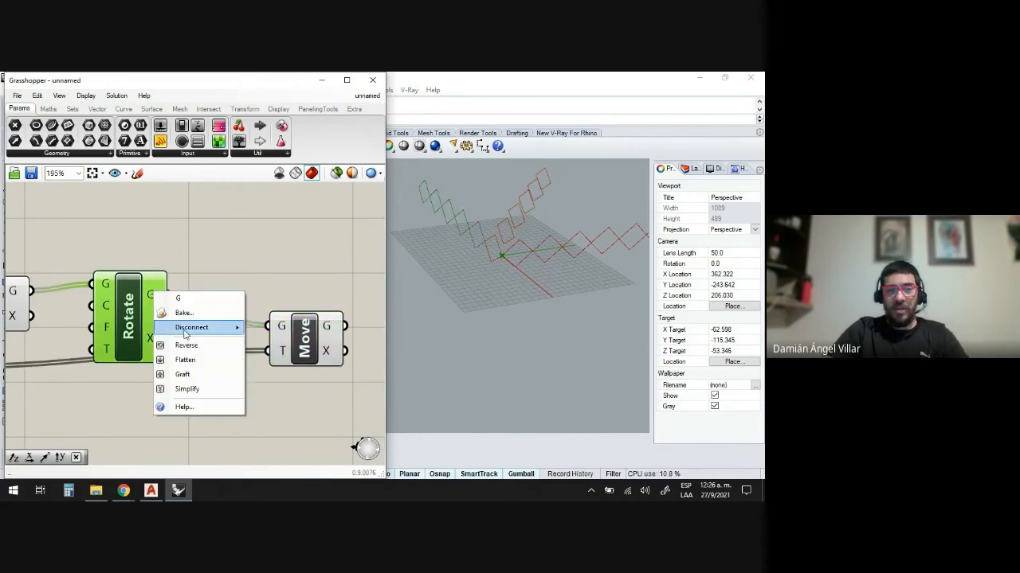
left_click(191, 374)
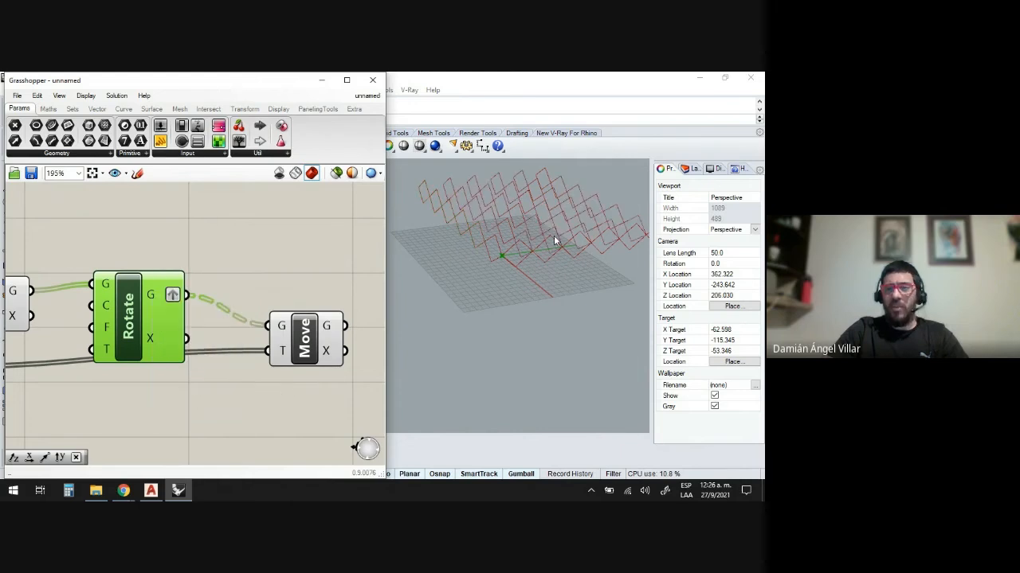
Inspect the diamond grid in the perspective view and shift the Move component after Rotate slightly lower on the canvas
right_click_drag(553, 235, 562, 247)
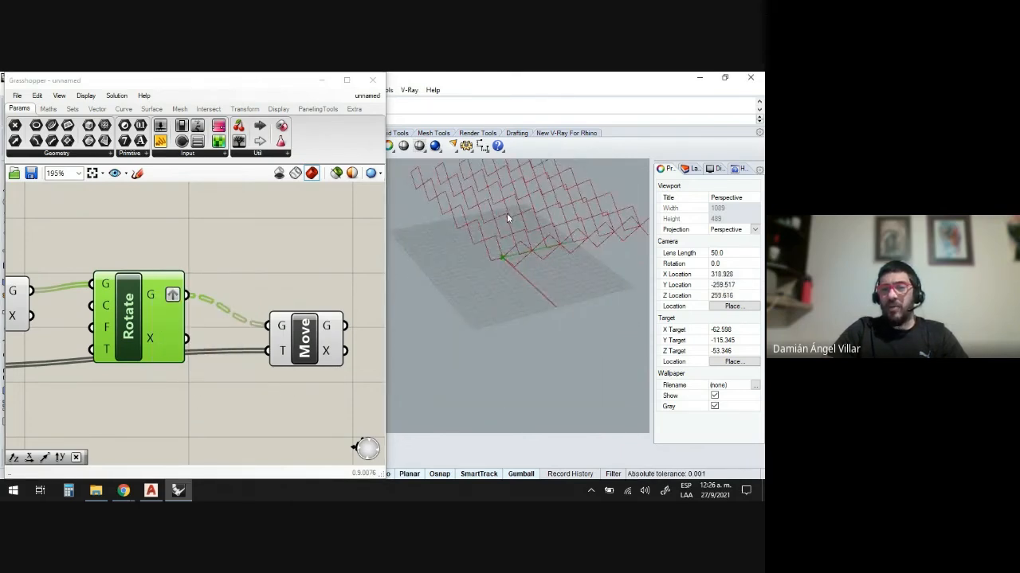
right_click_drag(506, 213, 514, 287, "shift")
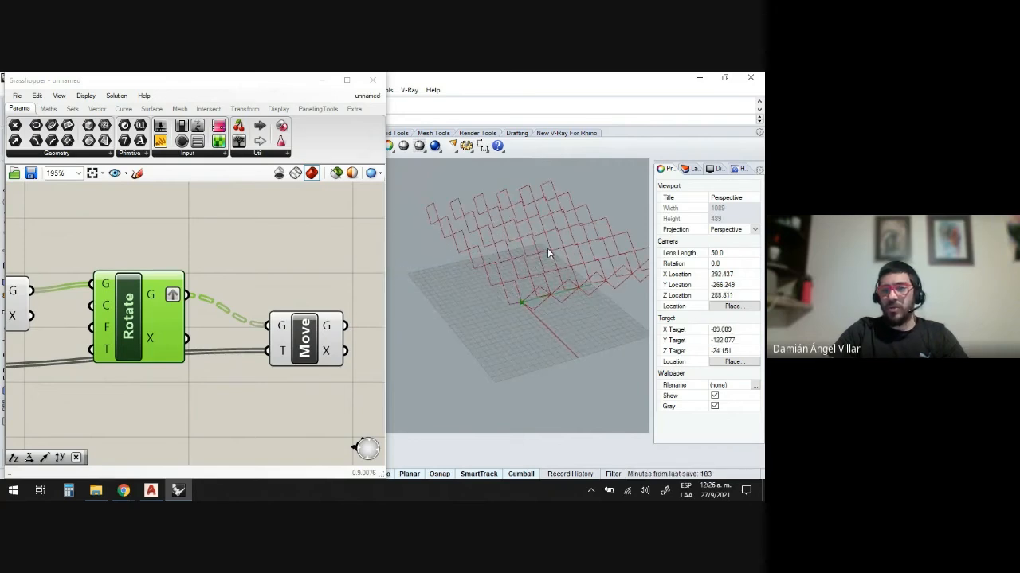
scroll(590, 221, "down", 5)
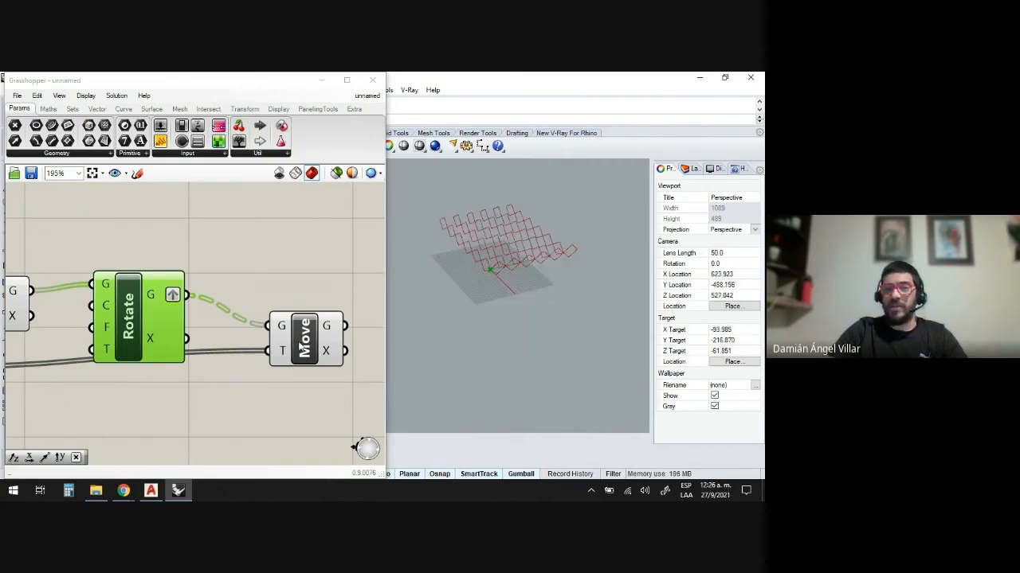
left_click(276, 395)
left_click(307, 348)
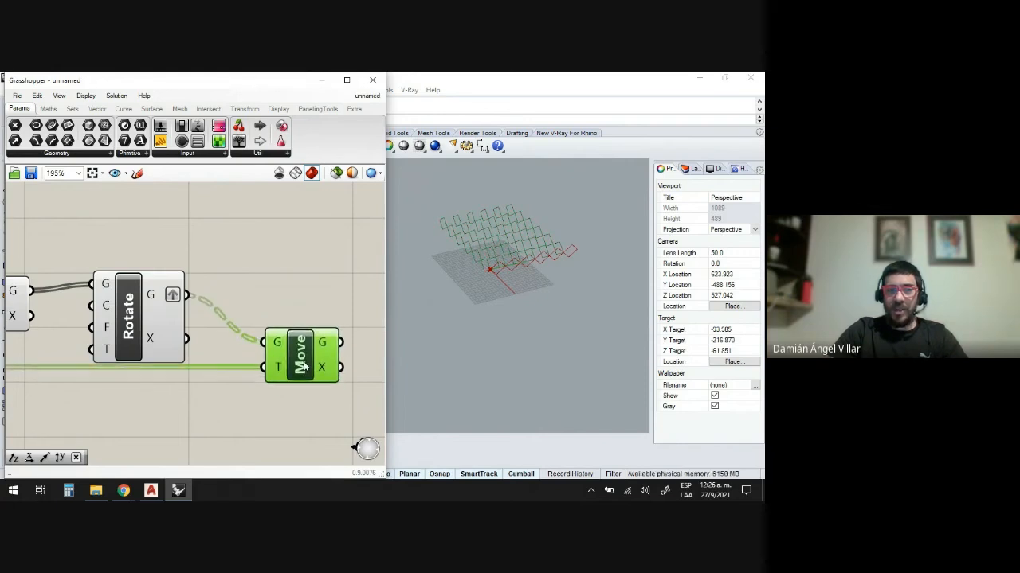
Add a third Move component above the one connected to Rotate
scroll(297, 344, "down", 4)
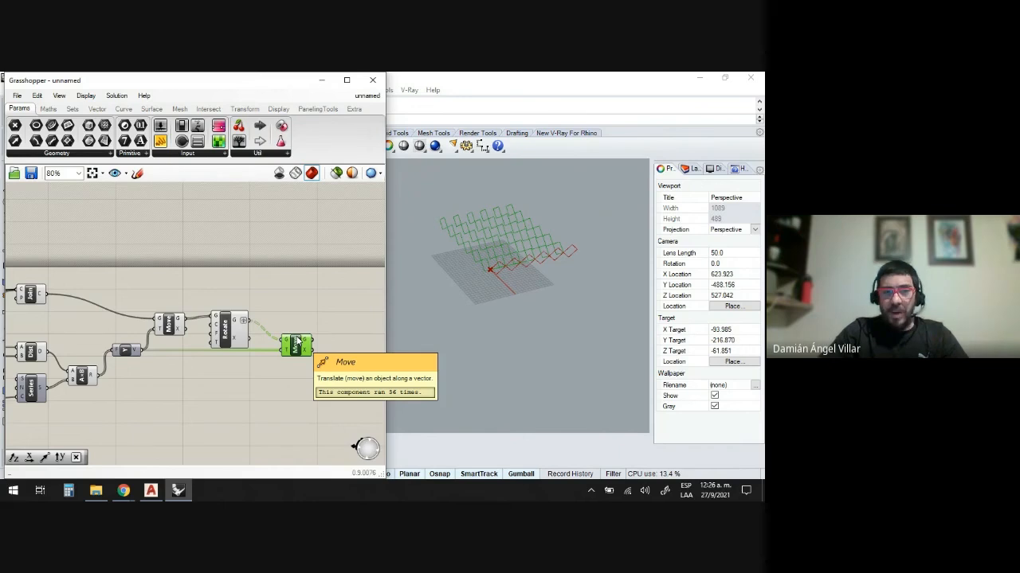
left_click(169, 326)
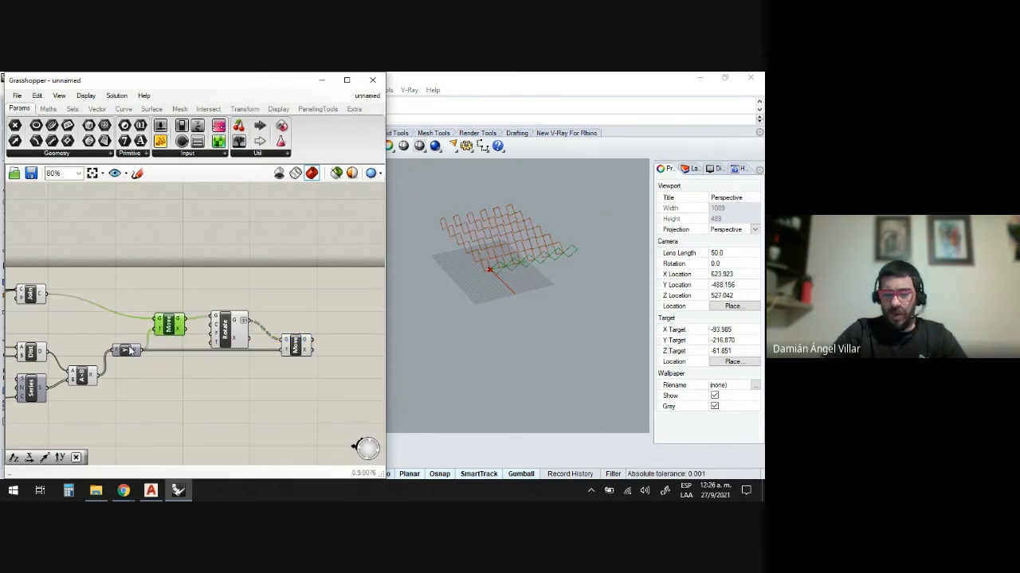
scroll(294, 296, "up", 1)
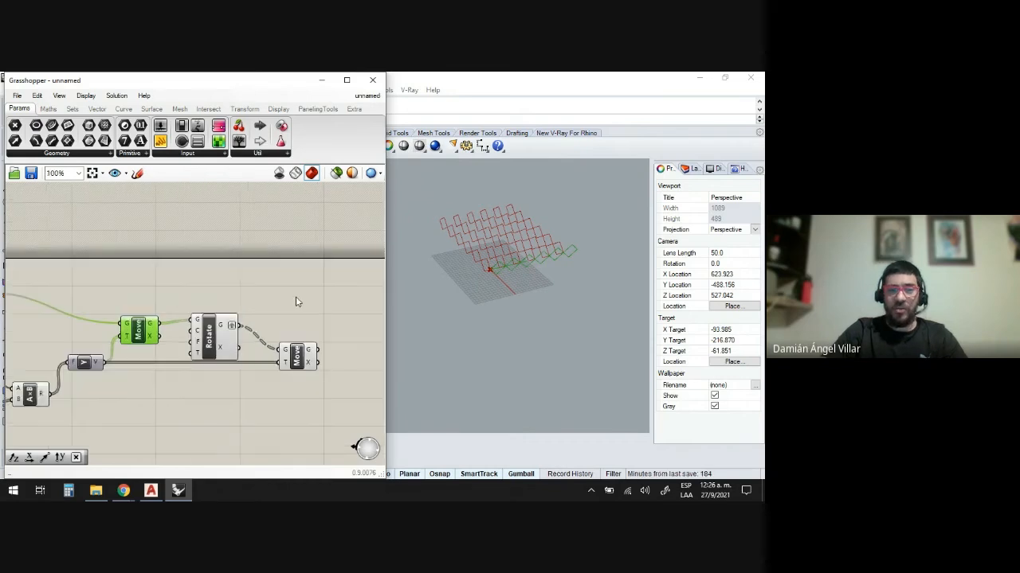
double_click(299, 293)
type("MOVE")
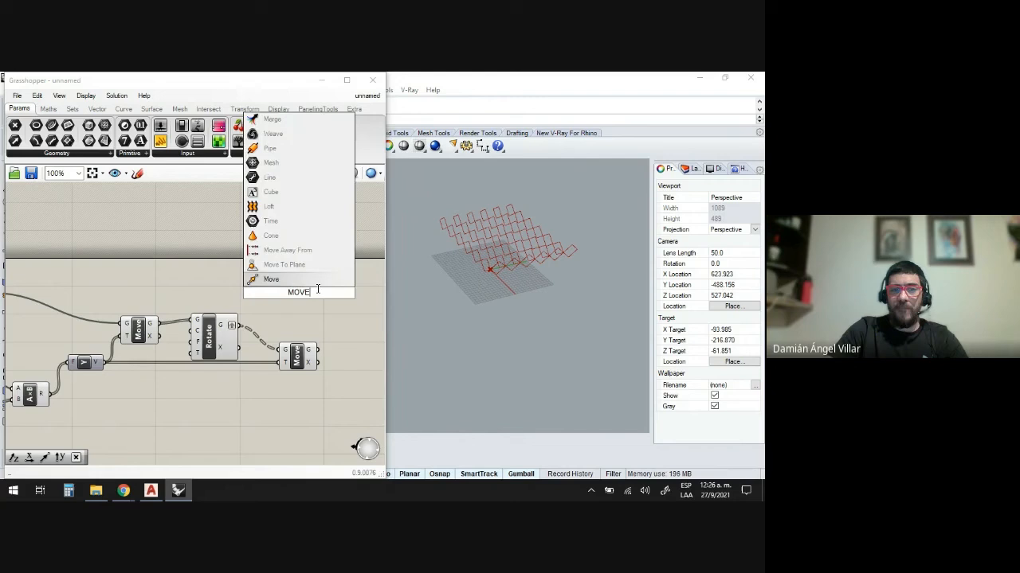
key("Return")
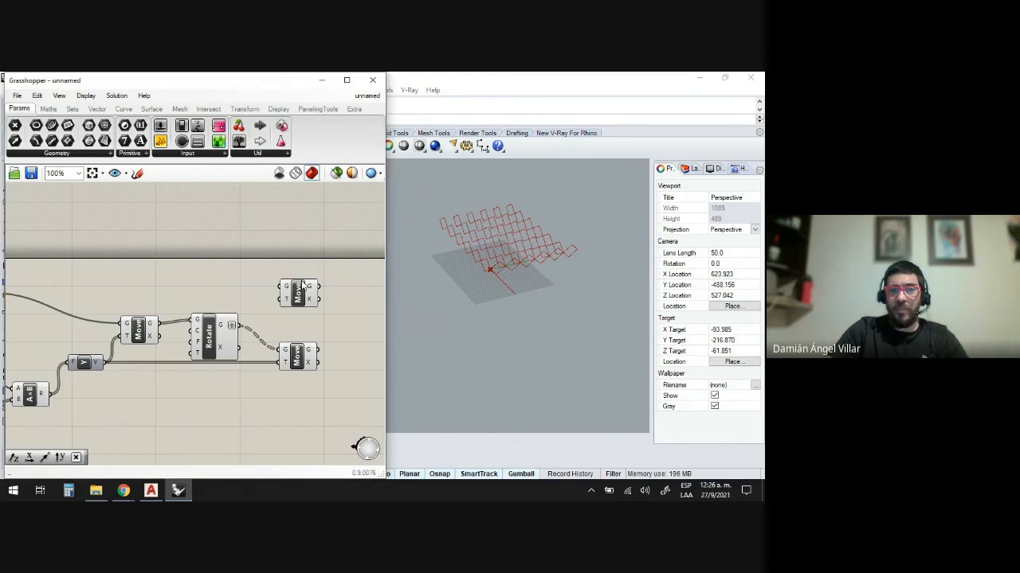
left_click(298, 288)
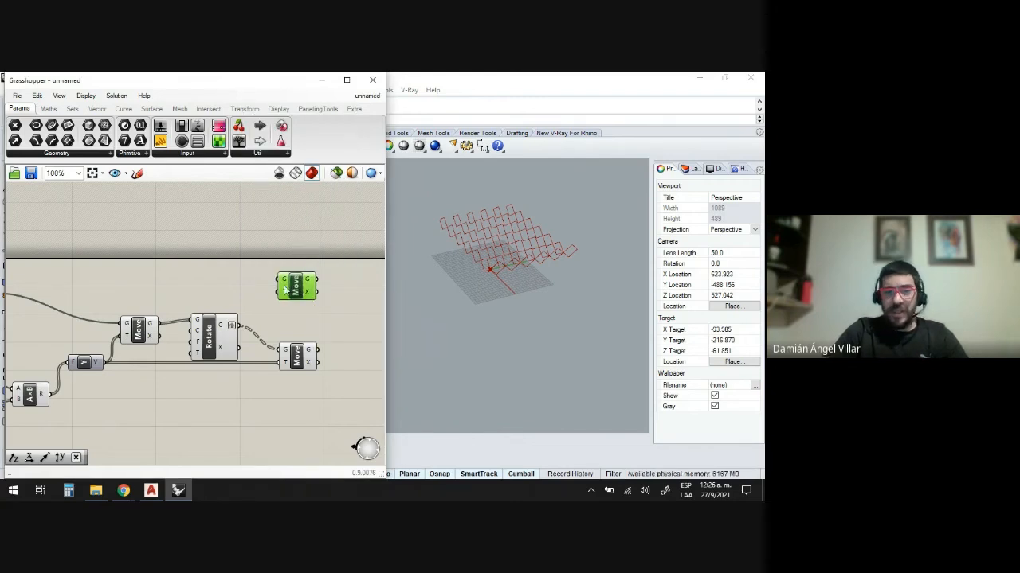
Add a Unit X vector component beside the third Move's inputs
scroll(228, 292, "up", 3)
double_click(228, 292)
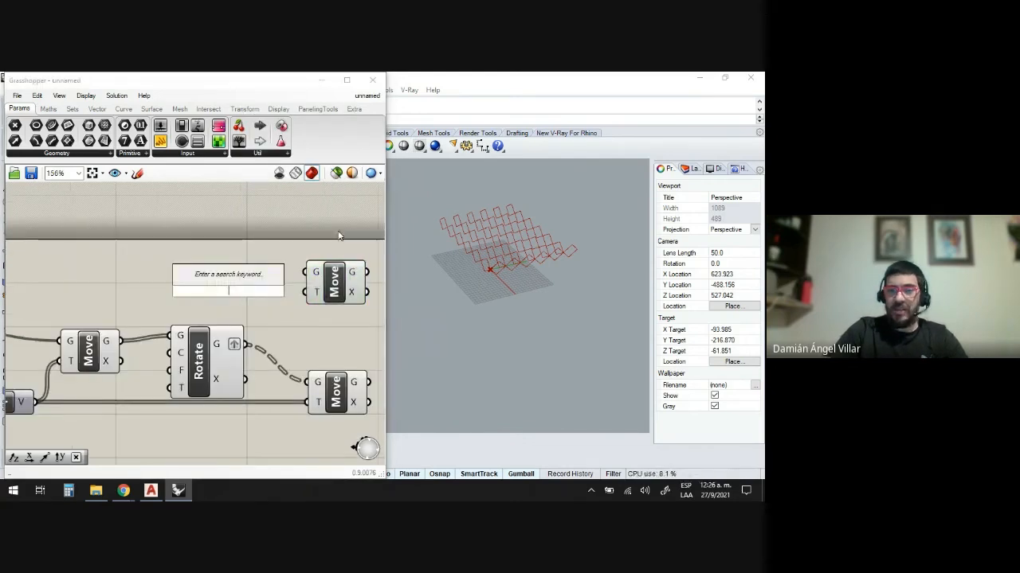
type("X")
left_click(203, 277)
left_click_drag(236, 297, 256, 295)
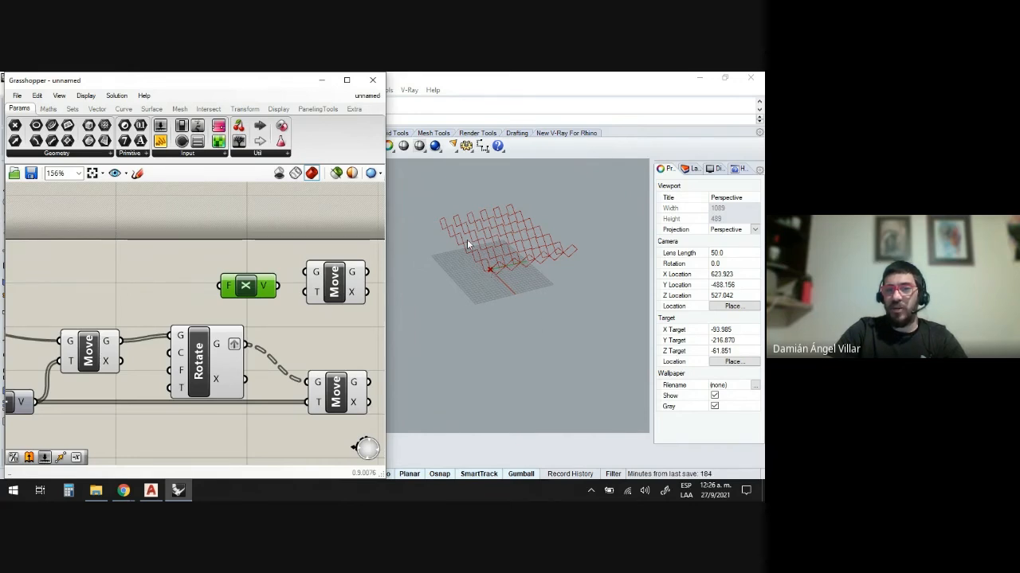
Add a Negative component ahead of the Unit X vector component
double_click(146, 282)
type("N")
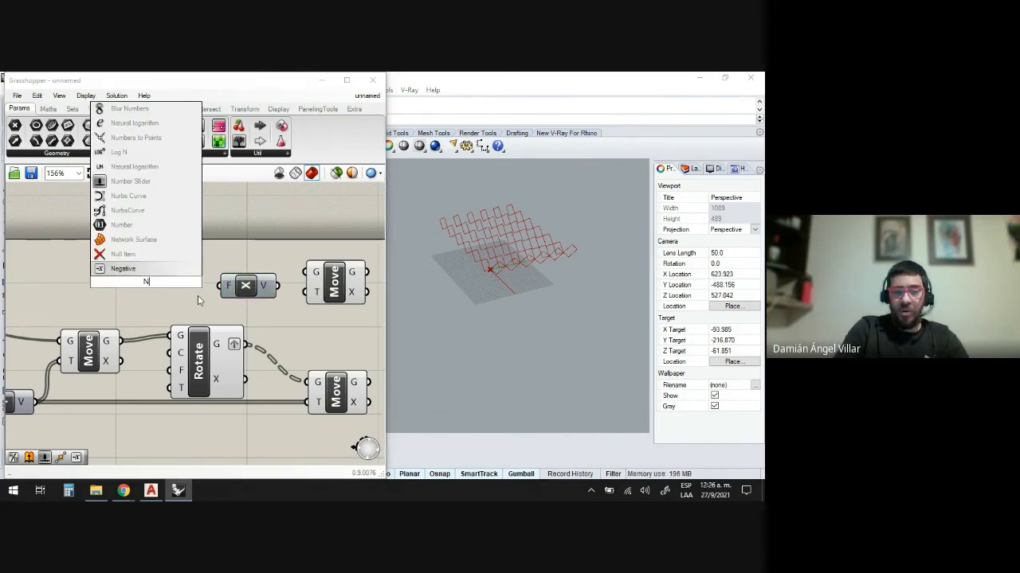
type("EG")
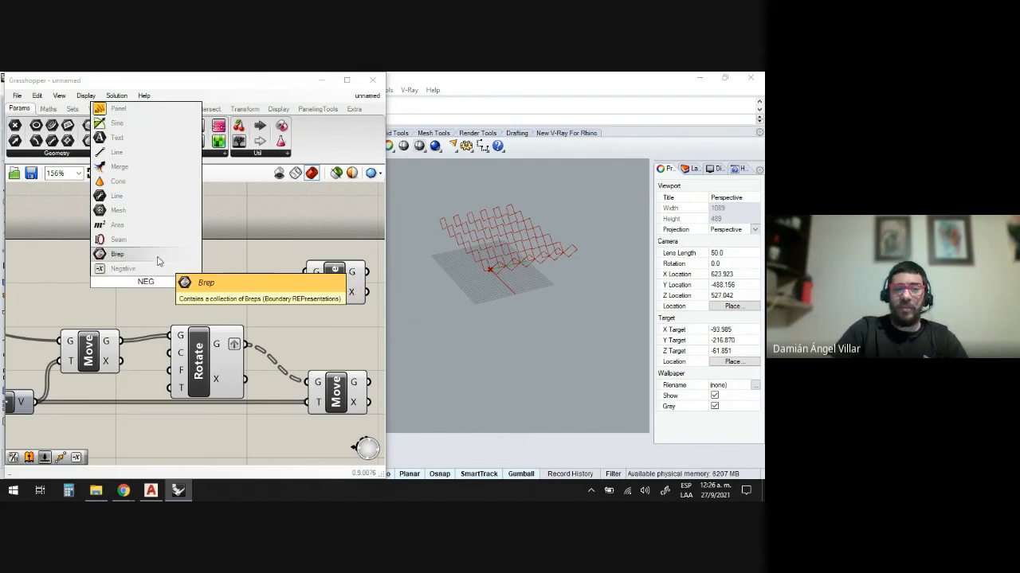
left_click(157, 268)
Wire Negative through Unit X into the third Move's motion input, feed it the first Move's geometry, and align the Negative and Unit X components
left_click_drag(150, 279, 305, 292)
mouse_move(121, 341)
left_mouse_down()
mouse_move(213, 288)
mouse_move(305, 272)
left_mouse_up()
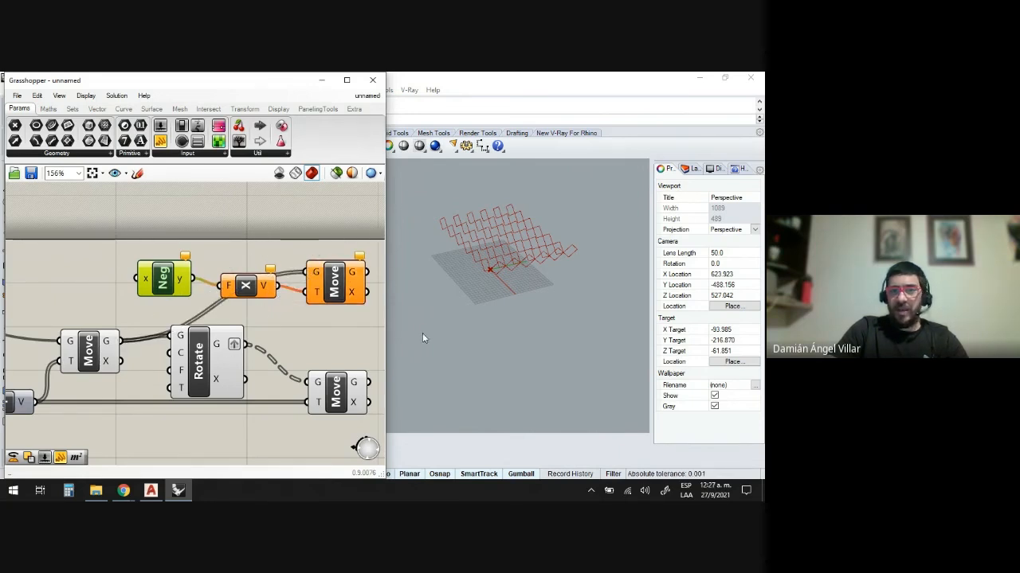
left_click(88, 351)
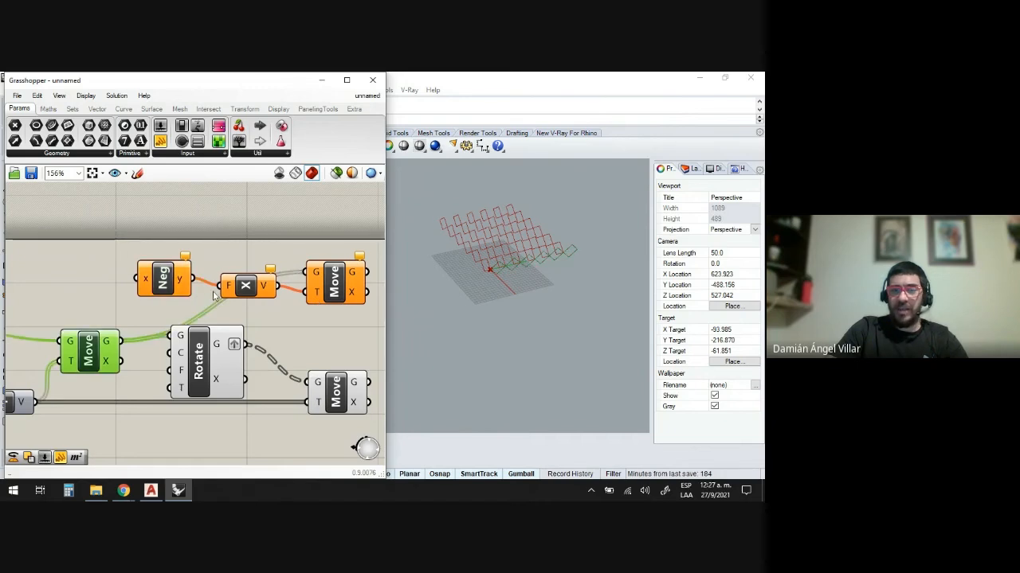
left_click_drag(247, 290, 247, 296)
left_click_drag(167, 286, 170, 294)
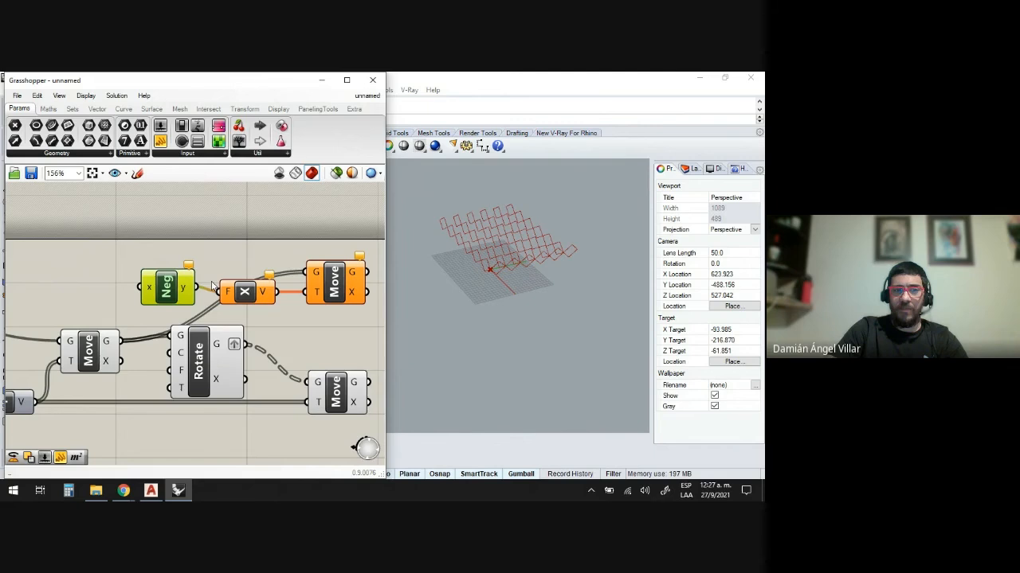
Wire the result of the A×B multiplication into the Negative component's x input
scroll(272, 265, "down", 1)
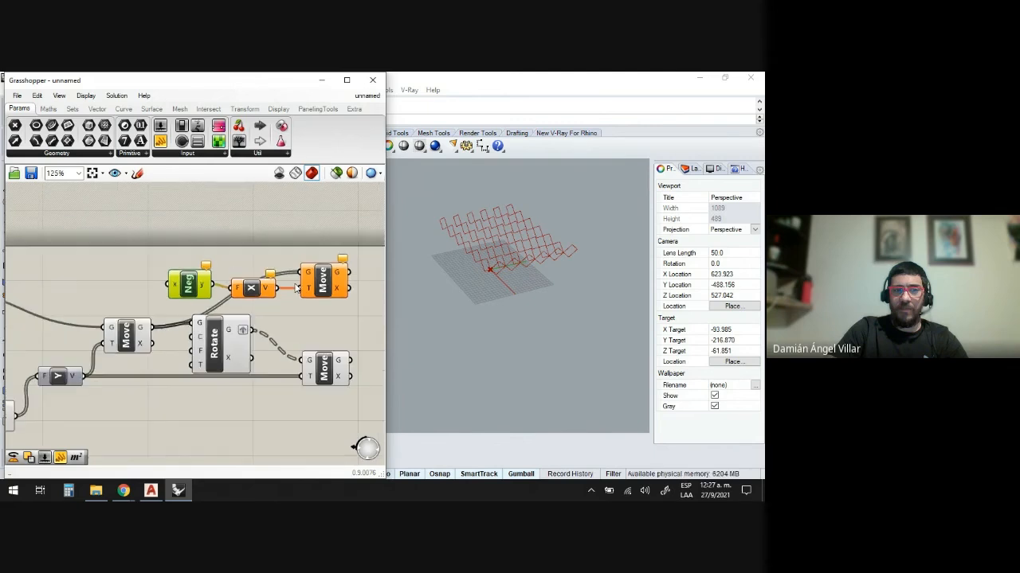
right_click_drag(144, 351, 285, 290)
scroll(162, 353, "up", 1)
scroll(182, 364, "down", 3)
left_click_drag(168, 360, 249, 276)
scroll(195, 342, "up", 1)
scroll(192, 349, "up", 1)
scroll(192, 347, "down", 2)
scroll(266, 274, "up", 2)
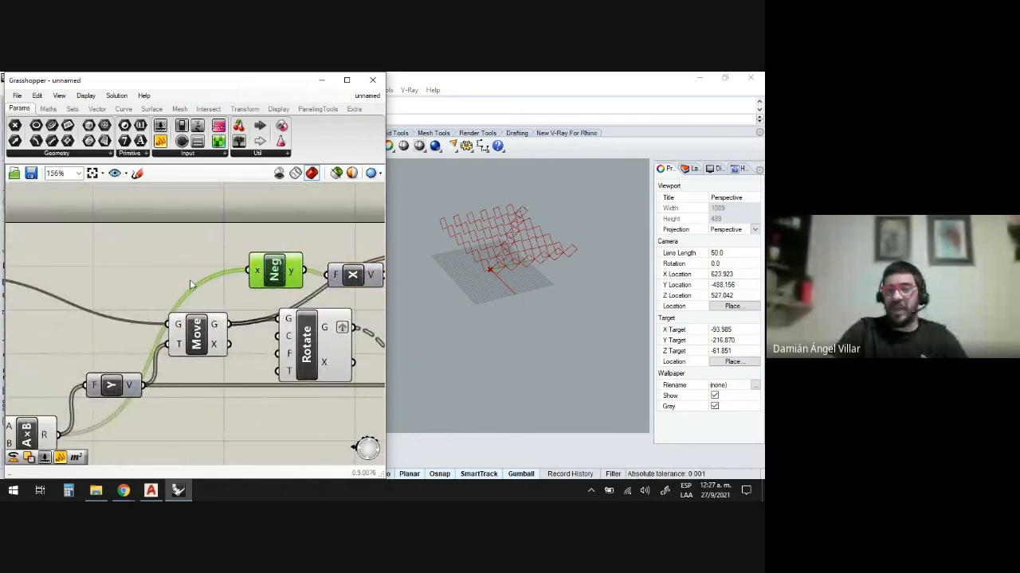
Examine the Unit X component's wiring and the geometry produced by the third Move in the perspective view
scroll(193, 307, "down", 4)
scroll(246, 281, "up", 3)
left_click(264, 289)
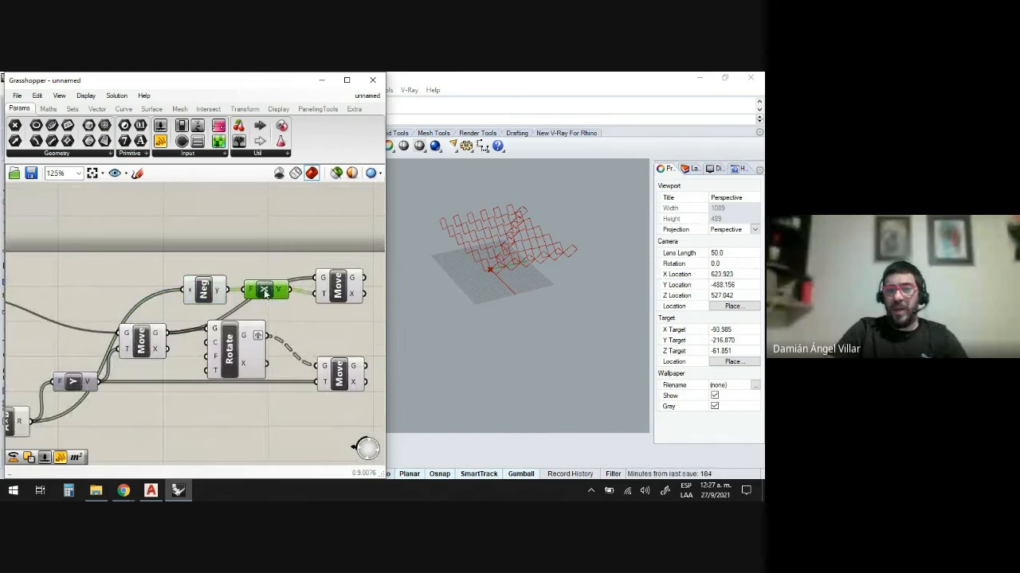
scroll(512, 254, "up", 2)
scroll(513, 256, "up", 3)
scroll(463, 309, "up", 3)
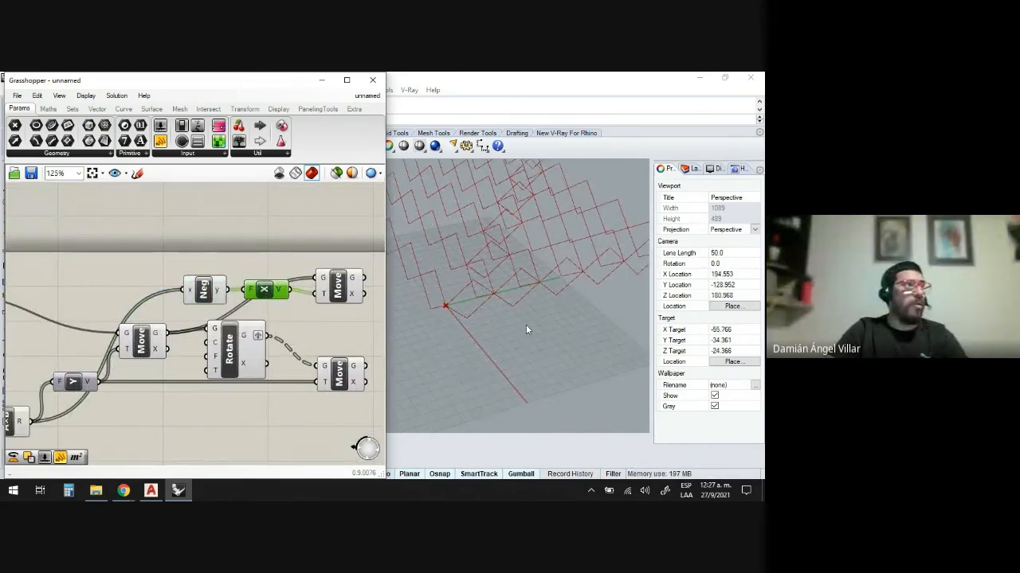
scroll(490, 239, "down", 3)
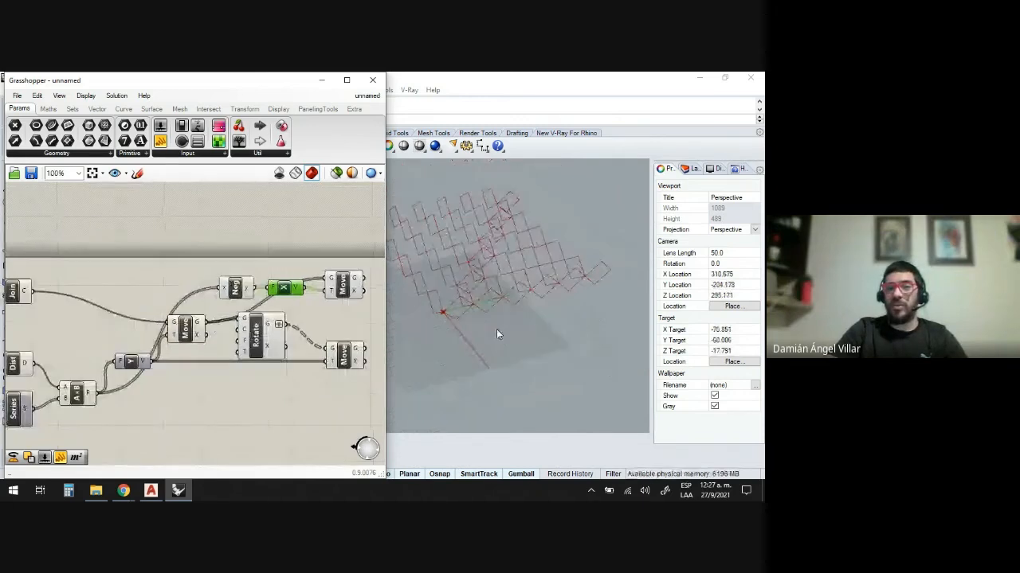
scroll(336, 276, "up", 3)
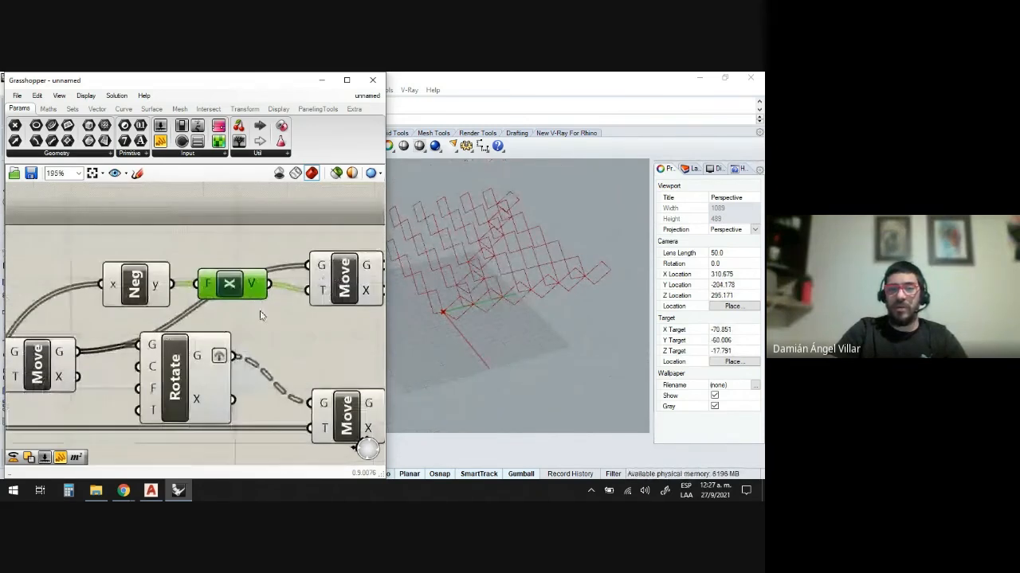
Graft the first Move's geometry output and turn off Graft on the Rotate component's geometry output
scroll(263, 314, "down", 4)
scroll(156, 336, "up", 3)
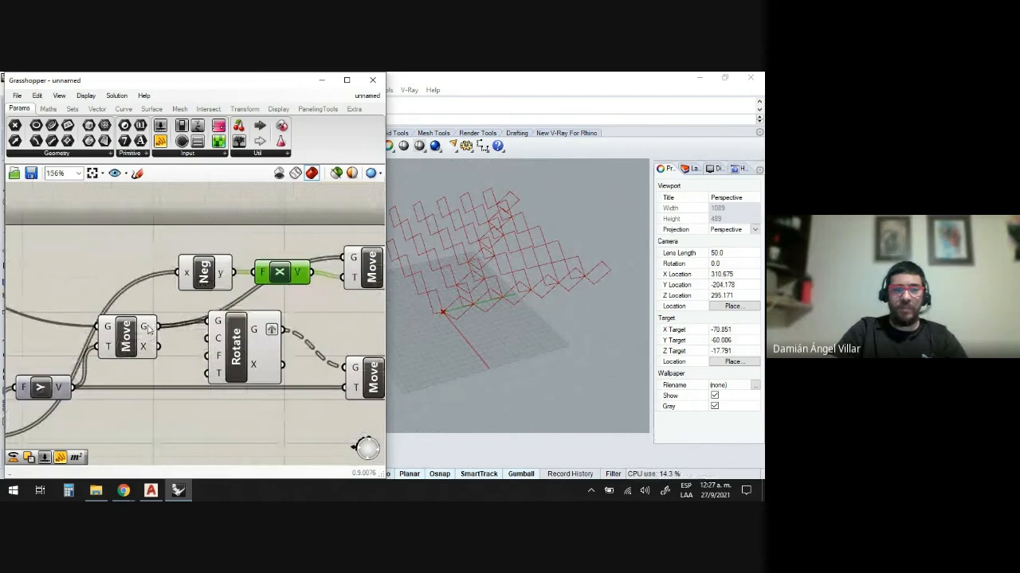
right_click(144, 327)
left_click(182, 409)
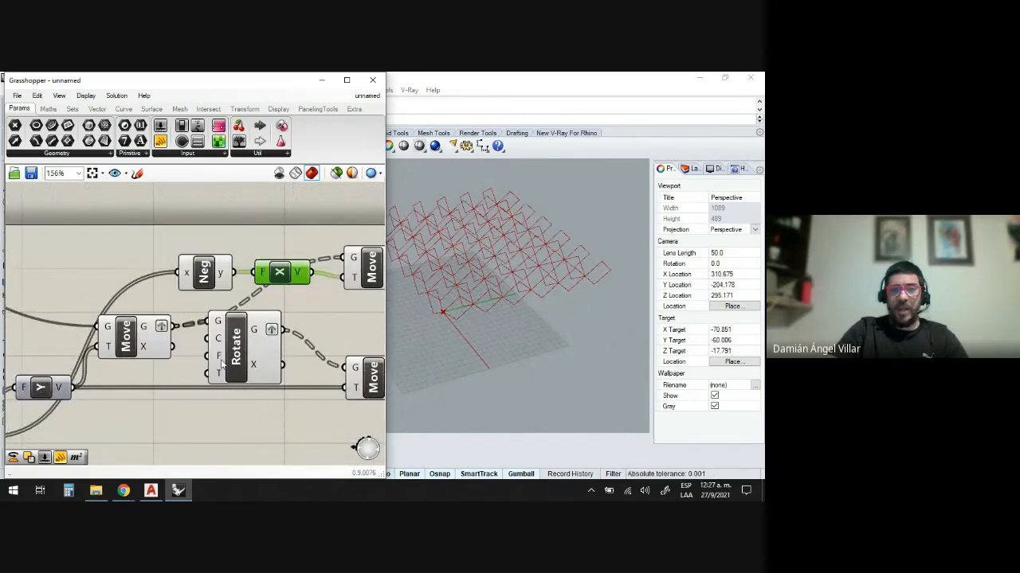
left_click_drag(239, 358, 244, 371)
right_click(277, 342)
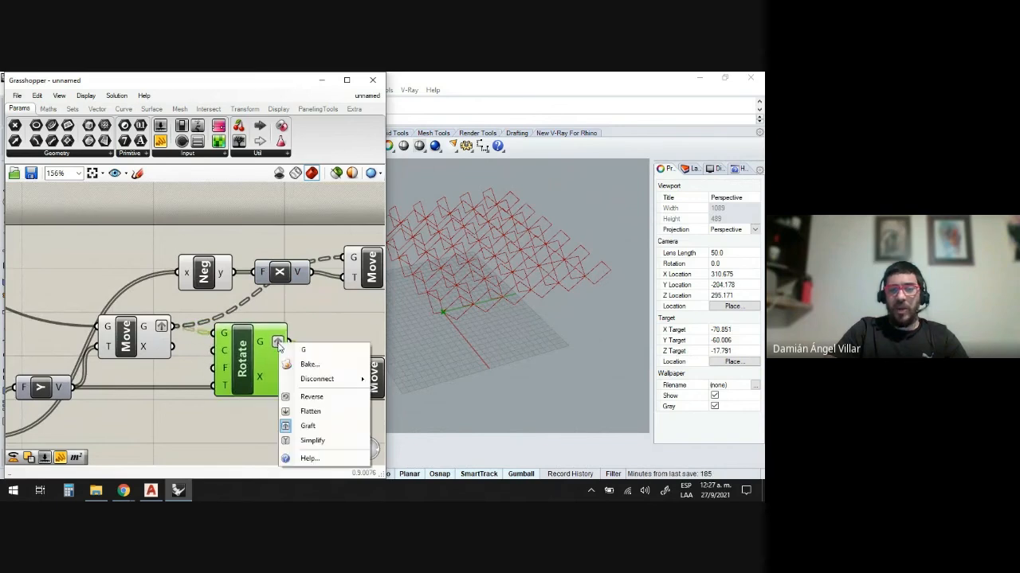
left_click(303, 425)
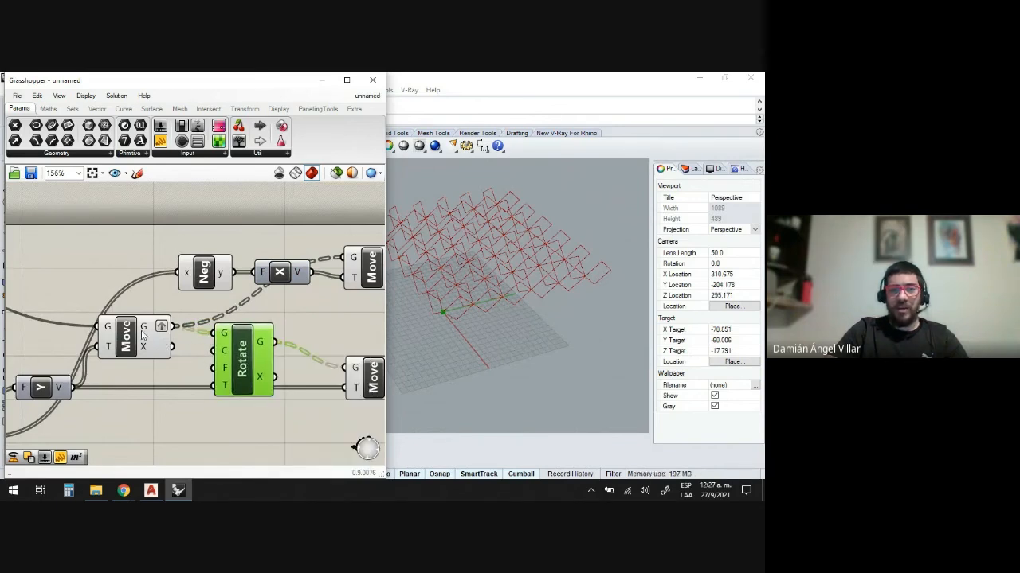
Reposition the two Move components at the end of the definition and orbit the model to view the grid
left_click(140, 341)
scroll(151, 356, "down", 2)
scroll(151, 356, "up", 3)
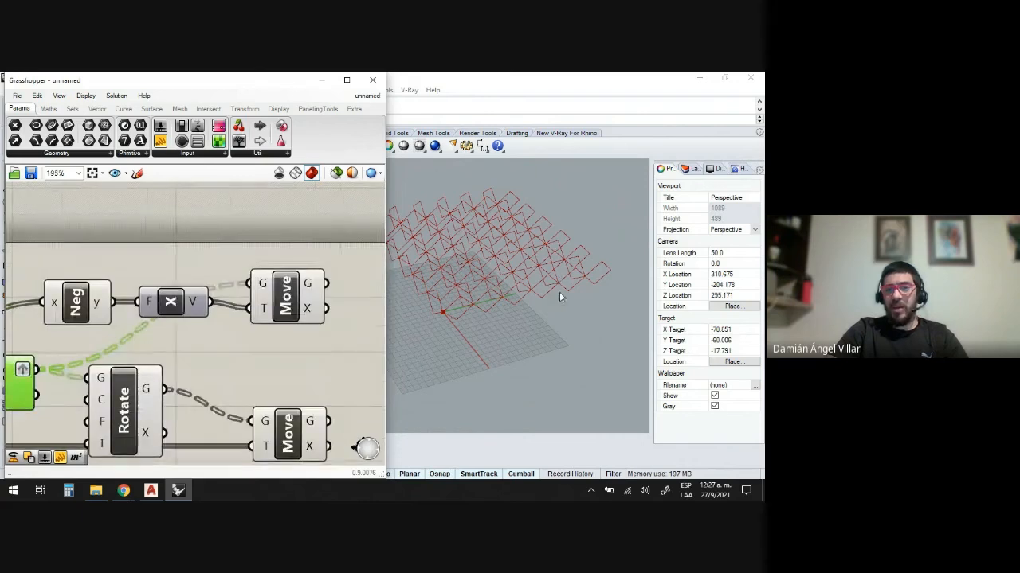
right_click_drag(559, 291, 446, 351)
scroll(255, 318, "down", 4)
left_click_drag(263, 310, 270, 330)
left_click_drag(267, 382, 275, 380)
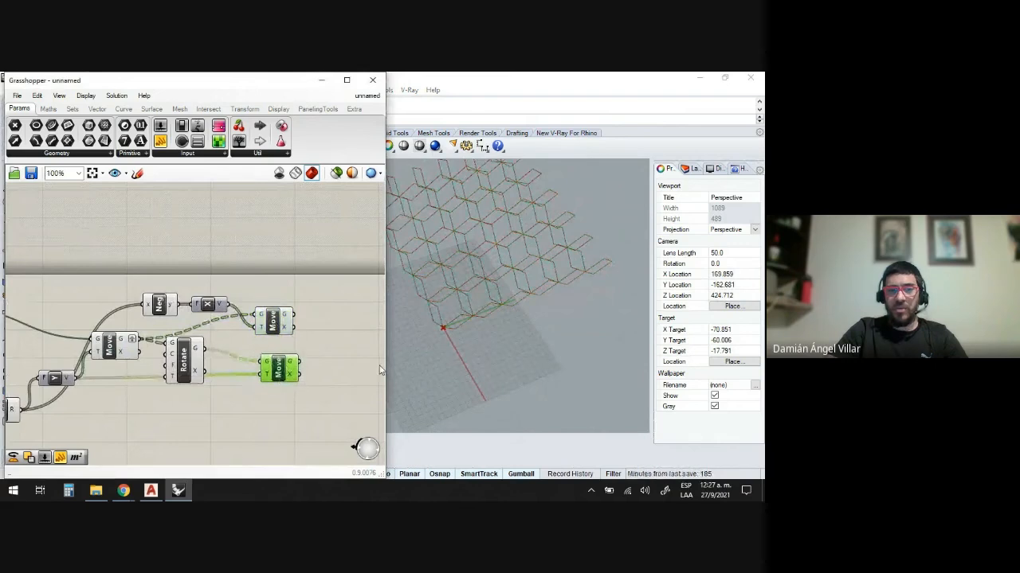
Examine the diamond grid from several angles and the Count slider that controls the Series component
scroll(573, 301, "down", 4)
scroll(551, 247, "up", 4)
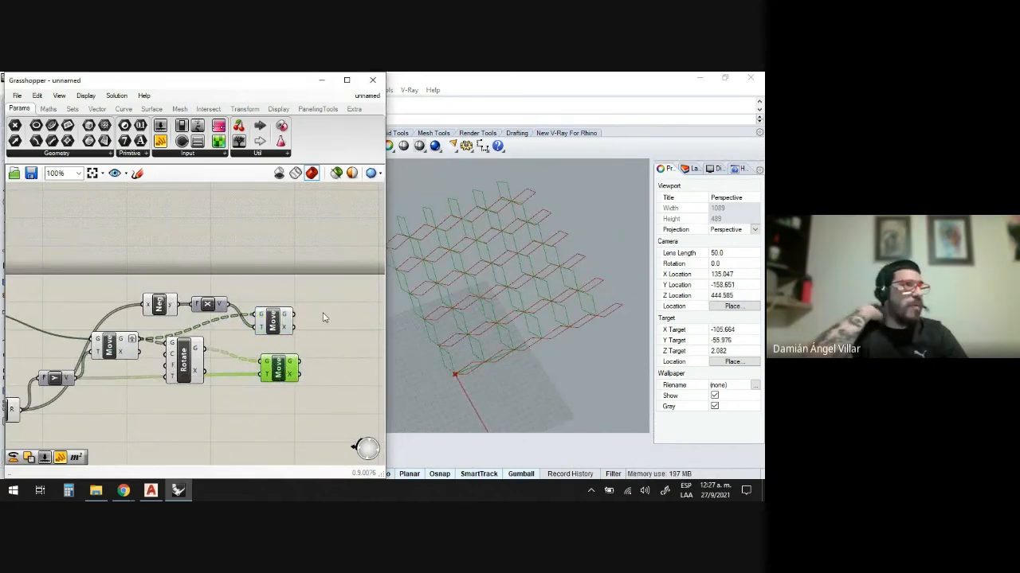
scroll(577, 273, "down", 2)
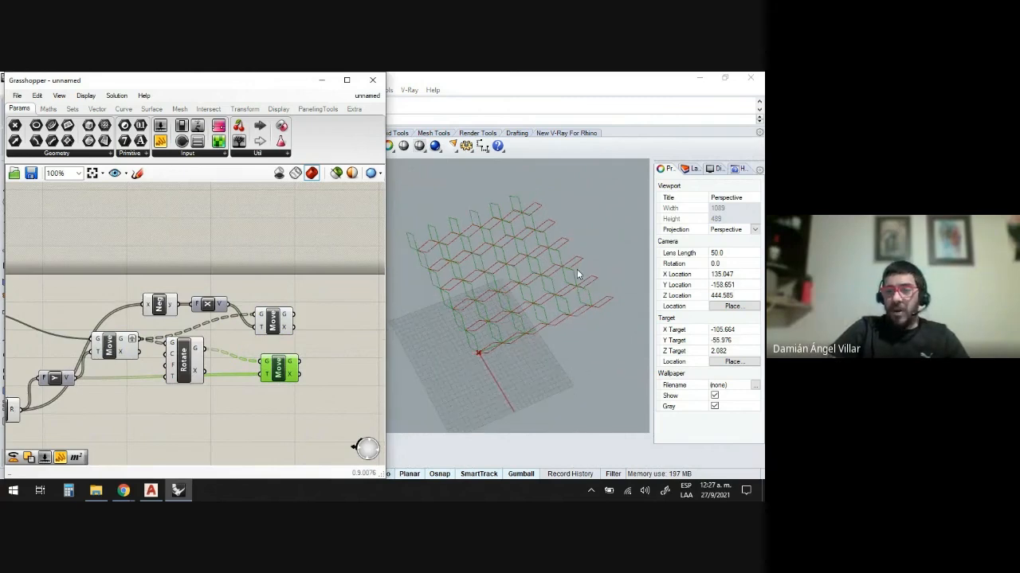
right_click_drag(576, 269, 534, 244)
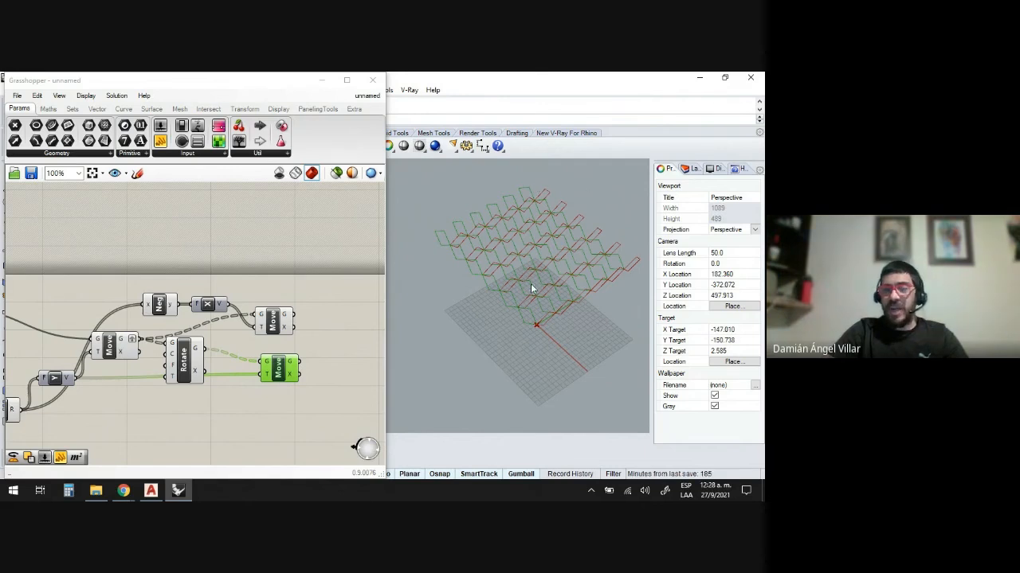
scroll(294, 330, "down", 3)
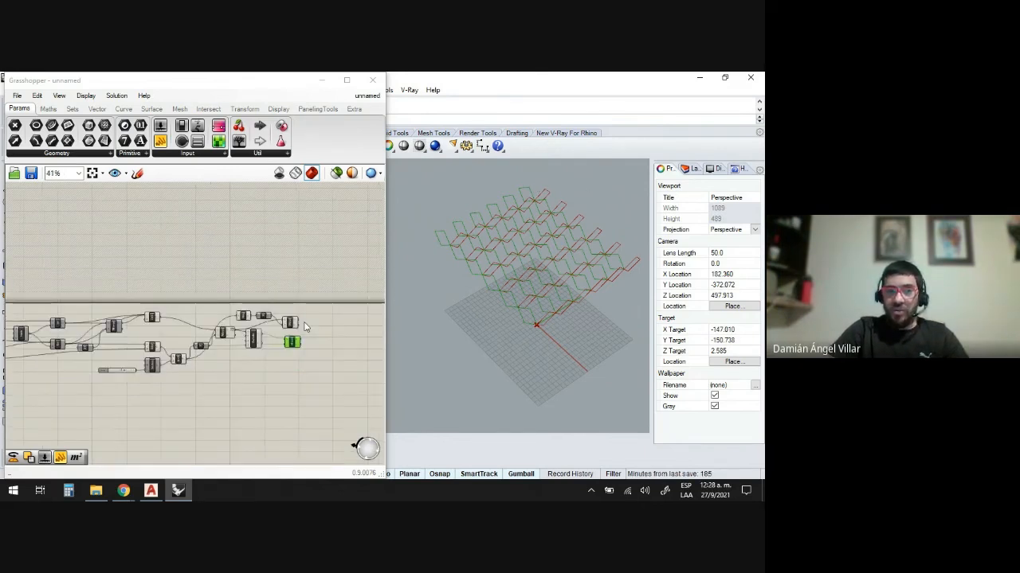
scroll(98, 391, "up", 3)
scroll(153, 356, "up", 3)
scroll(161, 342, "up", 1)
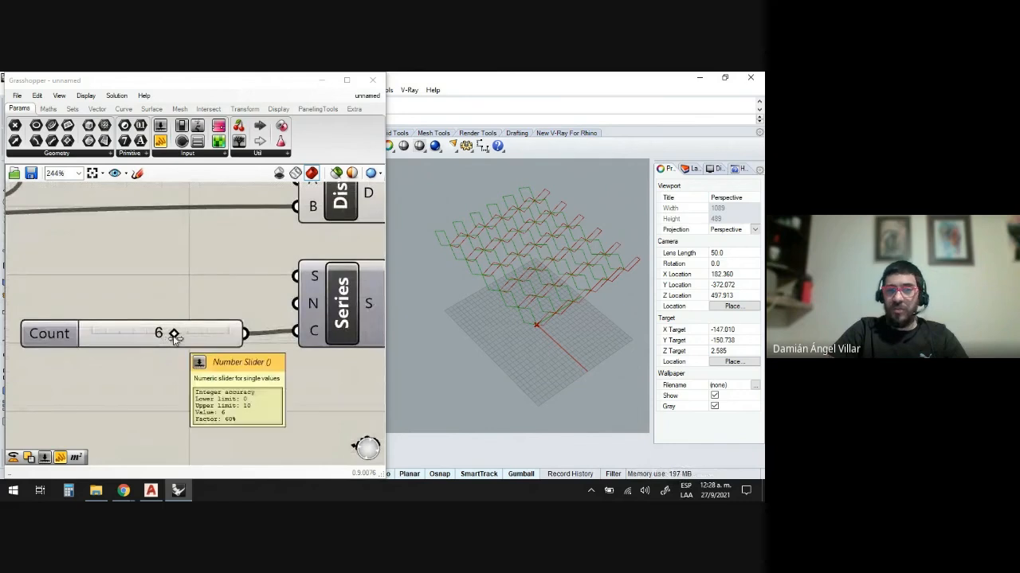
mouse_move(174, 335)
left_mouse_down()
mouse_move(184, 338)
mouse_move(170, 335)
left_mouse_up()
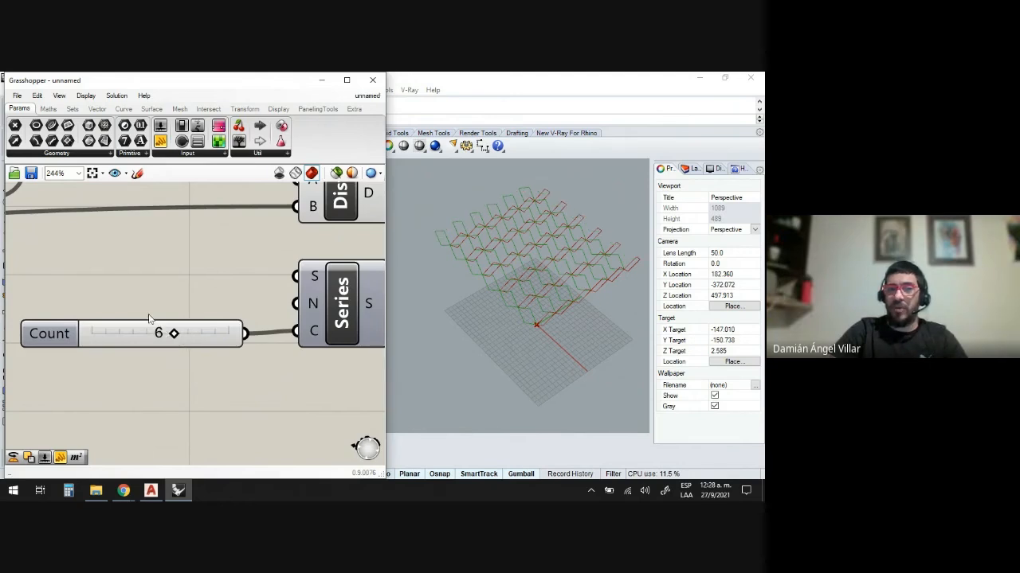
scroll(150, 319, "down", 5)
scroll(368, 265, "up", 2)
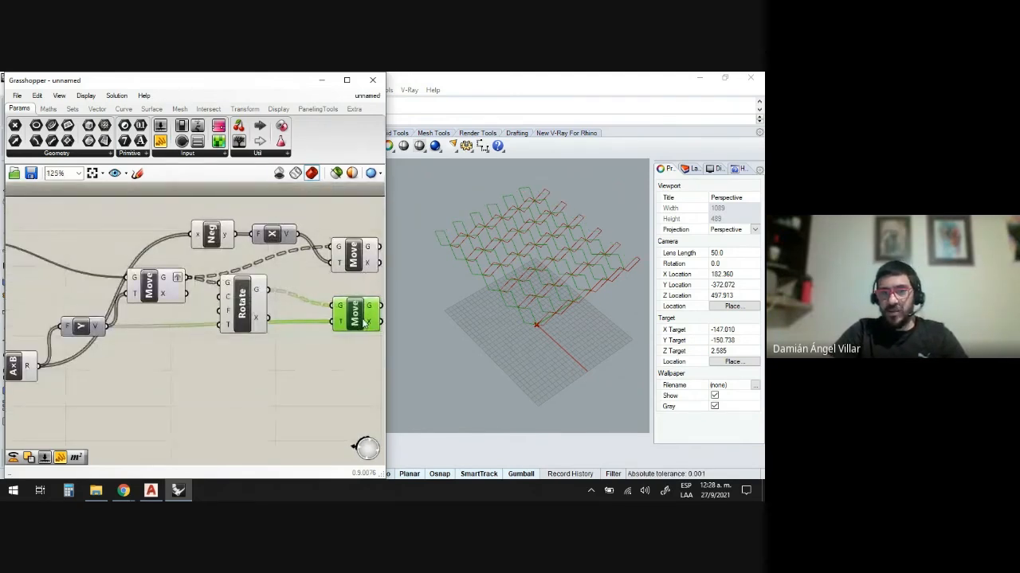
scroll(330, 322, "down", 3)
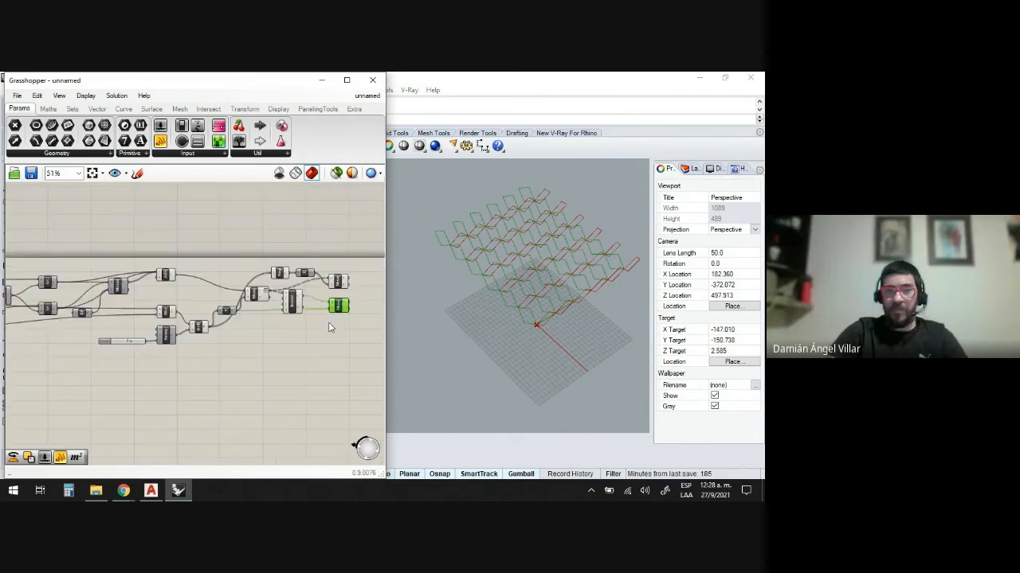
Add a fourth Move component below the existing ones and duplicate it directly underneath
scroll(336, 344, "up", 3)
double_click(342, 344)
type("MOVE")
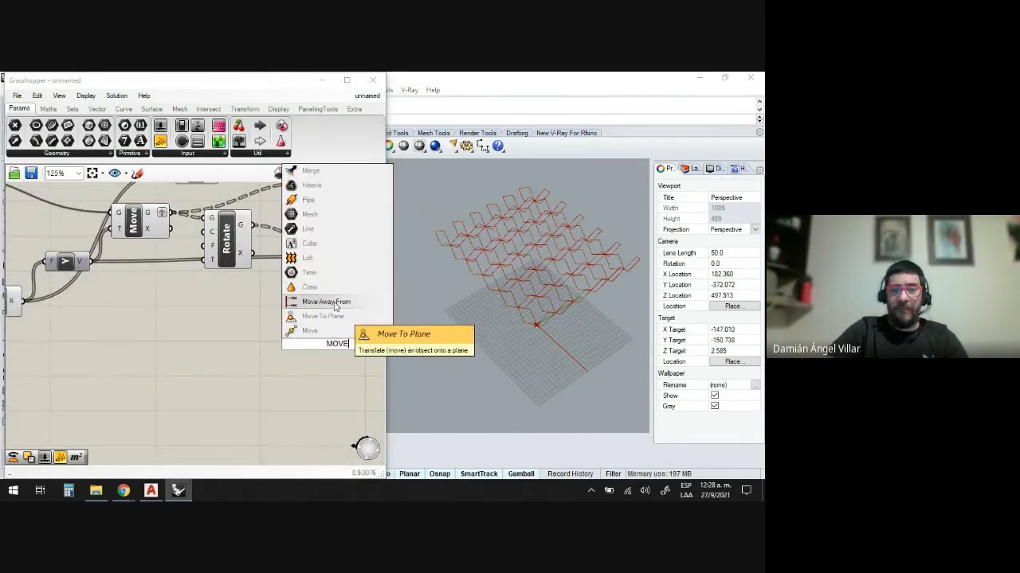
left_click(335, 330)
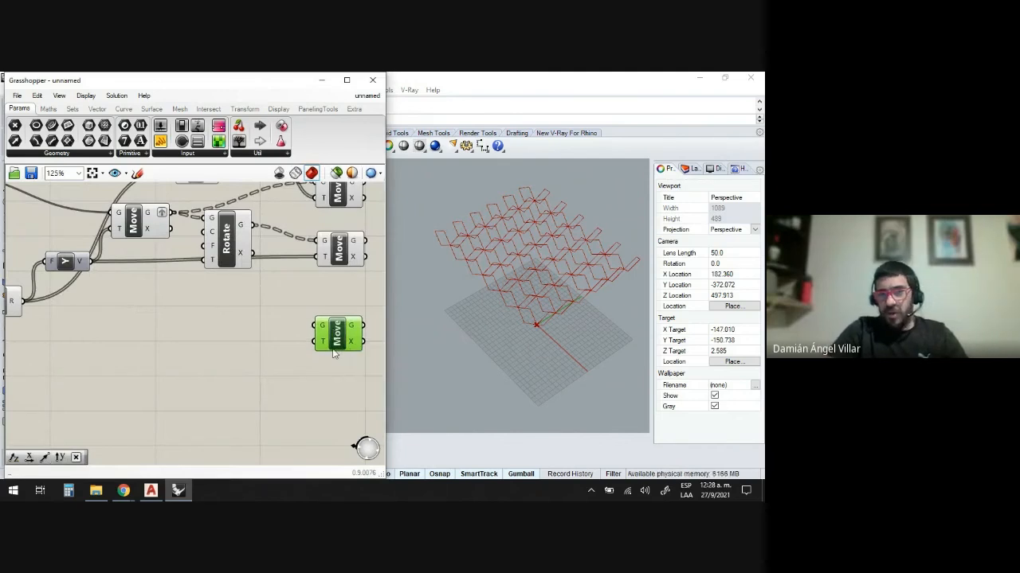
left_click_drag(335, 347, 341, 417, "alt")
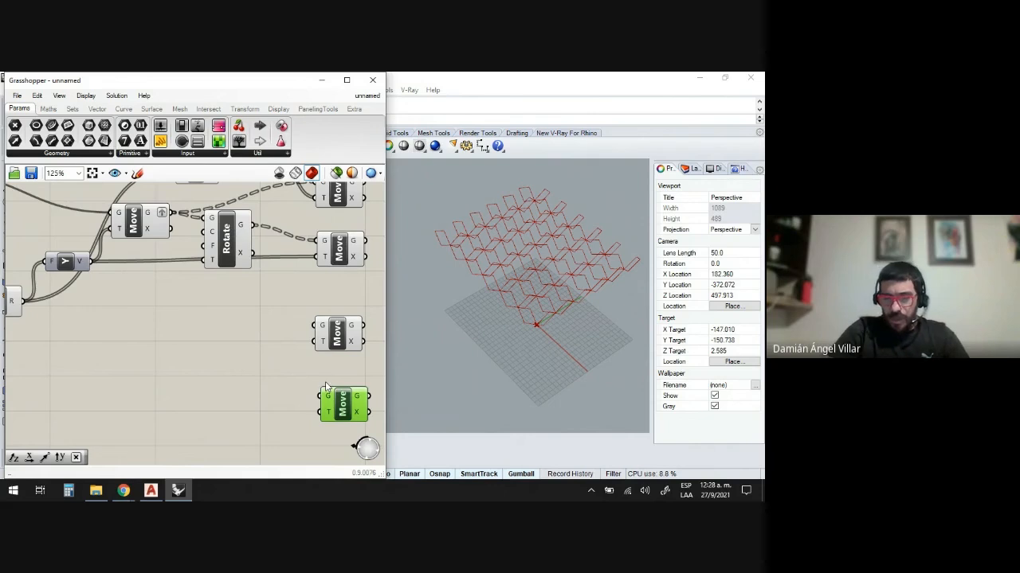
Wire the first Move's grafted geometry output into the geometry input of the upper new Move component
scroll(139, 235, "up", 1)
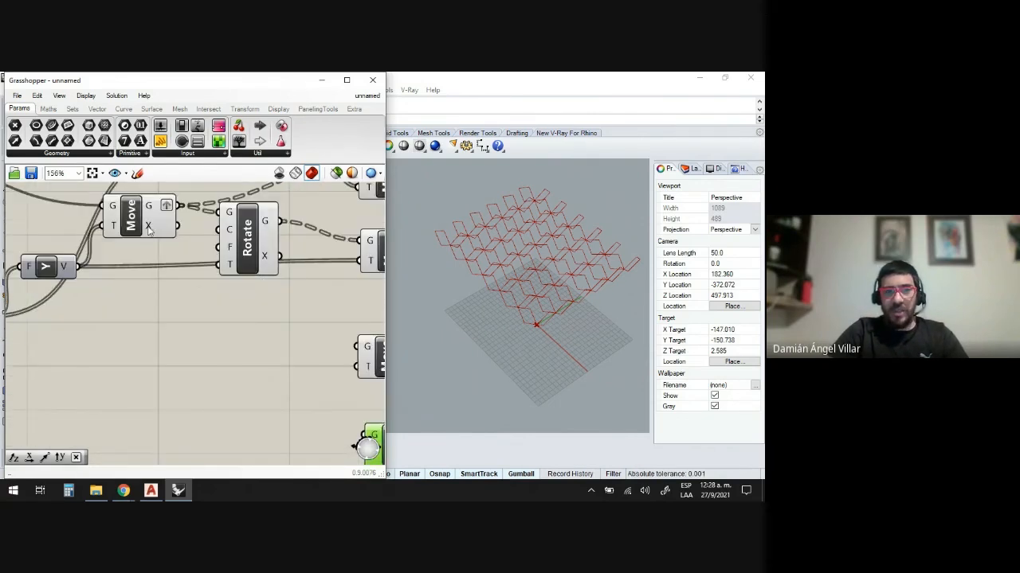
left_click(126, 215)
left_click_drag(181, 206, 268, 314)
scroll(202, 279, "down", 2)
scroll(204, 297, "up", 1)
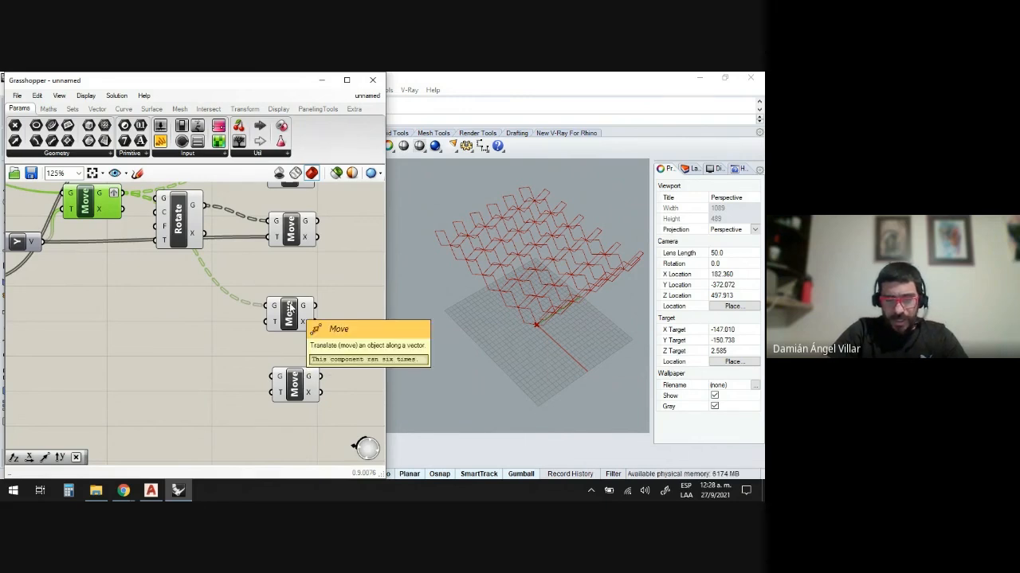
scroll(278, 336, "down", 4)
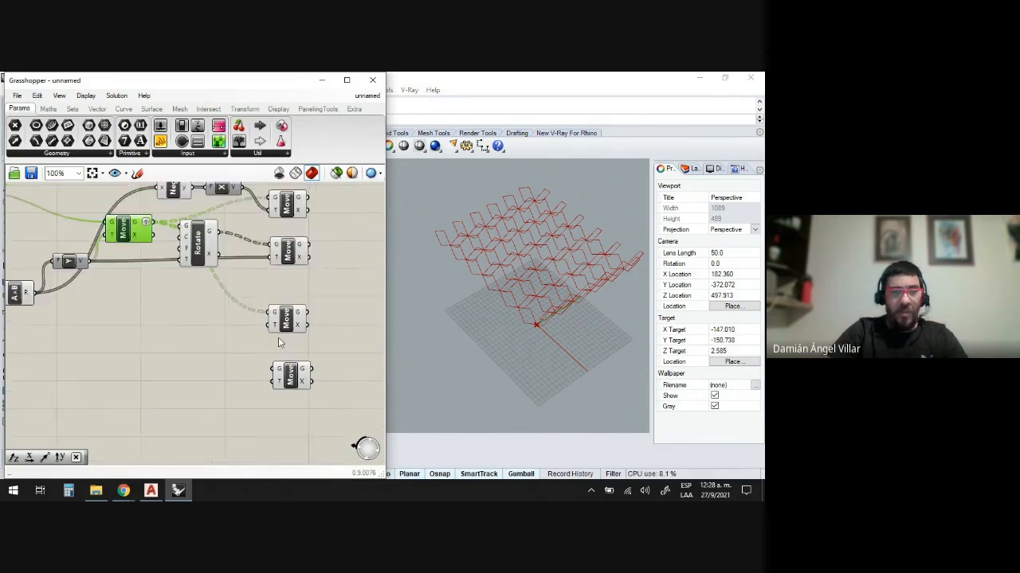
Add a second Multiplication component below the A×B component beside Series
scroll(44, 331, "up", 4)
scroll(173, 331, "up", 2)
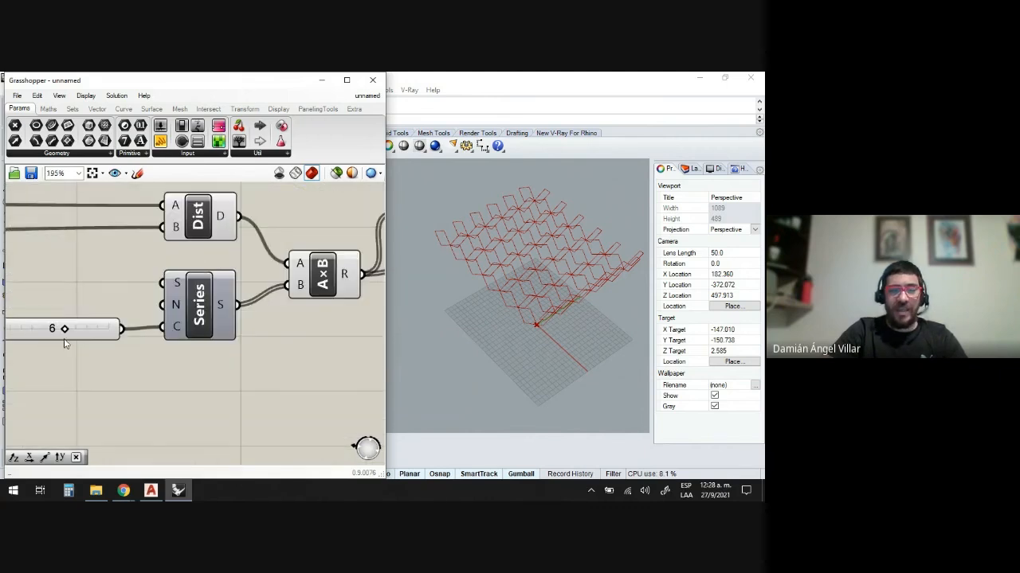
scroll(133, 286, "down", 2)
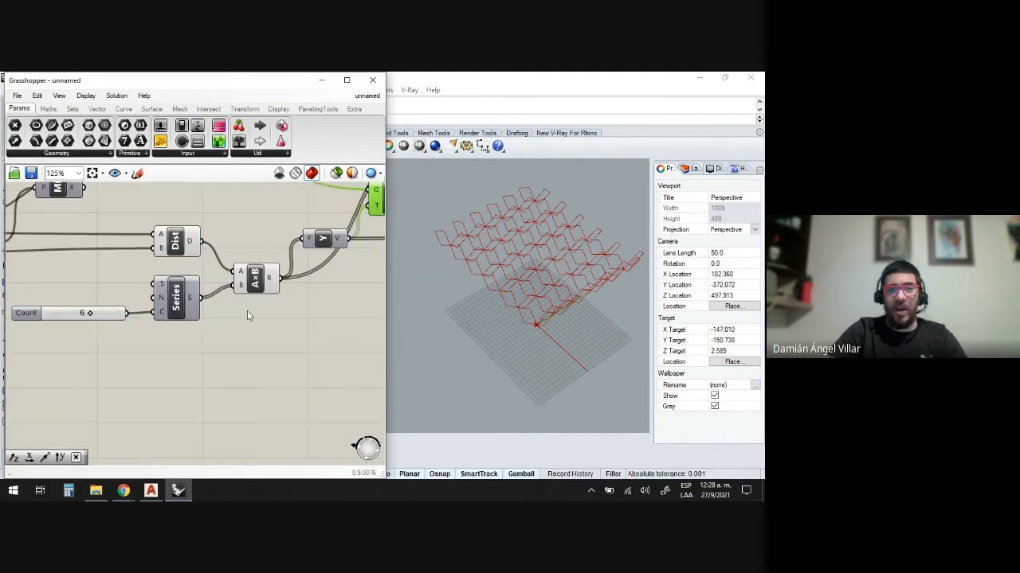
double_click(262, 351)
type("*")
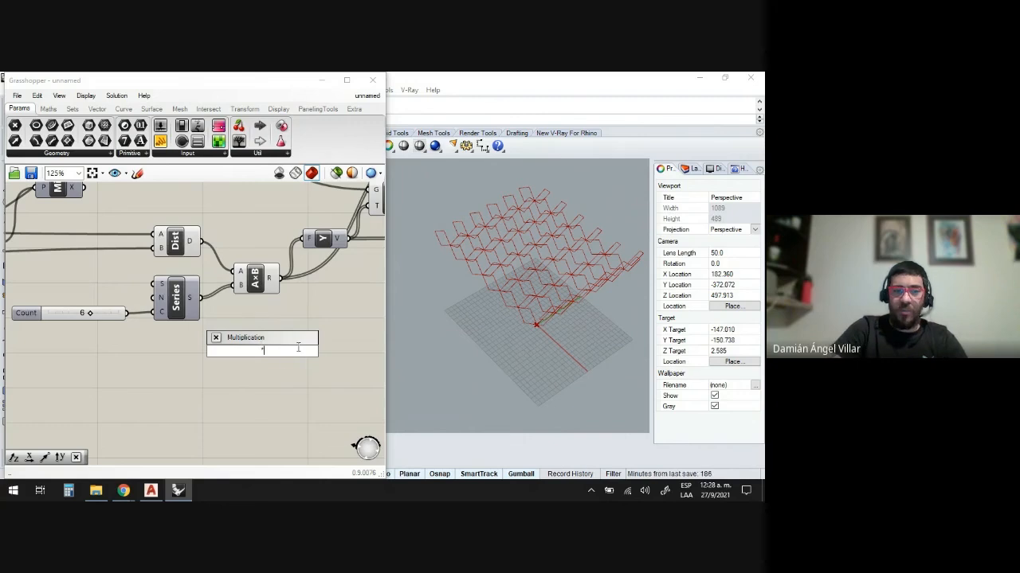
left_click(289, 344)
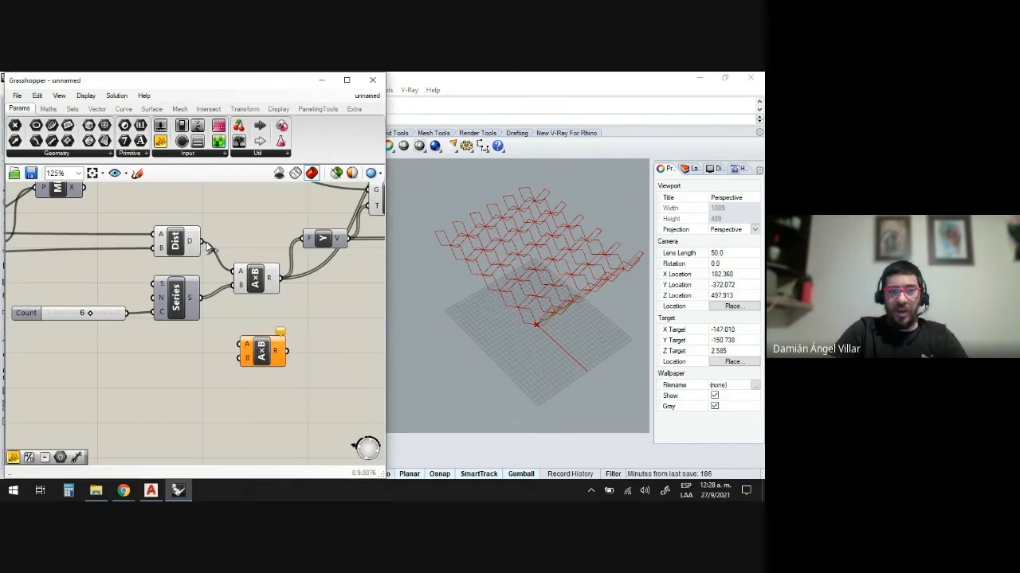
Feed the Distance result into input A and the Count slider into input B of the new Multiplication, placing it below the first
left_click_drag(200, 241, 235, 344)
left_click_drag(128, 313, 271, 355)
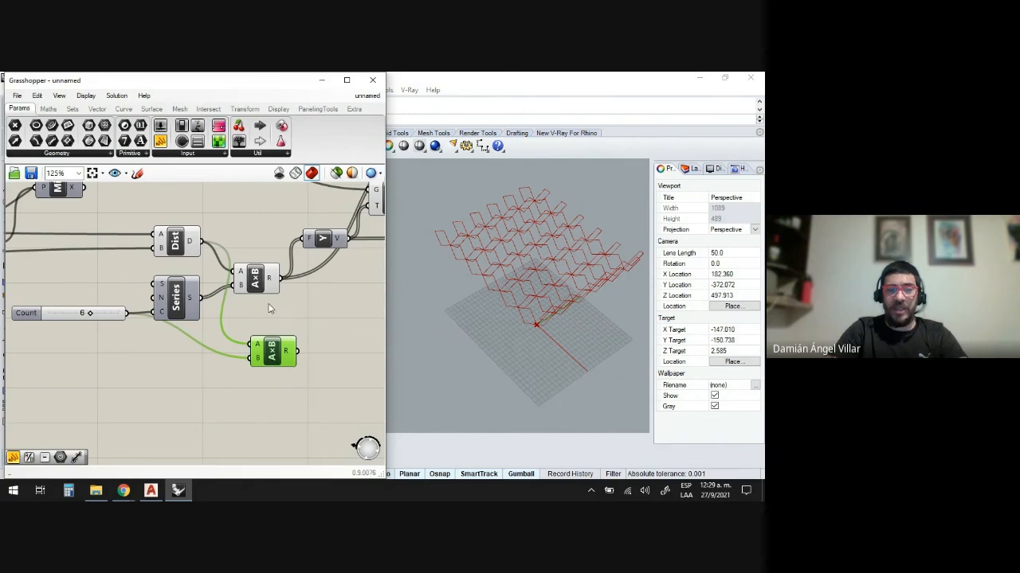
left_click_drag(271, 350, 262, 341)
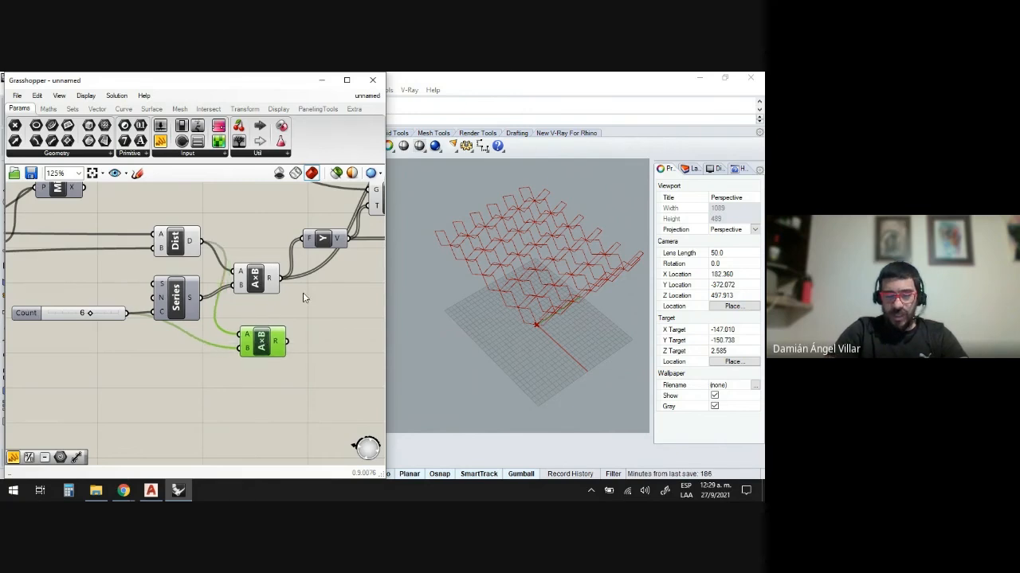
Examine how the first multiplication, Unit Y, Negative and first Move are wired beside the new Multiplication component
scroll(282, 350, "down", 3)
scroll(263, 335, "up", 3)
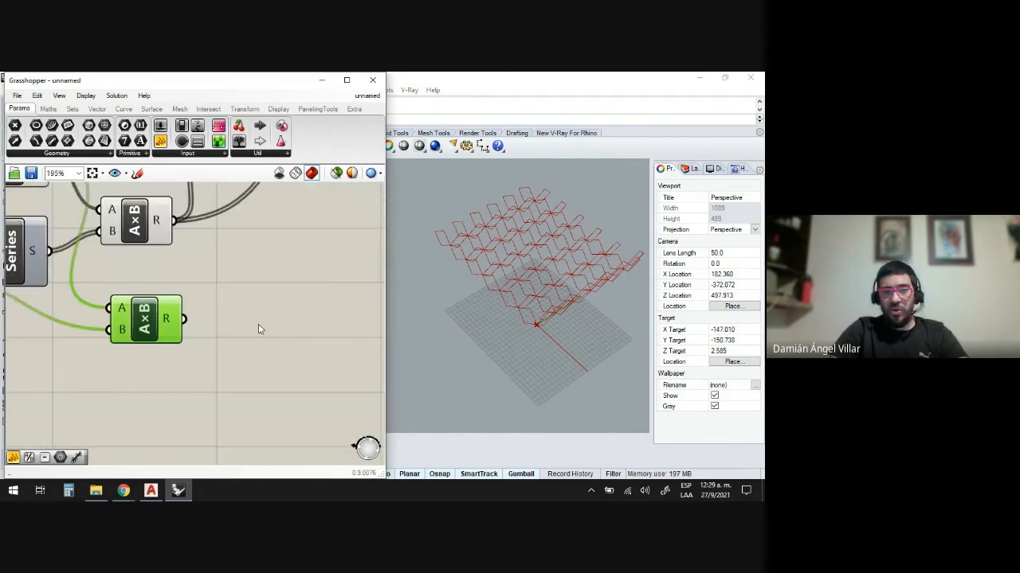
scroll(226, 360, "down", 2)
scroll(221, 317, "down", 2)
scroll(183, 342, "up", 4)
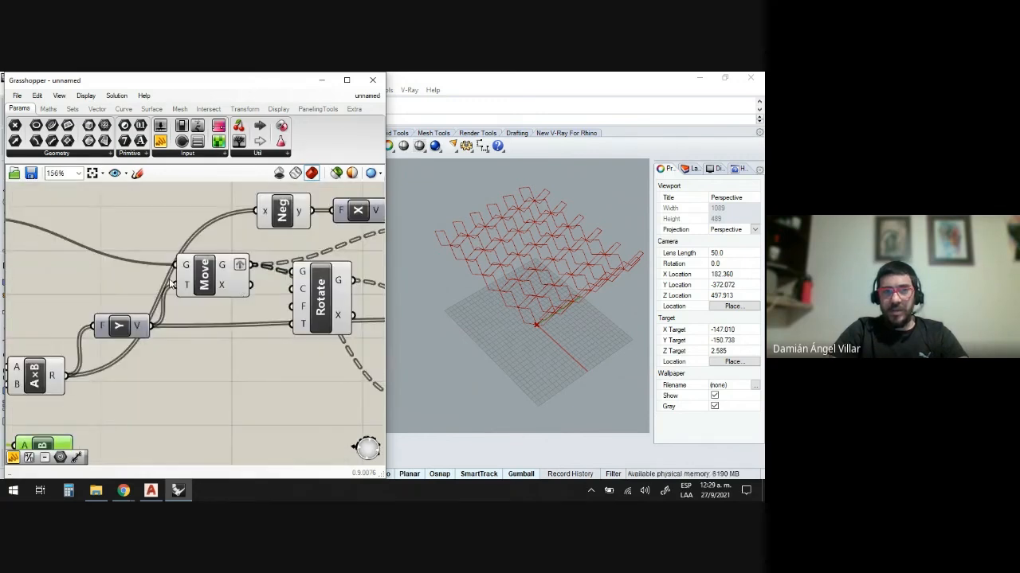
scroll(136, 374, "down", 3)
scroll(160, 358, "up", 2)
scroll(160, 359, "up", 1)
left_click(178, 357)
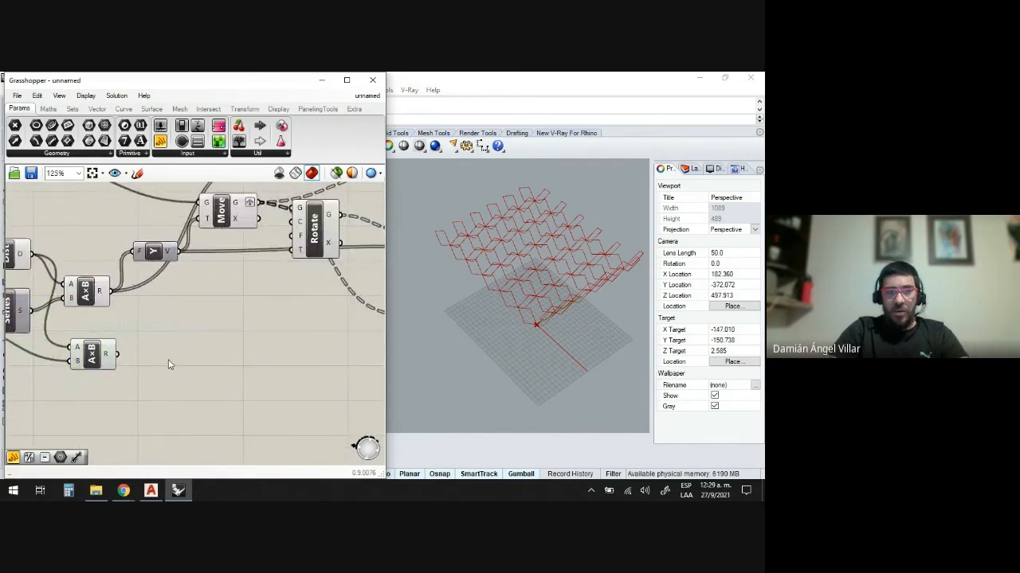
Add a Unit Y and a Unit X component beside the second Multiplication, with Unit X below Unit Y
double_click(187, 358)
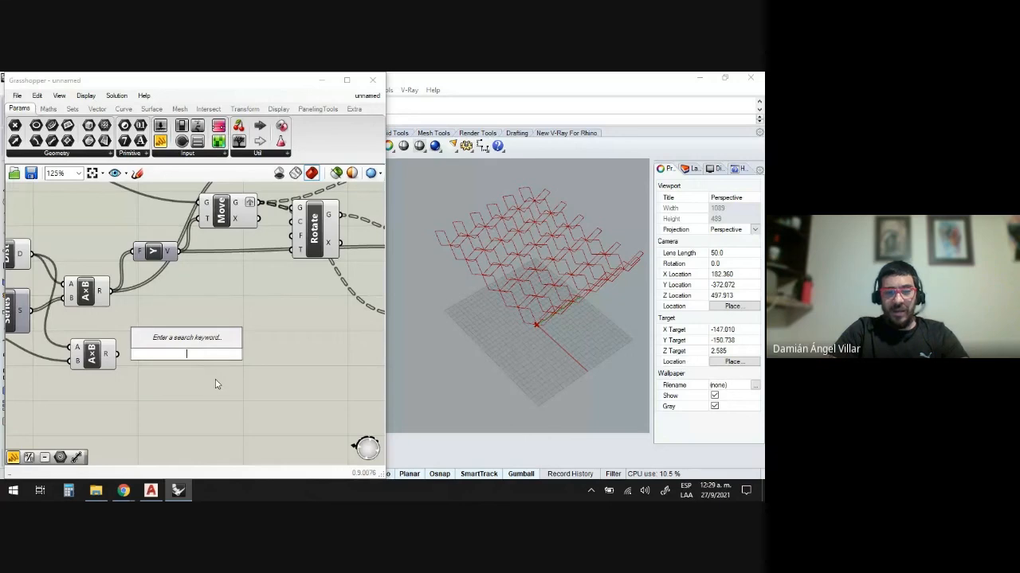
type("y")
left_click(192, 345)
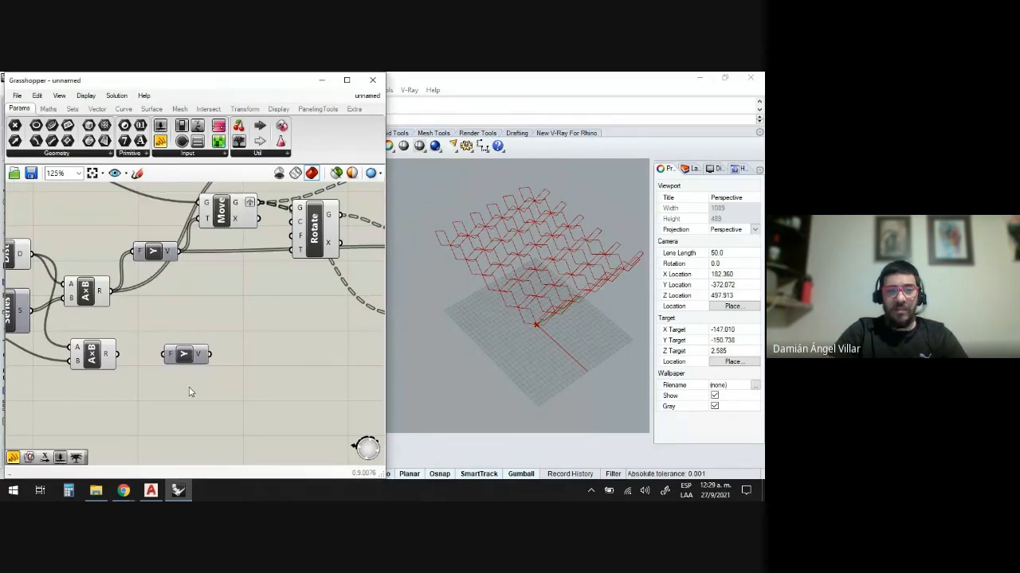
double_click(189, 388)
type("x")
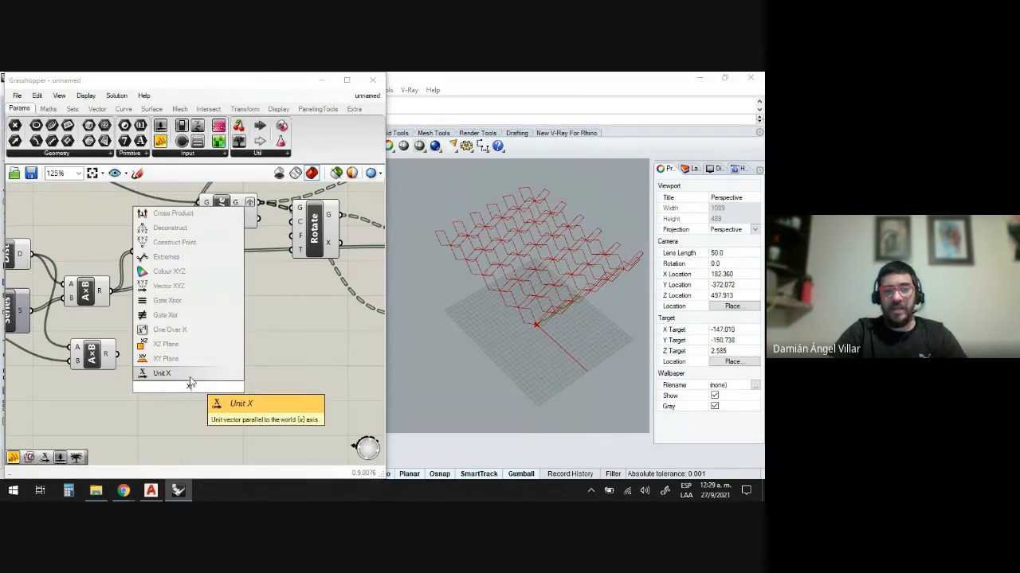
left_click(189, 380)
left_click(186, 355)
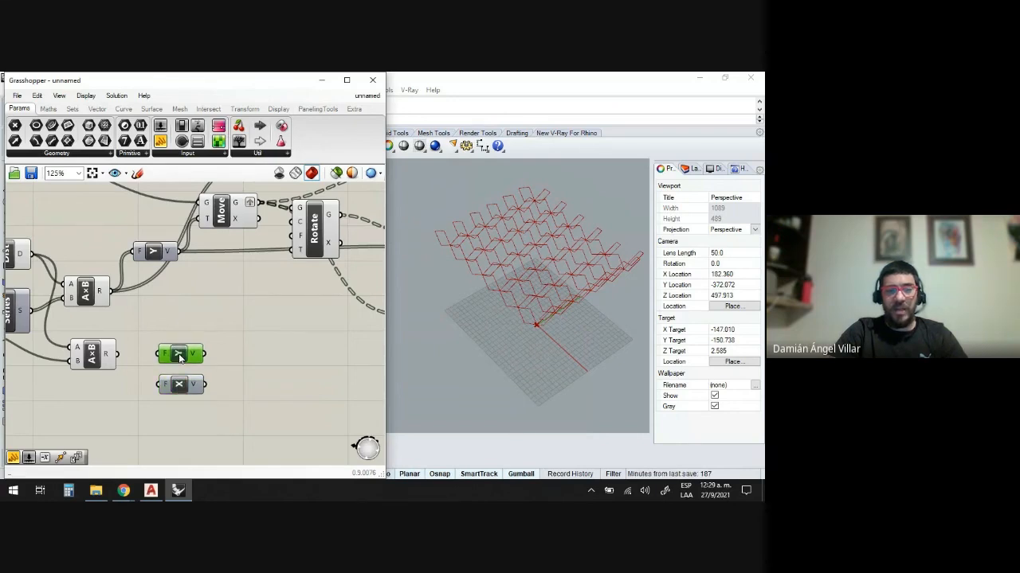
Examine the geometry previewed by the upper new Move and the first Move against the grid's open edge
scroll(191, 358, "down", 3)
scroll(319, 351, "up", 3)
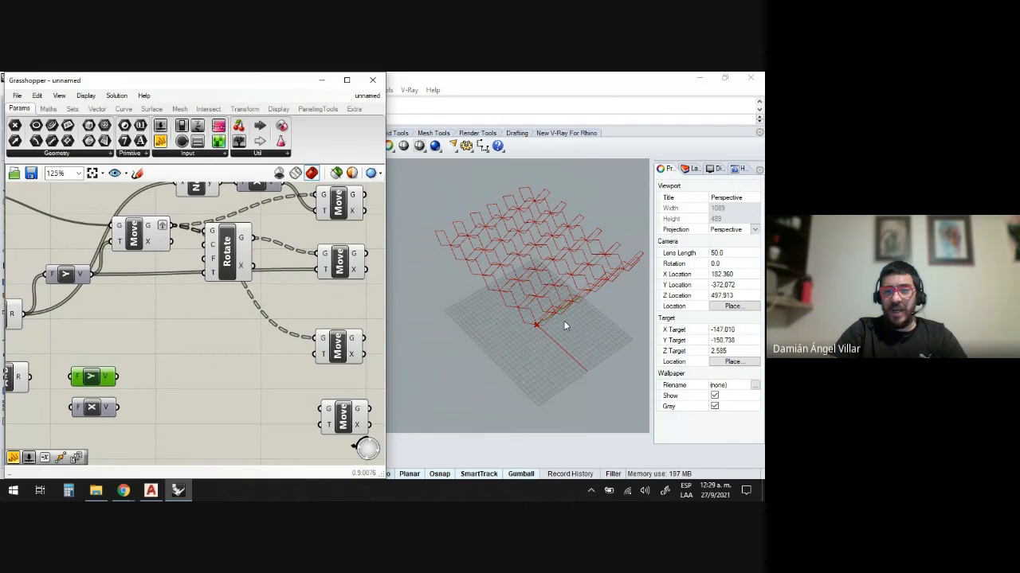
scroll(562, 323, "up", 10)
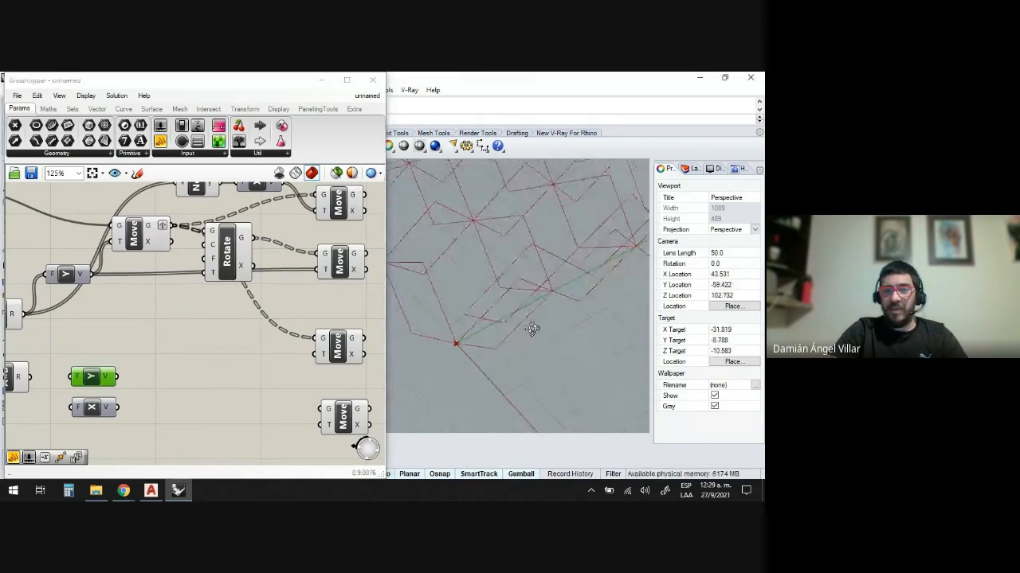
scroll(532, 329, "up", 2)
left_click(334, 349)
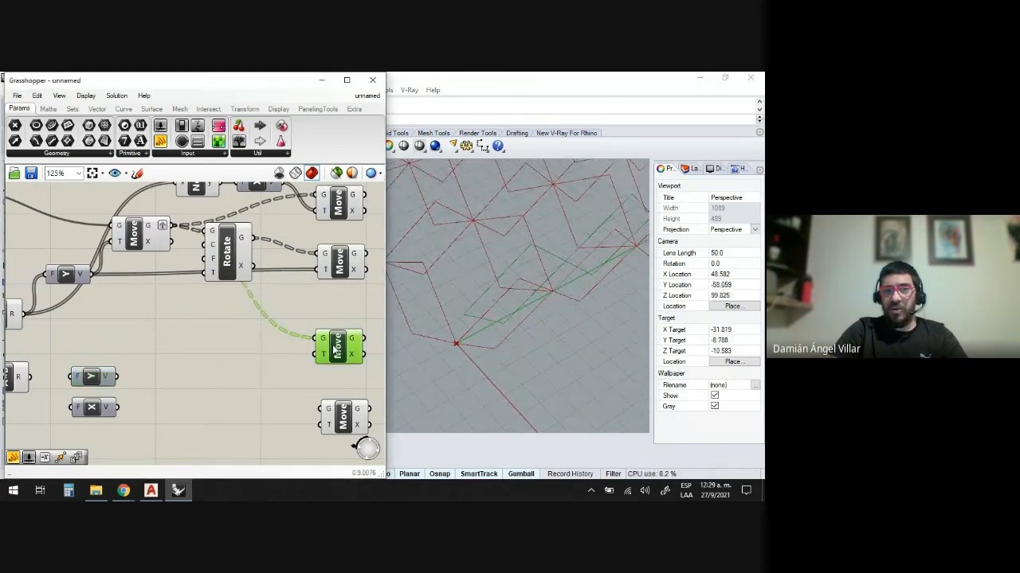
left_click(139, 234)
scroll(504, 354, "down", 6)
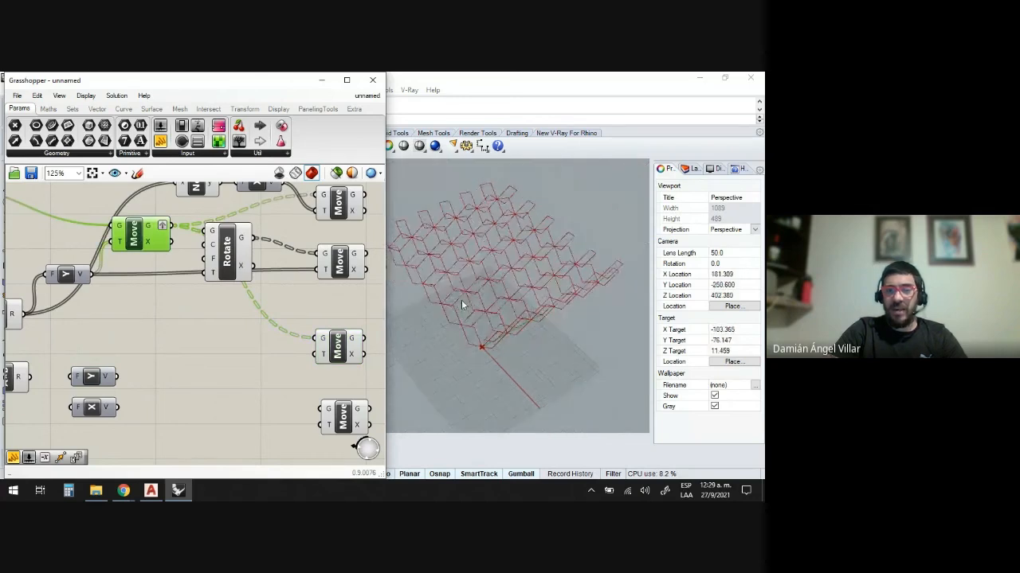
Reposition the new Unit Y and Unit X components farther from the second Multiplication to leave wiring space
scroll(78, 381, "up", 3)
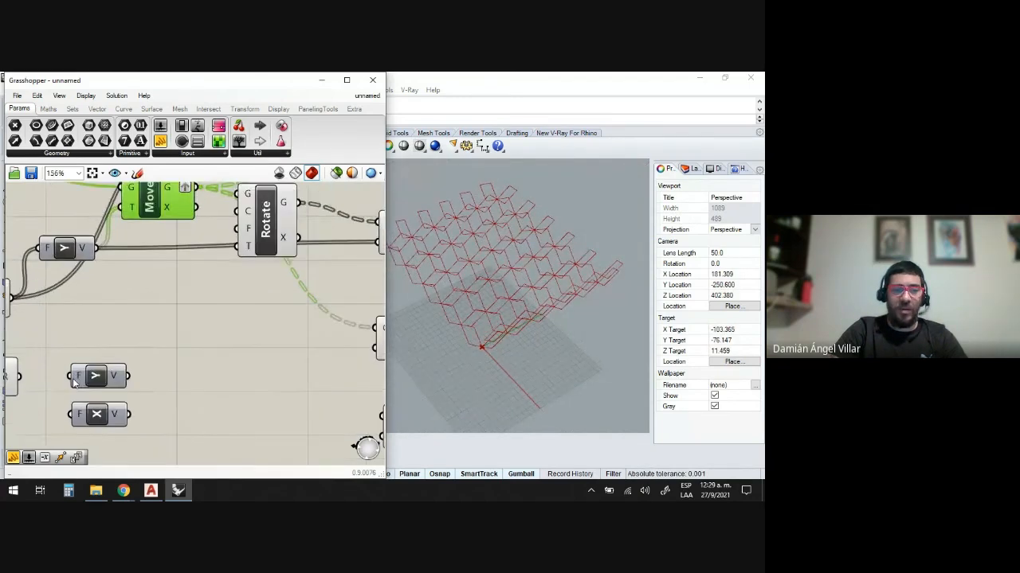
left_click_drag(101, 378, 158, 356)
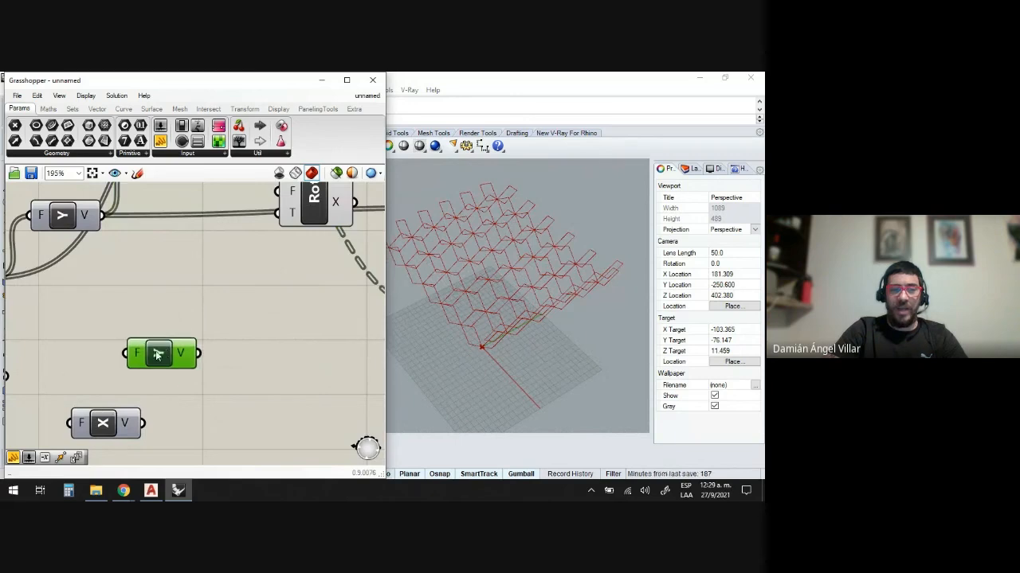
left_click_drag(106, 423, 179, 403)
Assign the expression -x to the Factor input of the new Unit X component and check it
scroll(179, 403, "down", 3)
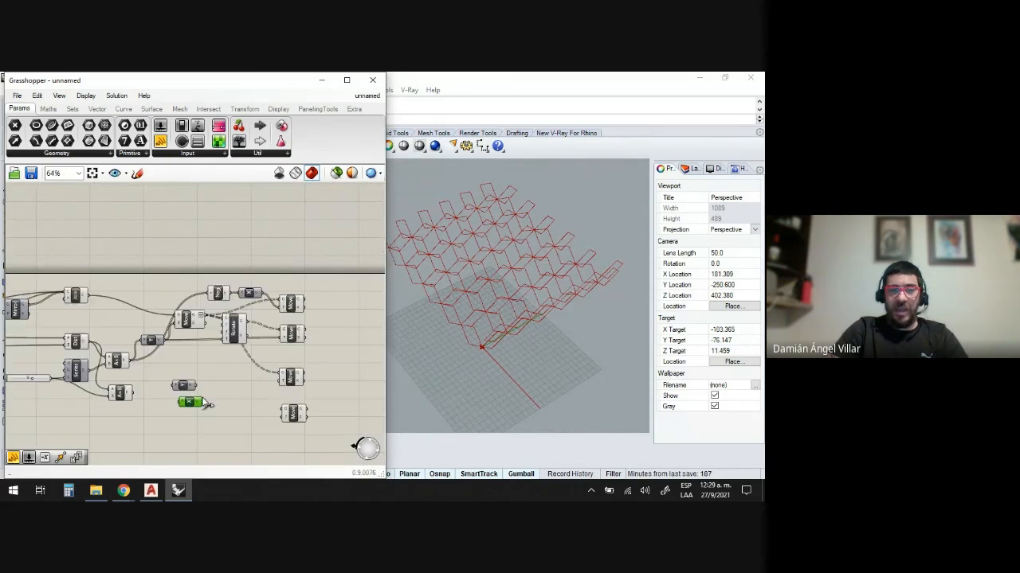
scroll(223, 263, "up", 2)
scroll(223, 263, "down", 4)
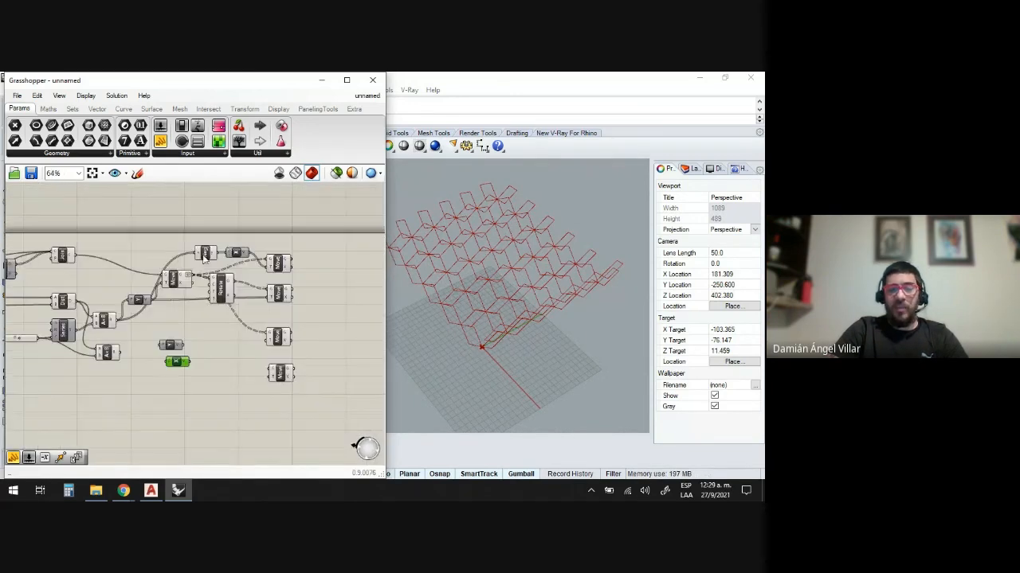
scroll(197, 254, "up", 3)
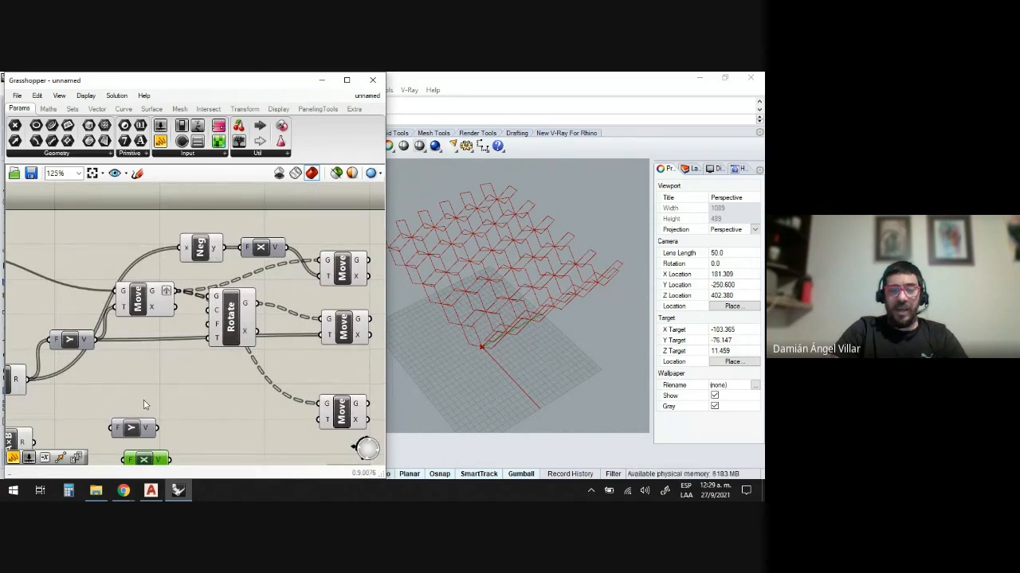
scroll(144, 410, "down", 2)
scroll(149, 384, "up", 6)
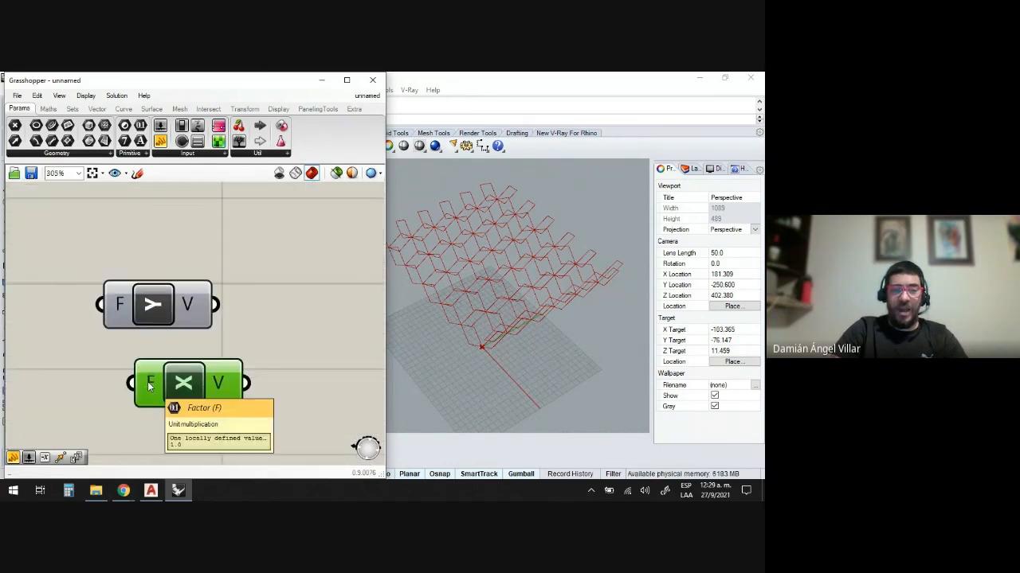
right_click(149, 386)
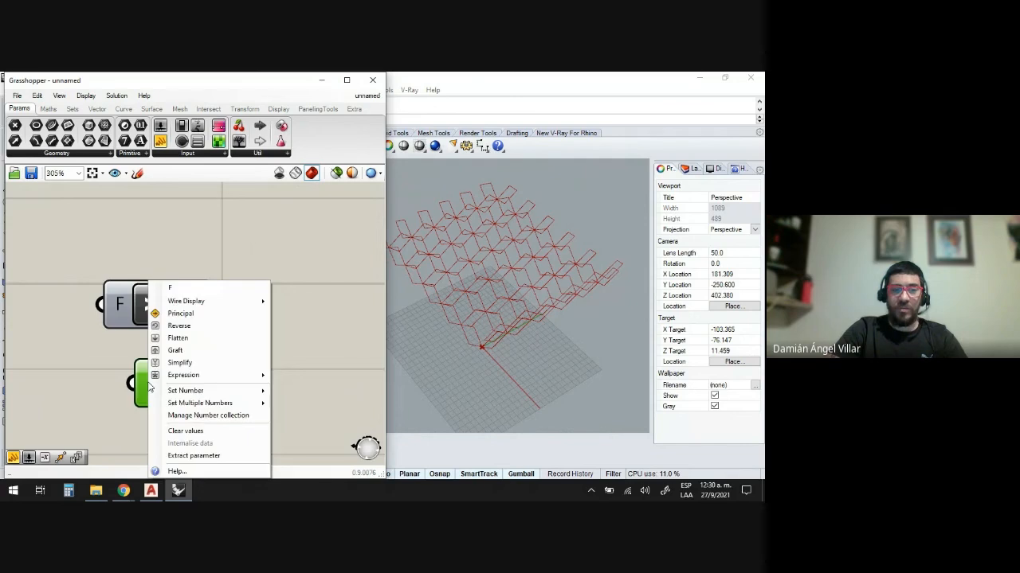
mouse_move(206, 376)
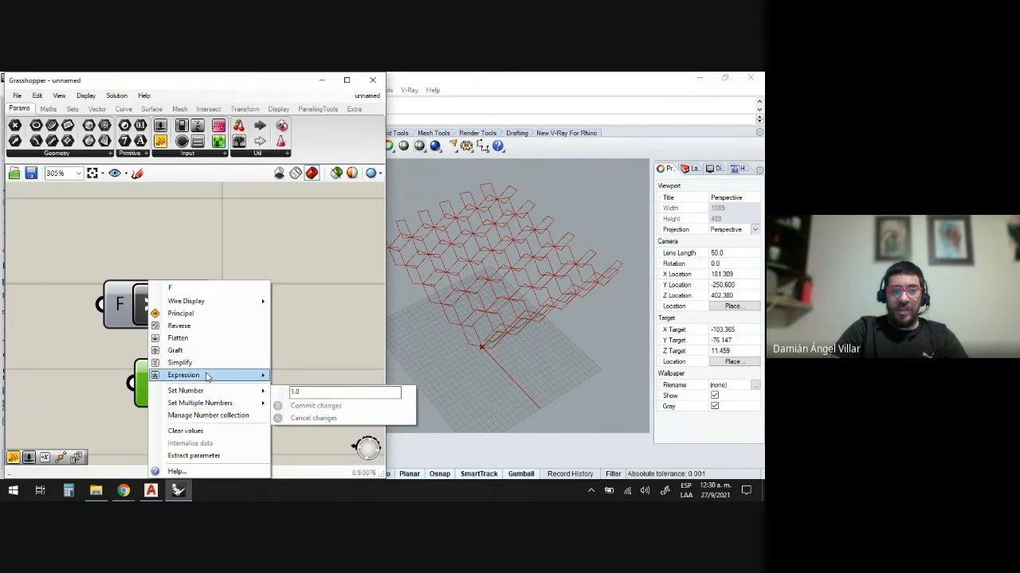
left_click(302, 388)
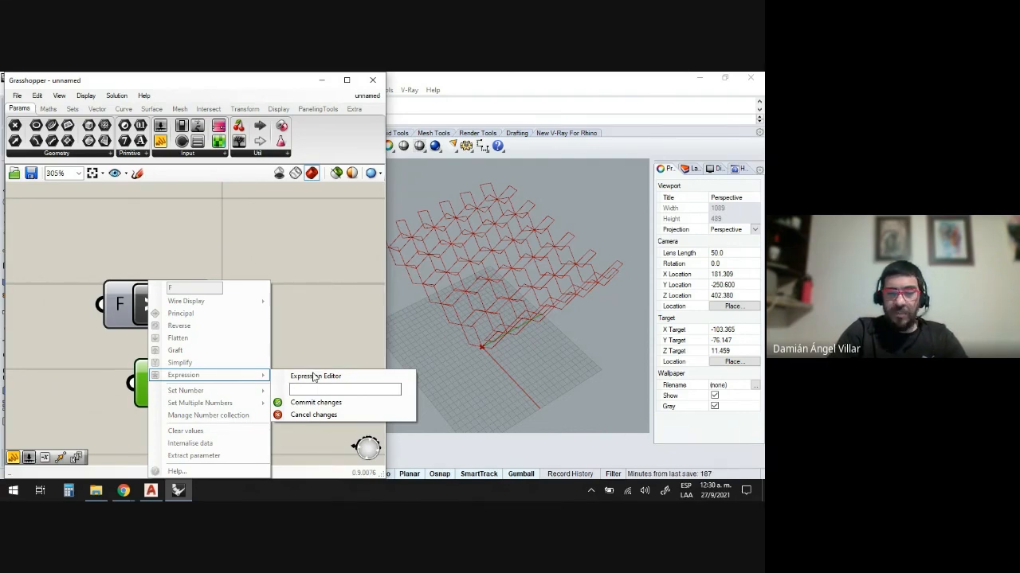
type("-x")
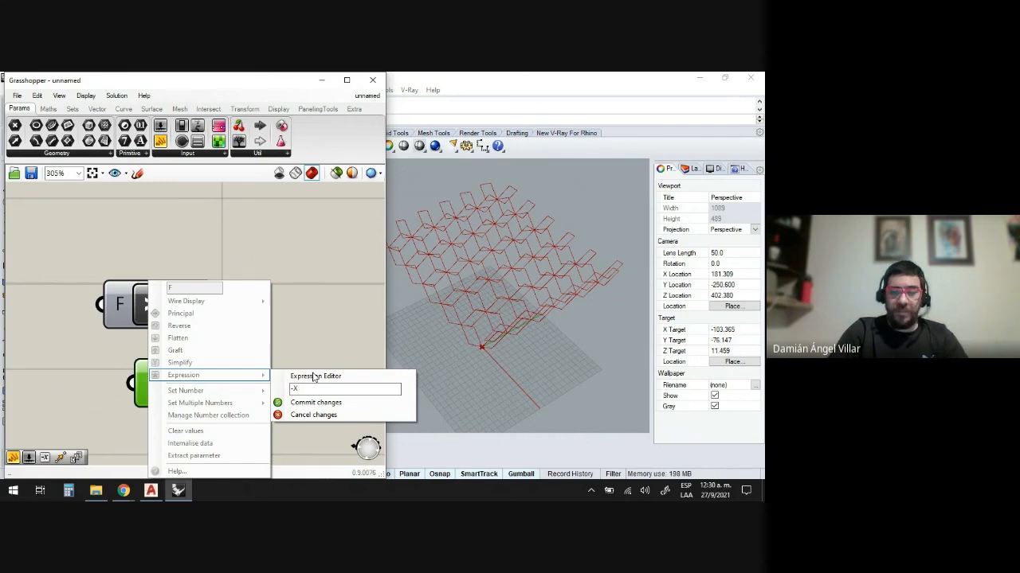
key("BackSpace")
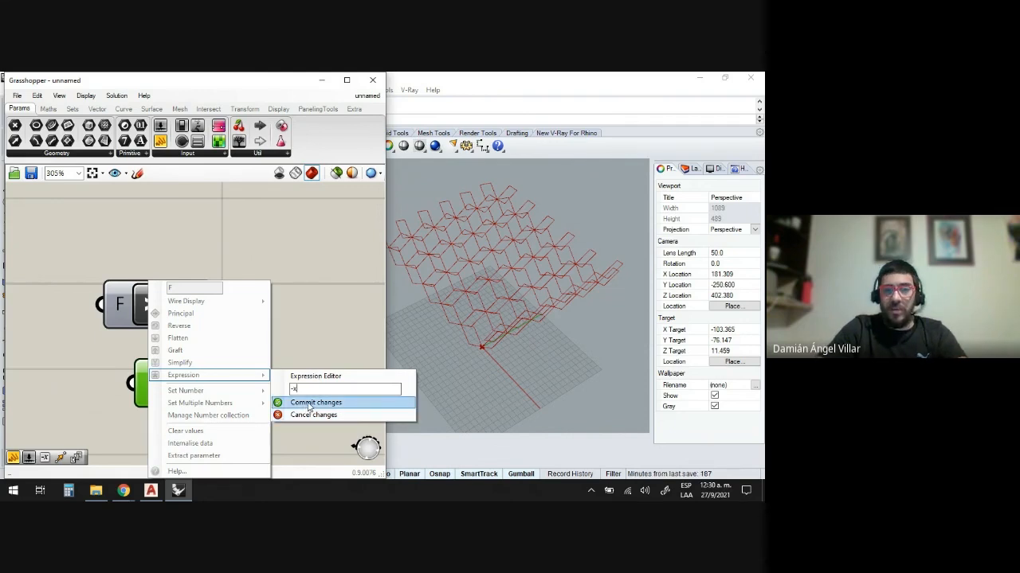
left_click(309, 403)
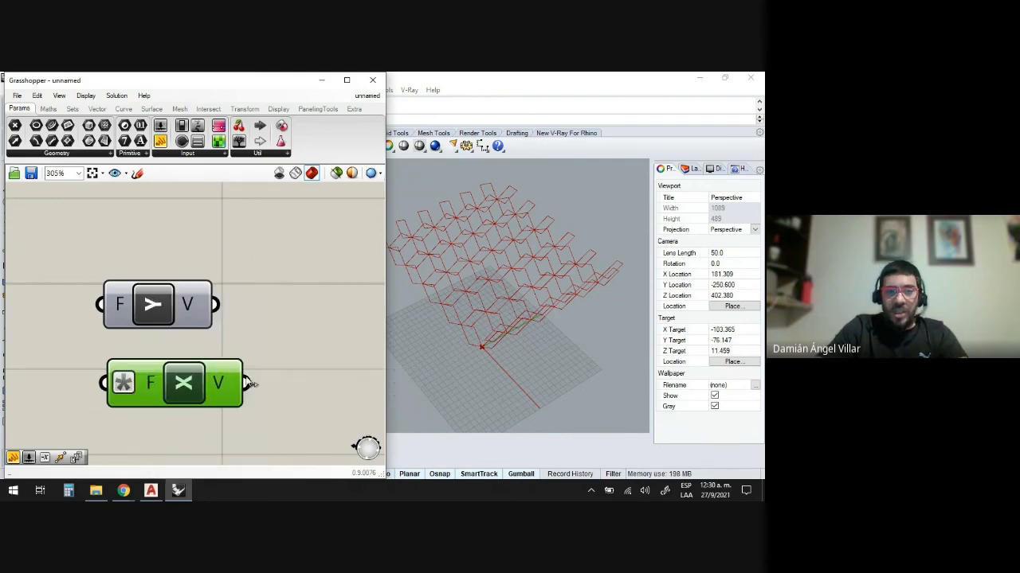
scroll(173, 380, "down", 3)
scroll(174, 380, "up", 3)
mouse_move(135, 382)
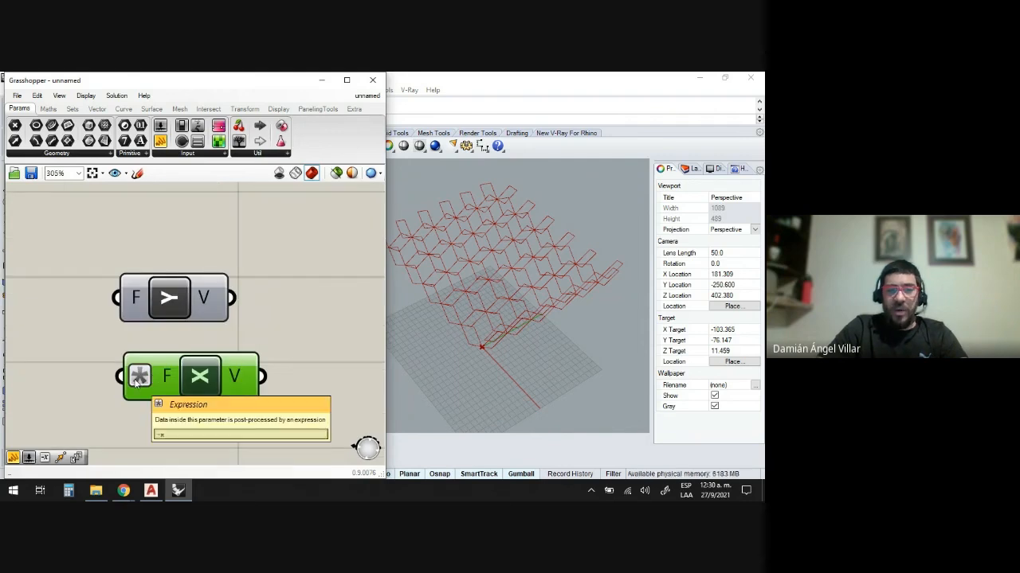
Wire the second Multiplication's result into the Factor input of the new Unit X component
scroll(213, 340, "down", 5)
scroll(120, 341, "up", 2)
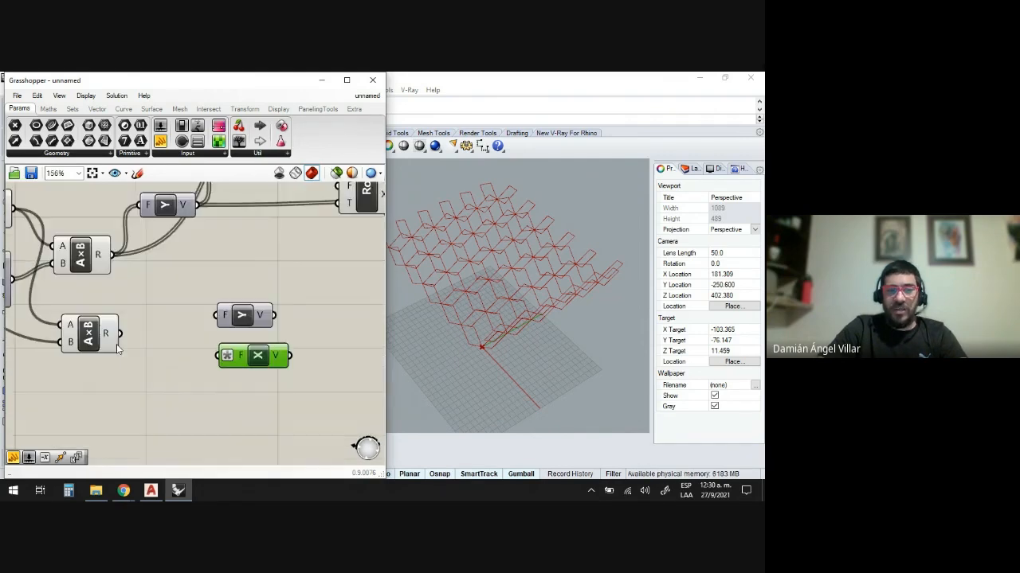
left_click_drag(121, 334, 223, 355)
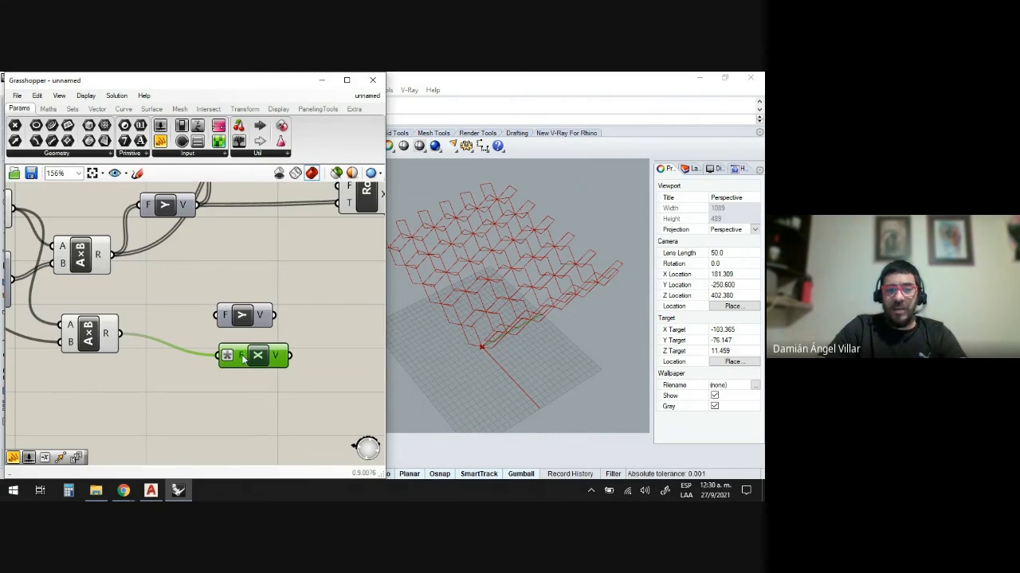
mouse_move(240, 359)
Wire the new Unit X vector into the T input of the upper new Move component
scroll(236, 362, "down", 4)
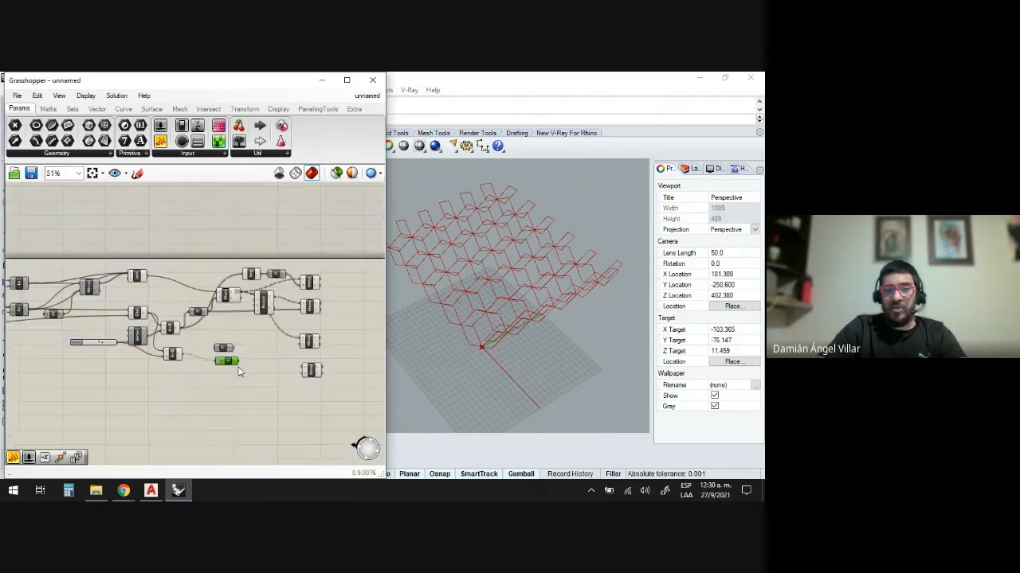
scroll(232, 359, "up", 3)
scroll(228, 364, "down", 2)
left_click_drag(218, 365, 336, 332)
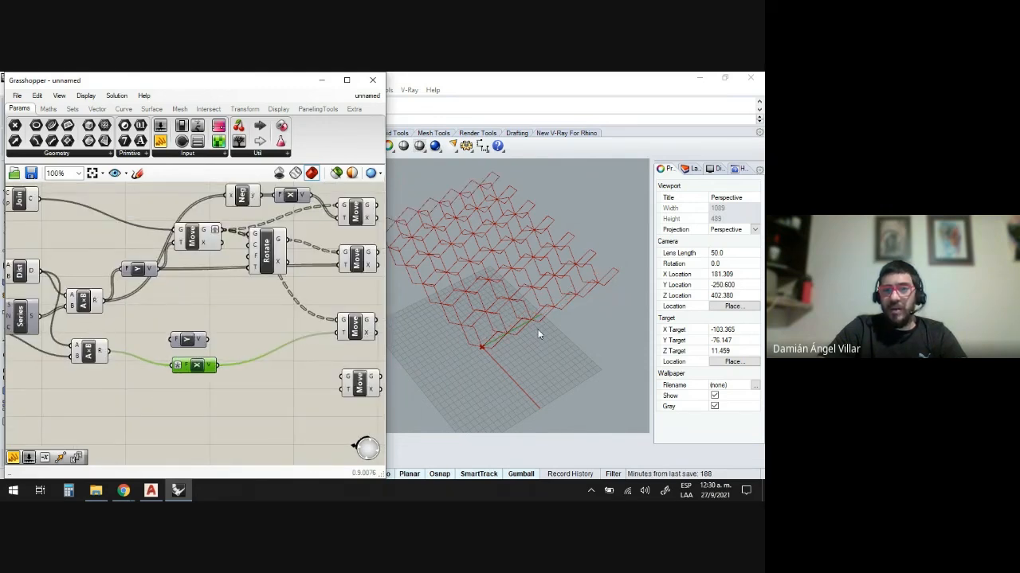
Inspect the grid's newly closed edge and set the Count slider to 7
scroll(551, 301, "down", 5)
scroll(459, 233, "up", 7)
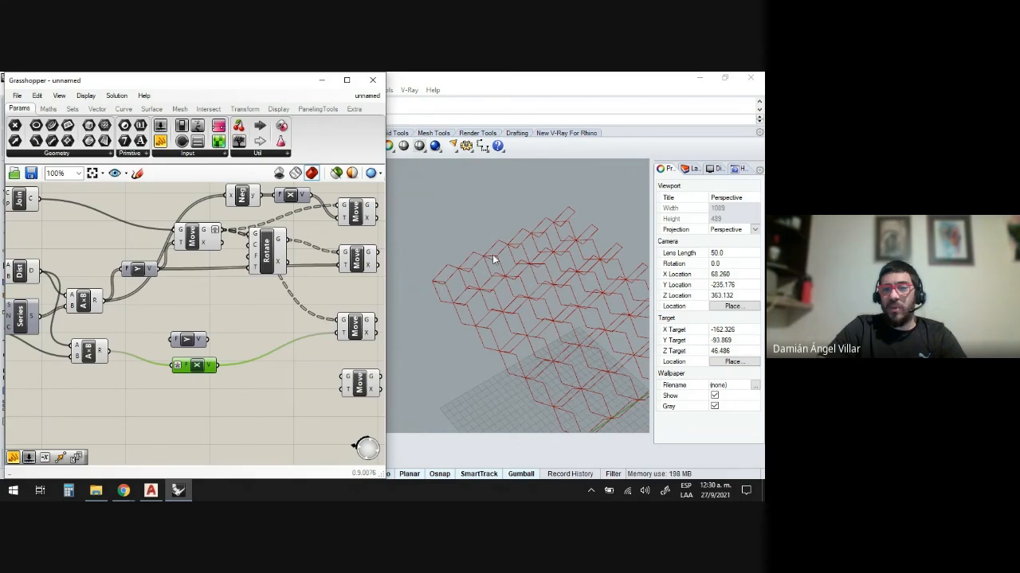
mouse_move(470, 267)
right_mouse_down()
mouse_move(467, 282)
mouse_move(495, 237)
mouse_move(458, 266)
right_mouse_up()
scroll(462, 264, "down", 5)
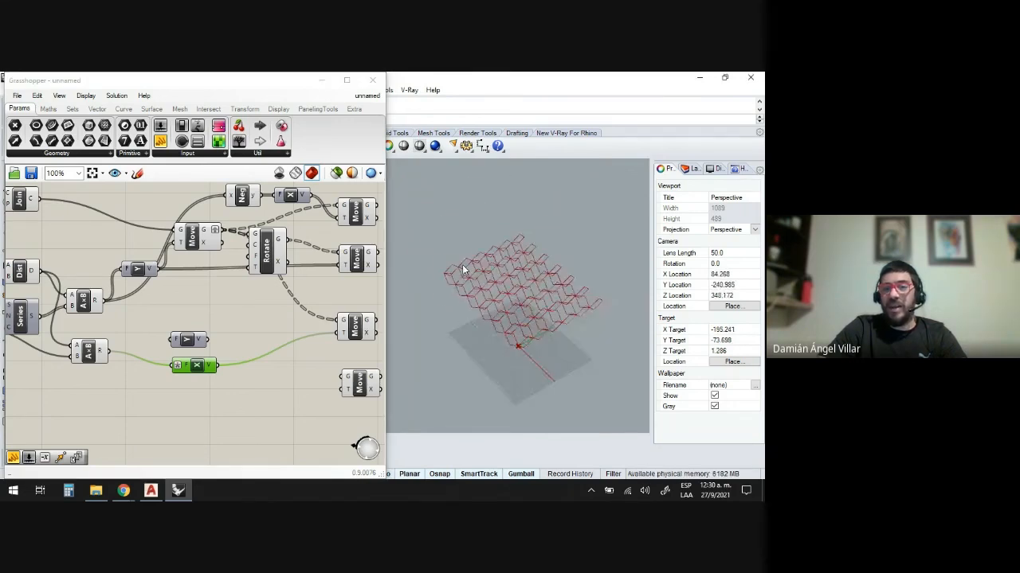
scroll(521, 348, "up", 2)
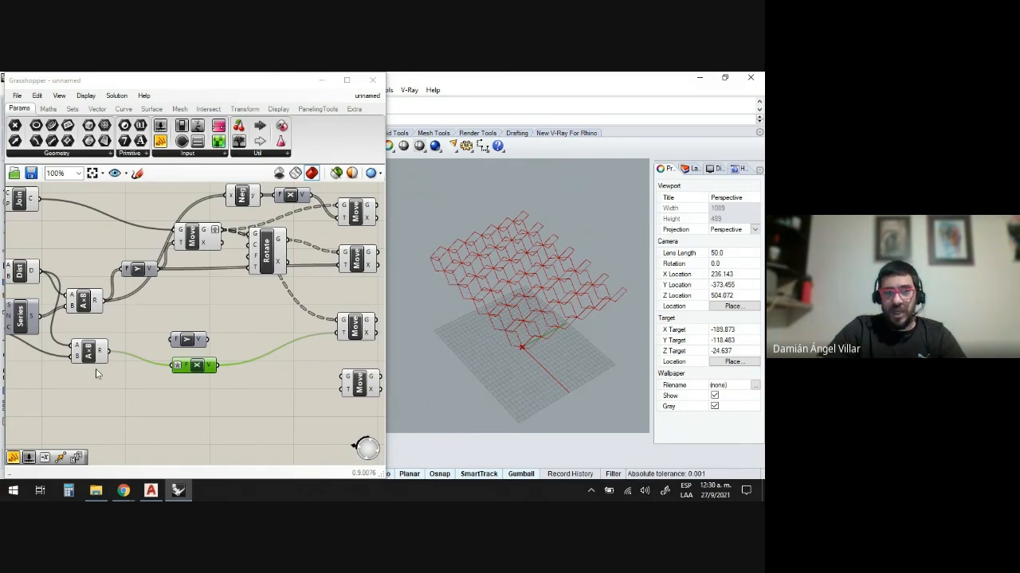
scroll(94, 317, "down", 4)
scroll(94, 317, "up", 6)
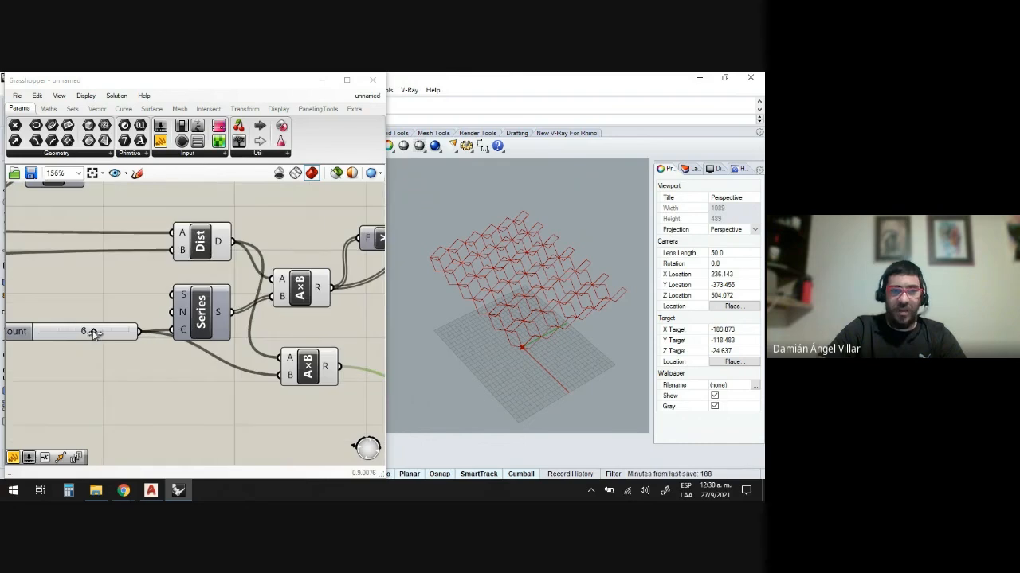
left_click_drag(93, 333, 102, 332)
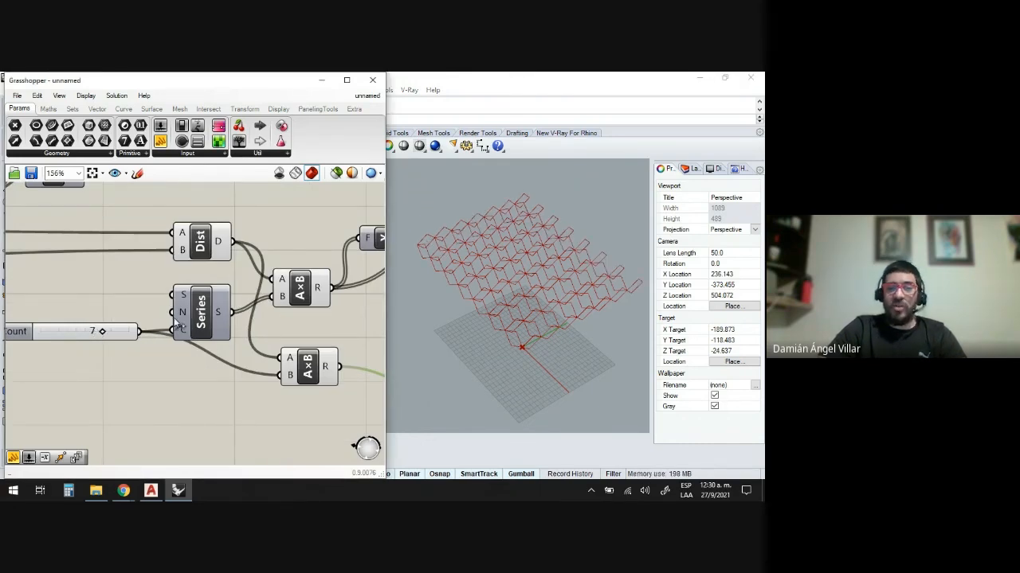
Wire the second Multiplication's result into the Factor input of the new Unit Y component
scroll(191, 350, "down", 4)
scroll(188, 366, "up", 2)
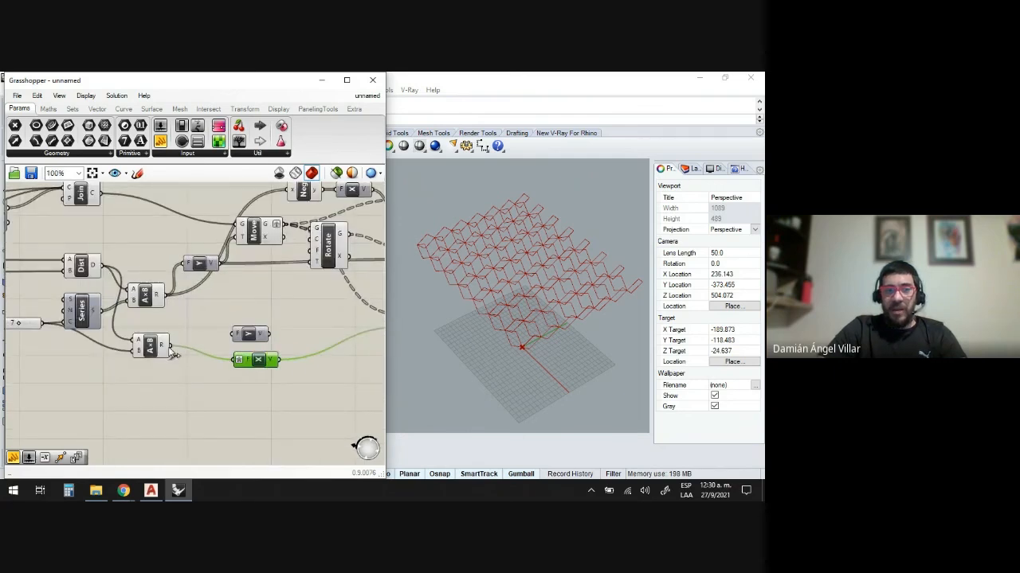
scroll(159, 313, "down", 3)
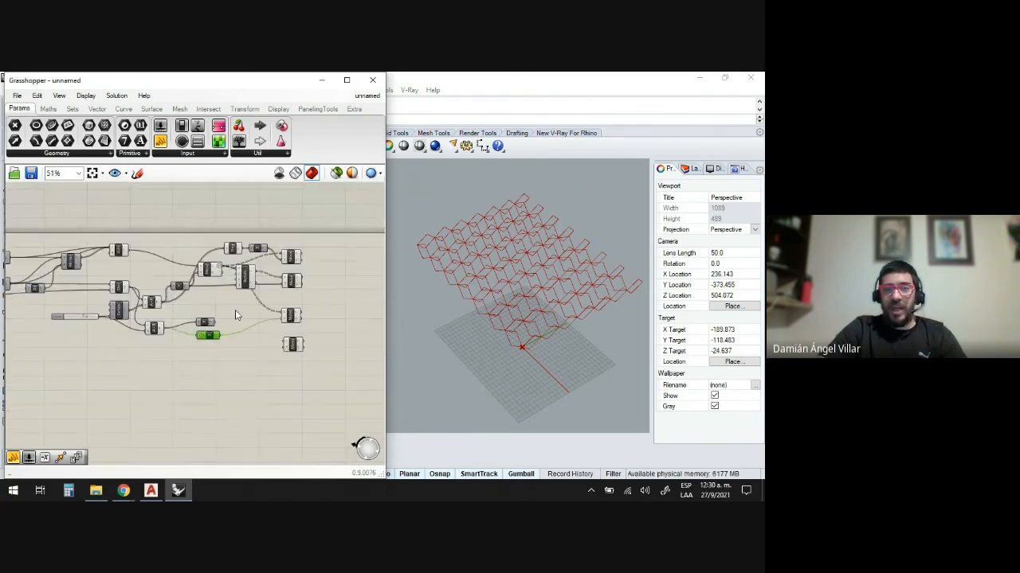
Examine the Rotate component's previewed geometry along the grid's edge near the origin
scroll(235, 310, "up", 3)
left_click(252, 269)
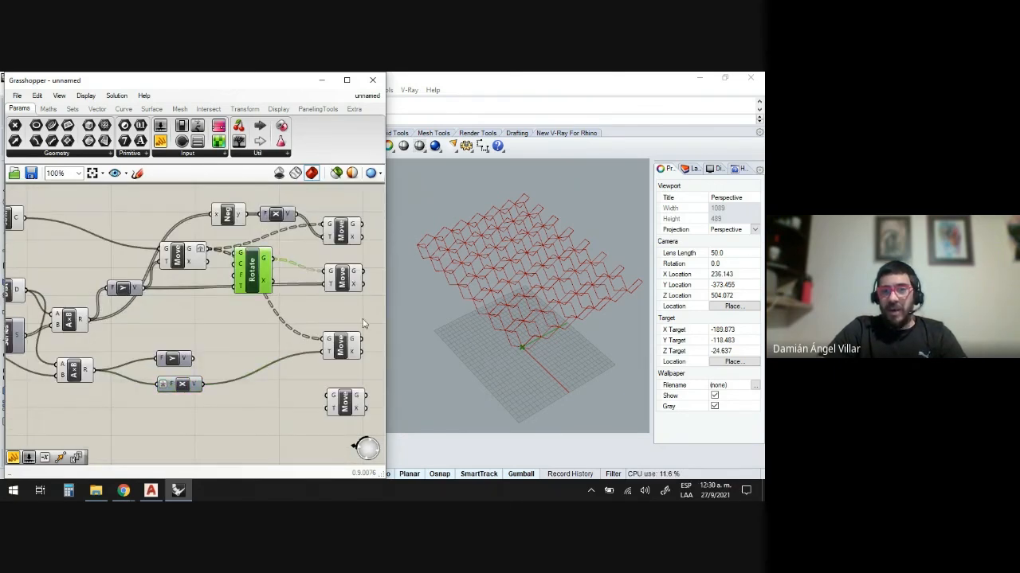
left_click(296, 307)
left_click(253, 275)
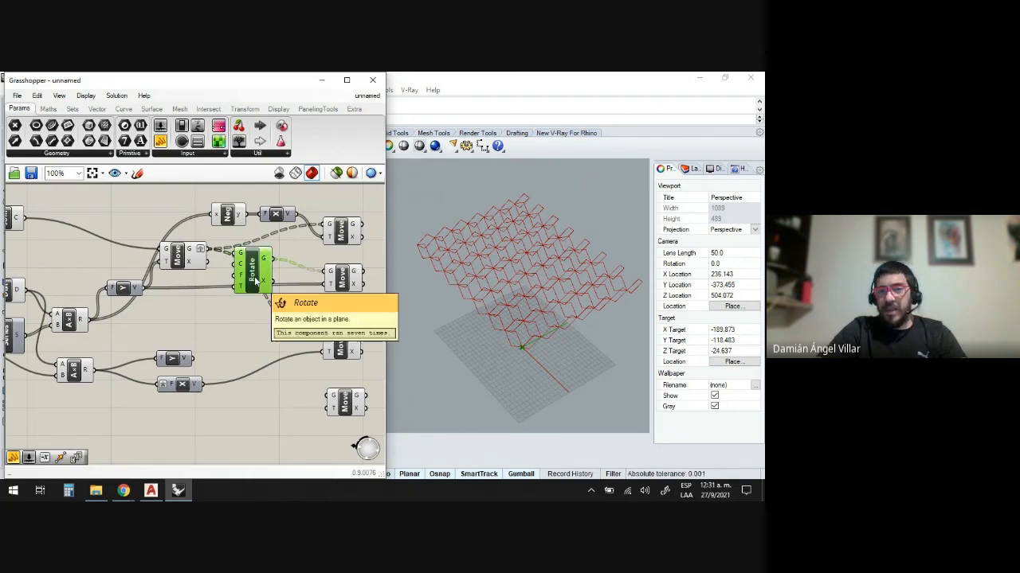
scroll(550, 341, "up", 3)
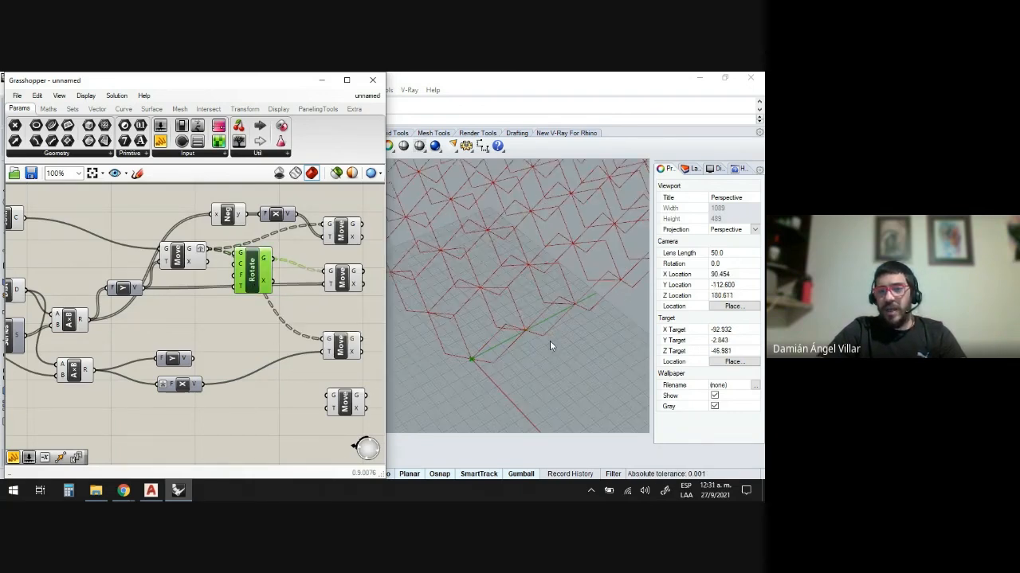
Wire the Rotate component's geometry and the new Unit Y vector into the G and T inputs of the lowest Move component
scroll(550, 341, "down", 3)
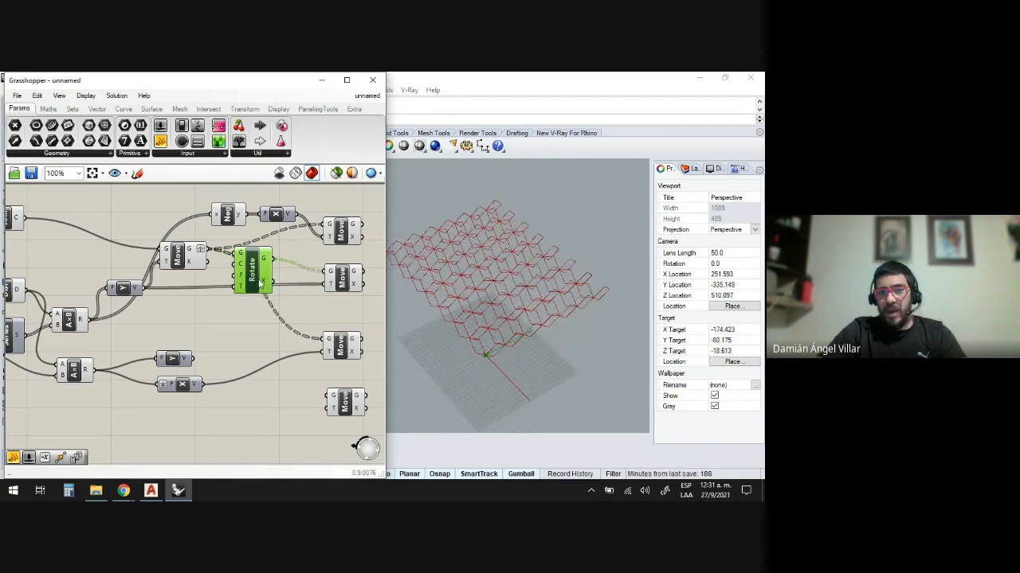
left_click(343, 280)
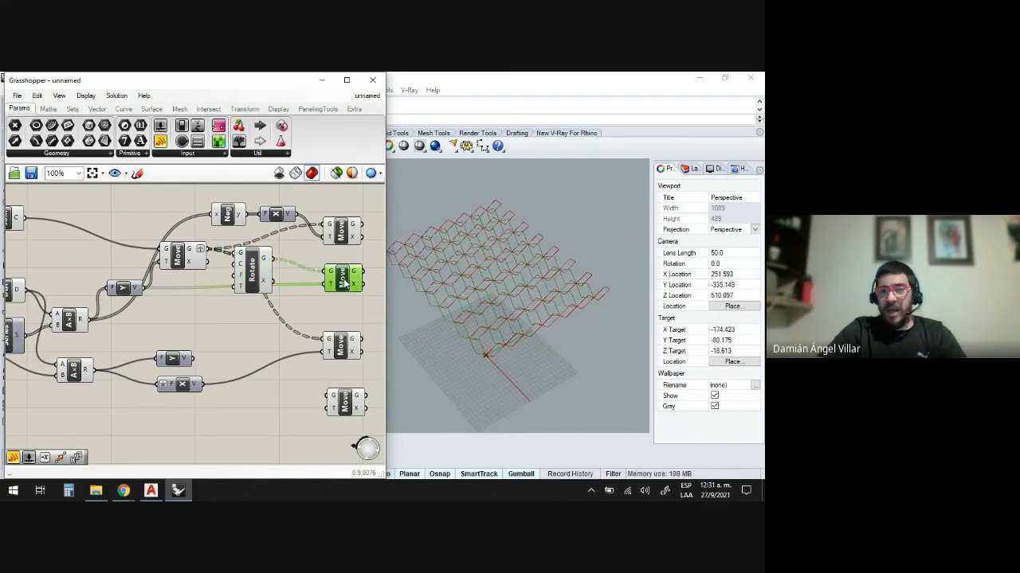
left_click_drag(274, 260, 326, 395)
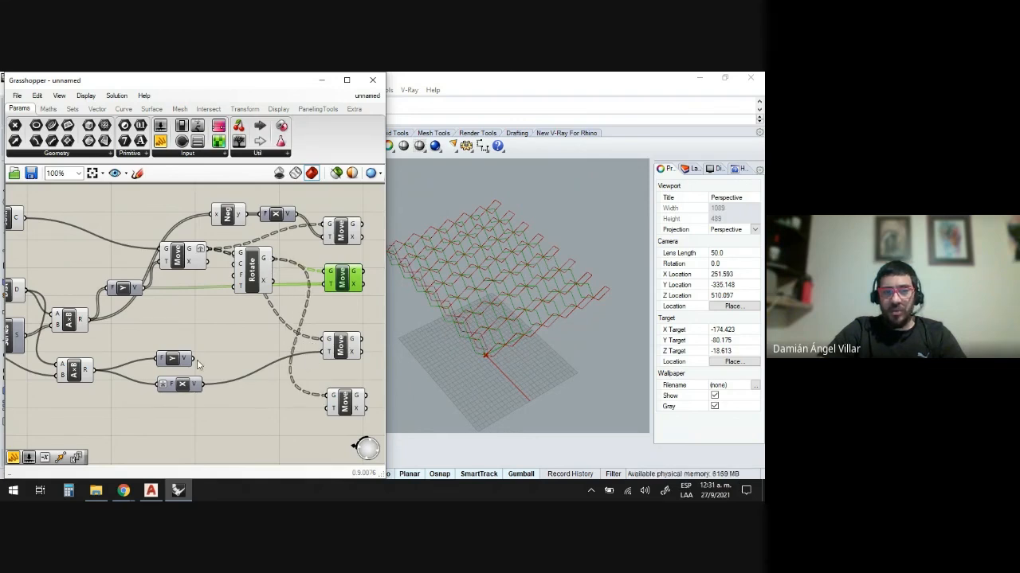
left_click_drag(196, 359, 328, 406)
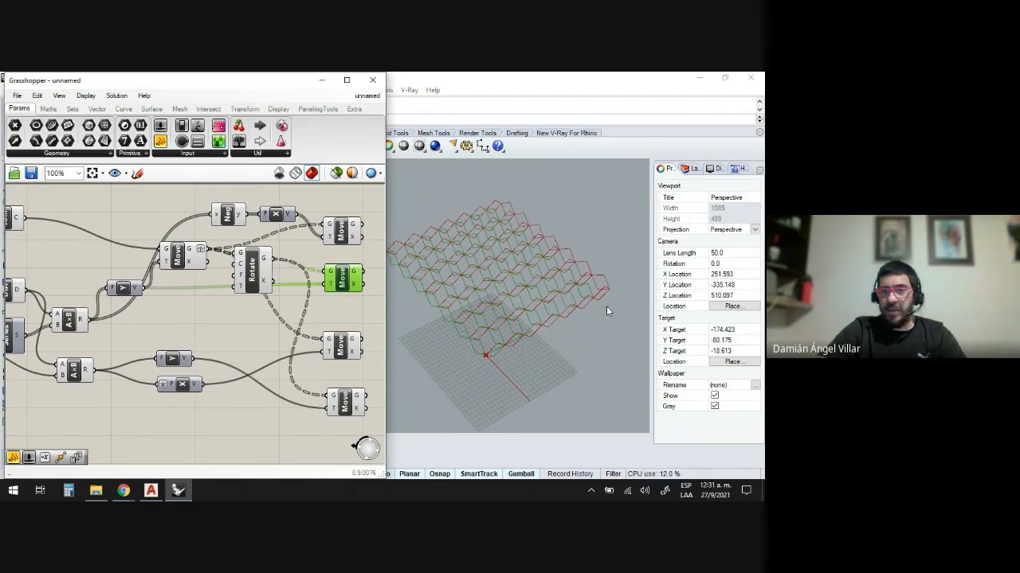
left_click(270, 420)
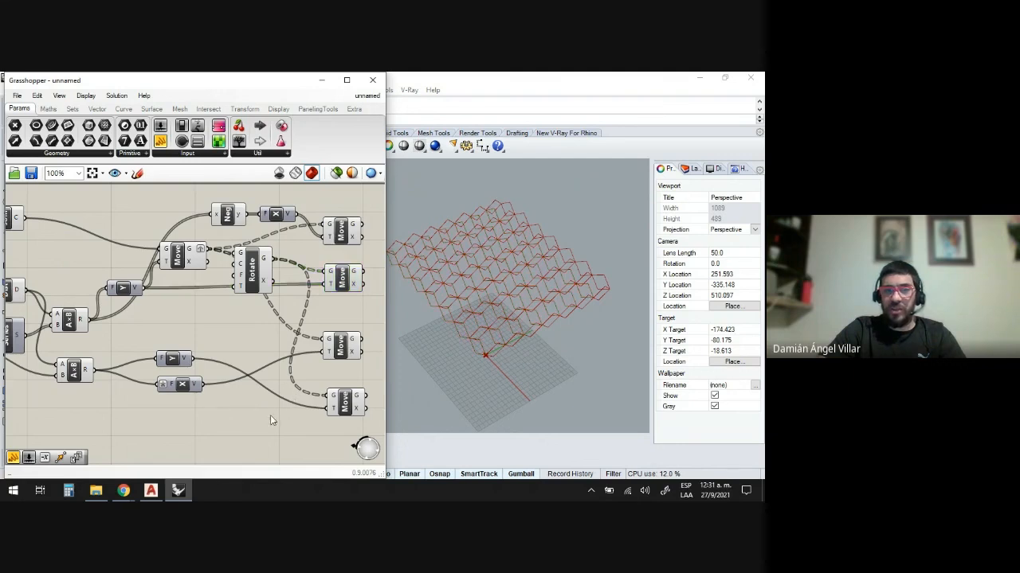
Turn off the preview of the Rotate component and of the Move component that feeds it
right_click(251, 273)
right_click(183, 257)
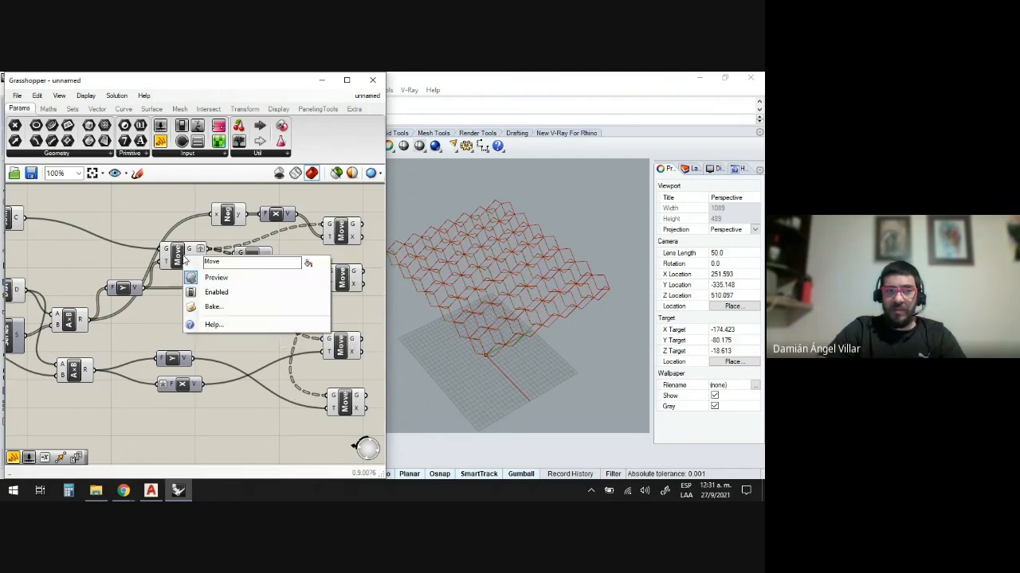
left_click(209, 292)
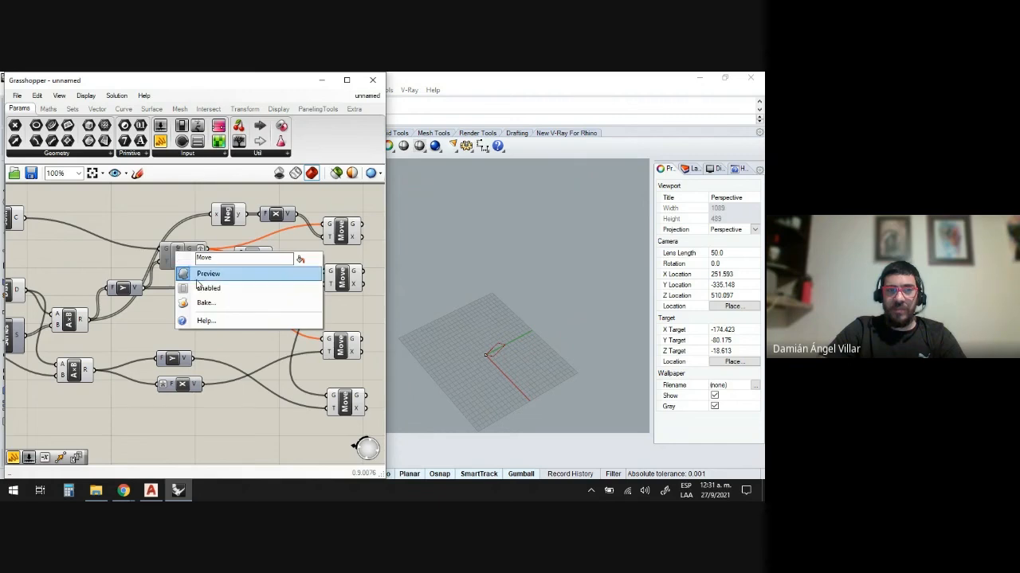
left_click(204, 274)
right_click(183, 258)
left_click(204, 279)
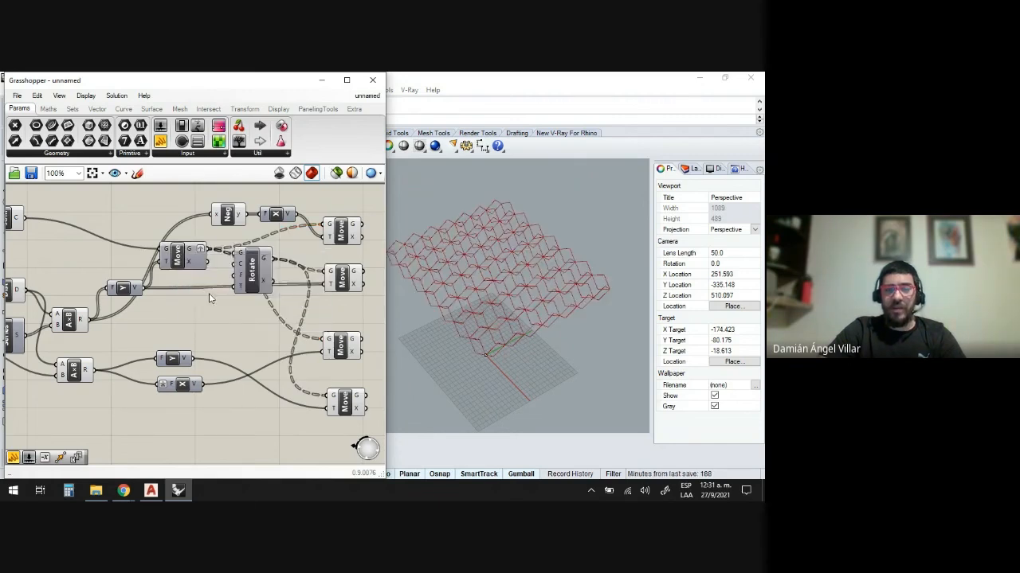
Select the four end Move components together and examine their combined geometry in the perspective view
scroll(209, 293, "down", 3)
scroll(300, 310, "up", 2)
left_click_drag(306, 368, 255, 216)
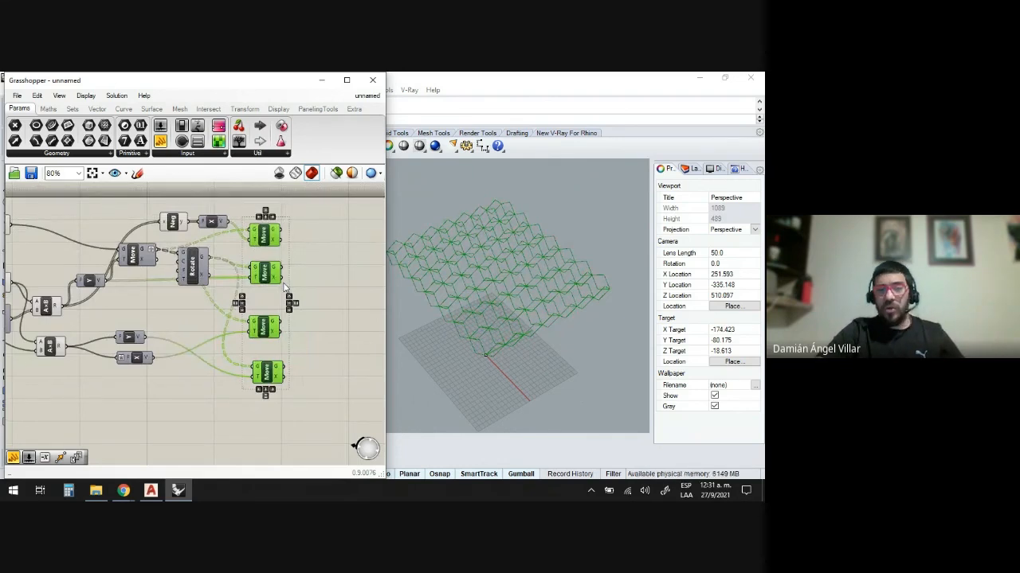
scroll(583, 337, "up", 4)
right_click_drag(582, 340, 557, 288)
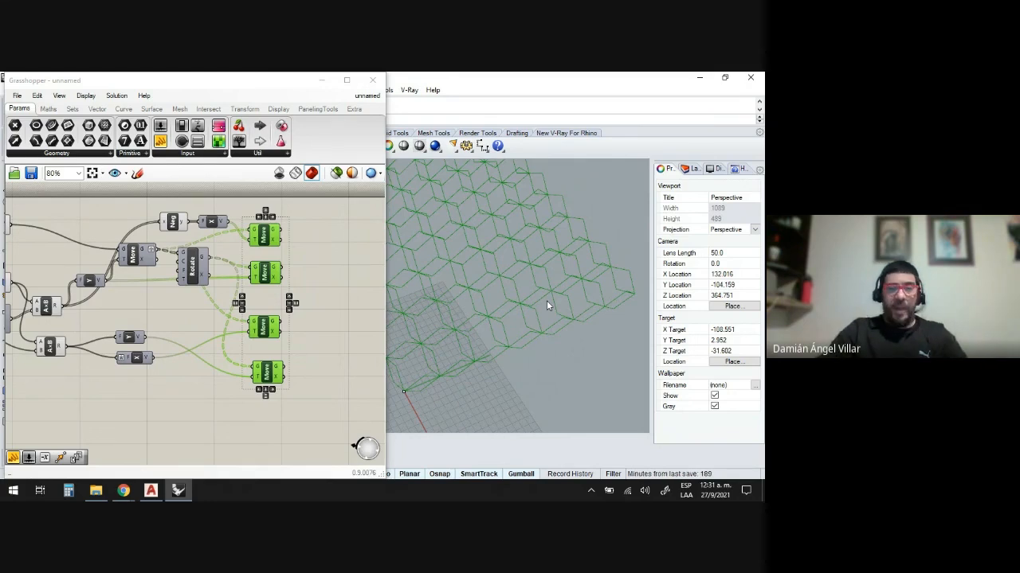
left_click(313, 273)
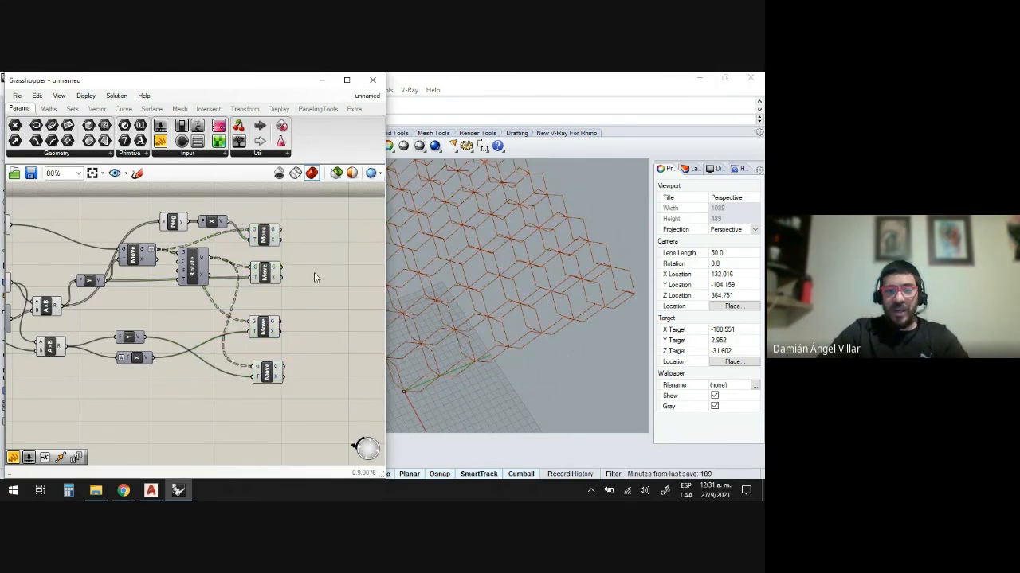
Add a Merge component beside the four end Move components
double_click(314, 273)
type("merge")
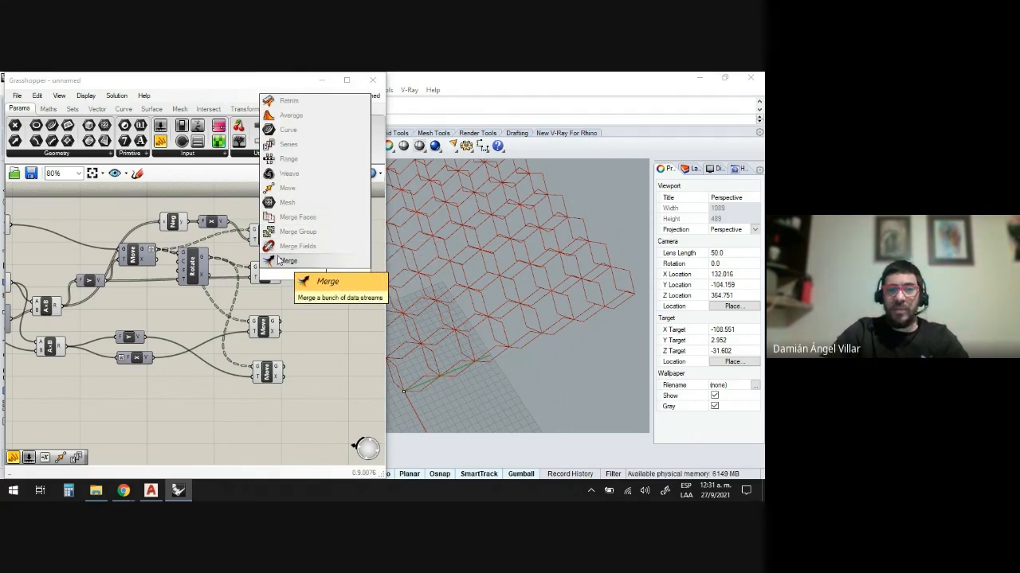
left_click(320, 274)
left_click_drag(342, 271, 358, 265)
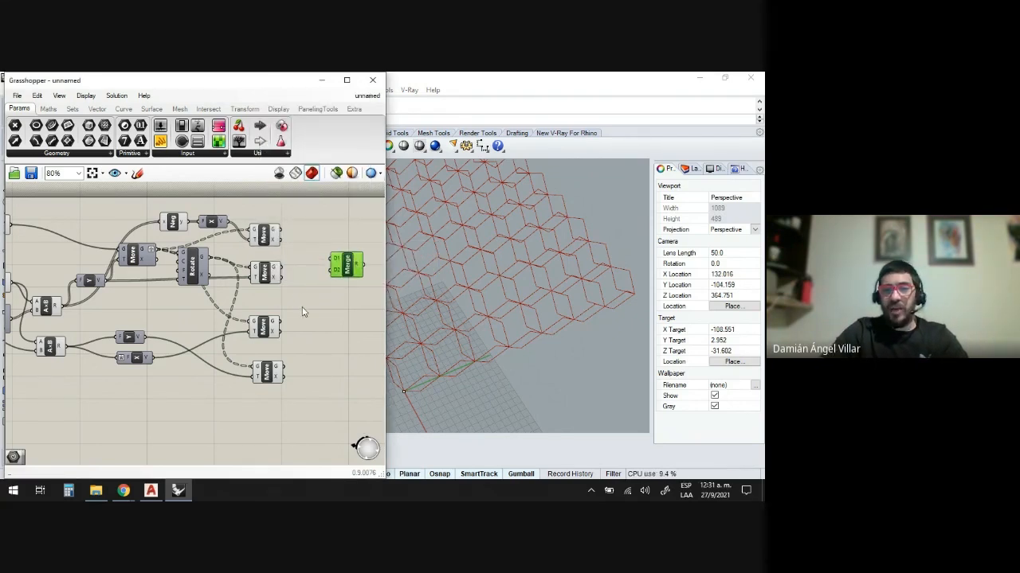
Identify the Moves of the unrotated grid and wire the first and third Moves' geometry into the Merge's D1 and D2 inputs
left_click(263, 236)
scroll(591, 302, "down", 3)
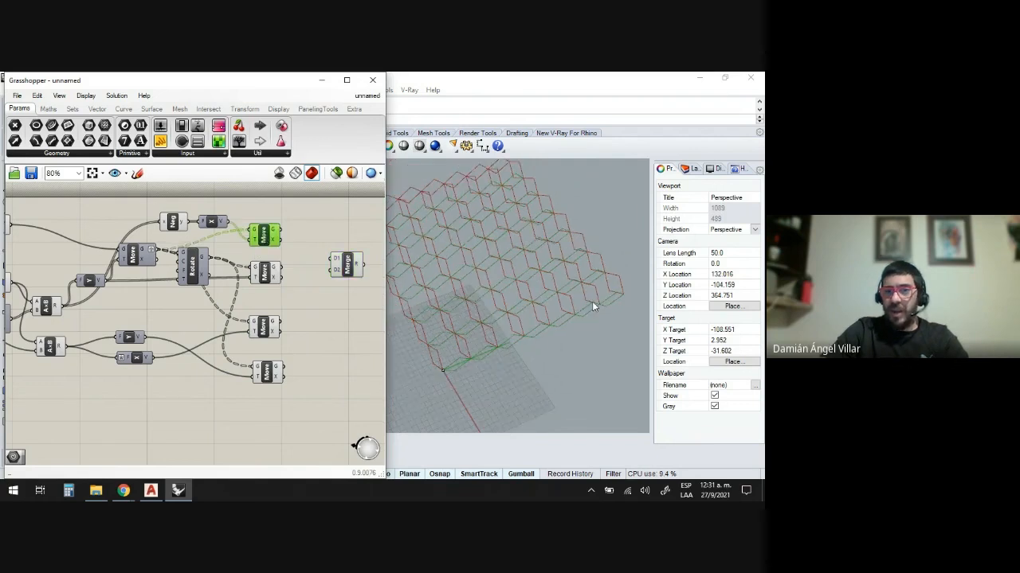
scroll(592, 301, "down", 3)
left_click(264, 327)
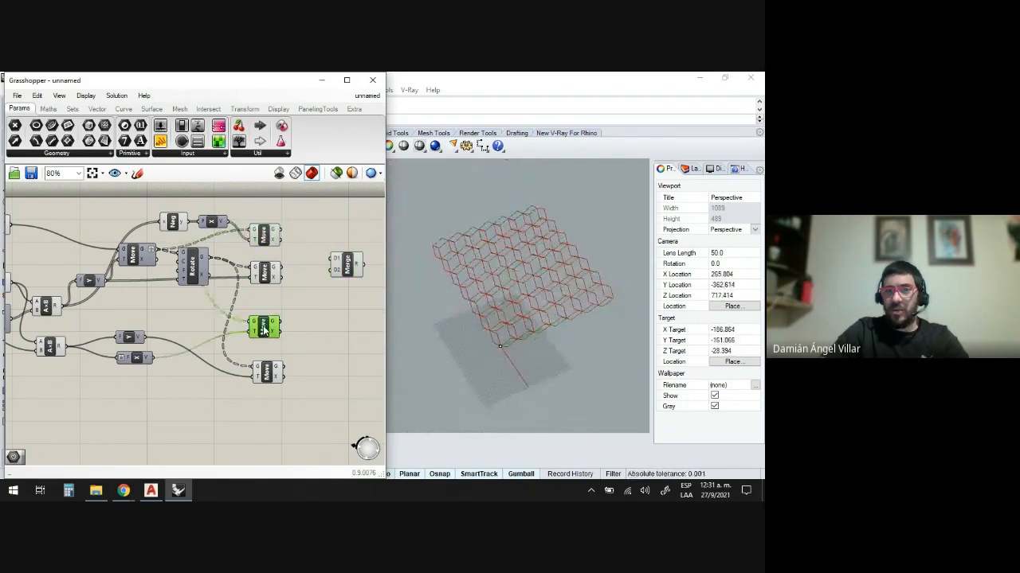
left_click(266, 236)
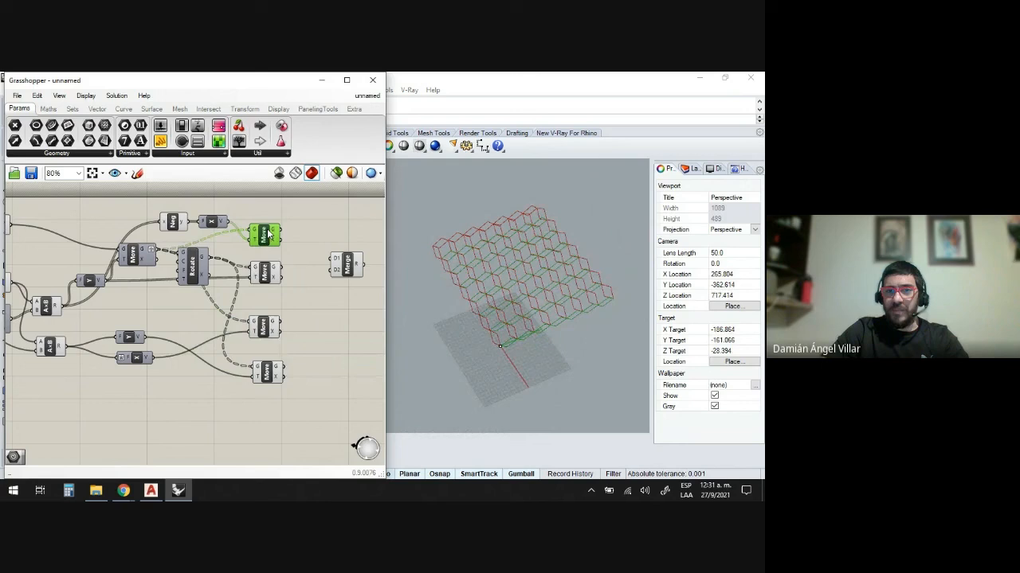
left_click(266, 331)
left_click_drag(281, 229, 330, 259)
left_click_drag(280, 322, 330, 265)
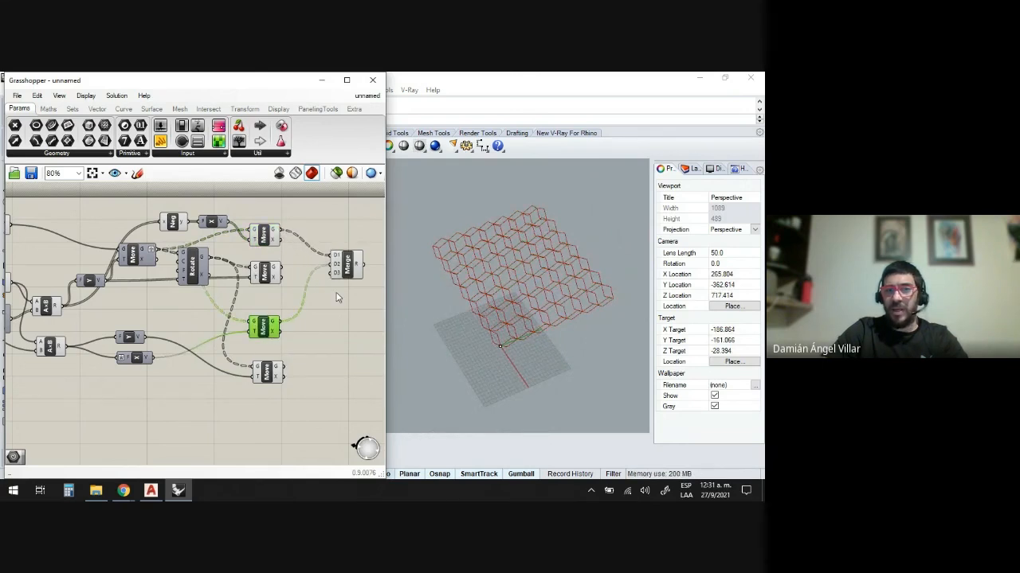
Add a second Merge component and wire the second and fourth Moves' geometry into its D1 and D2 inputs
left_click(347, 268)
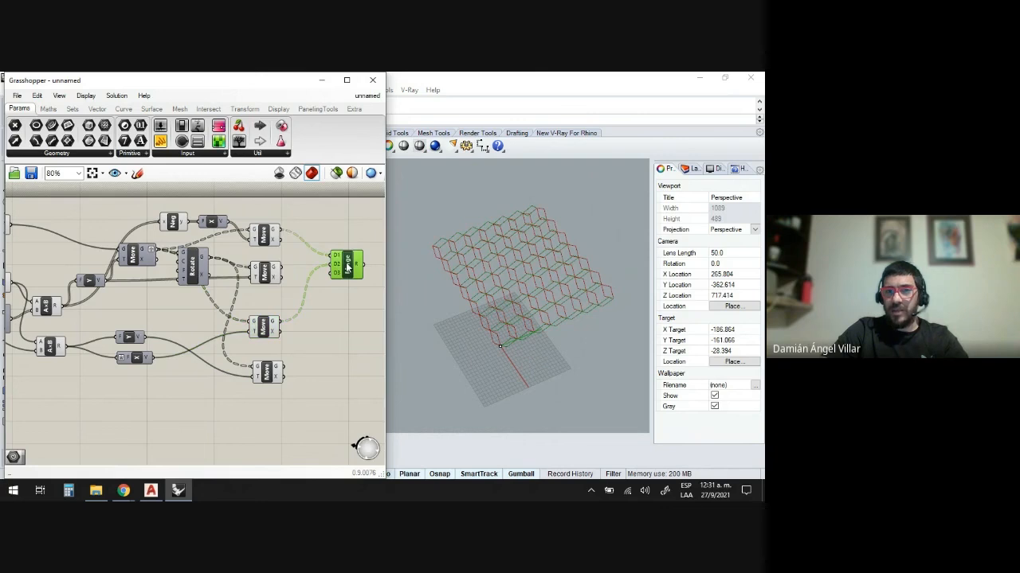
double_click(339, 331)
type("mer")
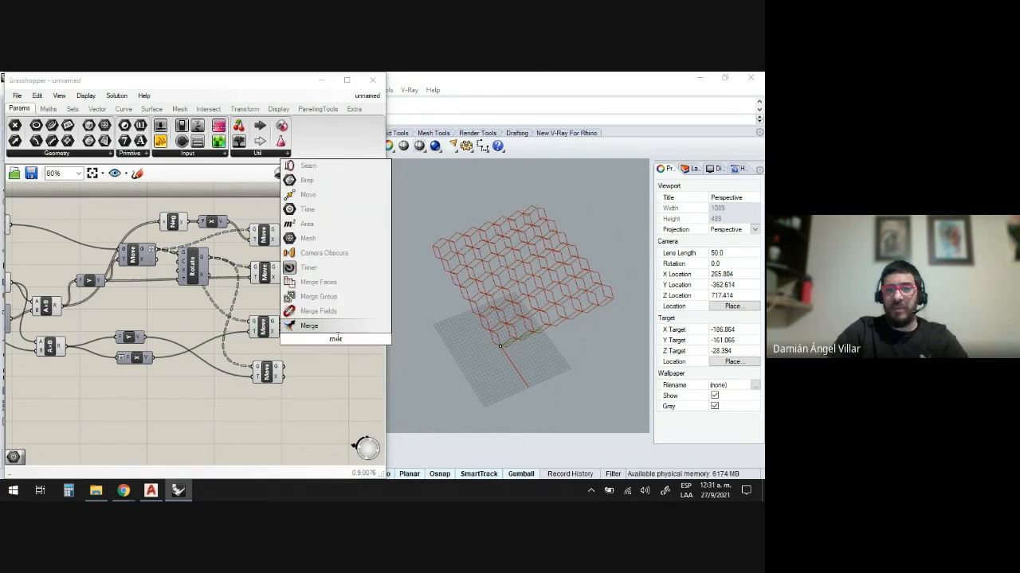
key("Return")
left_click_drag(283, 273, 321, 334)
left_click_drag(282, 373, 333, 341)
left_click(348, 341)
left_click(334, 363)
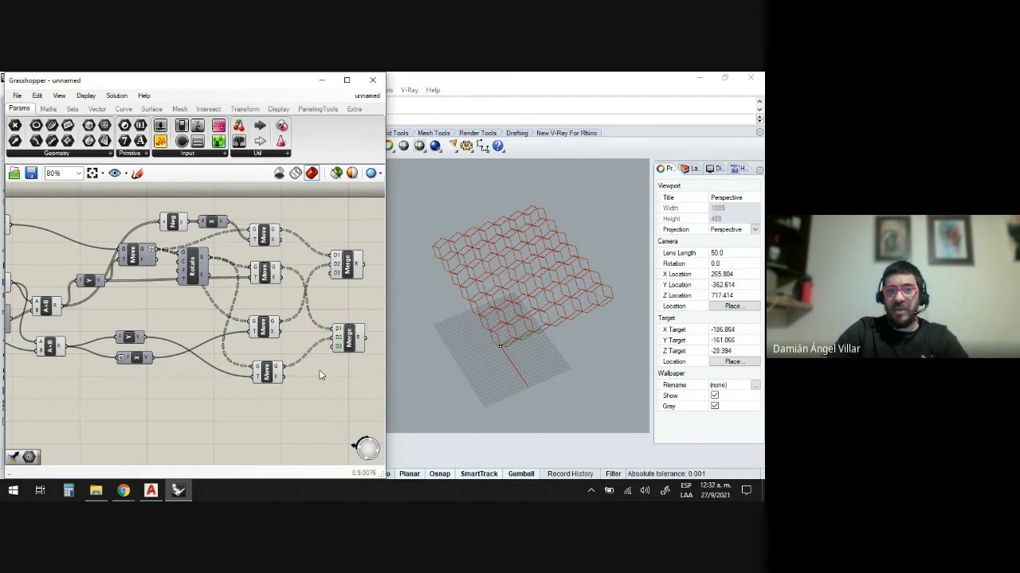
Examine the controls on the upper Merge component for adding and removing inputs
scroll(336, 327, "up", 2)
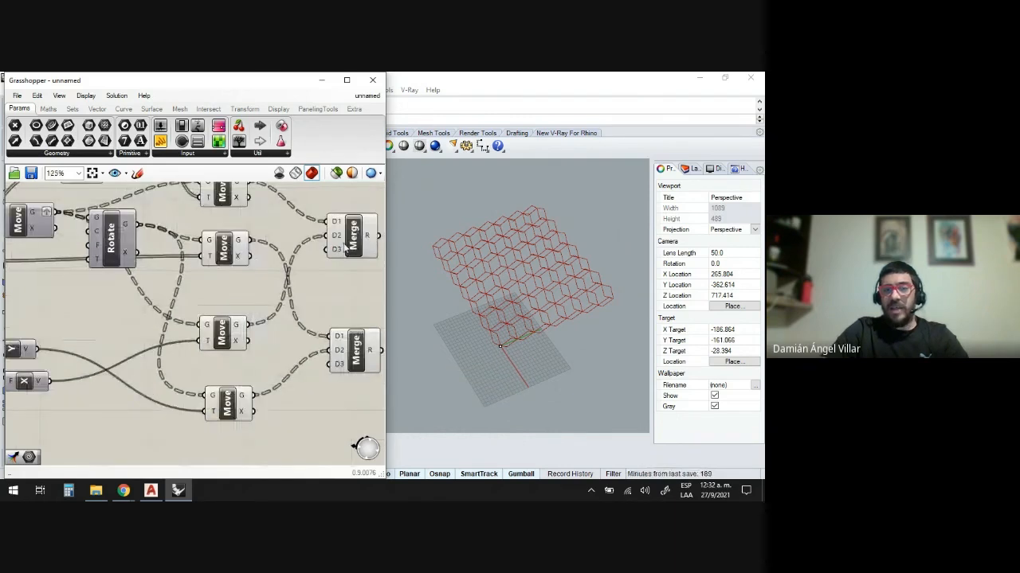
scroll(344, 249, "up", 7)
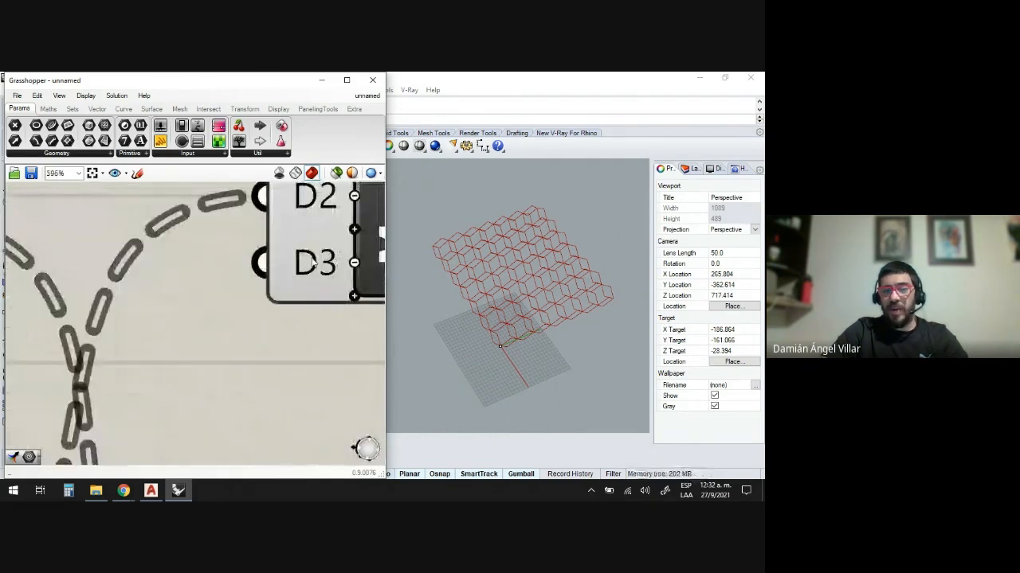
scroll(262, 318, "down", 3)
scroll(268, 329, "up", 2)
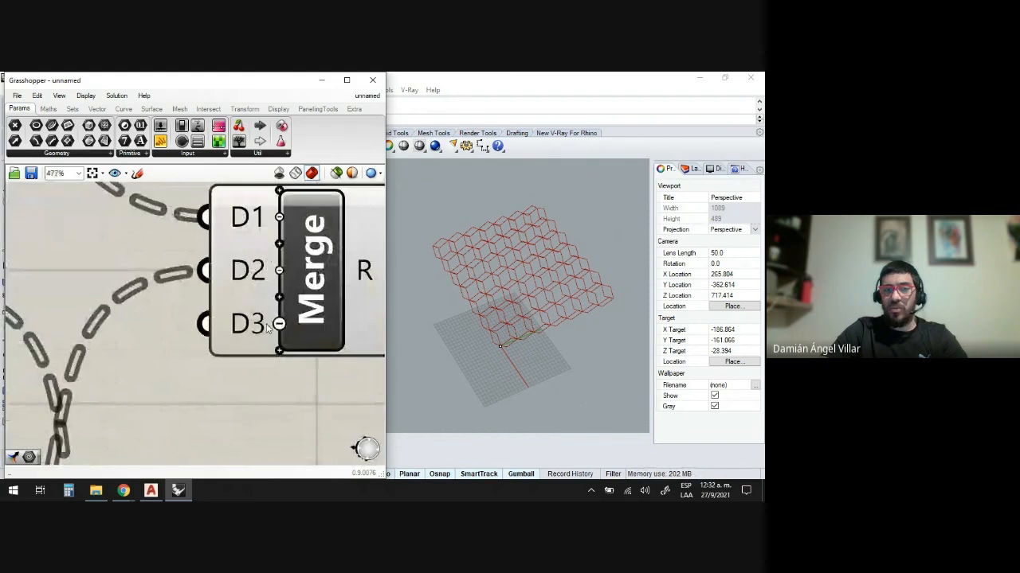
scroll(268, 329, "up", 2)
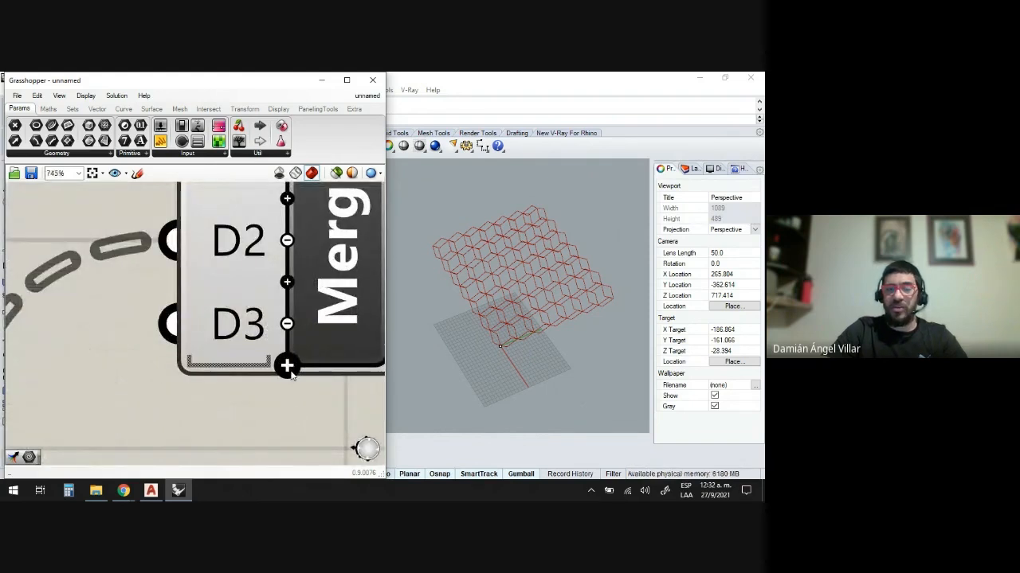
scroll(294, 263, "down", 5)
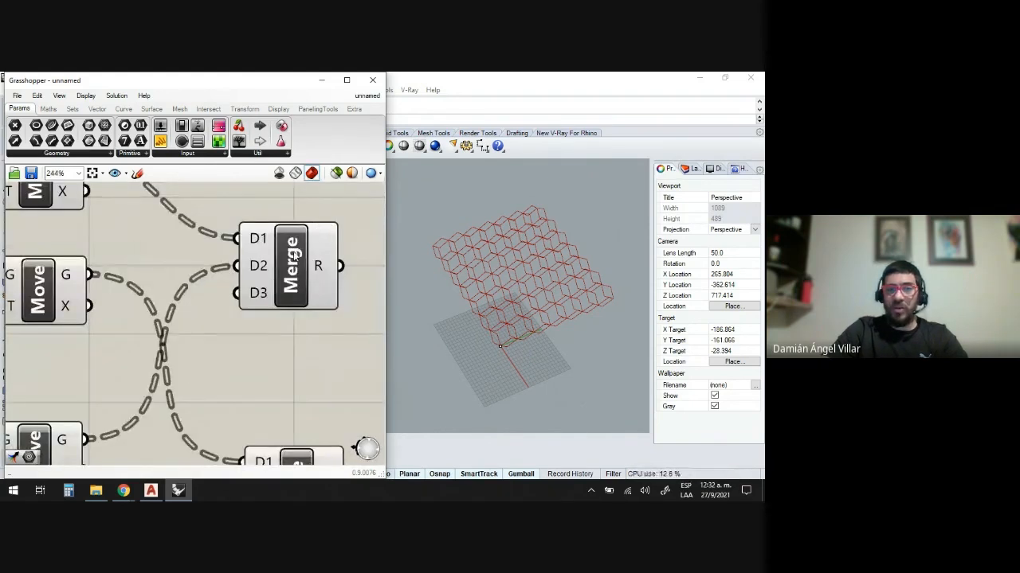
scroll(293, 256, "down", 5)
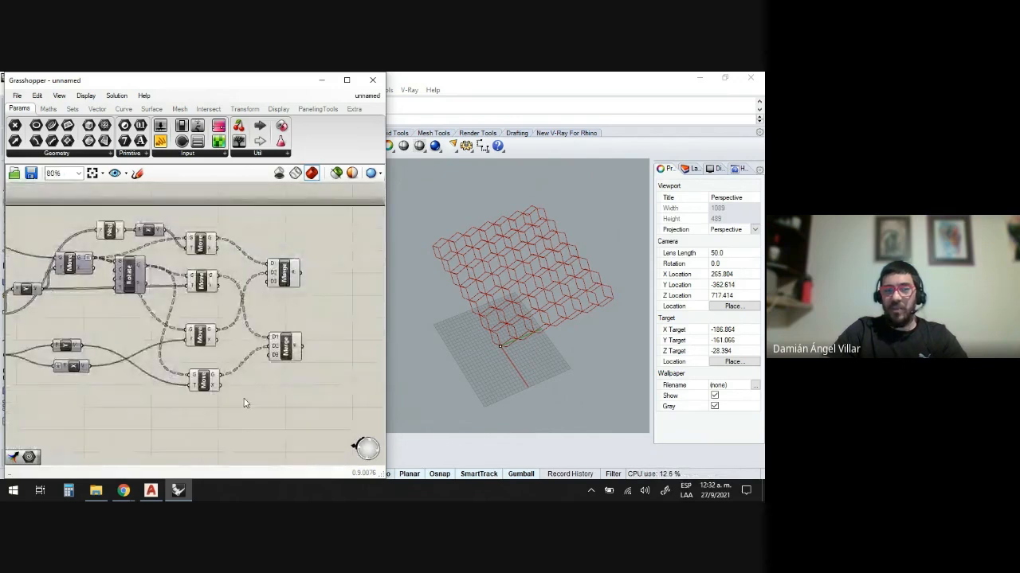
Turn off the preview of the four end Move components
left_click_drag(242, 400, 182, 234)
middle_click(201, 251)
left_click(233, 214)
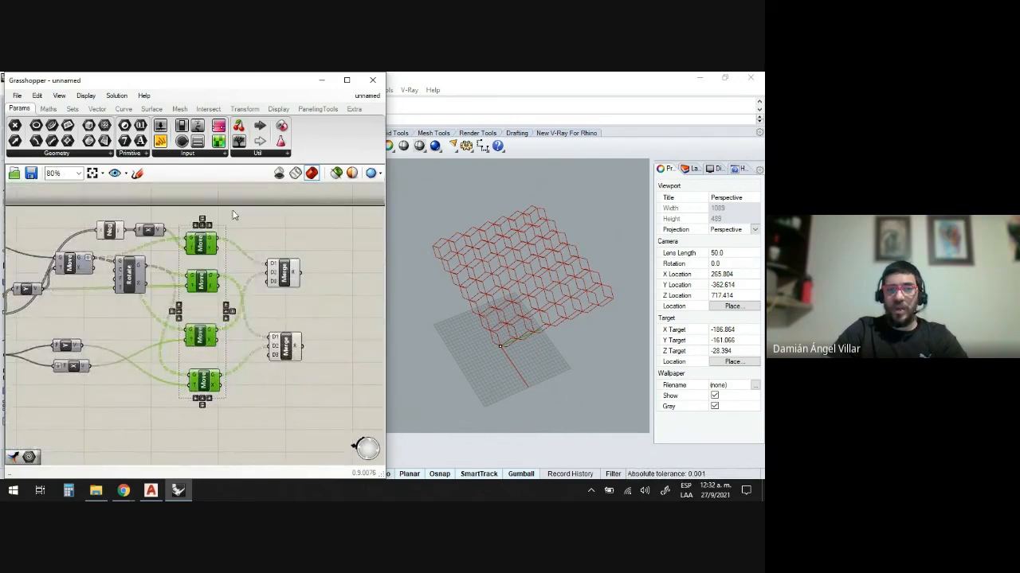
Examine the merged definition and its previewed grid from a lower angle near the origin
scroll(199, 282, "down", 5)
scroll(188, 275, "up", 5)
scroll(214, 291, "down", 1)
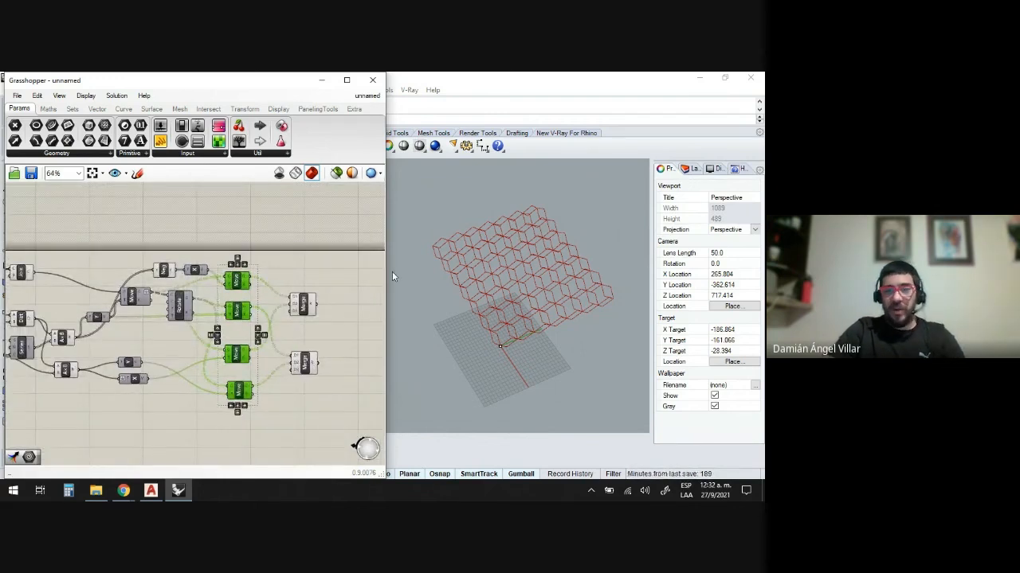
right_click_drag(565, 293, 536, 338)
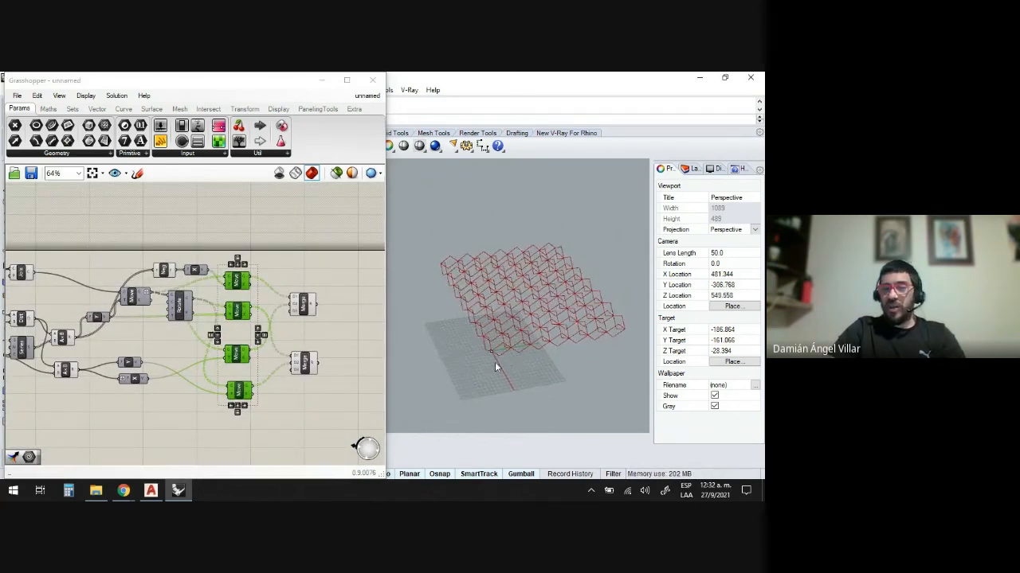
scroll(502, 360, "up", 4)
scroll(438, 329, "down", 2)
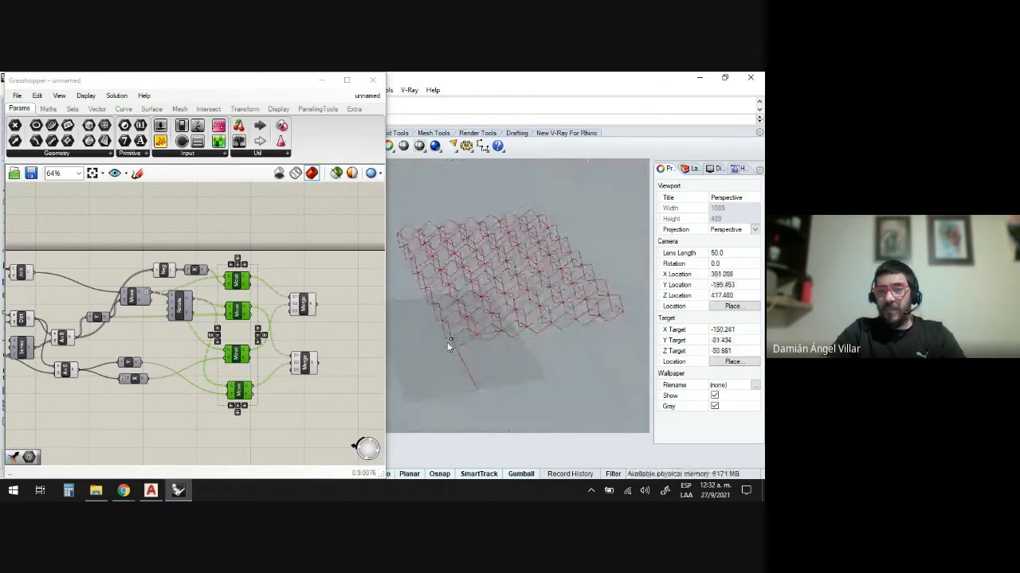